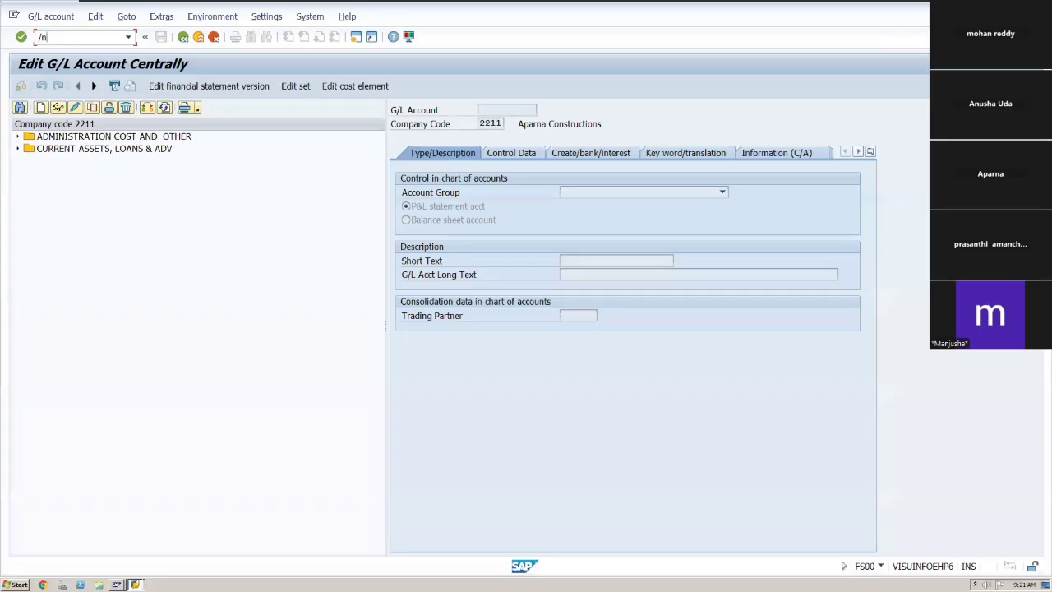
Open the vendor account group number range assignments, scroll through the groups, and leave the table view.
{"action": "type", "text": "bd"}
{"action": "key", "text": "Return"}
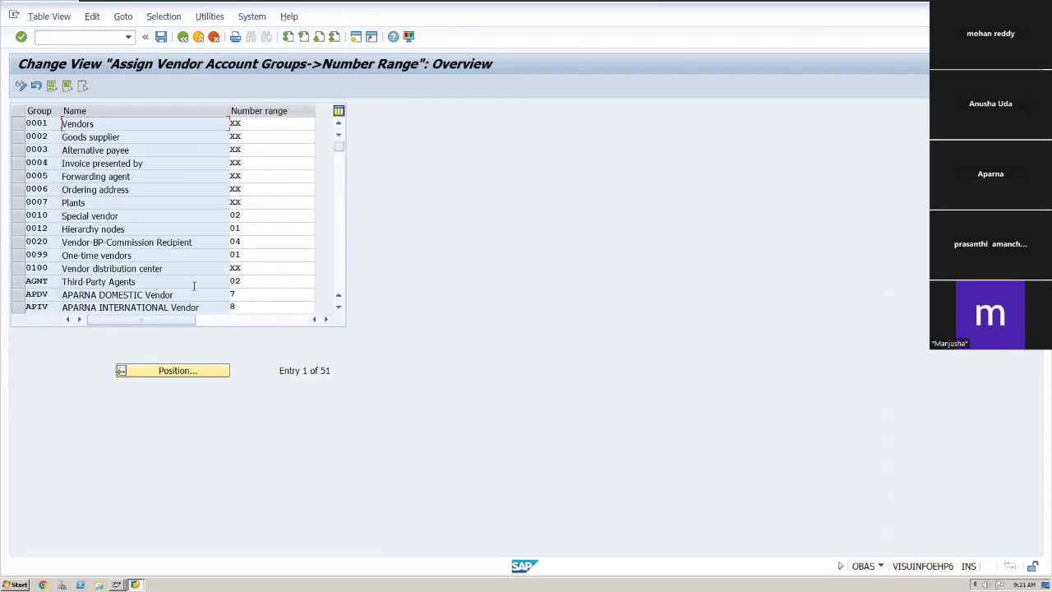
{"action": "left_click", "coordinate": [338, 307]}
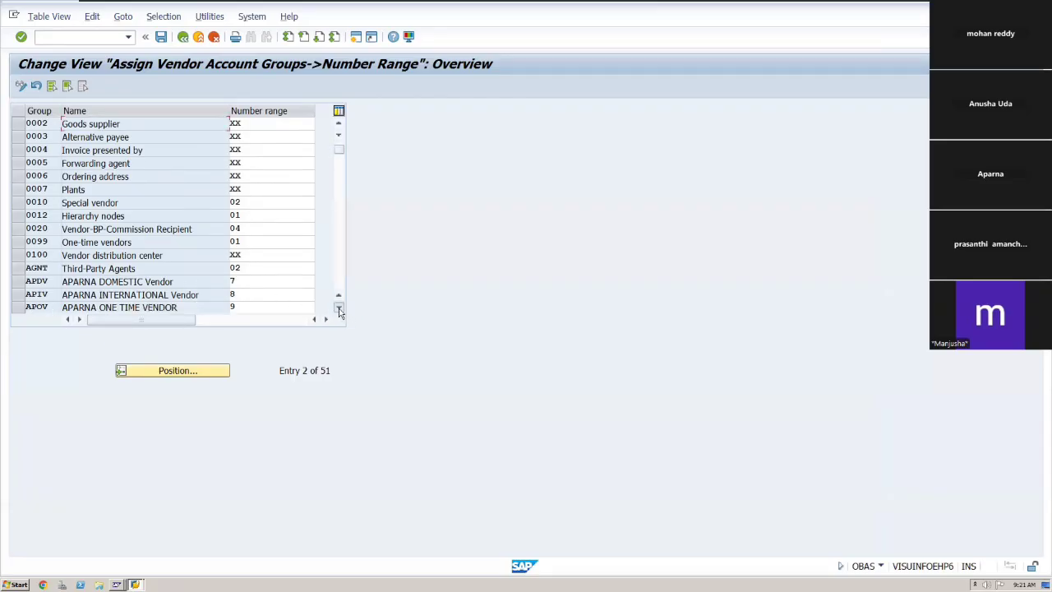
{"action": "left_click", "coordinate": [338, 306]}
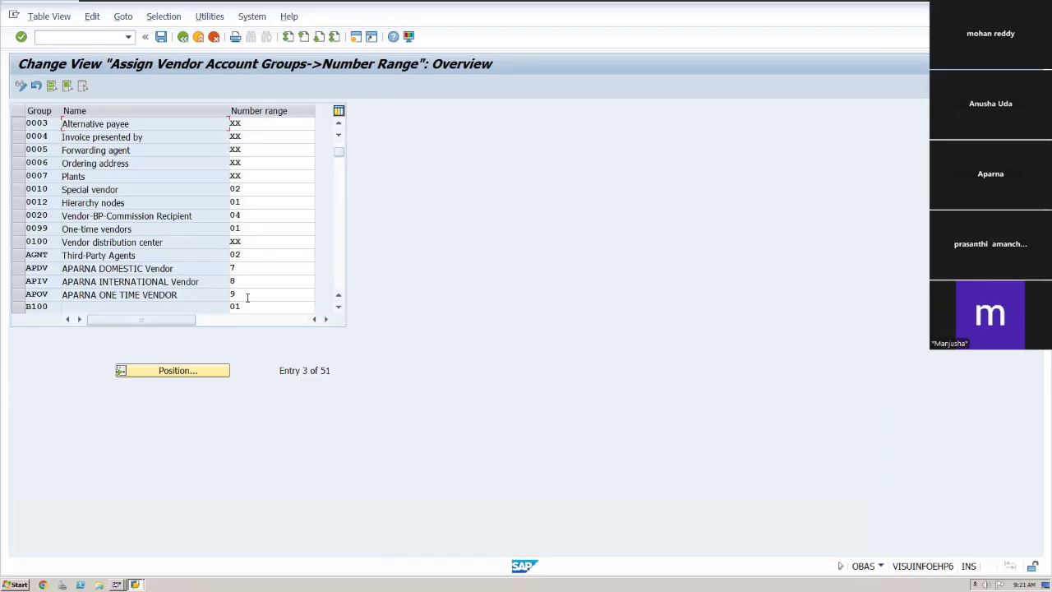
{"action": "left_click", "coordinate": [246, 297]}
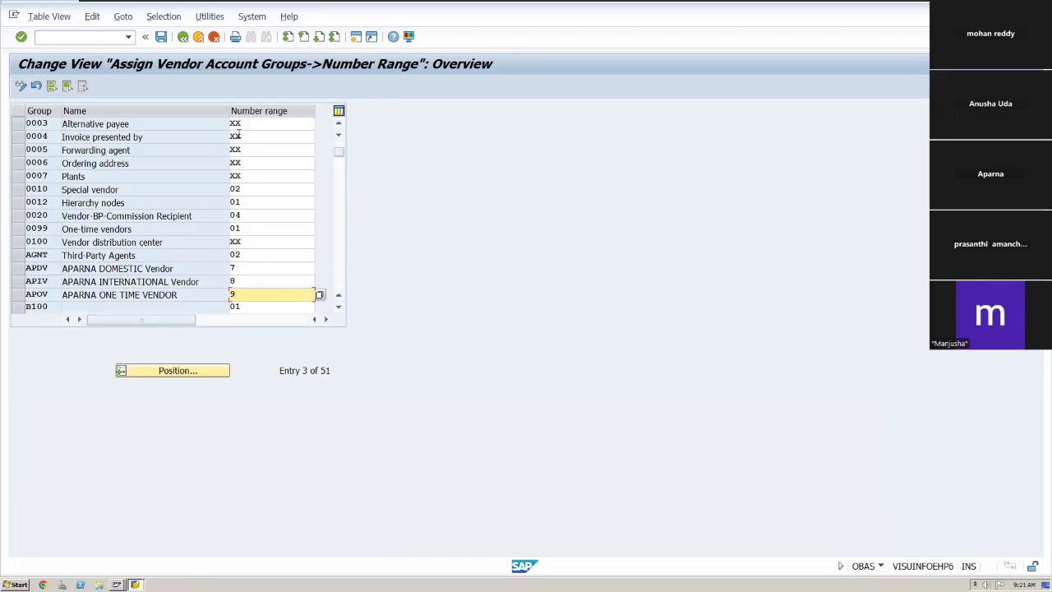
{"action": "left_click", "coordinate": [183, 38]}
{"action": "left_click", "coordinate": [184, 38]}
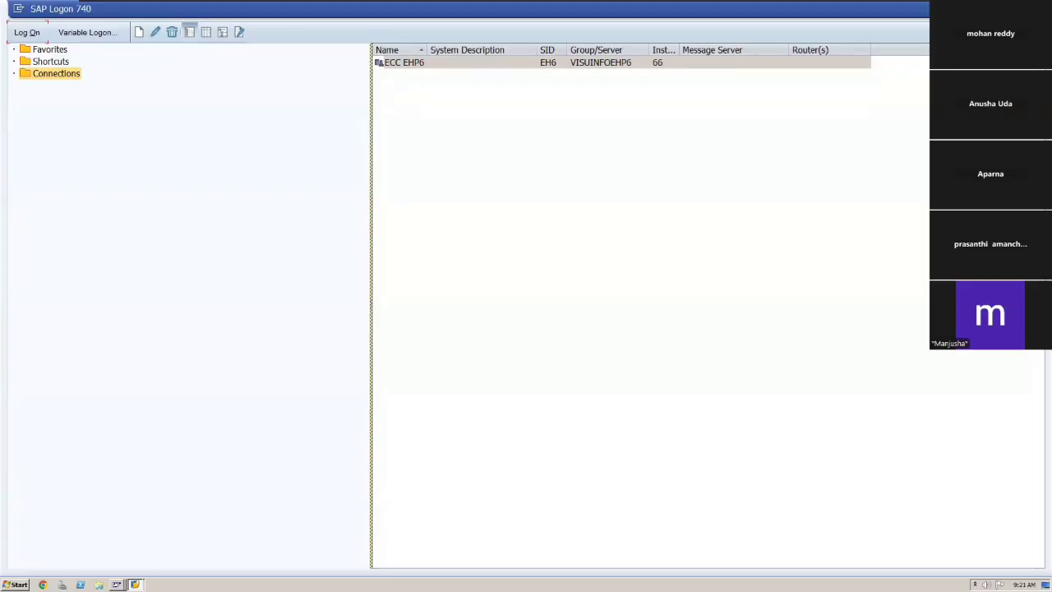
Switch to the SAP Easy Access session and start transaction FS00 to edit G/L accounts centrally.
{"action": "left_click", "coordinate": [135, 585]}
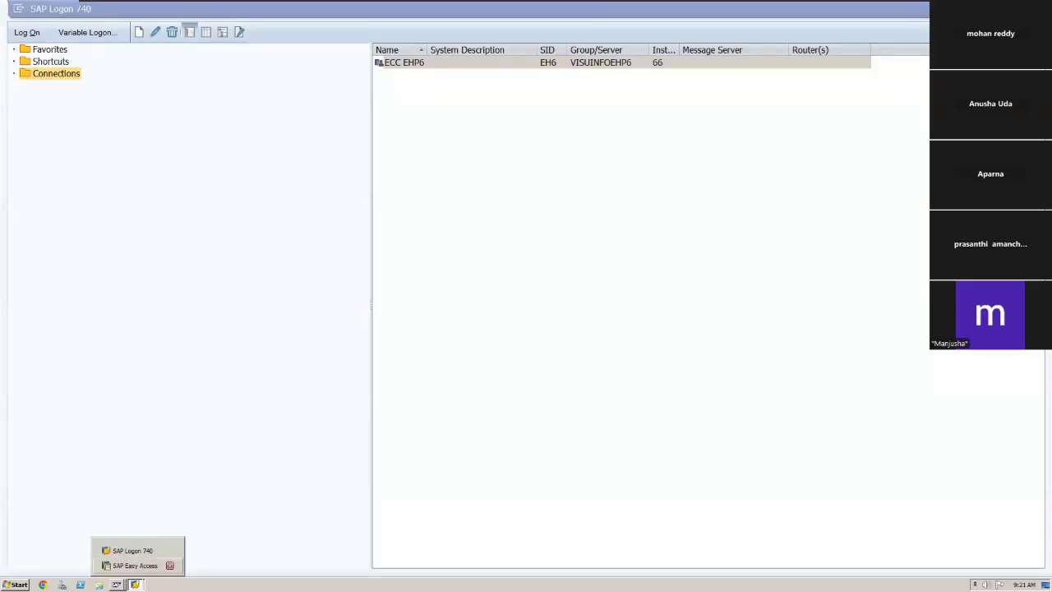
{"action": "left_click", "coordinate": [131, 566]}
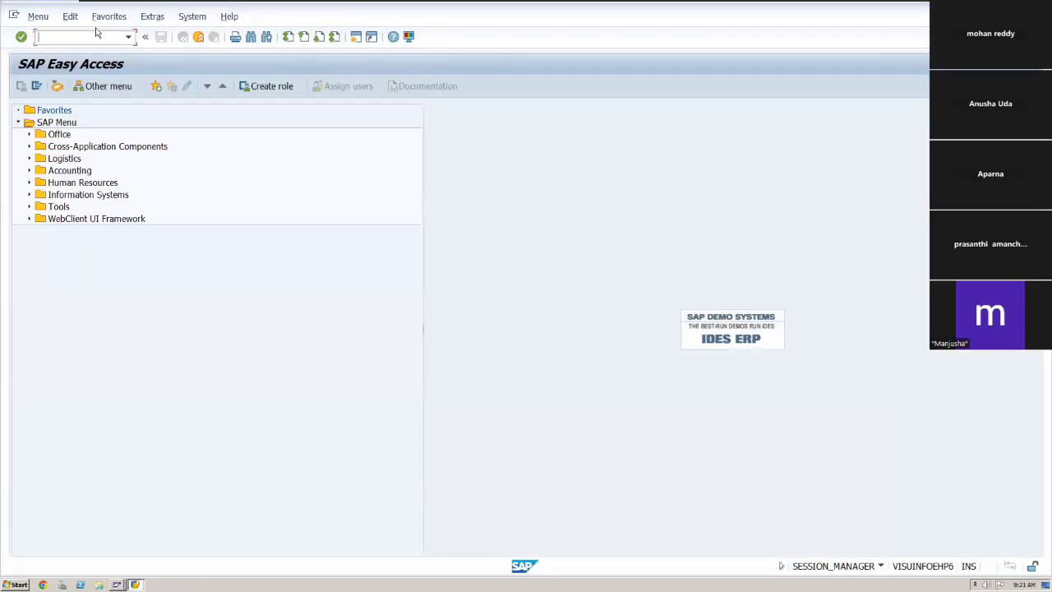
{"action": "type", "text": "fs00"}
{"action": "key", "text": "Return"}
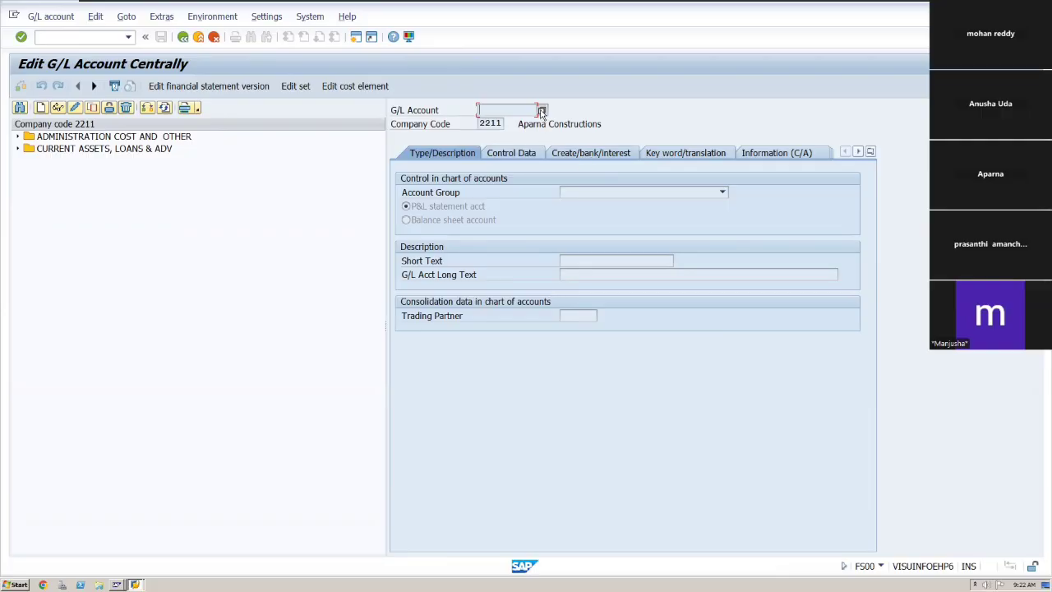
Browse the existing G/L account numbers of chart of accounts APOC through the account search help.
{"action": "left_click", "coordinate": [544, 113]}
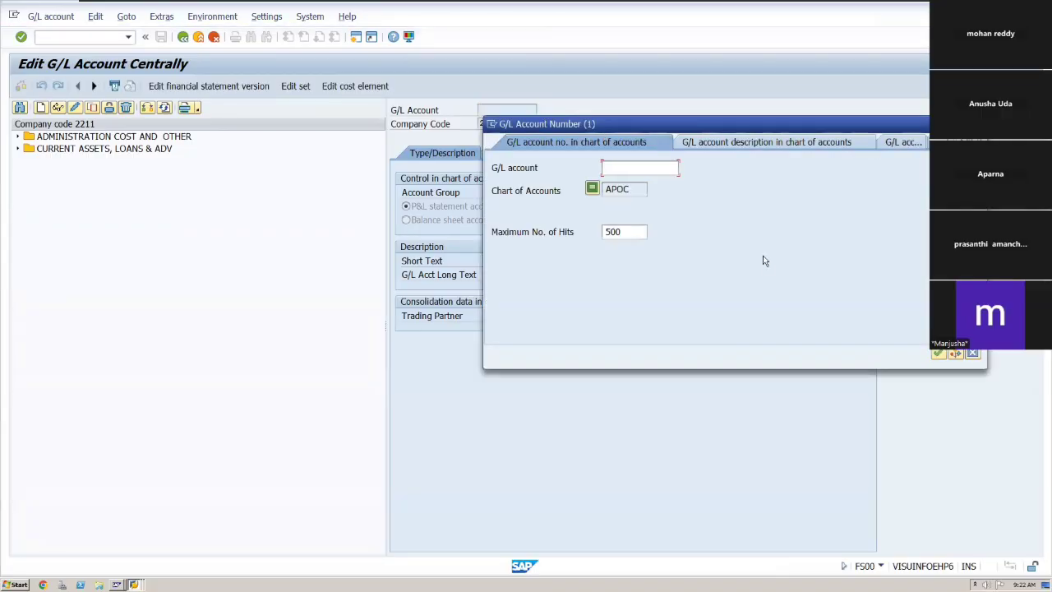
{"action": "left_click", "coordinate": [938, 354]}
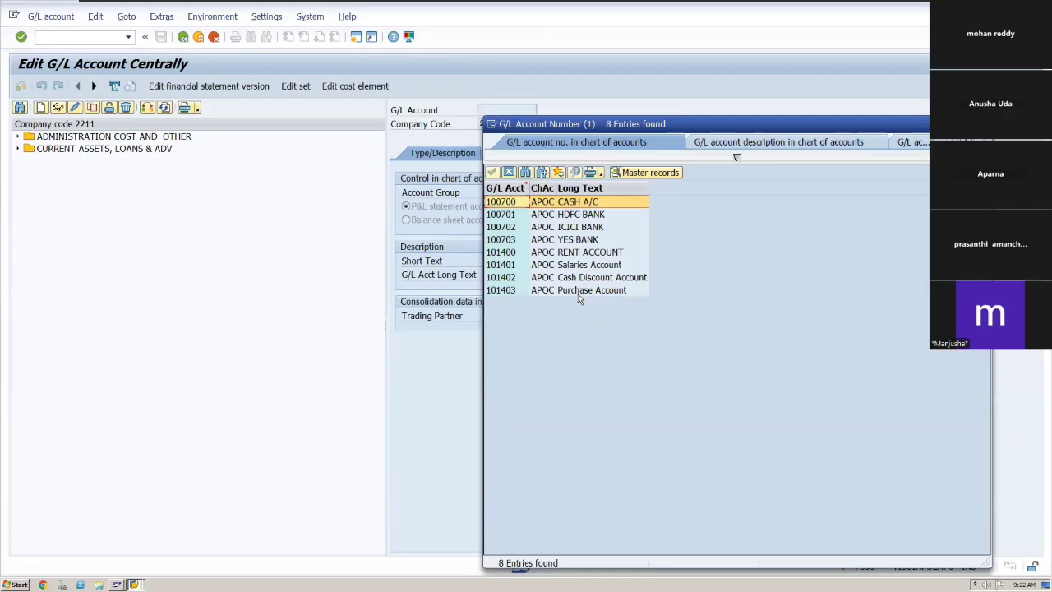
{"action": "left_click", "coordinate": [578, 293]}
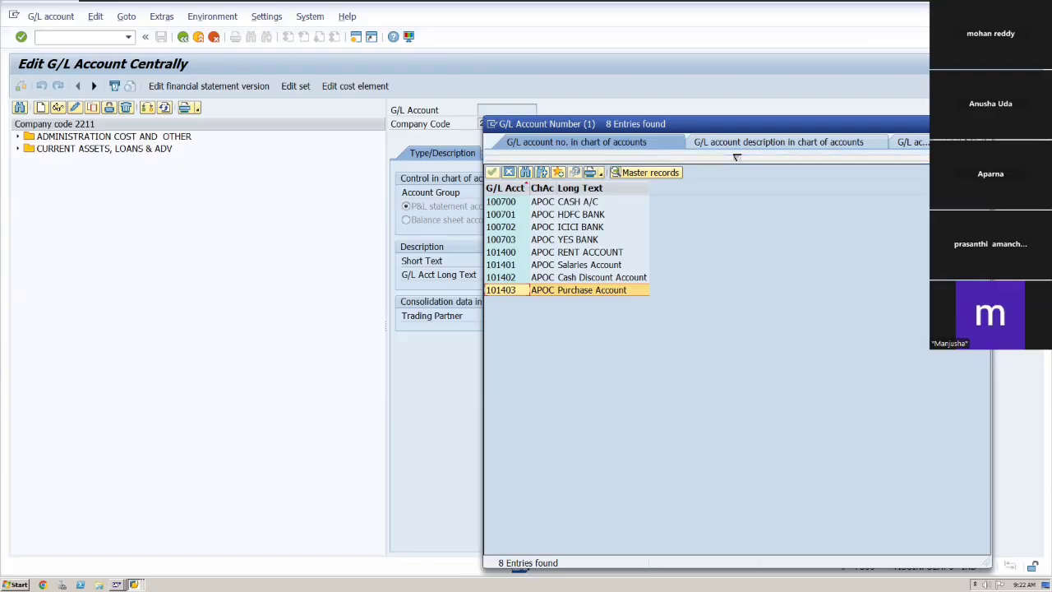
{"action": "key", "text": "Escape"}
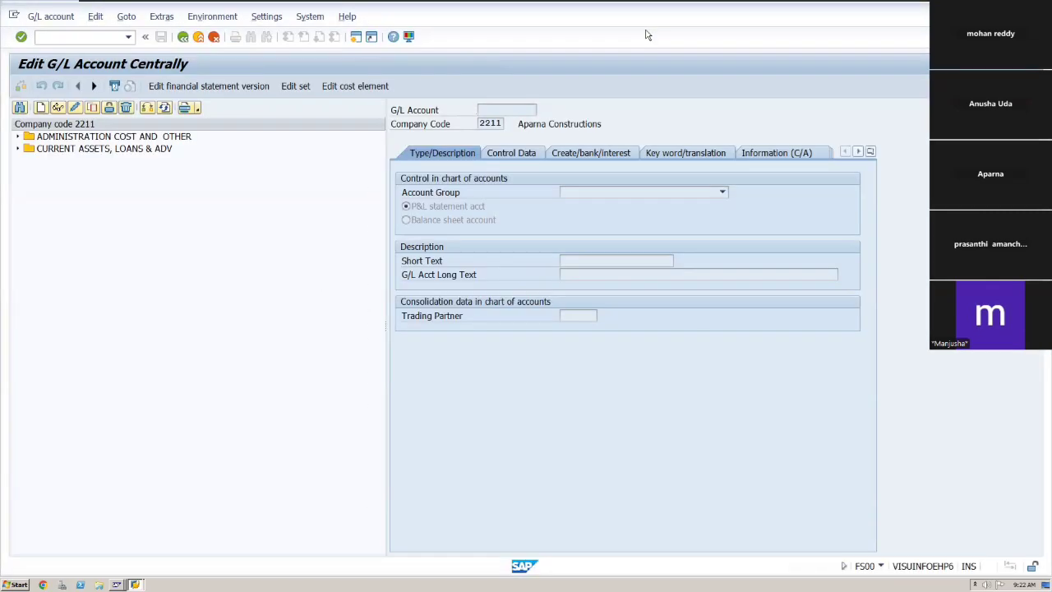
{"action": "mouse_move", "coordinate": [873, 5]}
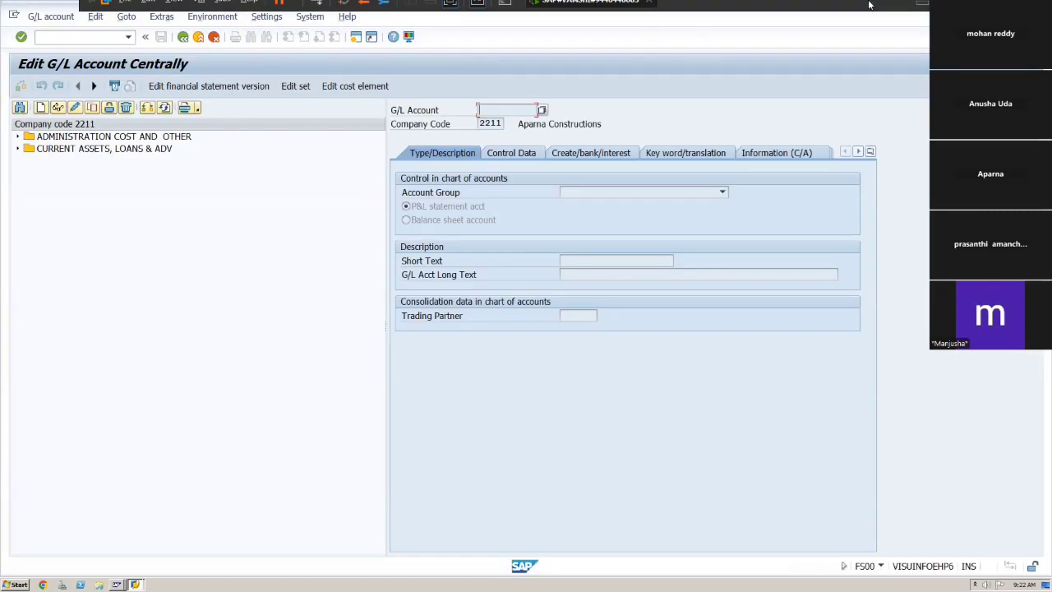
{"action": "left_click", "coordinate": [922, 10]}
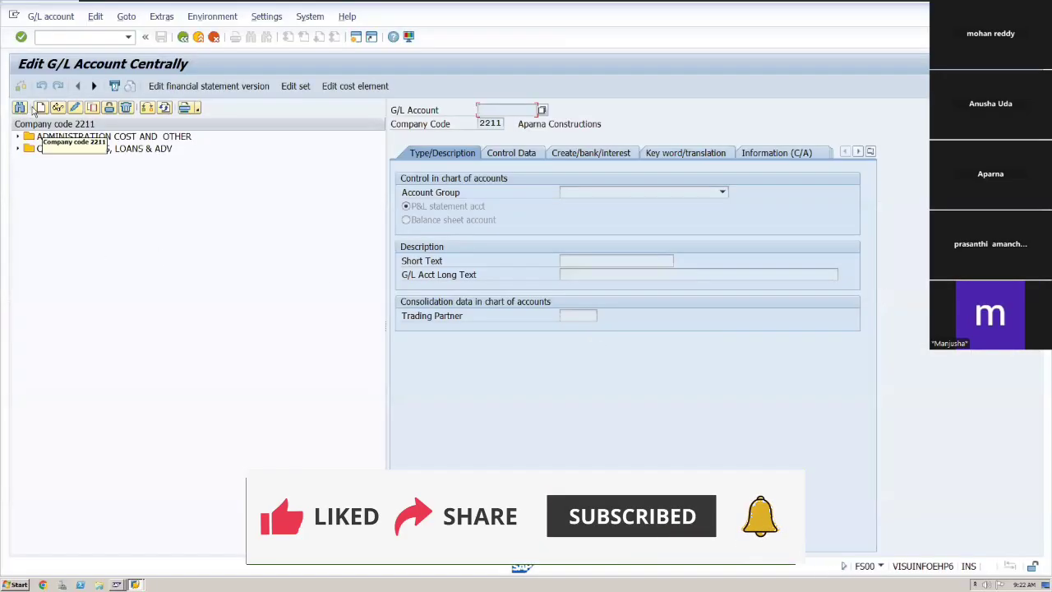
{"action": "left_click", "coordinate": [40, 108]}
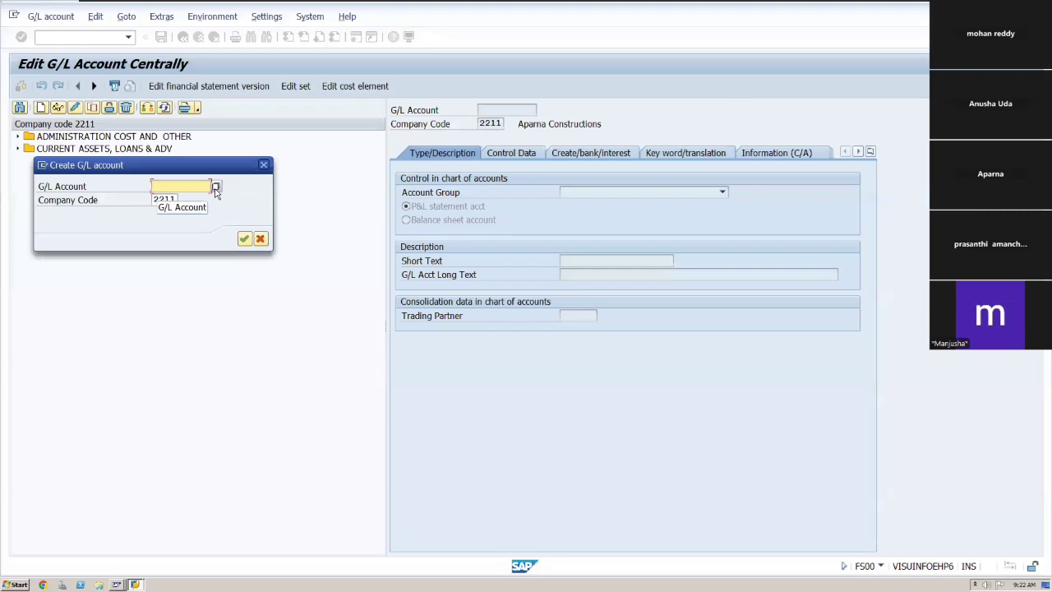
{"action": "left_click", "coordinate": [215, 188]}
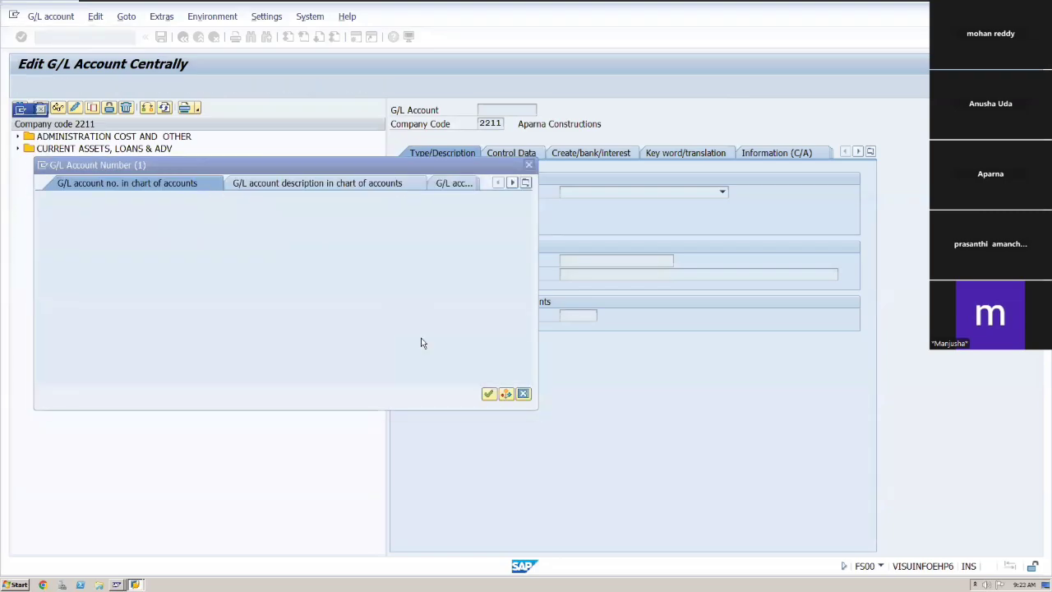
{"action": "left_click", "coordinate": [488, 394]}
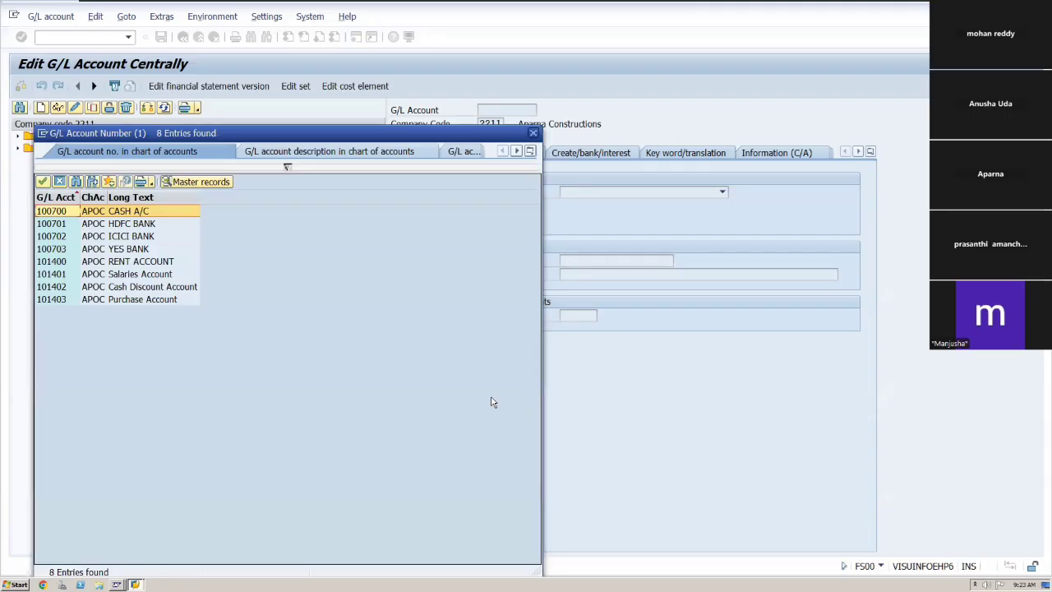
{"action": "left_click", "coordinate": [534, 133]}
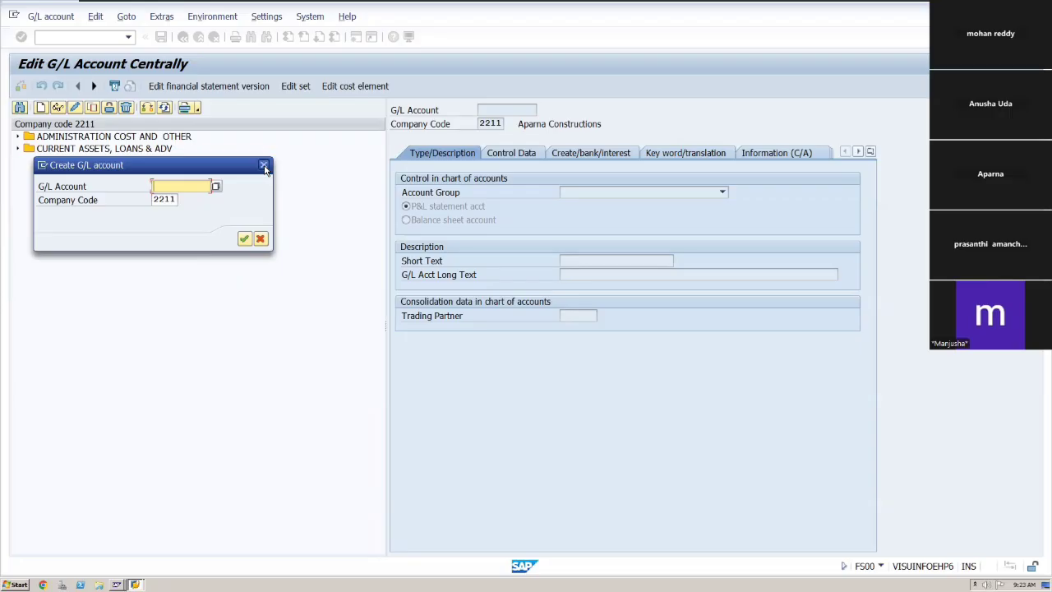
{"action": "left_click", "coordinate": [264, 167]}
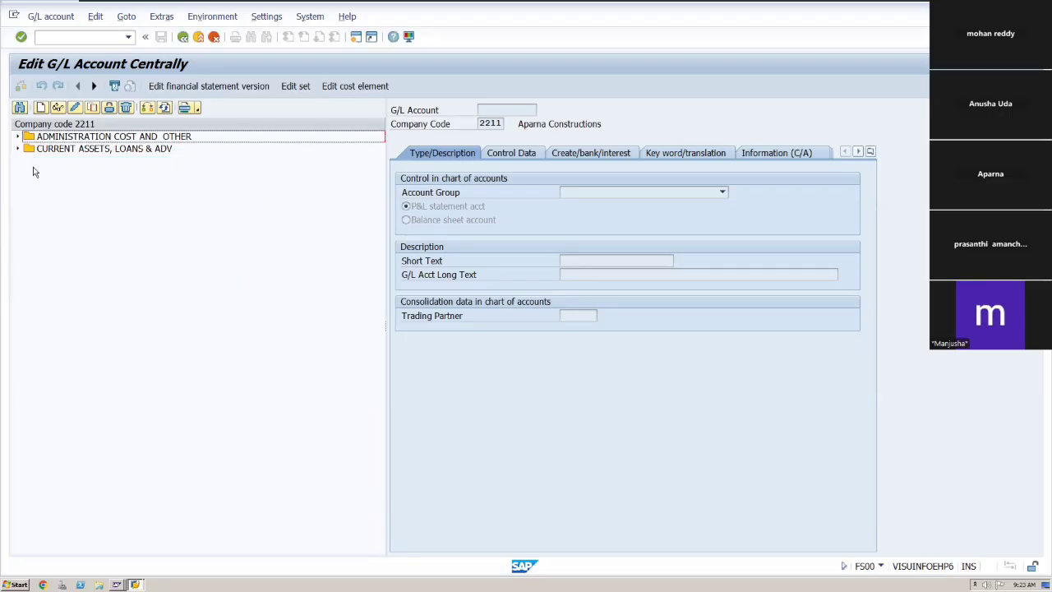
{"action": "left_click", "coordinate": [41, 109]}
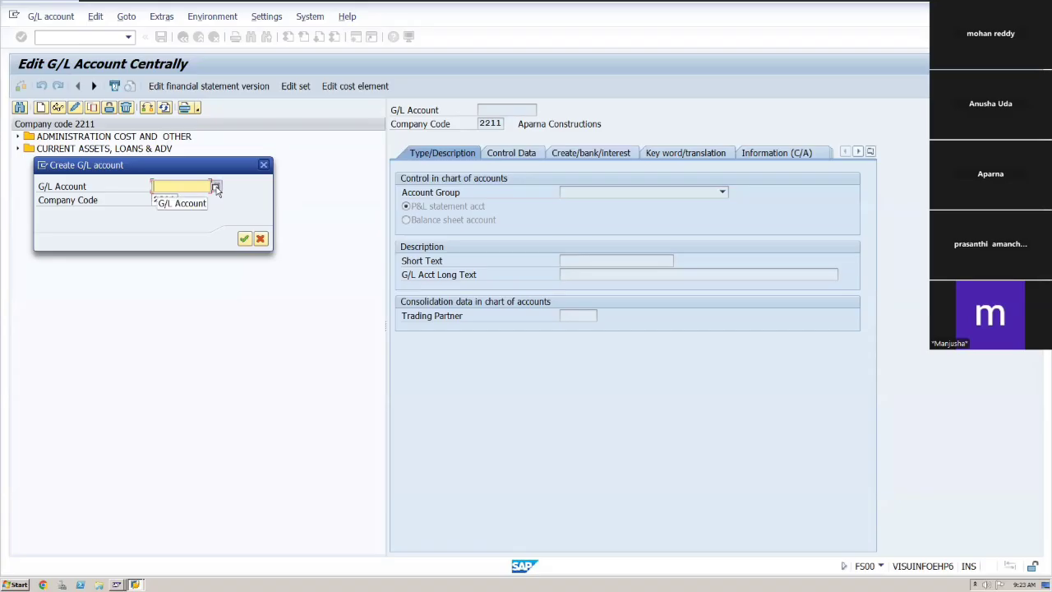
{"action": "left_click", "coordinate": [216, 187]}
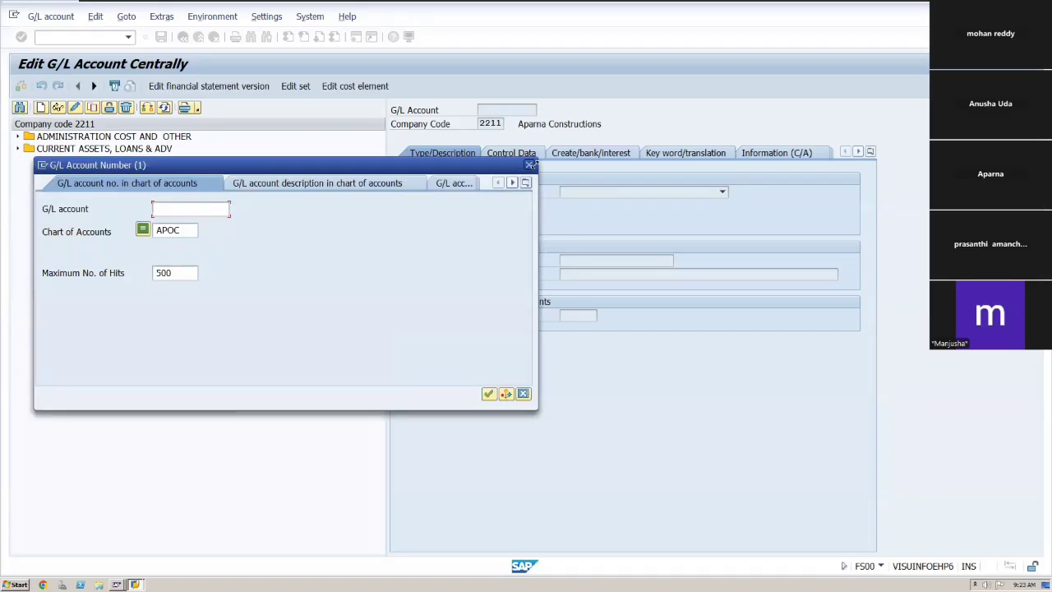
{"action": "left_click", "coordinate": [528, 165]}
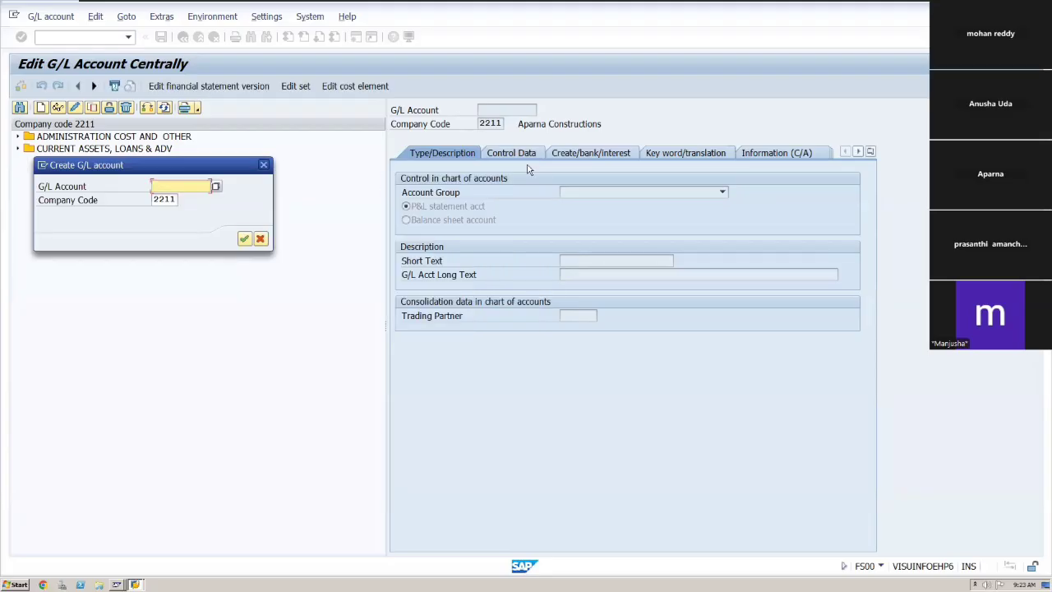
{"action": "left_click", "coordinate": [263, 167]}
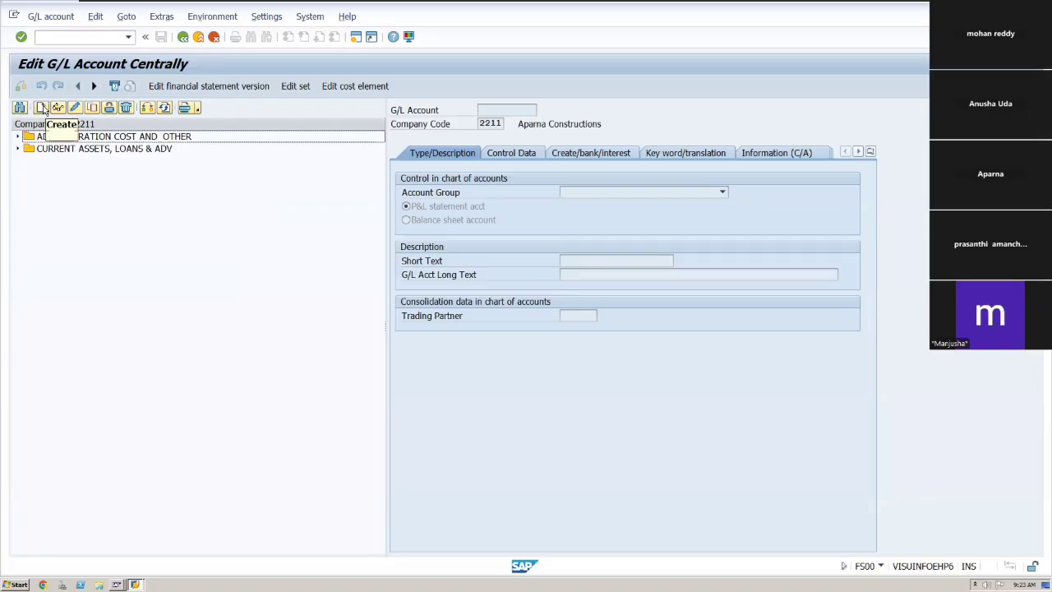
Open transaction OBD4 and position the G/L account group list at chart of accounts APOC.
{"action": "left_click", "coordinate": [73, 36]}
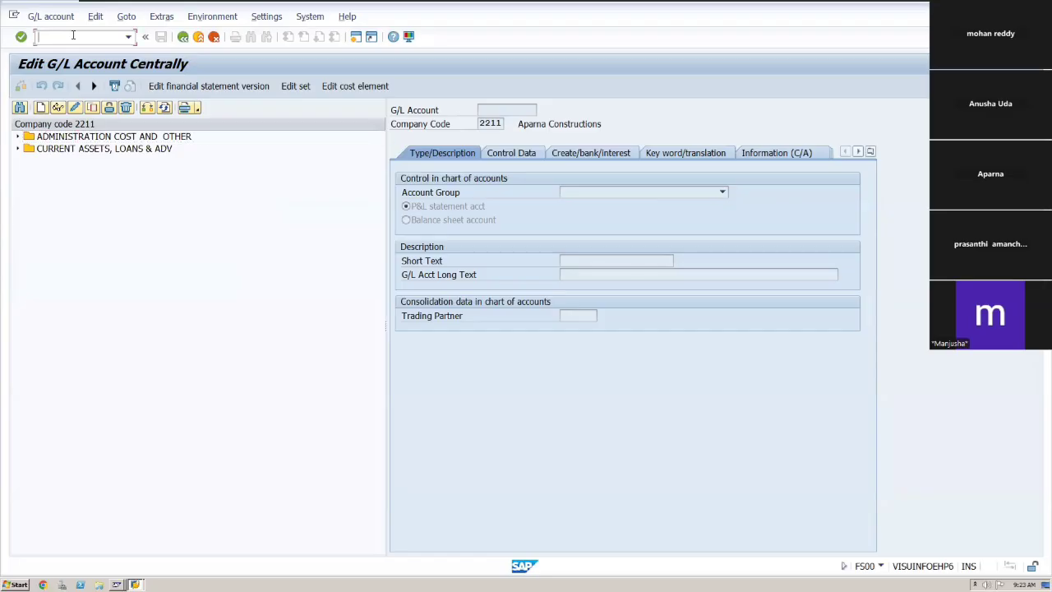
{"action": "type", "text": "/n"}
{"action": "key", "text": "Return"}
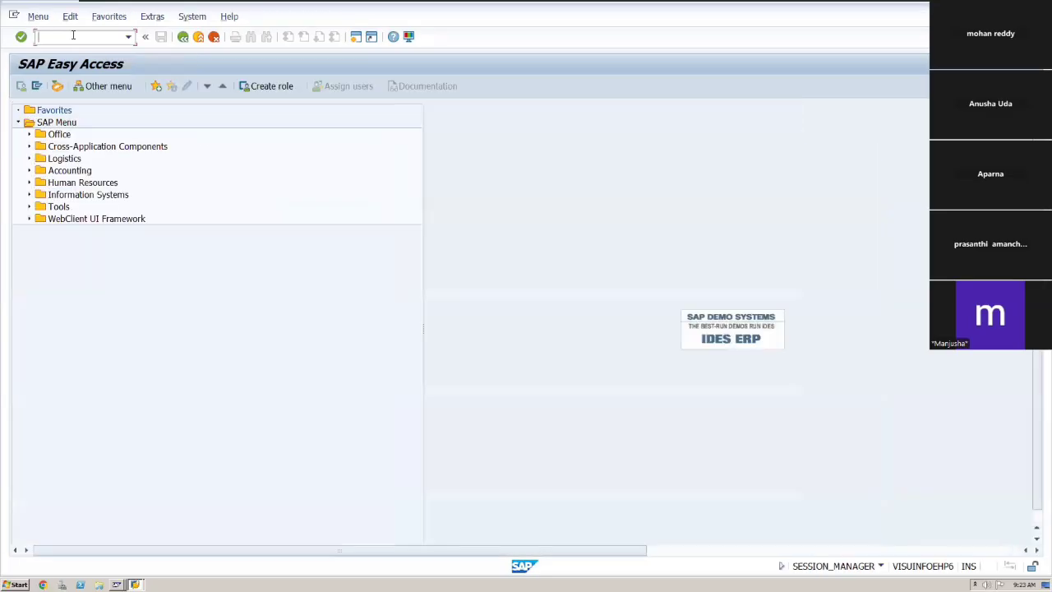
{"action": "type", "text": "ob"}
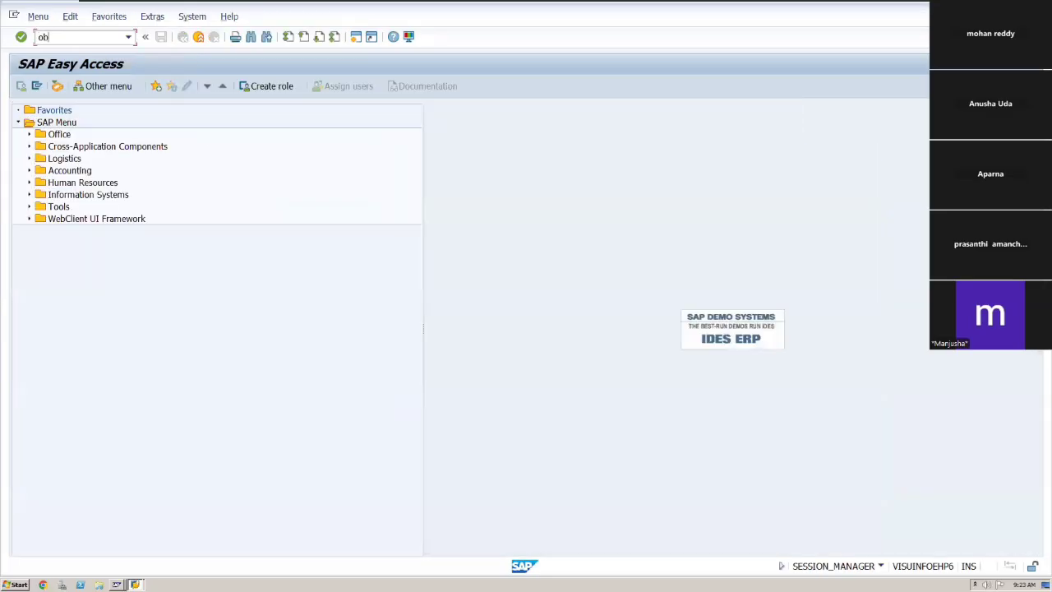
{"action": "type", "text": "d4"}
{"action": "key", "text": "Return"}
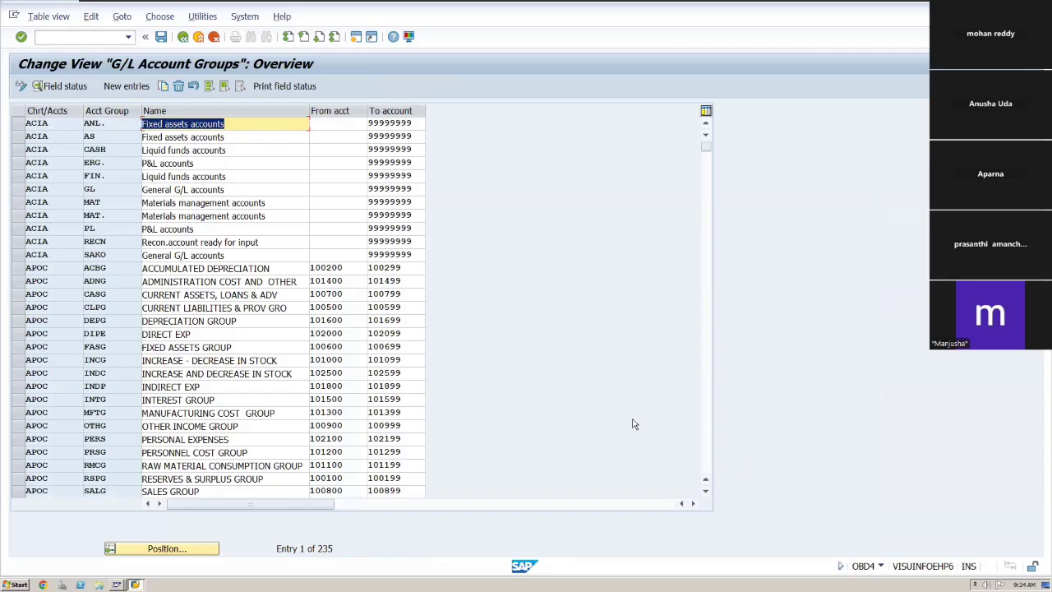
{"action": "left_click", "coordinate": [149, 548]}
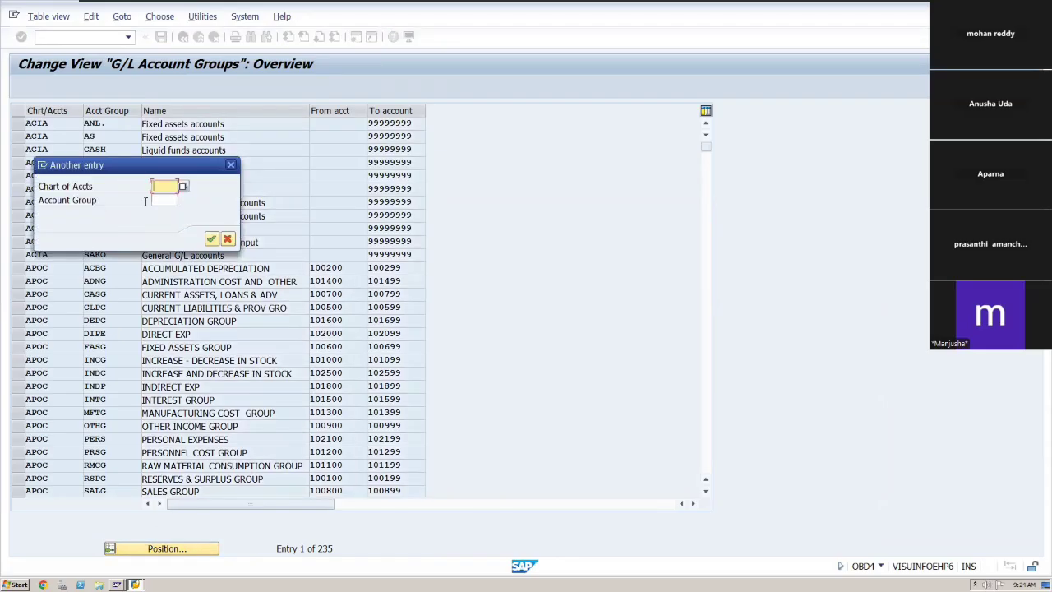
{"action": "type", "text": "APOC"}
{"action": "left_click", "coordinate": [211, 239]}
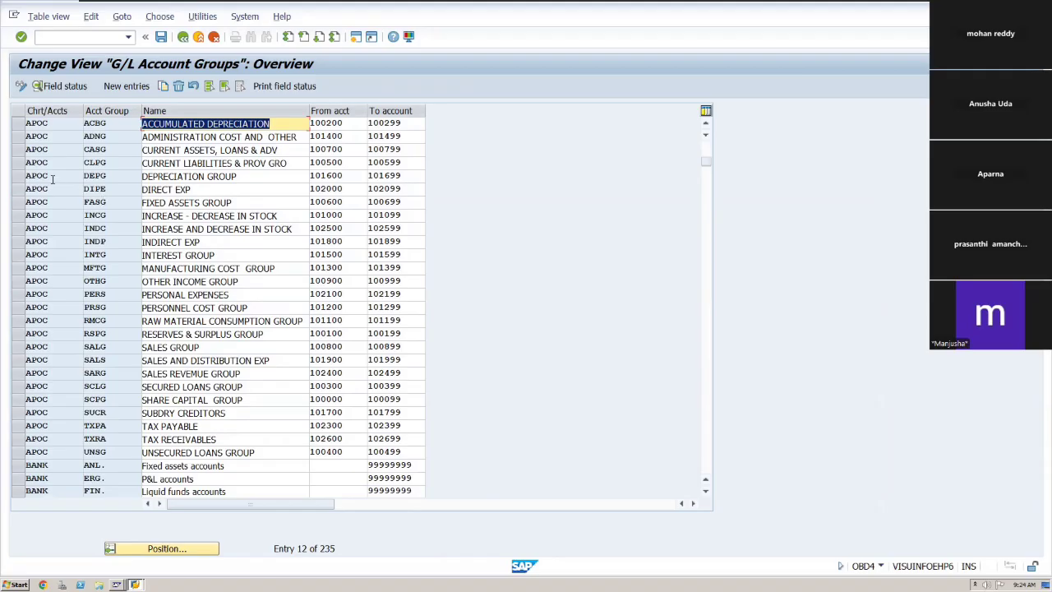
Restart FS00 and begin creating G/L account 100500 in company code 2211.
{"action": "left_click", "coordinate": [28, 163]}
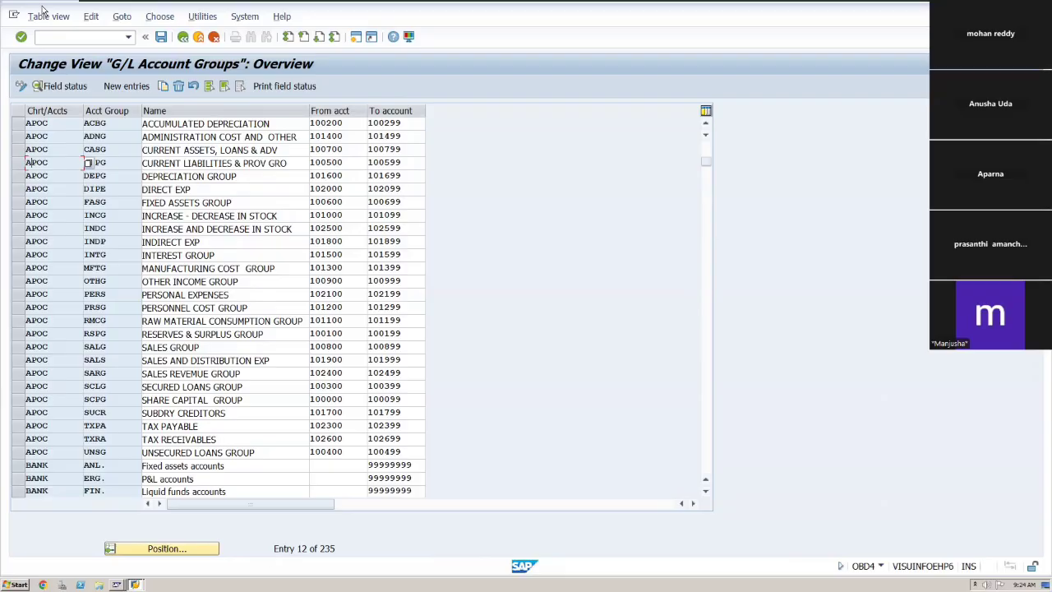
{"action": "left_click", "coordinate": [85, 38]}
{"action": "type", "text": "/n"}
{"action": "key", "text": "Return"}
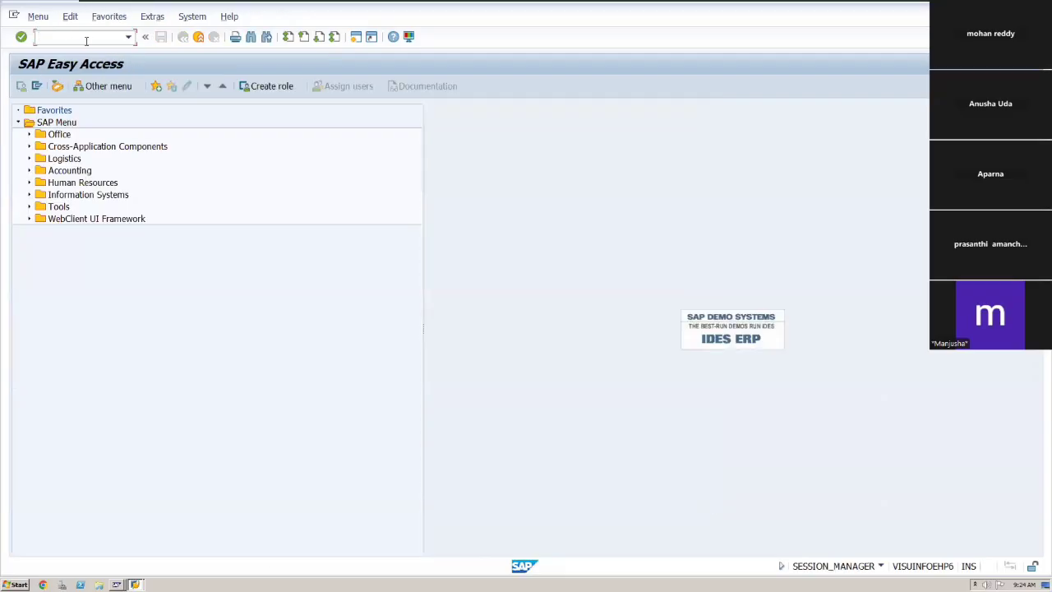
{"action": "type", "text": "fs00"}
{"action": "key", "text": "Return"}
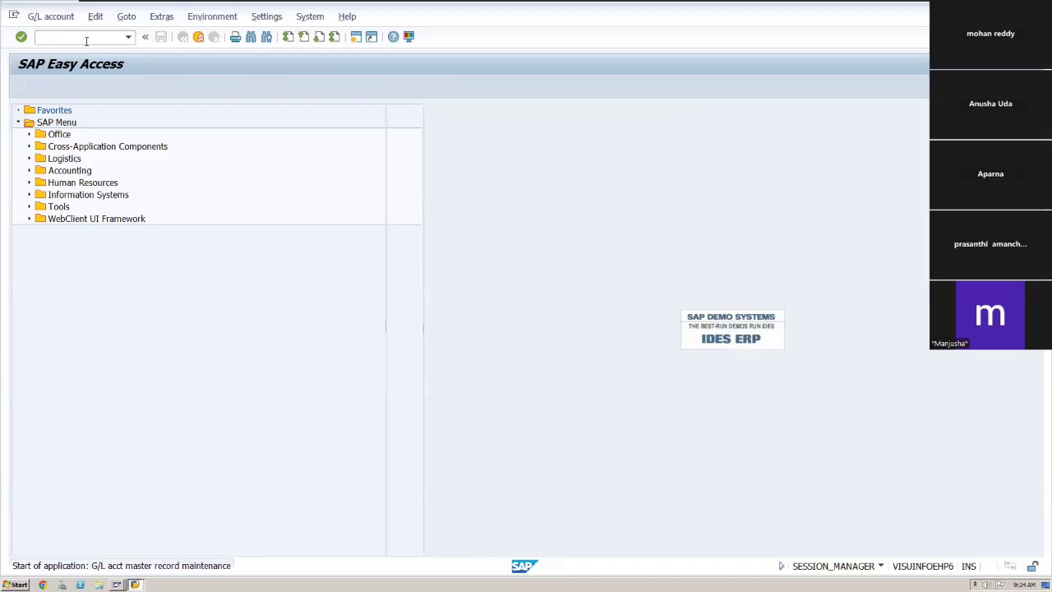
{"action": "left_click", "coordinate": [41, 107]}
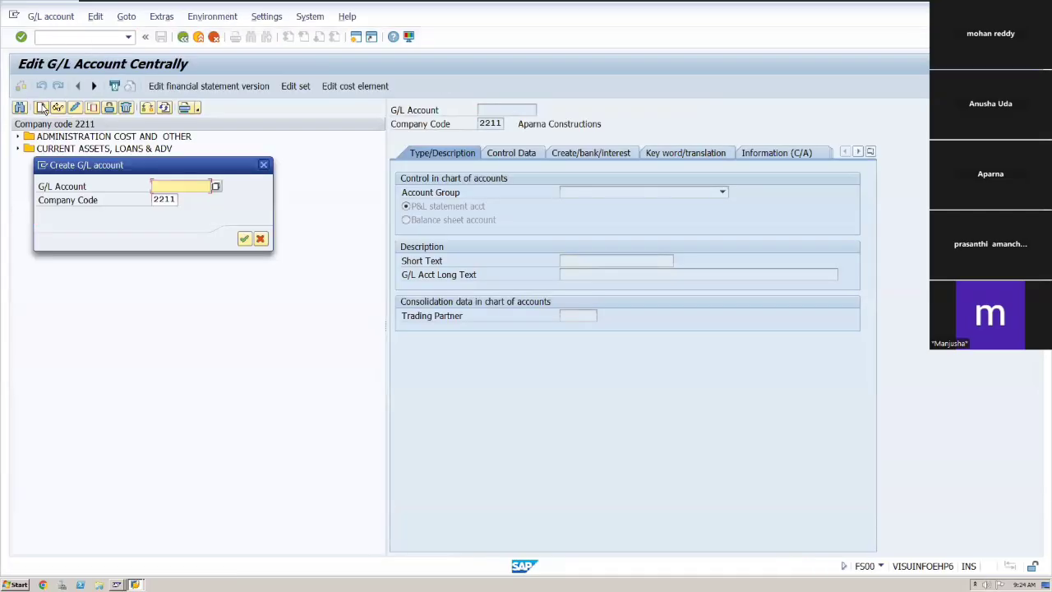
{"action": "type", "text": "100500"}
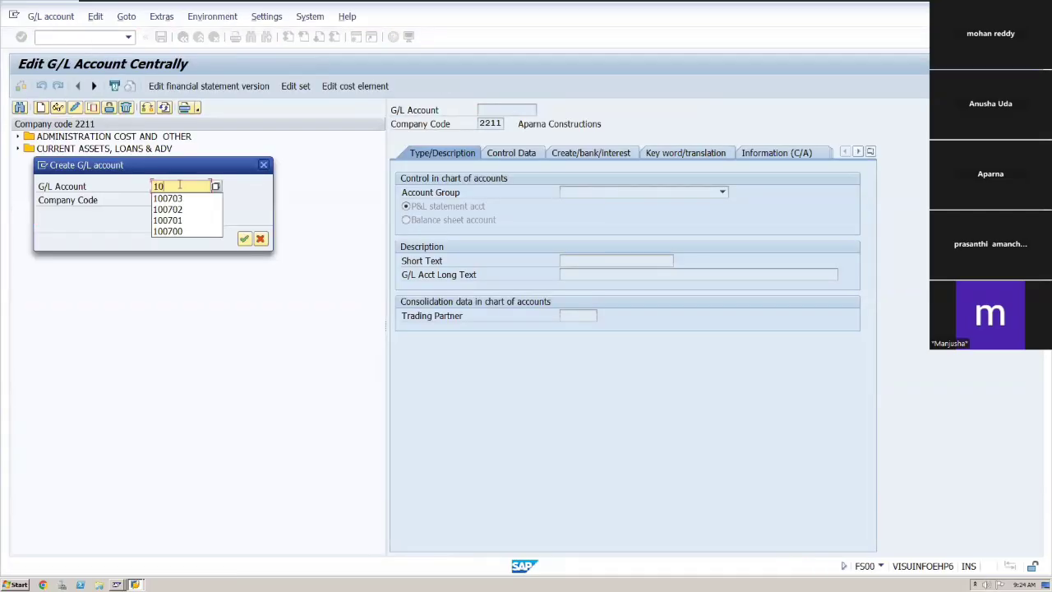
{"action": "left_click", "coordinate": [245, 239]}
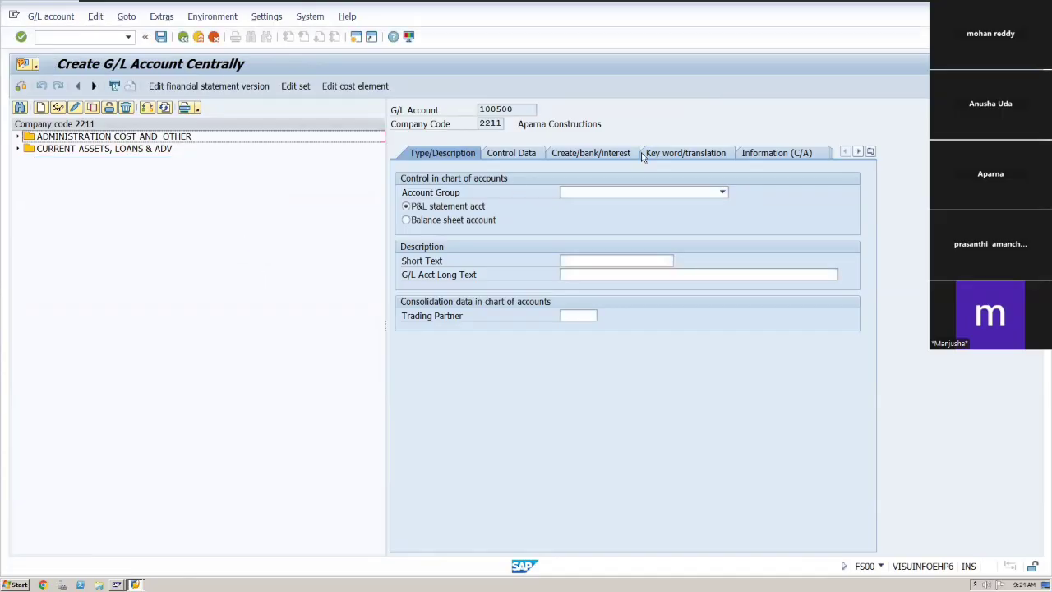
Set the account group to CURRENT LIABILITIES & PROV GRO and mark the account as a balance sheet account.
{"action": "left_click", "coordinate": [722, 192]}
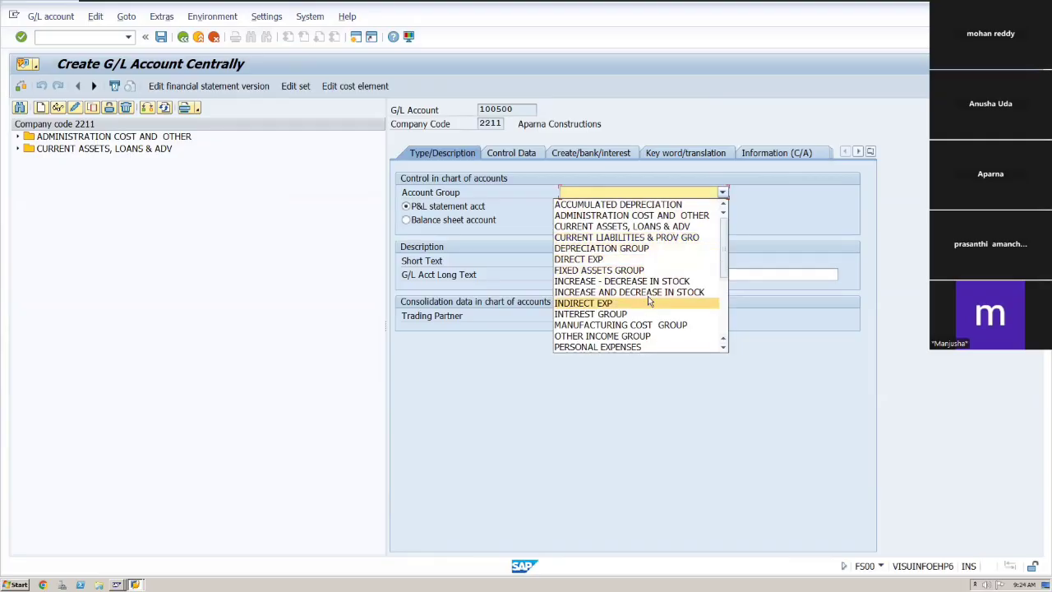
{"action": "left_click", "coordinate": [628, 238]}
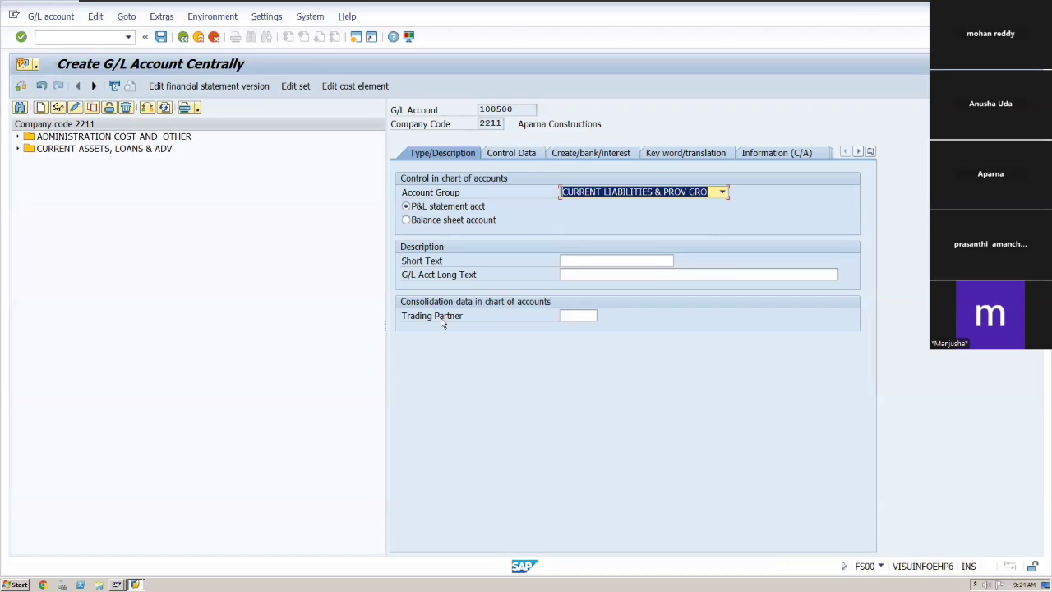
{"action": "left_click", "coordinate": [593, 263]}
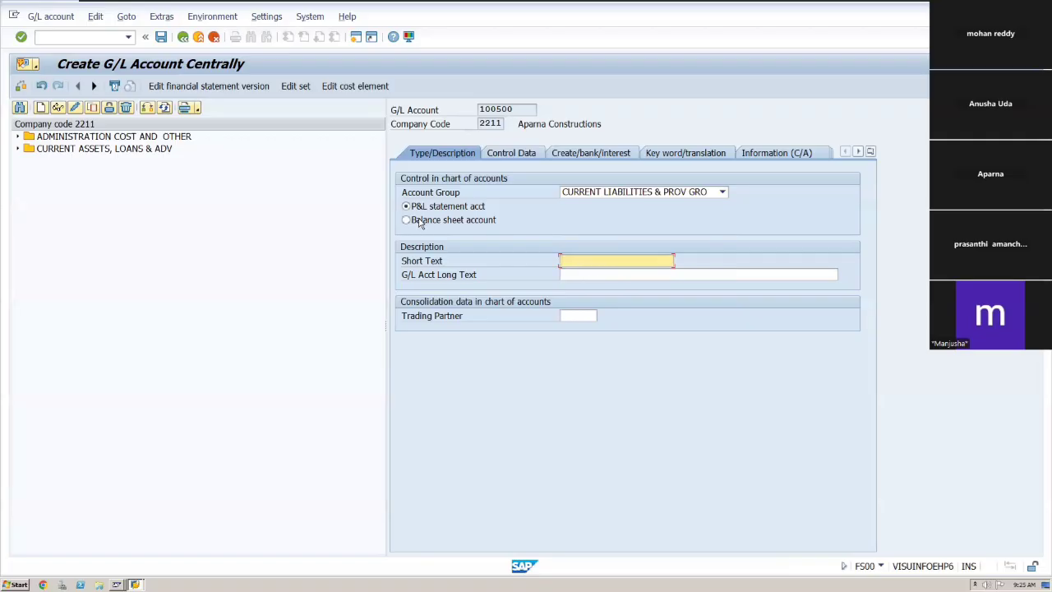
{"action": "left_click", "coordinate": [406, 220]}
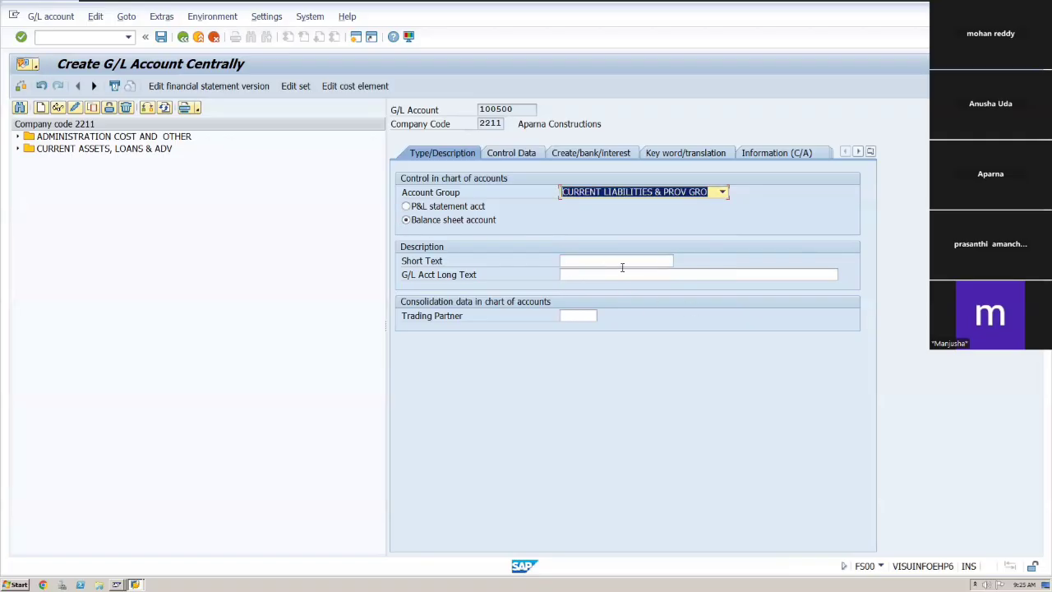
Enter the short text "Domestic vndr Rcon".
{"action": "left_click", "coordinate": [613, 265]}
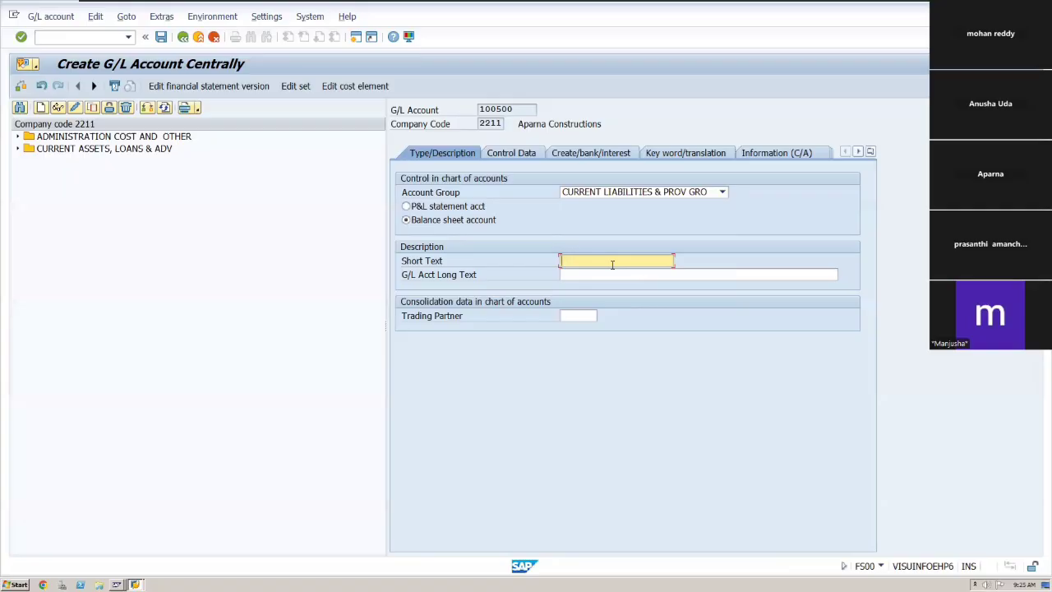
{"action": "key", "text": "alt+Tab"}
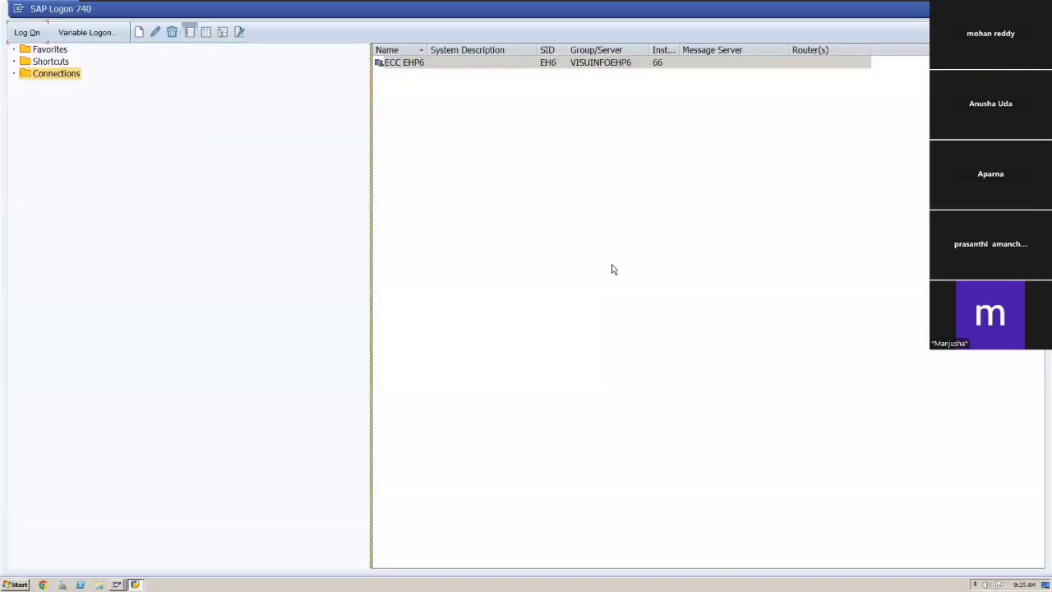
{"action": "key", "text": "alt+Tab"}
{"action": "type", "text": "Do"}
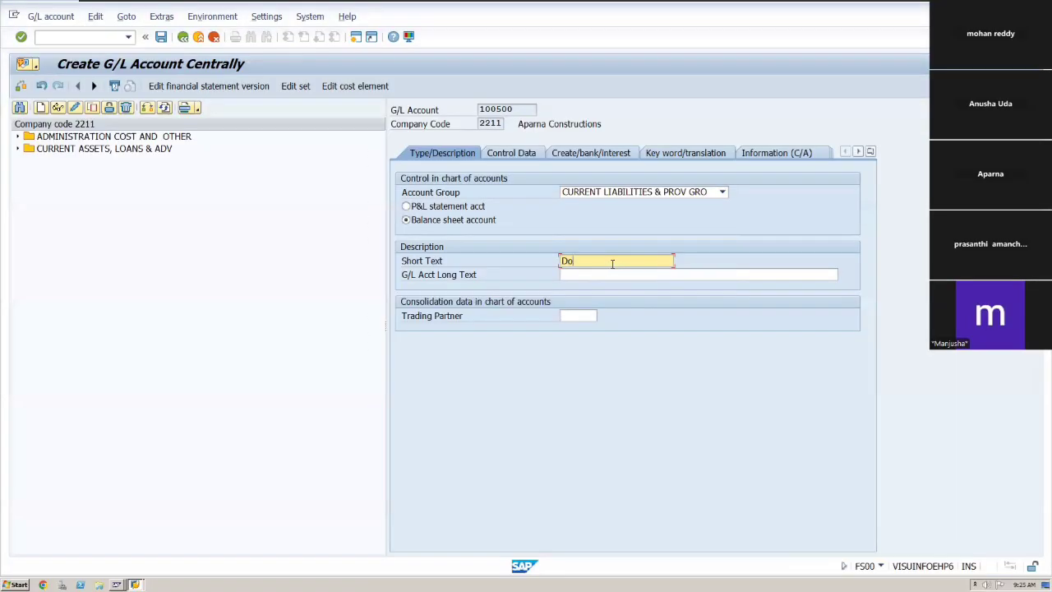
{"action": "type", "text": "mesticqREcon"}
{"action": "key", "text": "Tab"}
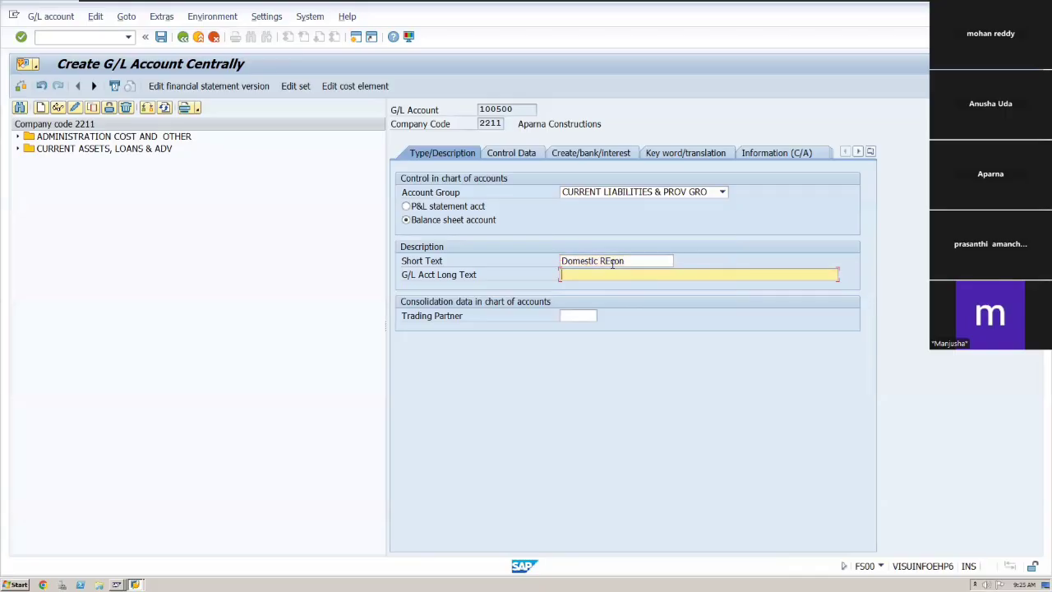
{"action": "left_click", "coordinate": [604, 261]}
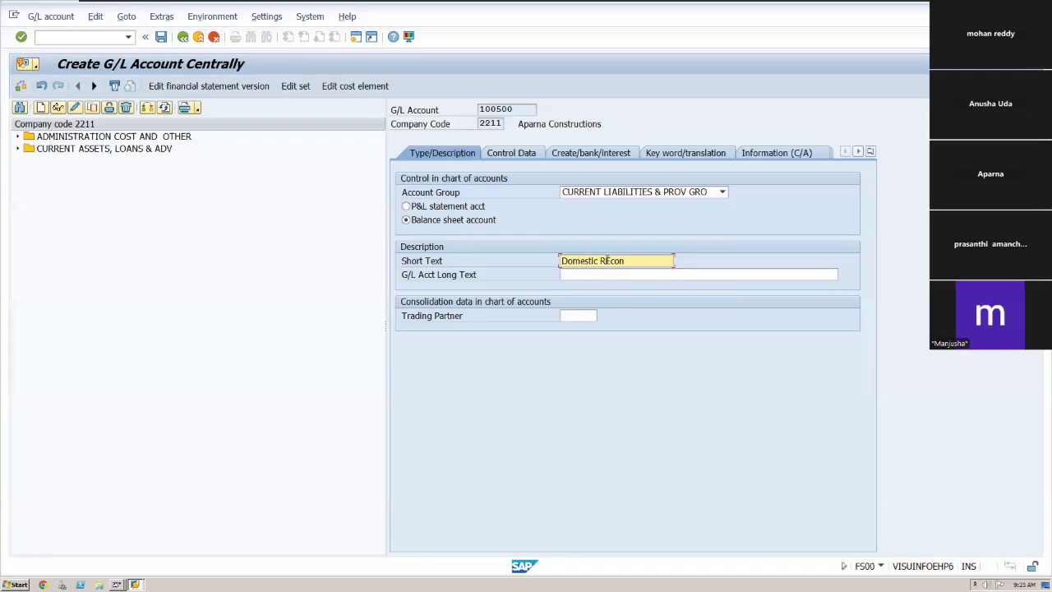
{"action": "key", "text": "Delete"}
{"action": "mouse_move", "coordinate": [257, 5]}
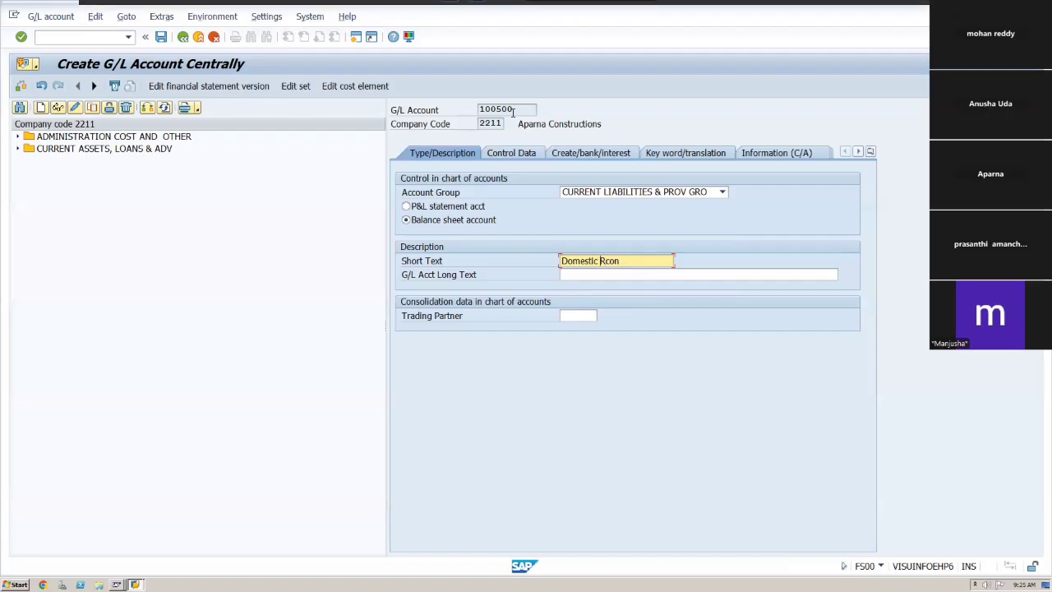
{"action": "type", "text": "vn "}
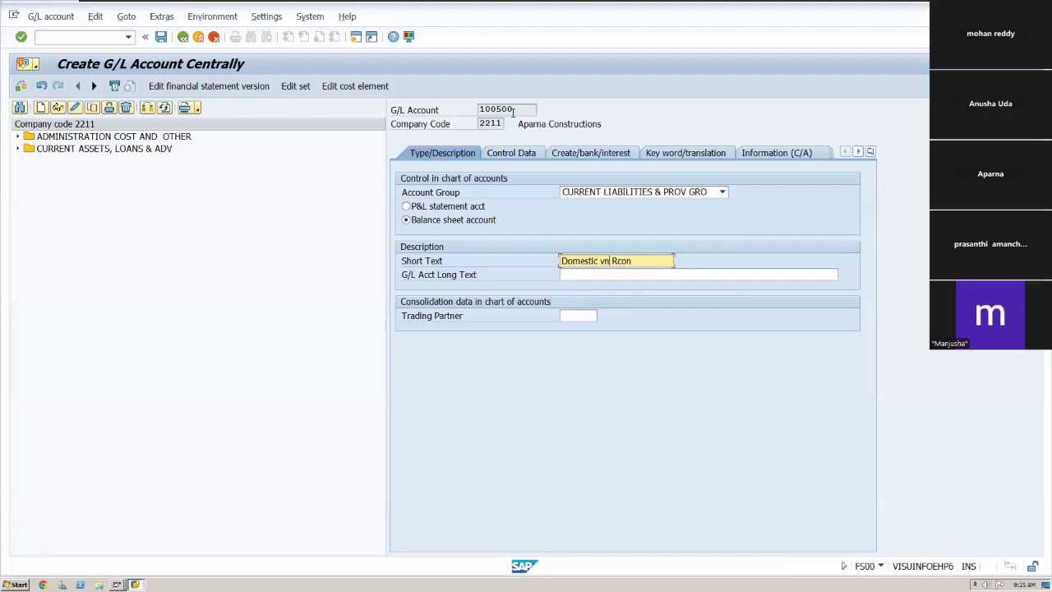
{"action": "type", "text": "dr"}
{"action": "key", "text": "Tab"}
Enter the G/L account long text "domestic vendor reconcilation".
{"action": "type", "text": "do"}
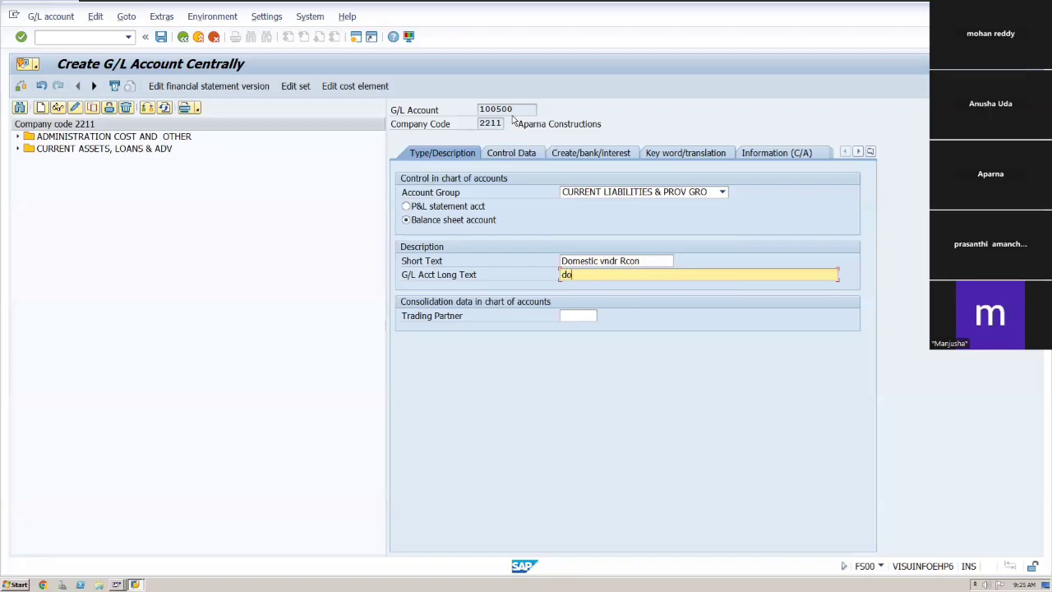
{"action": "type", "text": "mestic vendor recon"}
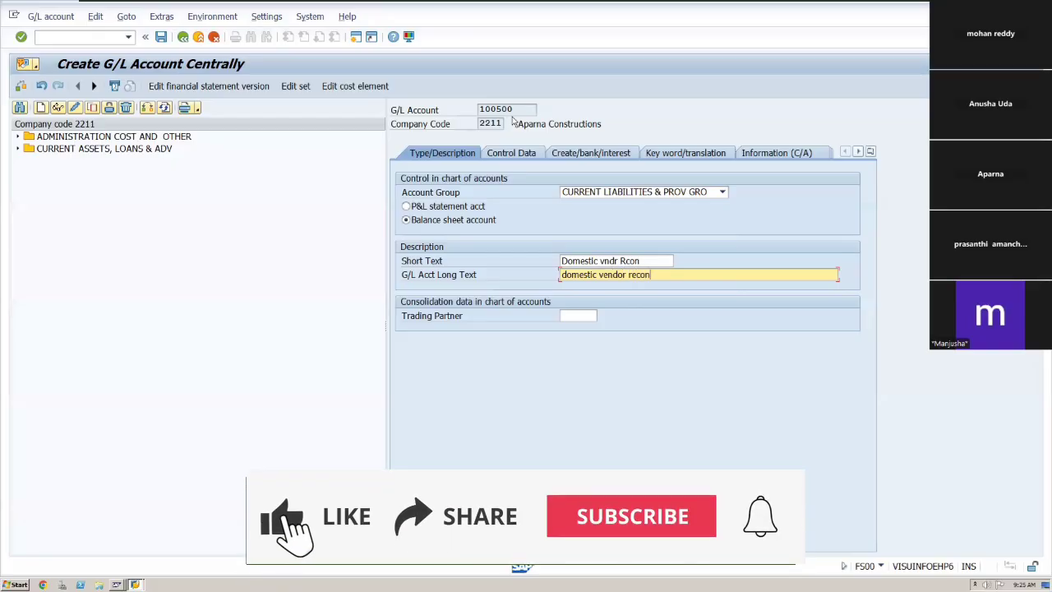
{"action": "type", "text": "cilation"}
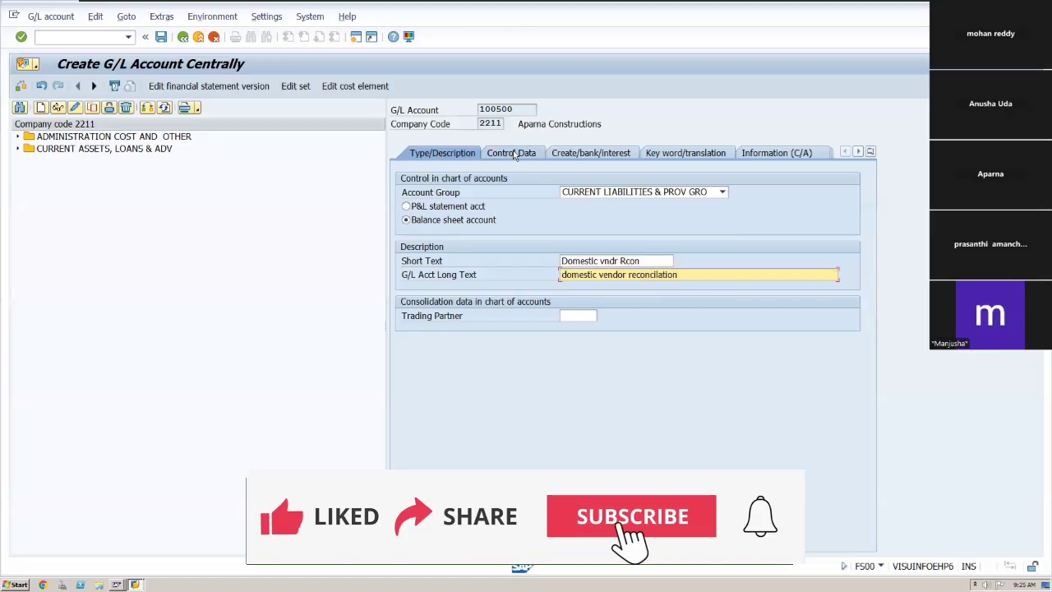
On the control data, set the reconciliation account type to Vendors.
{"action": "left_click", "coordinate": [515, 156]}
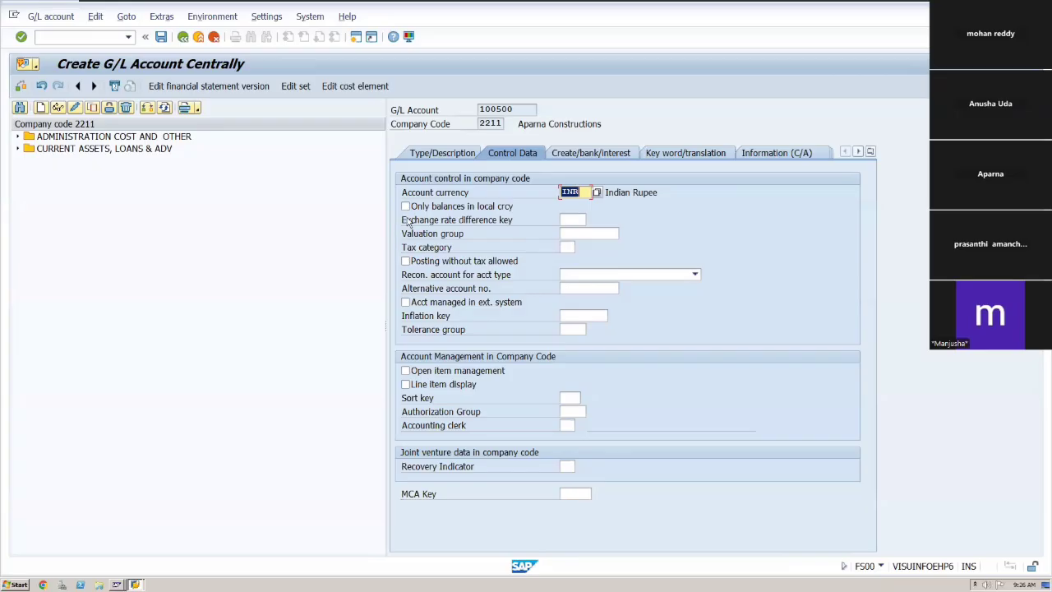
{"action": "left_click", "coordinate": [406, 207]}
{"action": "left_click", "coordinate": [406, 207]}
{"action": "left_click", "coordinate": [404, 261]}
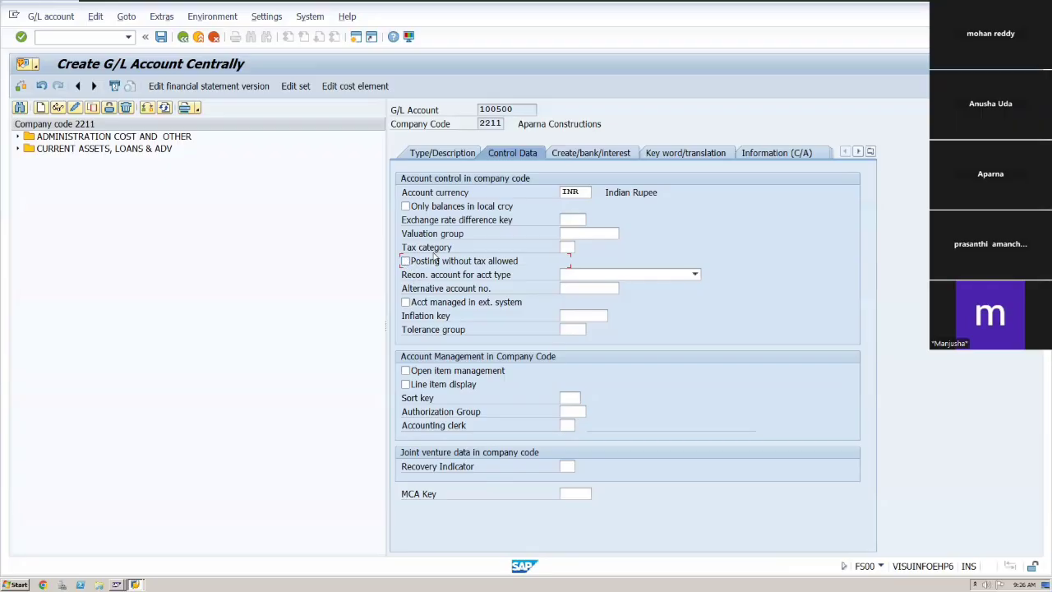
{"action": "left_click", "coordinate": [694, 277]}
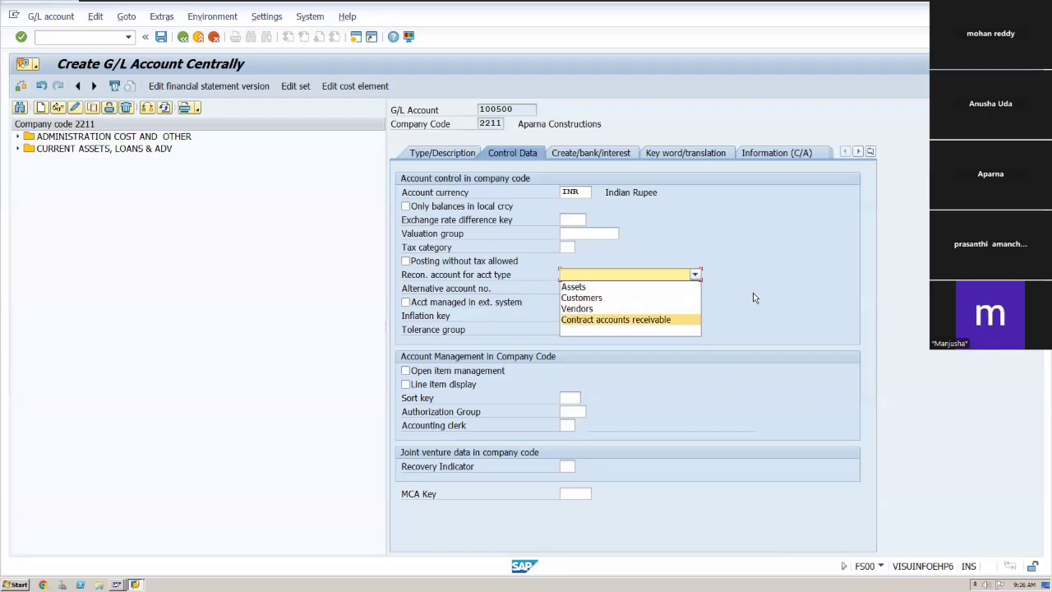
{"action": "left_click", "coordinate": [669, 309]}
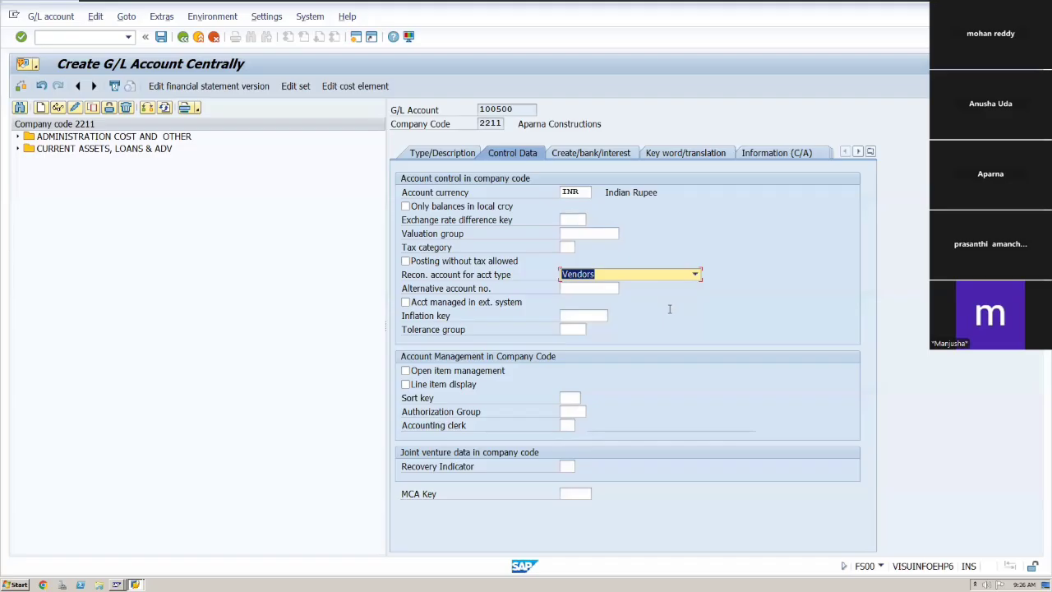
Turn on open item management and line item display for the account.
{"action": "key", "text": "Tab"}
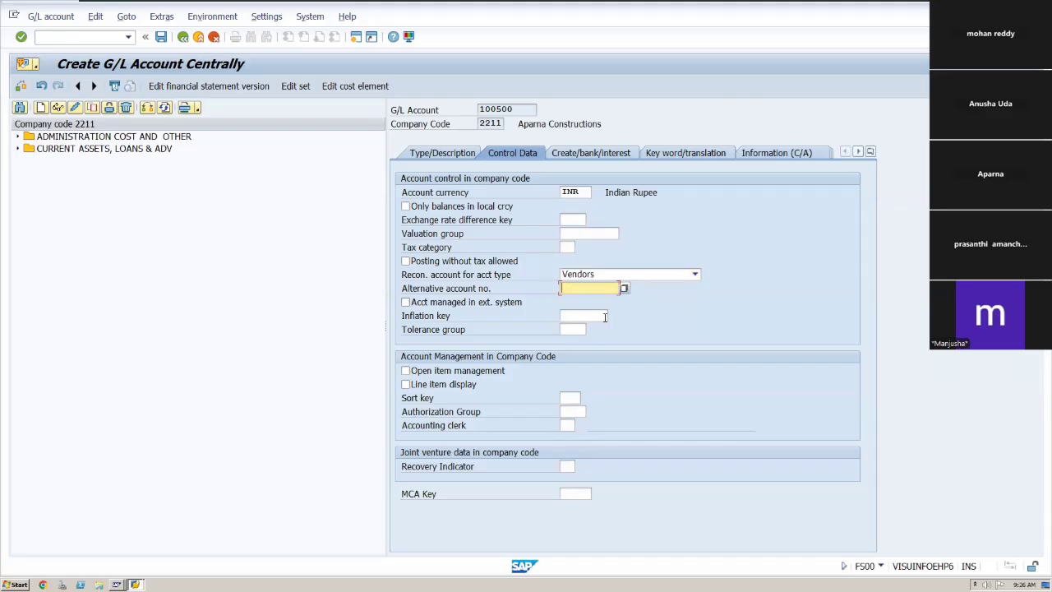
{"action": "key", "text": "Tab"}
{"action": "key", "text": "Tab"}
{"action": "key", "text": "Tab"}
{"action": "key", "text": "Tab"}
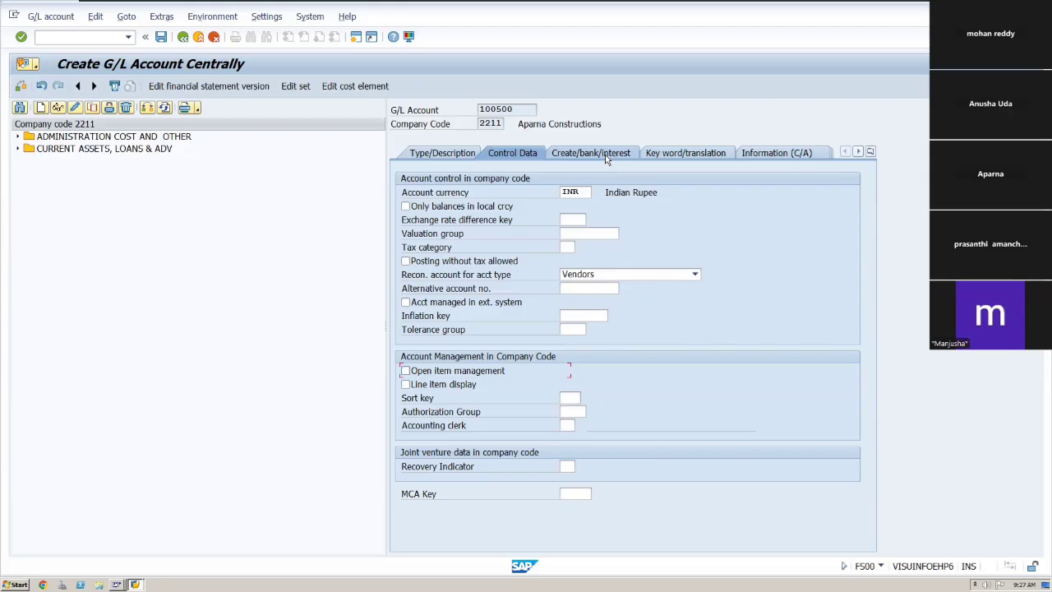
{"action": "left_click", "coordinate": [405, 371]}
{"action": "left_click", "coordinate": [603, 156]}
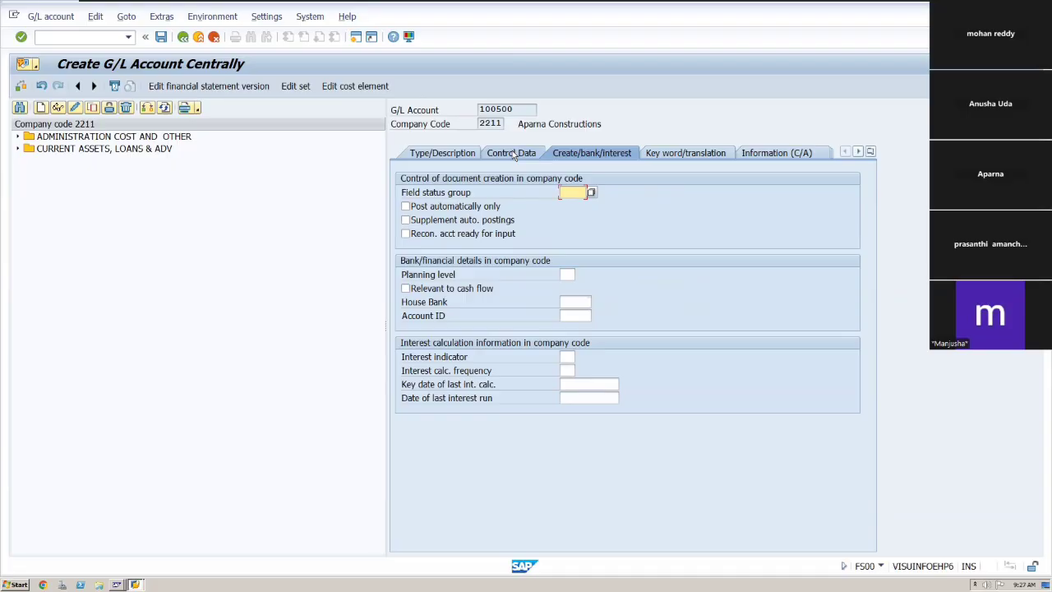
{"action": "left_click", "coordinate": [513, 153]}
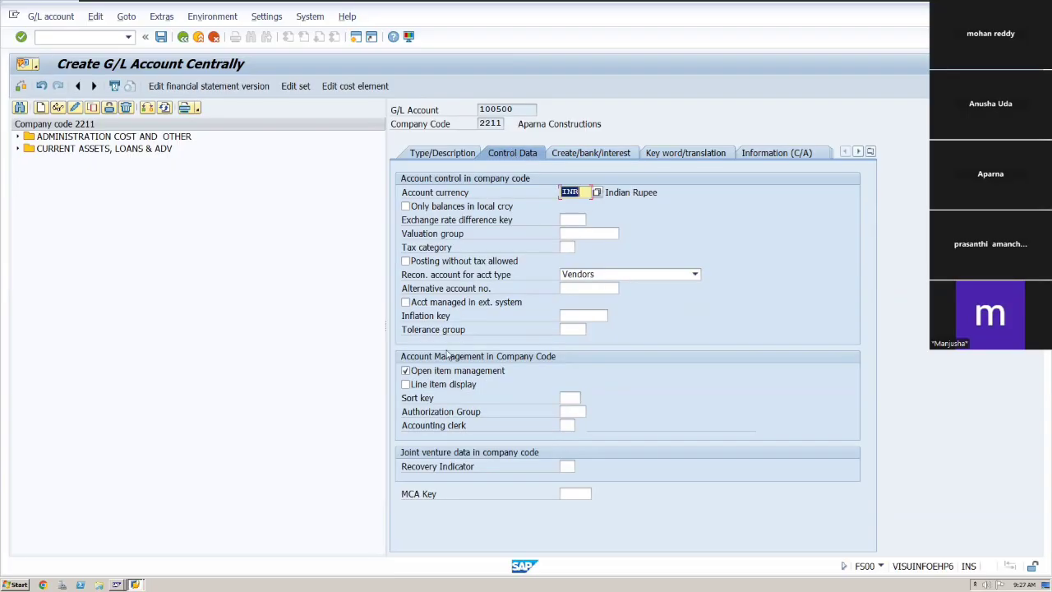
{"action": "left_click", "coordinate": [405, 385]}
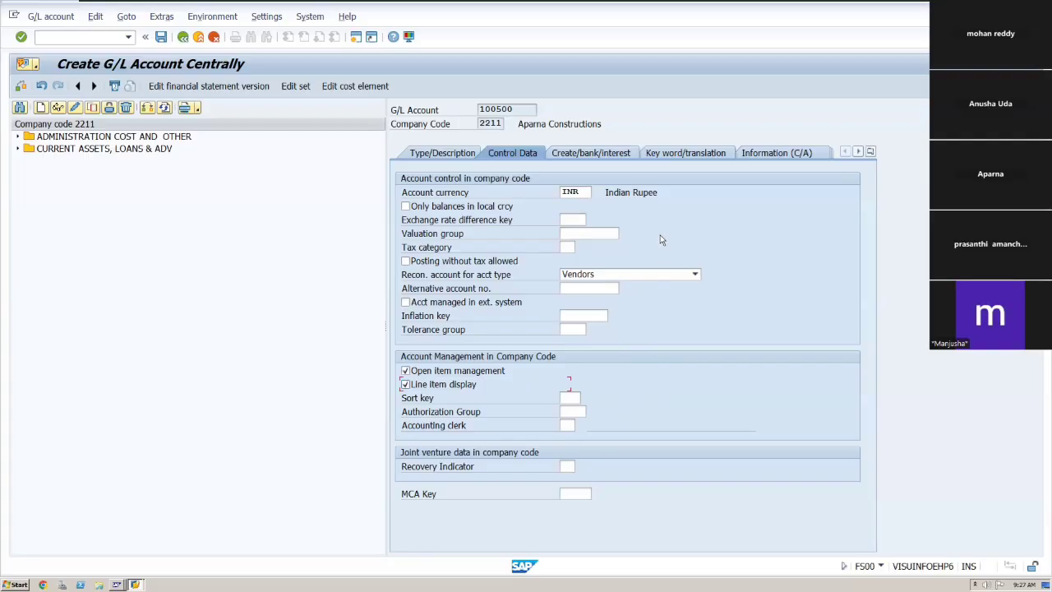
Set the sort key to 012 (Vendor number) and switch off open item management.
{"action": "left_click", "coordinate": [565, 399]}
{"action": "left_click", "coordinate": [585, 398]}
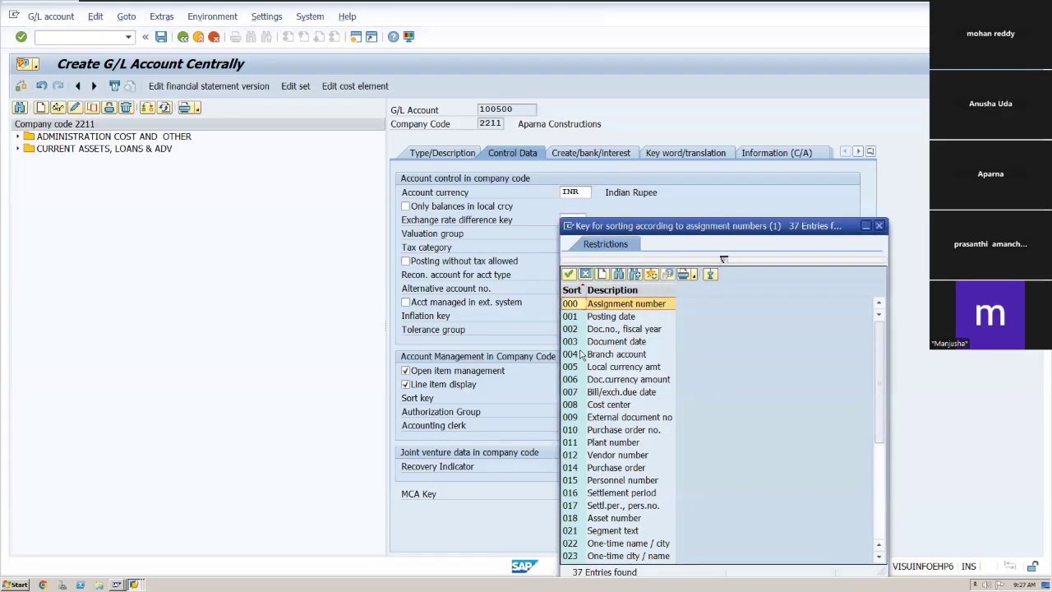
{"action": "left_click", "coordinate": [572, 457]}
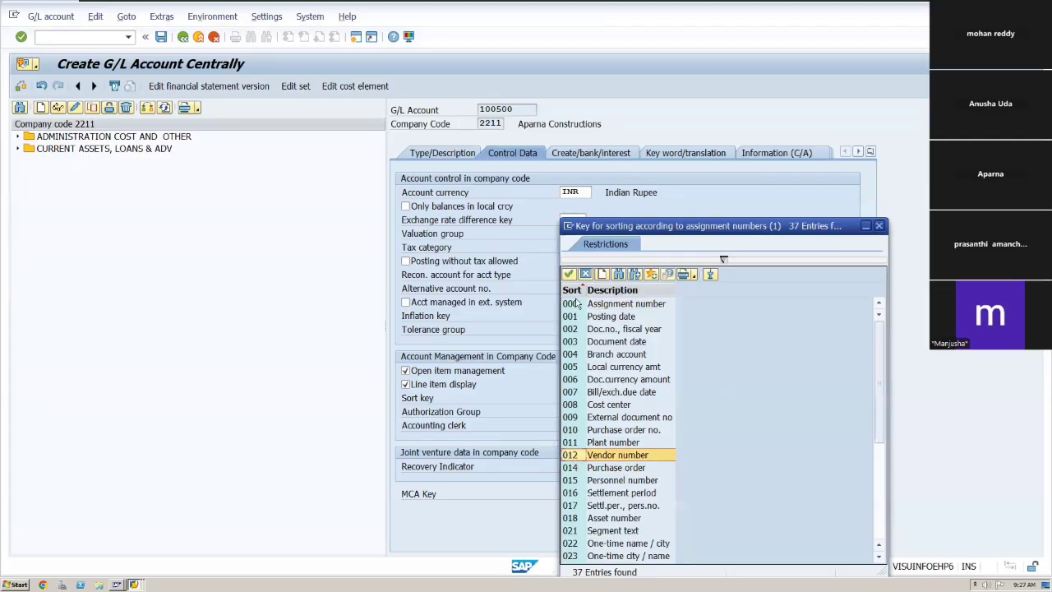
{"action": "left_click", "coordinate": [567, 274]}
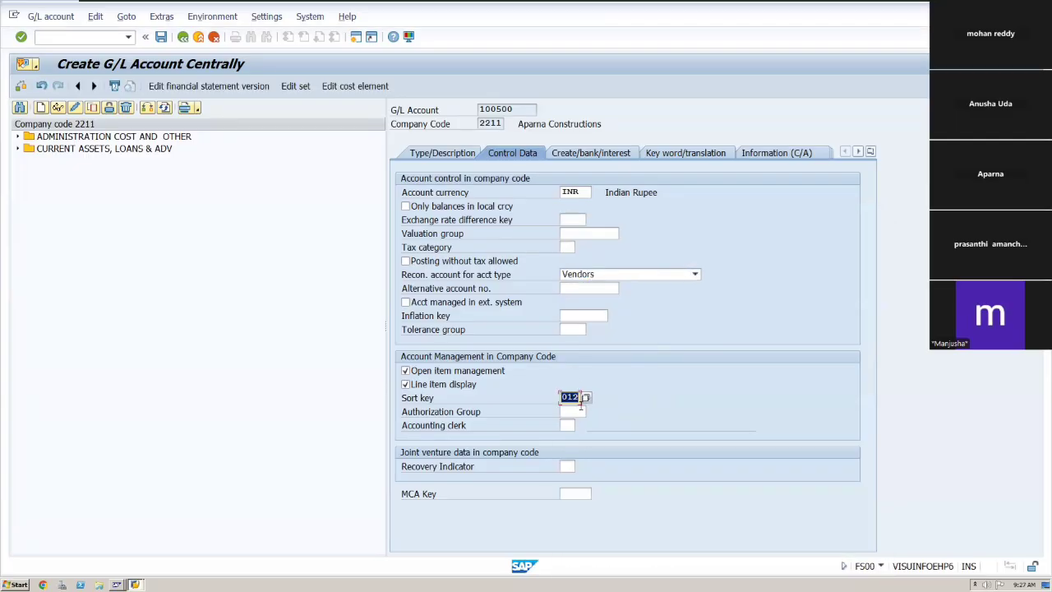
{"action": "key", "text": "Tab"}
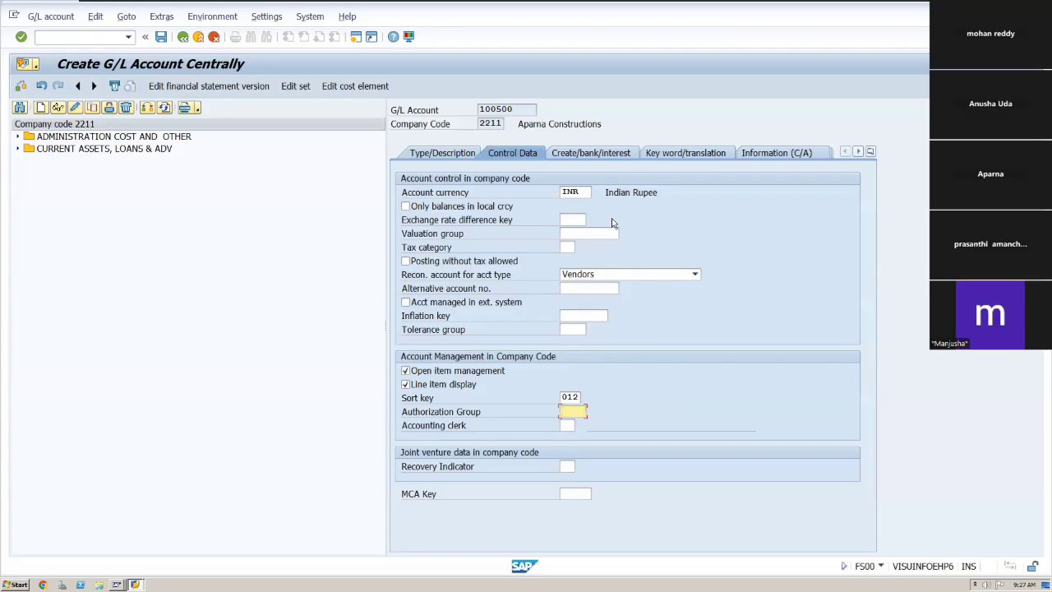
{"action": "left_click", "coordinate": [407, 372]}
Open the field status group search help on the document creation data and search it for "vendor".
{"action": "left_click", "coordinate": [599, 154]}
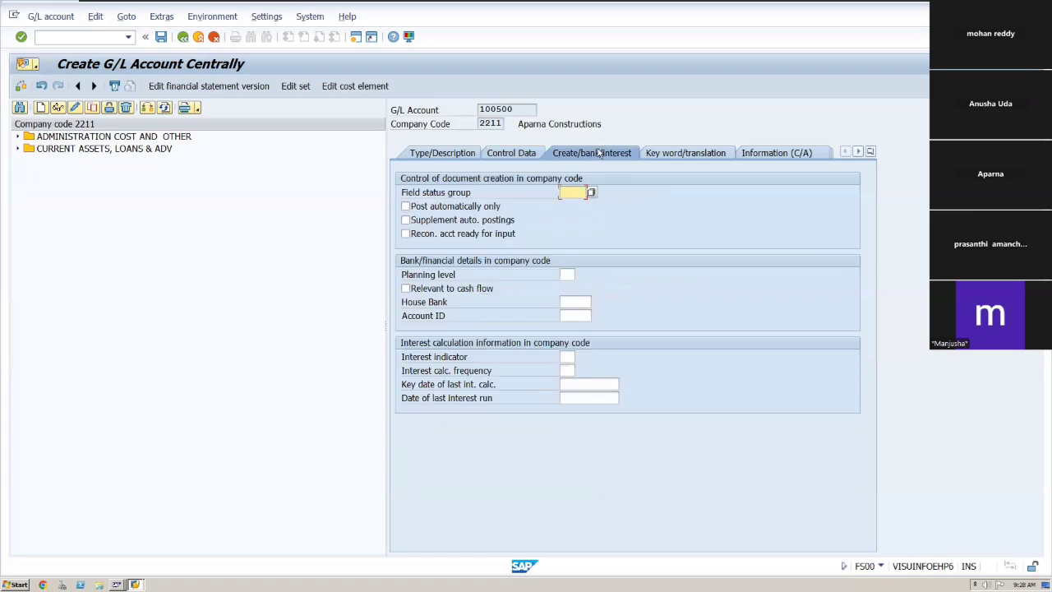
{"action": "left_click", "coordinate": [591, 192]}
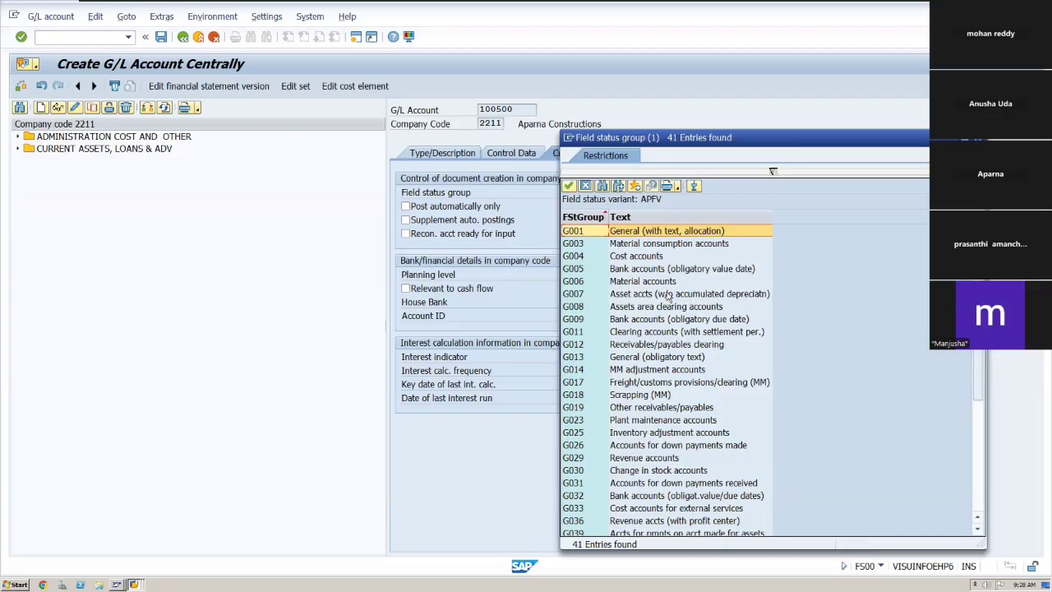
{"action": "key", "text": "ctrl+f"}
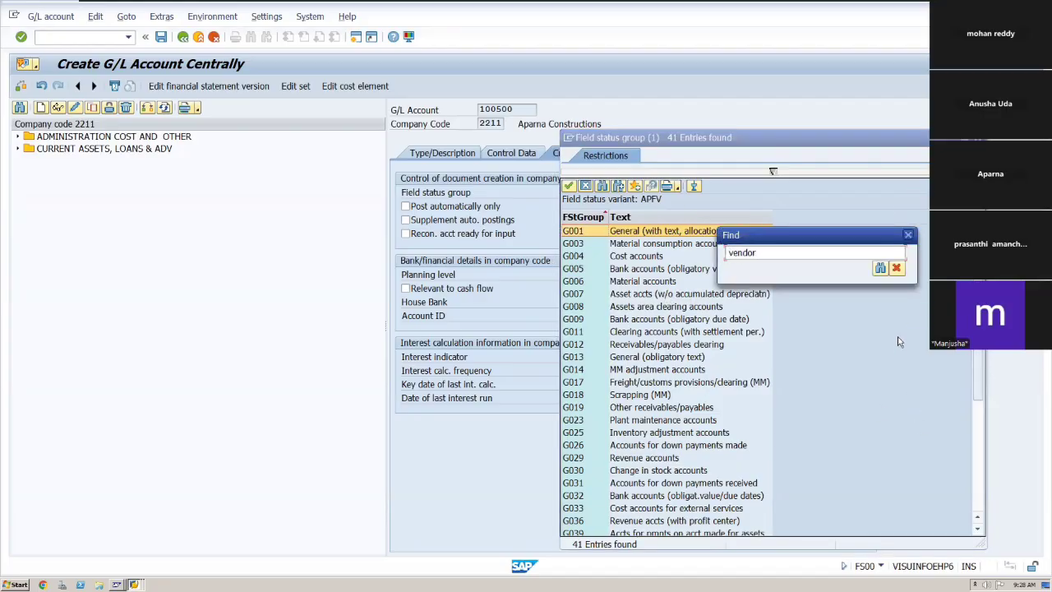
{"action": "left_click", "coordinate": [880, 270]}
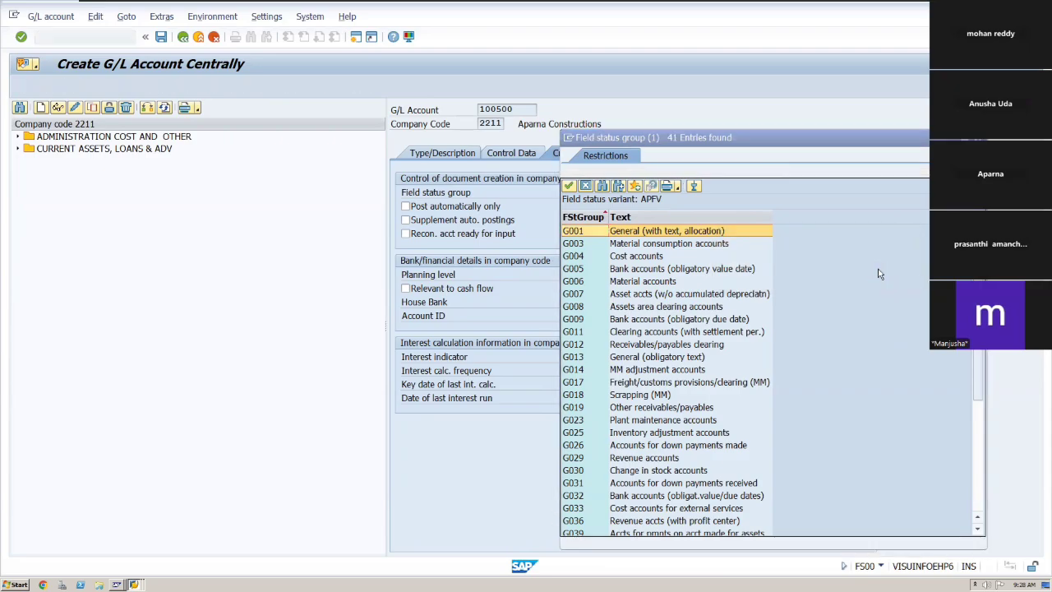
Pick field status group G067 (Reconciliation accounts) from the search list and apply it.
{"action": "key", "text": "Down"}
{"action": "key", "text": "Down"}
{"action": "key", "text": "Down"}
{"action": "key", "text": "Down"}
{"action": "key", "text": "Down"}
{"action": "key", "text": "Down"}
{"action": "key", "text": "Down"}
{"action": "key", "text": "Down"}
{"action": "key", "text": "Down"}
{"action": "key", "text": "Down"}
{"action": "key", "text": "Down"}
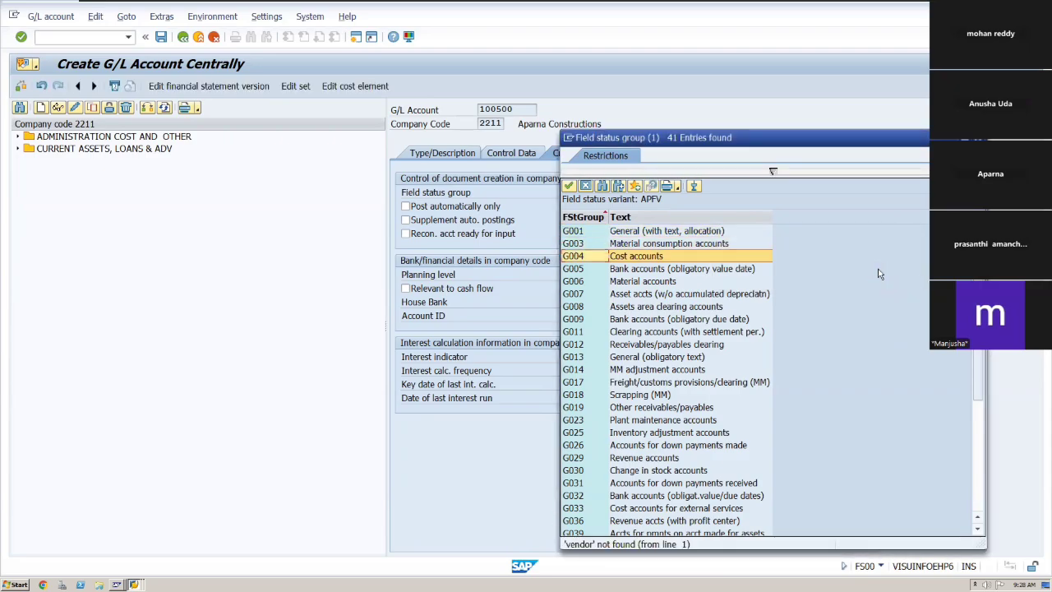
{"action": "key", "text": "Down"}
{"action": "key", "text": "Down"}
{"action": "key", "text": "Down"}
{"action": "key", "text": "Down"}
{"action": "key", "text": "Down"}
{"action": "key", "text": "Down"}
{"action": "key", "text": "Down"}
{"action": "key", "text": "Down"}
{"action": "key", "text": "Down"}
{"action": "key", "text": "Down"}
{"action": "key", "text": "Down"}
{"action": "key", "text": "Down"}
{"action": "key", "text": "Down"}
{"action": "key", "text": "Down"}
{"action": "key", "text": "Down"}
{"action": "key", "text": "Down"}
{"action": "key", "text": "Down"}
{"action": "key", "text": "Down"}
{"action": "key", "text": "Down"}
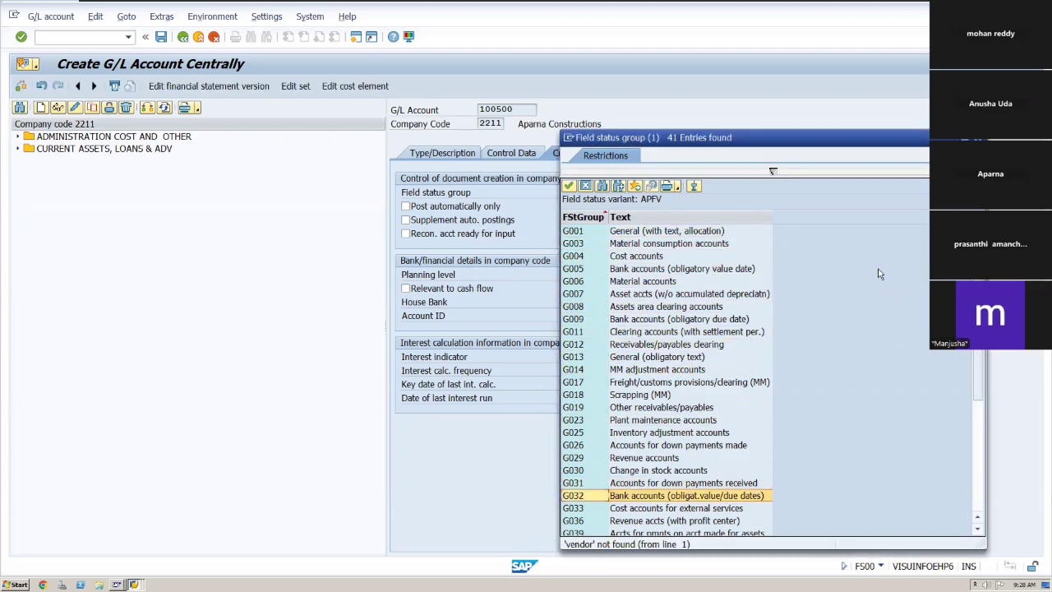
{"action": "key", "text": "Down"}
{"action": "key", "text": "Down"}
{"action": "key", "text": "Down"}
{"action": "key", "text": "Down"}
{"action": "key", "text": "Down"}
{"action": "key", "text": "Down"}
{"action": "key", "text": "Down"}
{"action": "key", "text": "Down"}
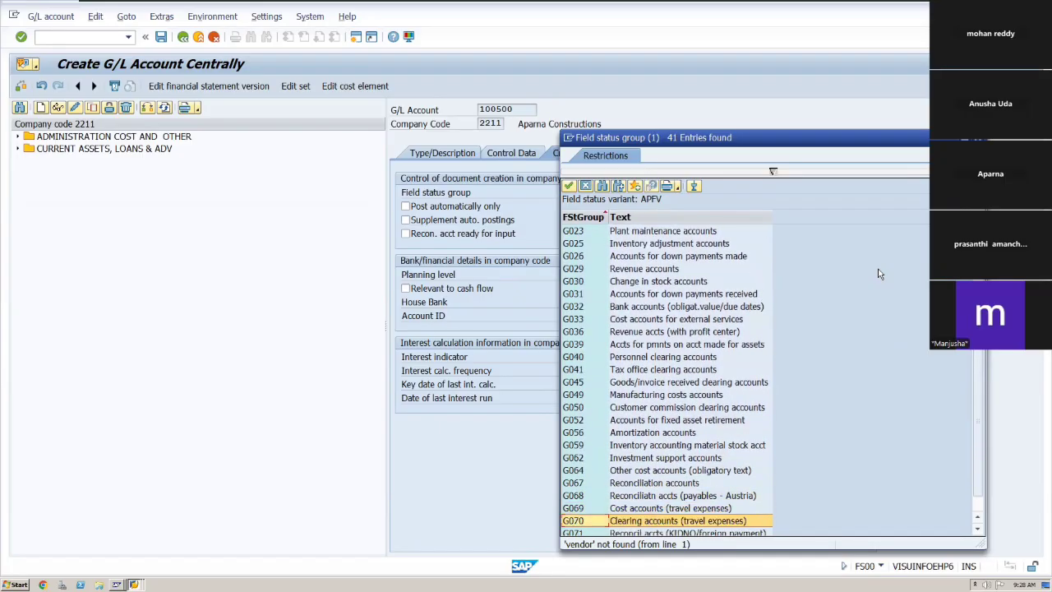
{"action": "key", "text": "Up"}
{"action": "key", "text": "Up"}
{"action": "key", "text": "Up"}
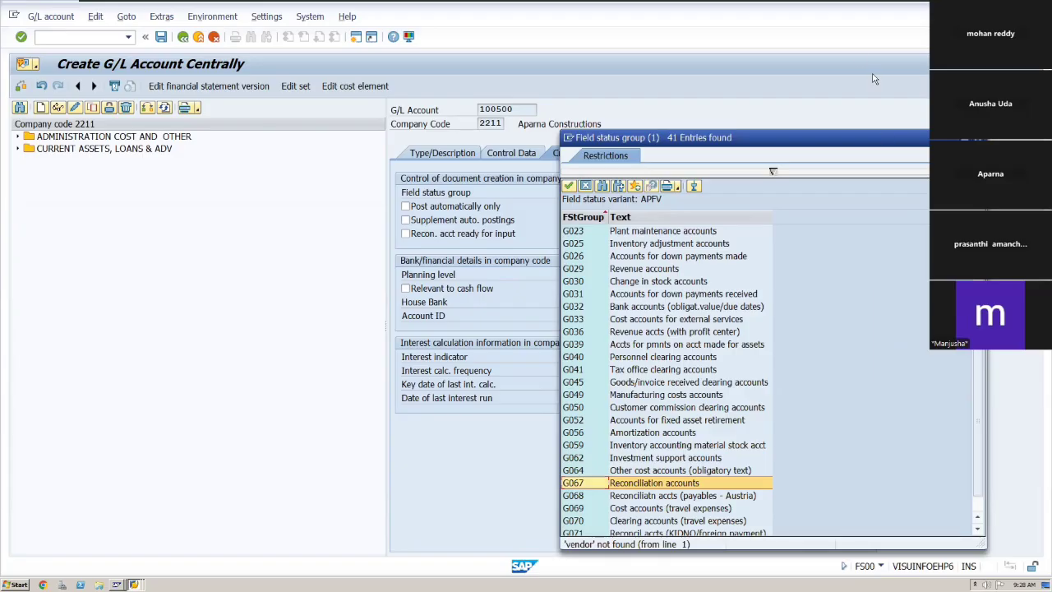
{"action": "left_click", "coordinate": [568, 187]}
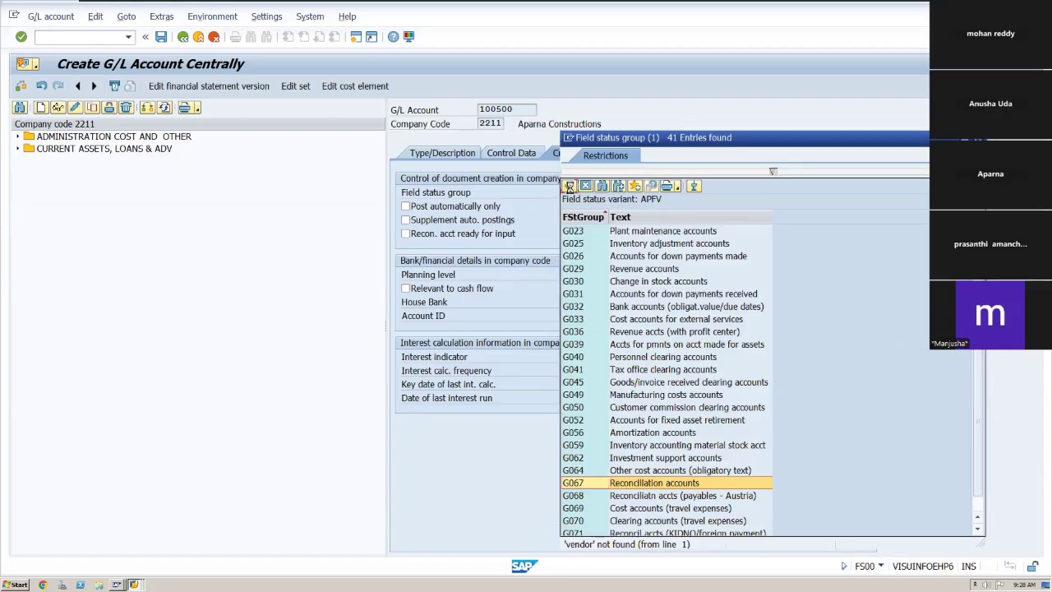
{"action": "key", "text": "Tab"}
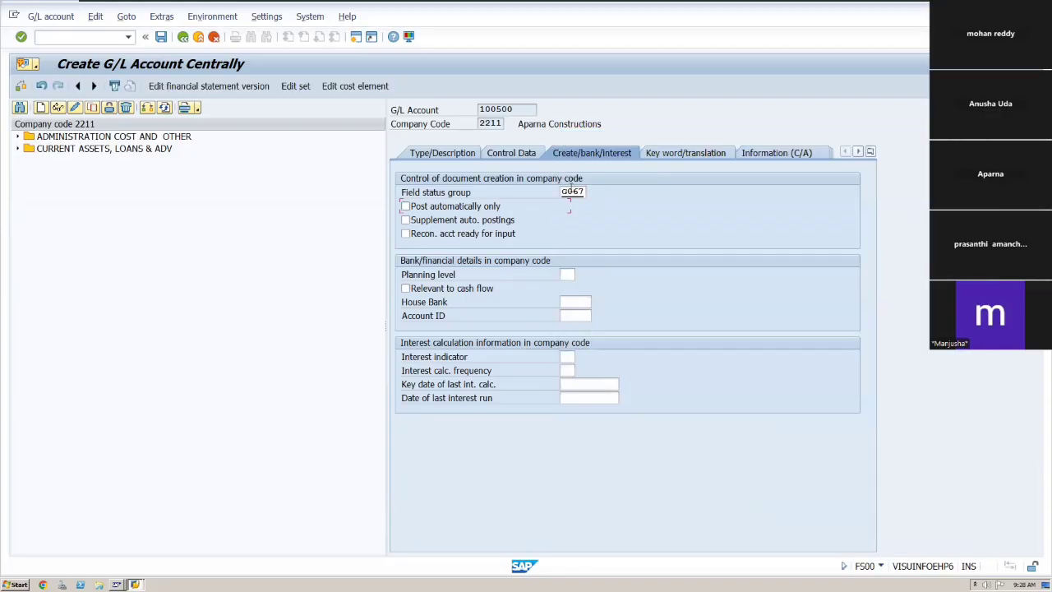
Save the new G/L account 100500.
{"action": "left_click", "coordinate": [354, 137]}
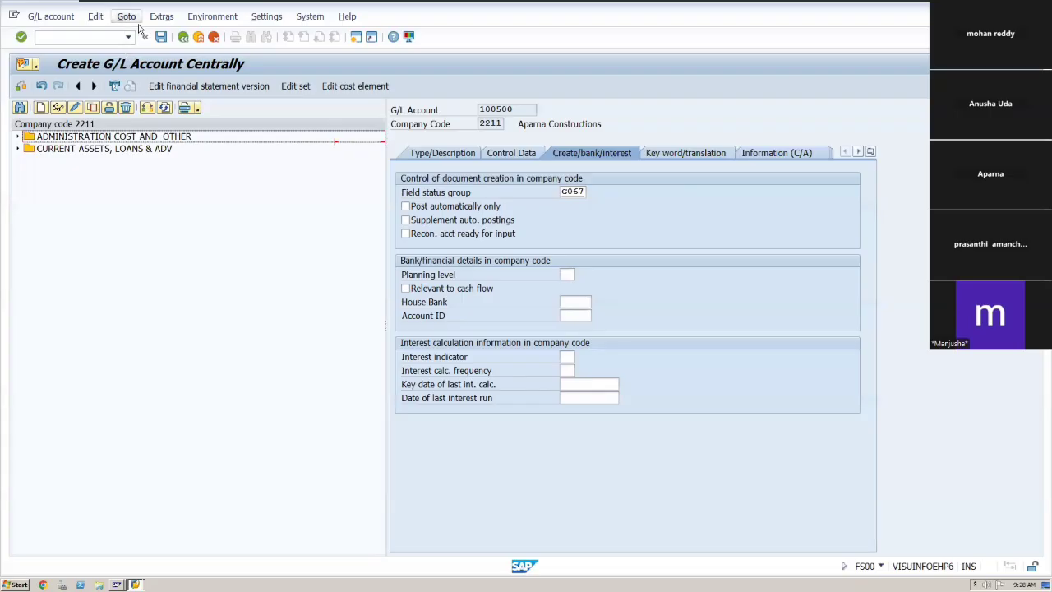
{"action": "left_click", "coordinate": [161, 38]}
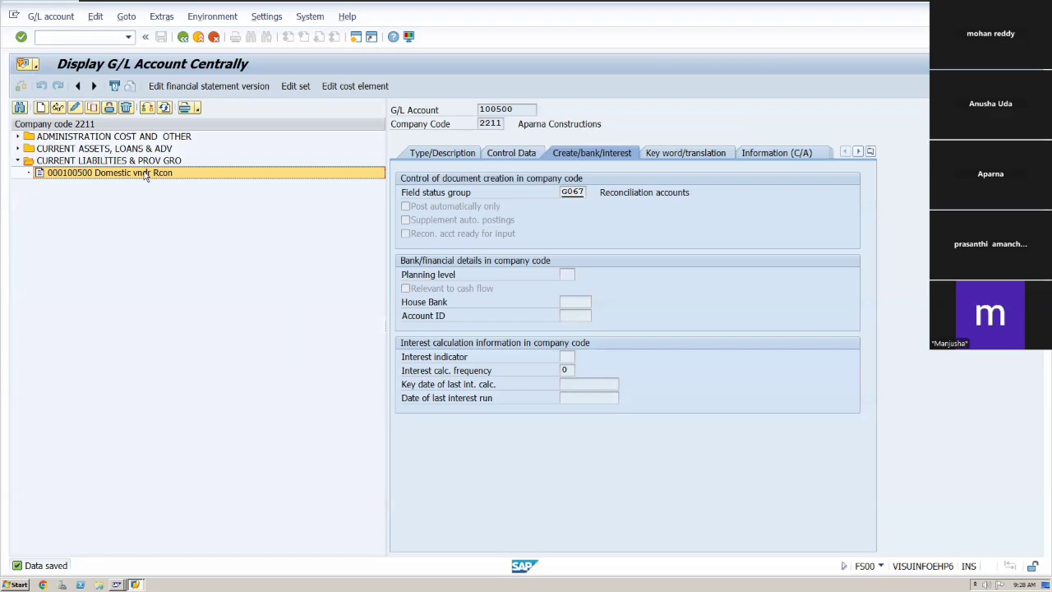
Try to create G/L account 100501 in company code 2211.
{"action": "left_click", "coordinate": [41, 108]}
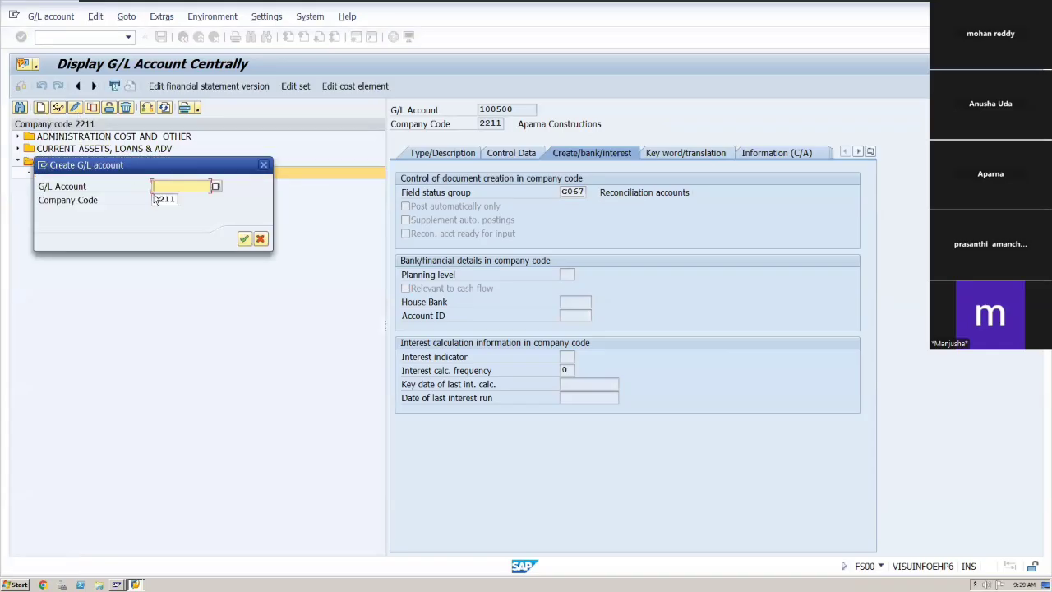
{"action": "type", "text": "100"}
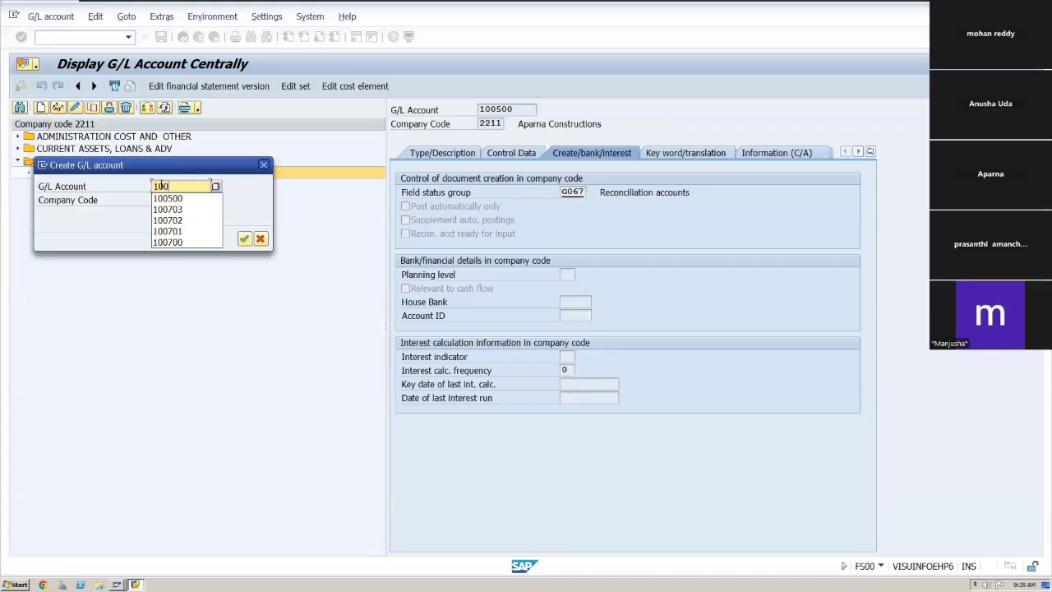
{"action": "type", "text": "501"}
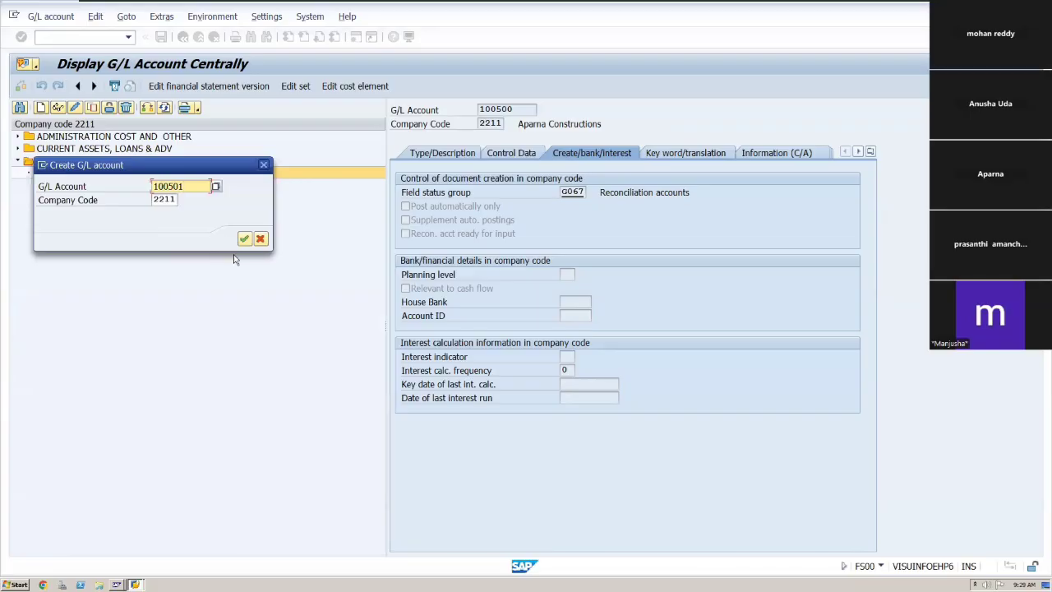
{"action": "left_click", "coordinate": [245, 240]}
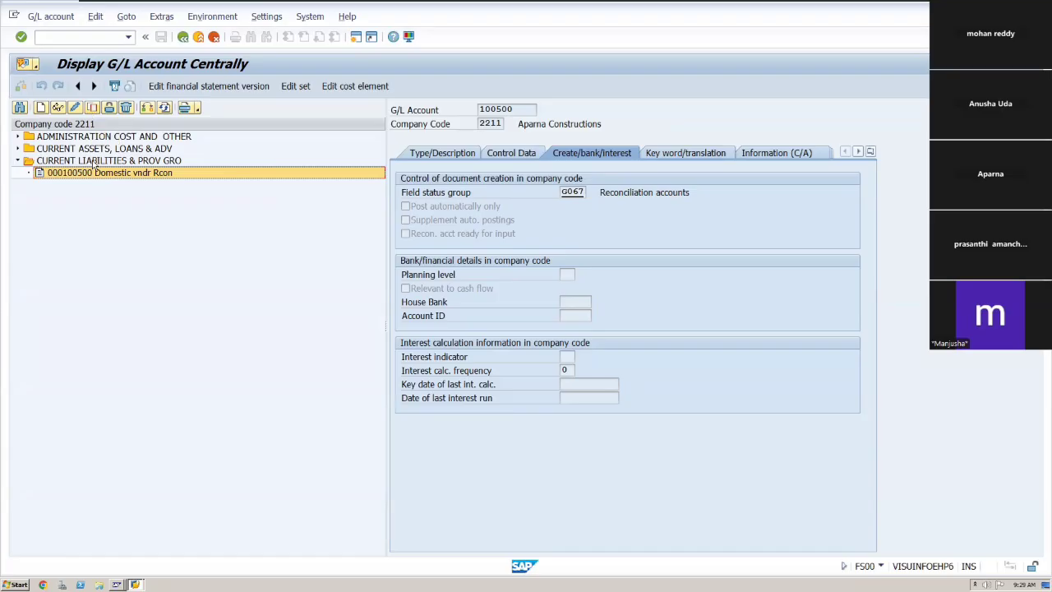
Copy reference account 100500 to a new G/L account 100501 in company code 2211.
{"action": "left_click", "coordinate": [92, 108]}
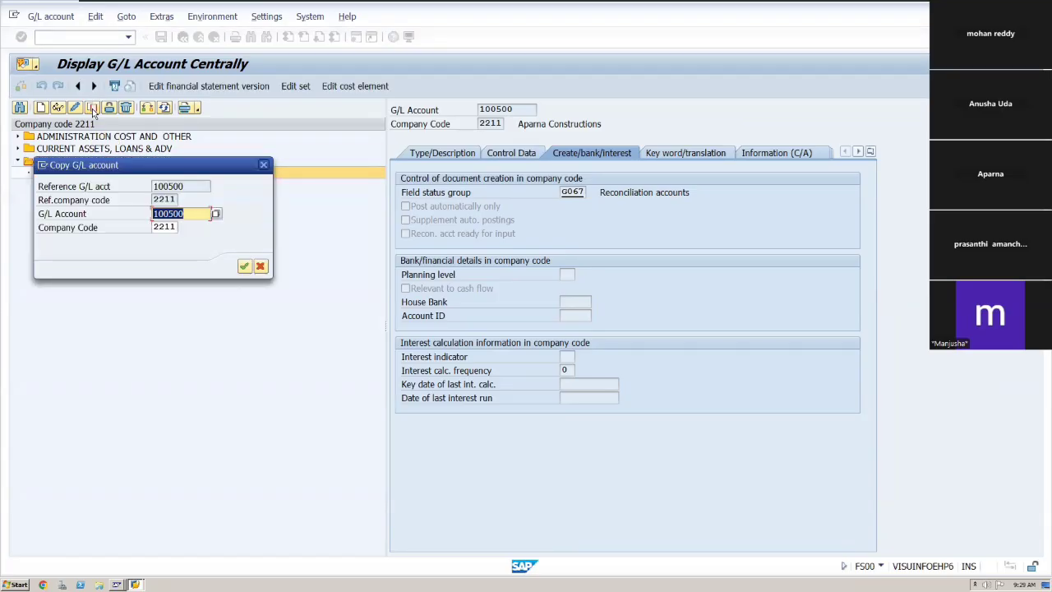
{"action": "left_click", "coordinate": [192, 212]}
{"action": "key", "text": "BackSpace"}
{"action": "type", "text": "1"}
{"action": "left_click", "coordinate": [194, 188]}
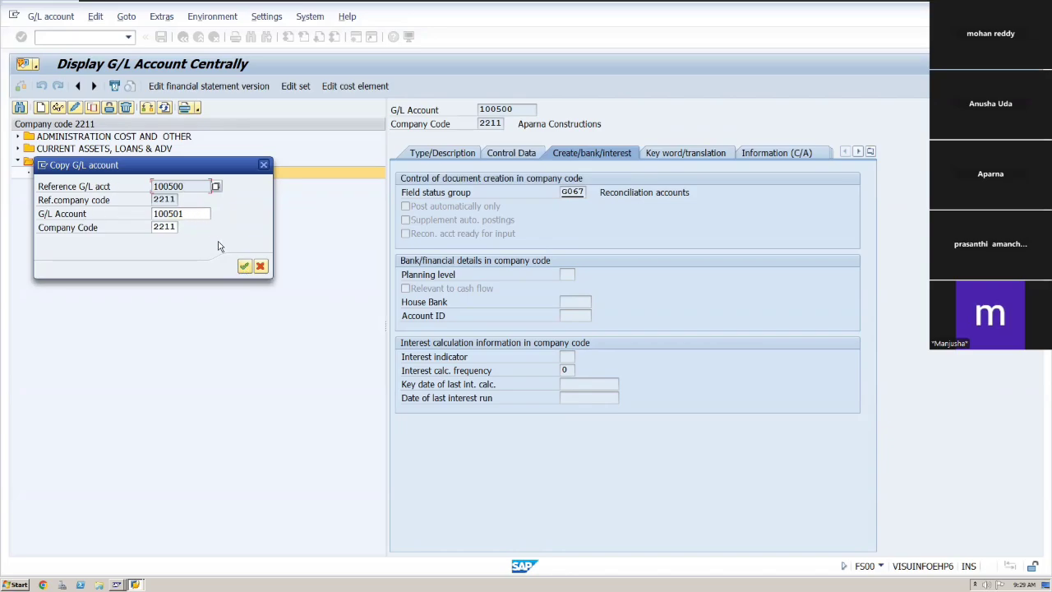
{"action": "left_click", "coordinate": [244, 266]}
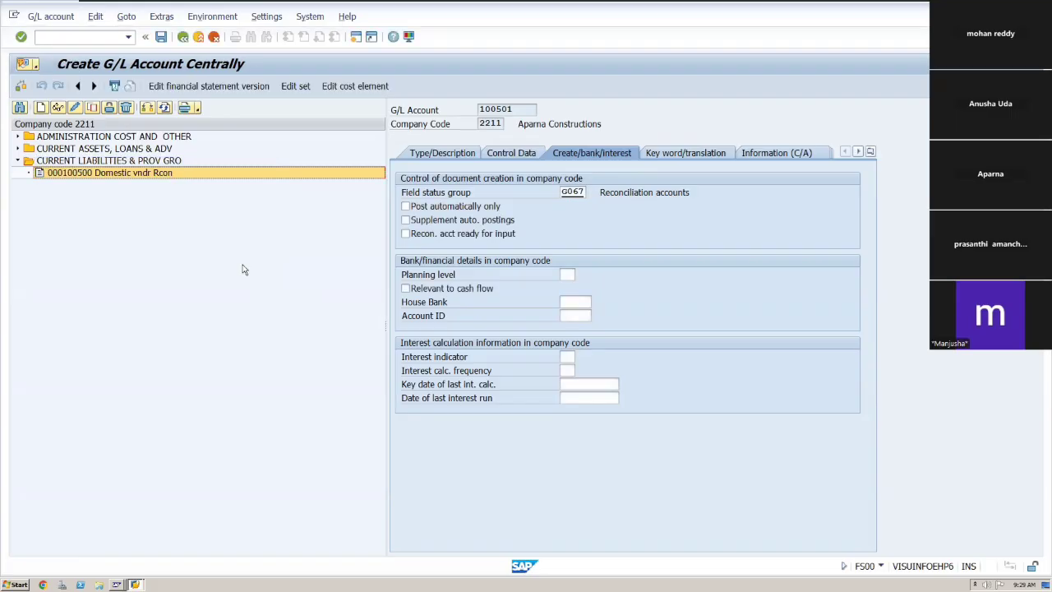
On the type/description data, change the short text to "Intrntnl vndr Rcon".
{"action": "left_click", "coordinate": [509, 154]}
{"action": "left_click", "coordinate": [448, 153]}
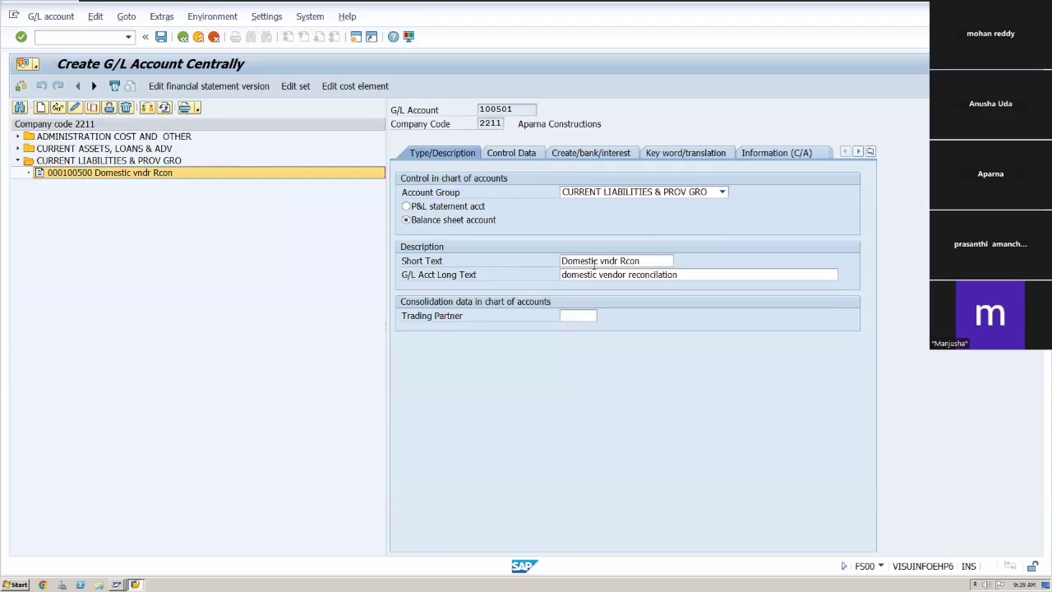
{"action": "left_click", "coordinate": [598, 260]}
{"action": "key", "text": "BackSpace"}
{"action": "key", "text": "BackSpace"}
{"action": "key", "text": "BackSpace"}
{"action": "key", "text": "BackSpace"}
{"action": "key", "text": "BackSpace"}
{"action": "key", "text": "BackSpace"}
{"action": "key", "text": "BackSpace"}
{"action": "key", "text": "BackSpace"}
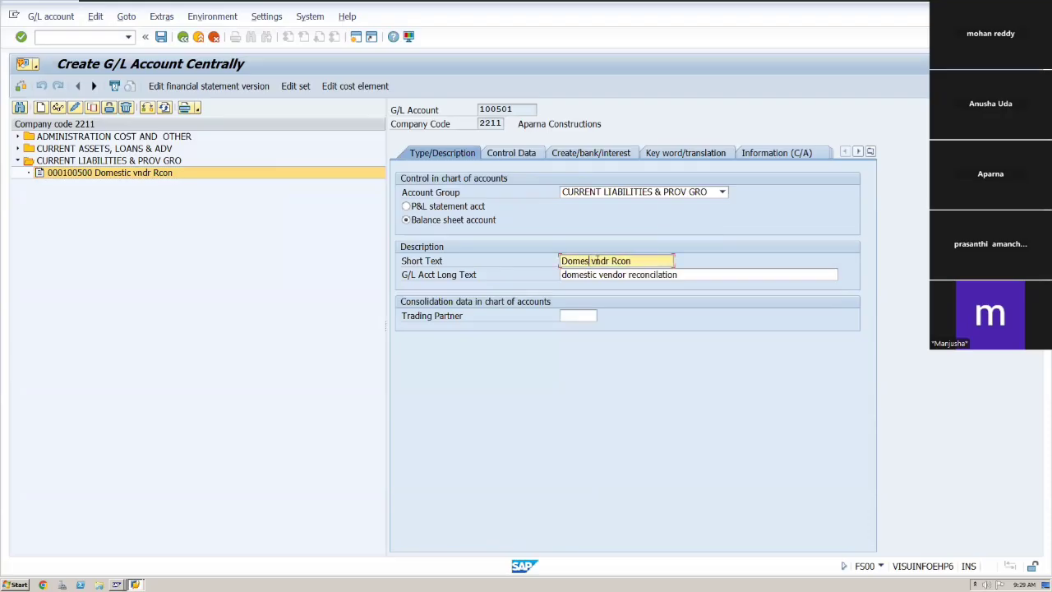
{"action": "type", "text": "Internatio"}
{"action": "key", "text": "BackSpace"}
{"action": "key", "text": "BackSpace"}
{"action": "key", "text": "BackSpace"}
{"action": "key", "text": "BackSpace"}
{"action": "key", "text": "BackSpace"}
{"action": "key", "text": "BackSpace"}
{"action": "key", "text": "BackSpace"}
{"action": "type", "text": "rntnl"}
Change the long text to "International vendor reconcilation".
{"action": "left_click", "coordinate": [599, 278]}
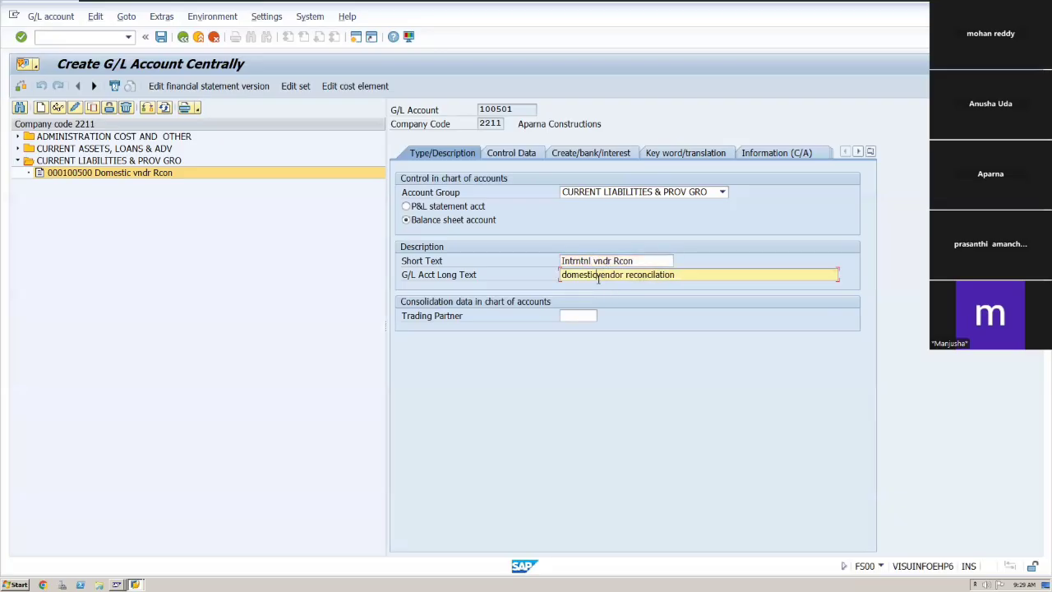
{"action": "key", "text": "BackSpace"}
{"action": "key", "text": "BackSpace"}
{"action": "key", "text": "BackSpace"}
{"action": "key", "text": "BackSpace"}
{"action": "key", "text": "BackSpace"}
{"action": "key", "text": "BackSpace"}
{"action": "key", "text": "BackSpace"}
{"action": "key", "text": "BackSpace"}
{"action": "key", "text": "BackSpace"}
{"action": "type", "text": "Internat"}
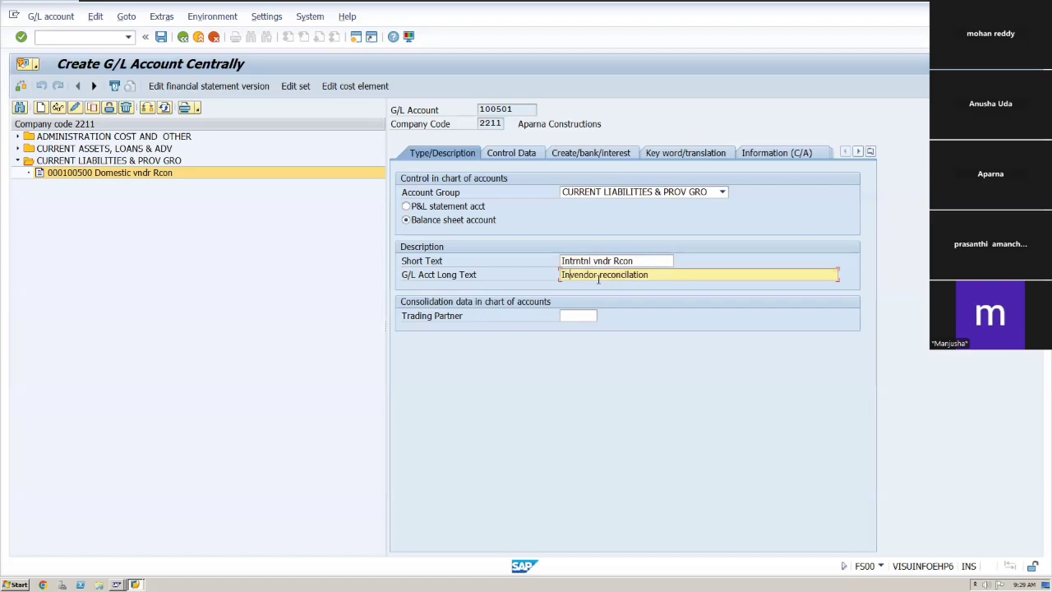
{"action": "type", "text": "ional"}
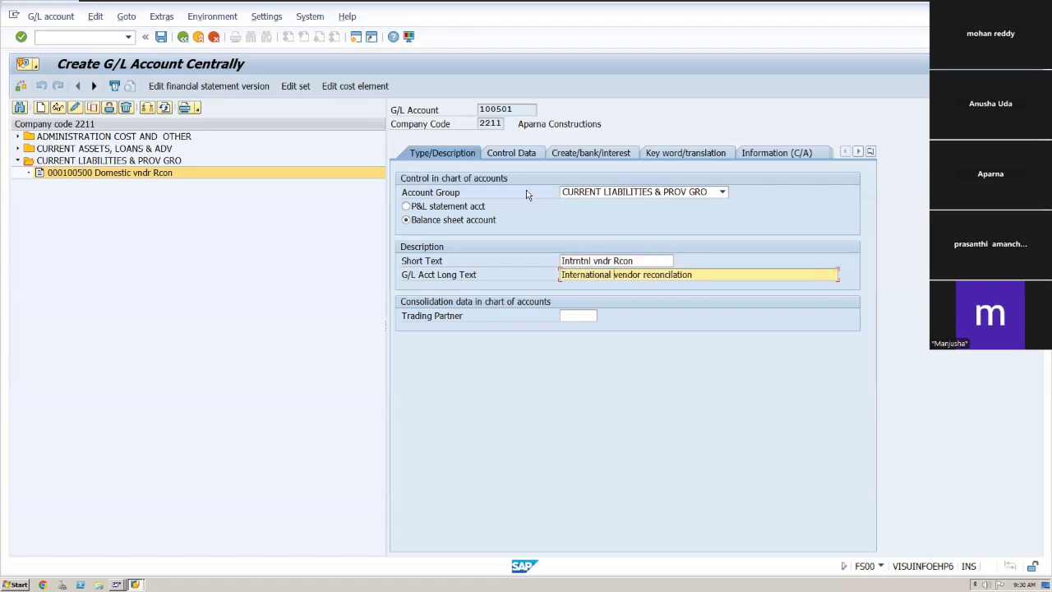
Save account 100501 after reviewing its control data and field status group.
{"action": "left_click", "coordinate": [519, 158]}
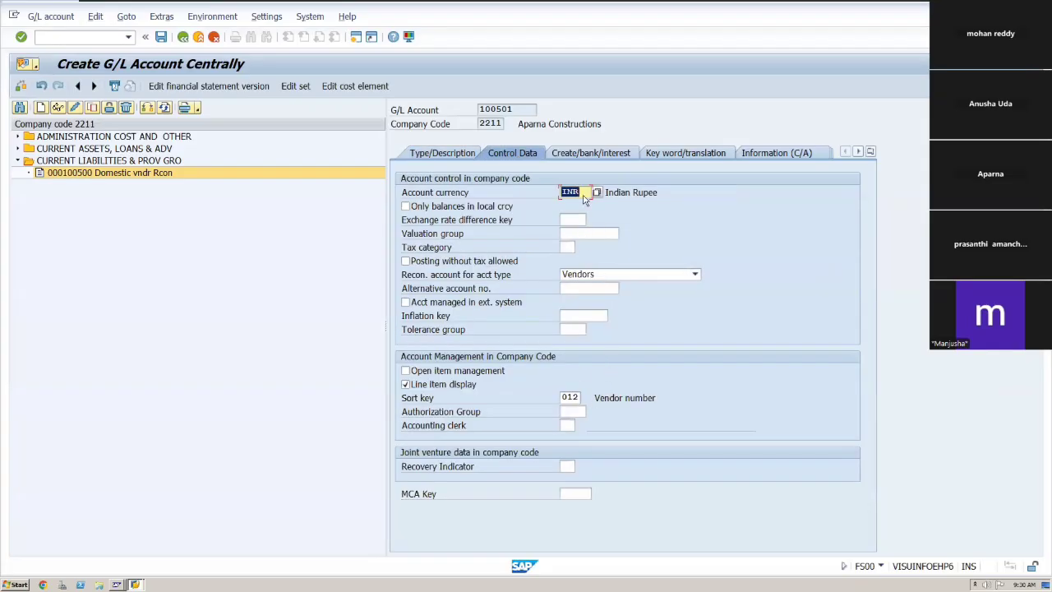
{"action": "left_click", "coordinate": [584, 154]}
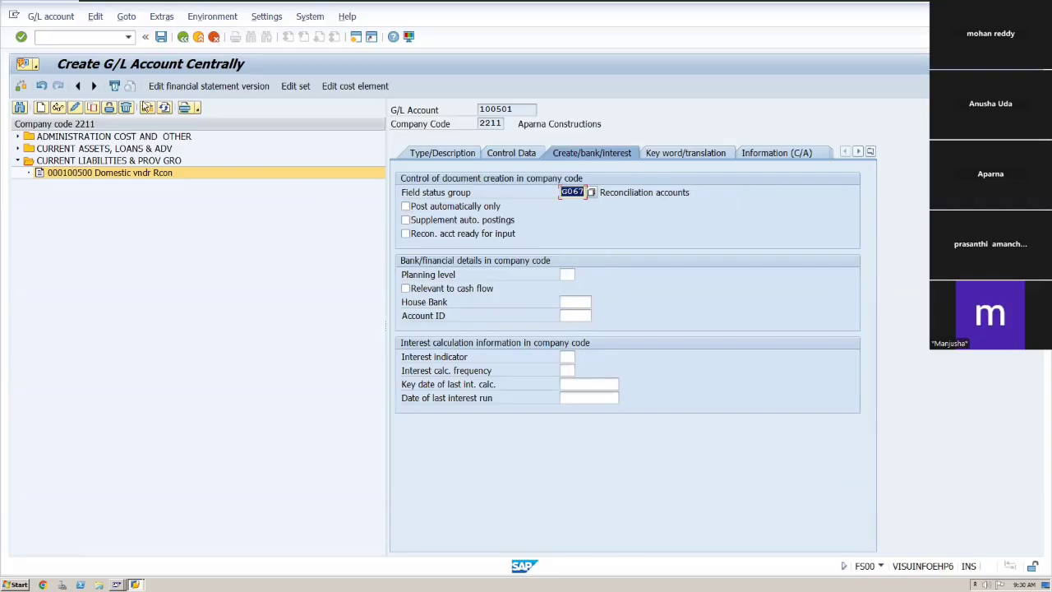
{"action": "left_click", "coordinate": [161, 37]}
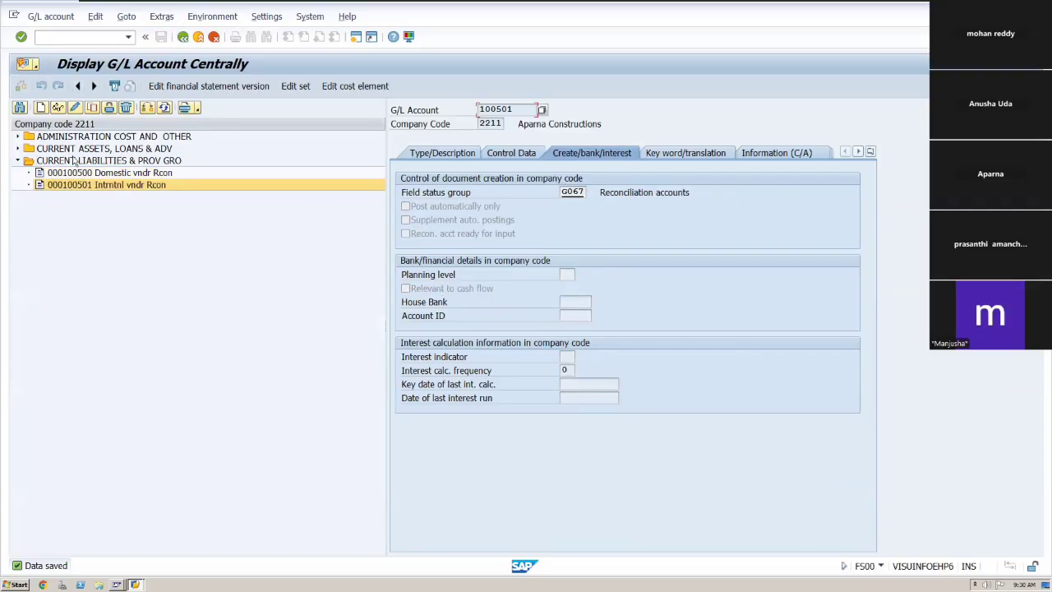
Copy reference account 100501 to a new G/L account 100502 in company code 2211.
{"action": "left_click", "coordinate": [95, 109]}
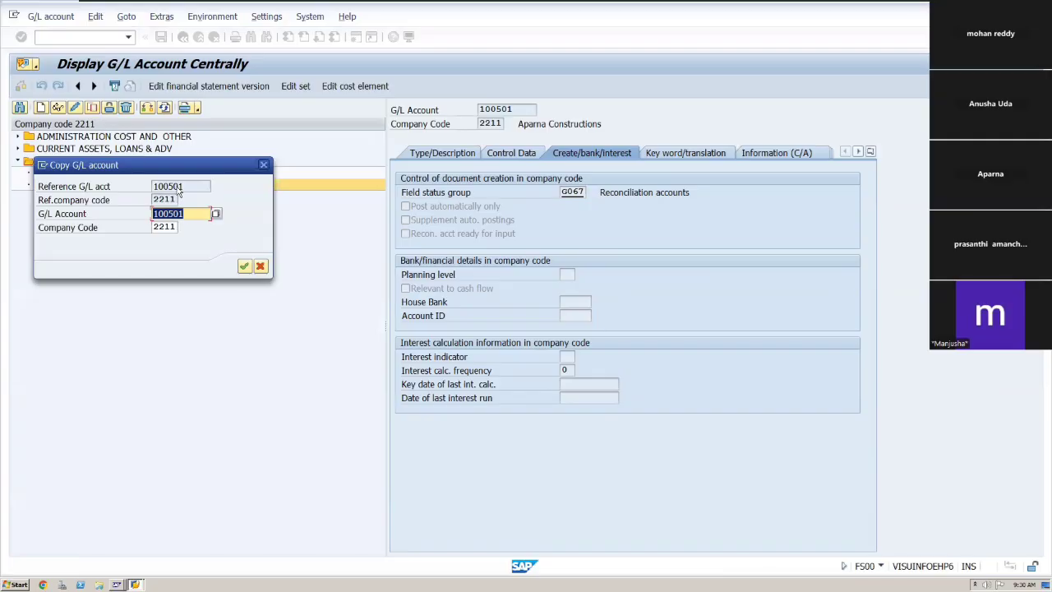
{"action": "left_click", "coordinate": [185, 213]}
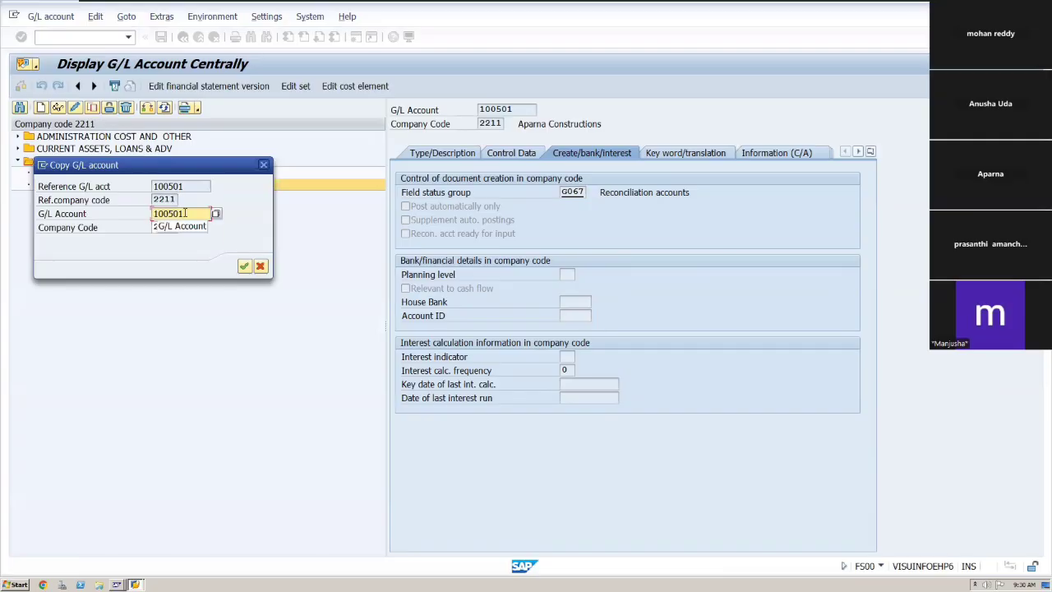
{"action": "key", "text": "BackSpace"}
{"action": "type", "text": "2"}
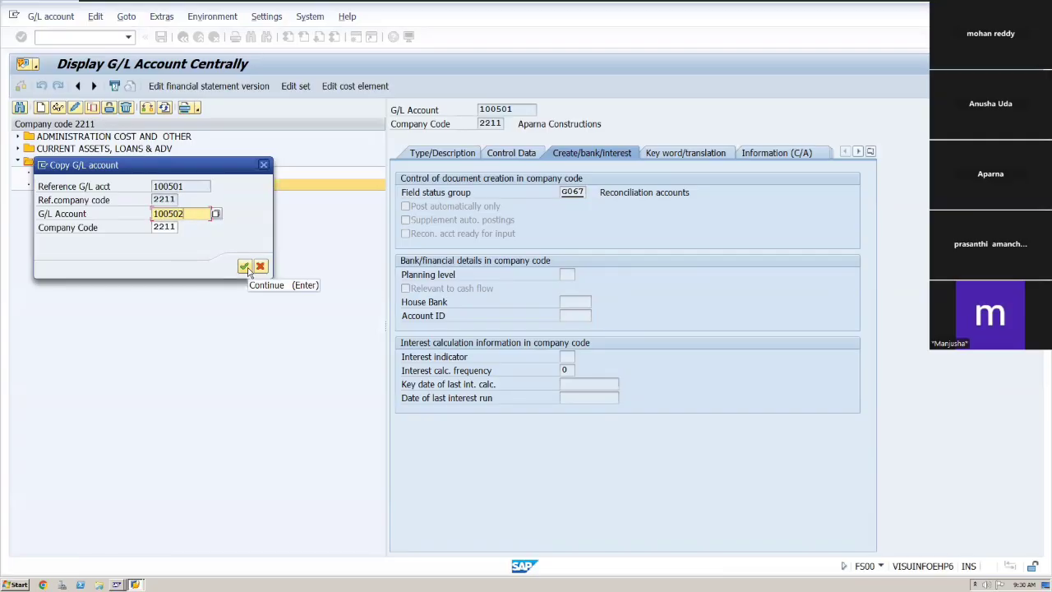
{"action": "left_click", "coordinate": [245, 268]}
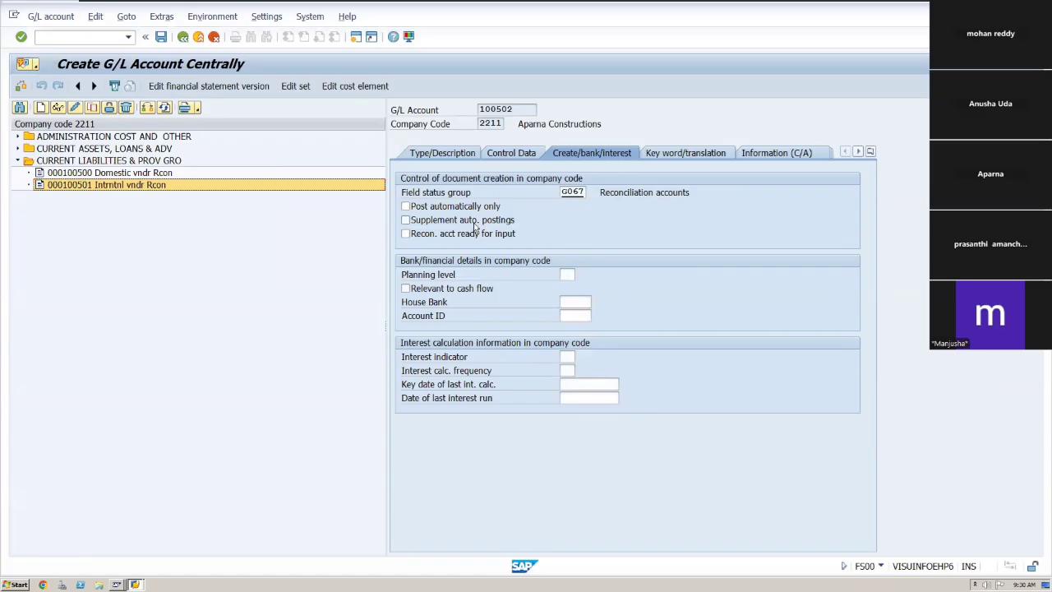
Change the short text to "One tym vndr Rcon".
{"action": "left_click", "coordinate": [449, 156]}
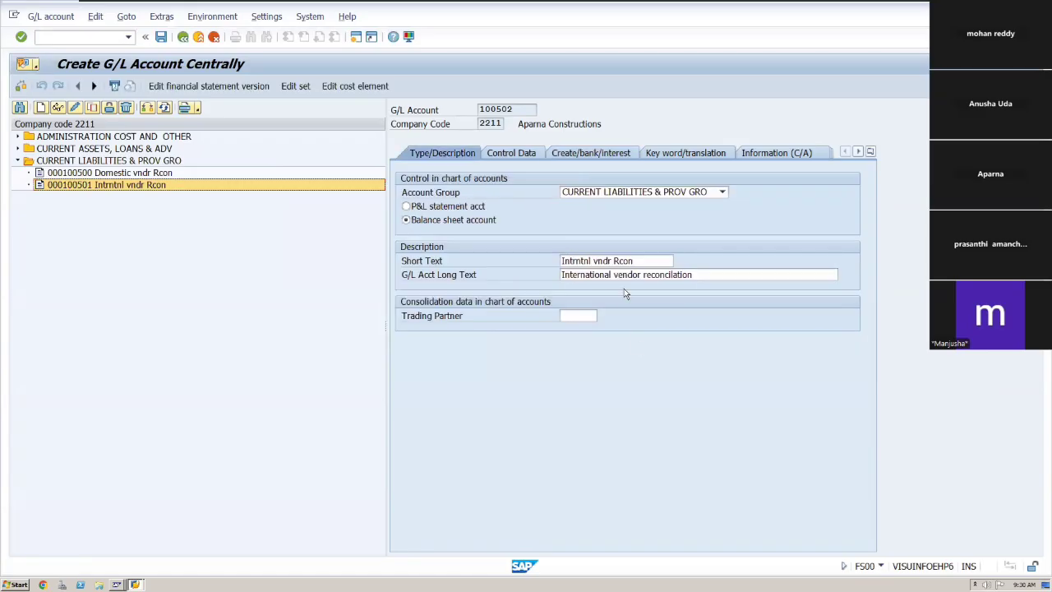
{"action": "left_click", "coordinate": [595, 261]}
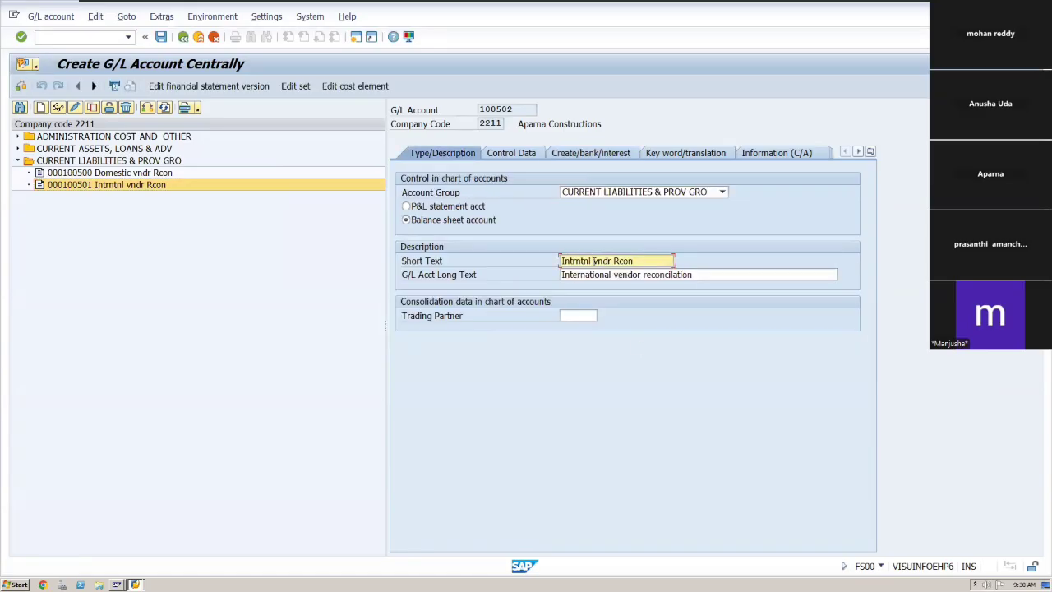
{"action": "key", "text": "BackSpace"}
{"action": "key", "text": "BackSpace"}
{"action": "key", "text": "BackSpace"}
{"action": "key", "text": "BackSpace"}
{"action": "key", "text": "BackSpace"}
{"action": "key", "text": "BackSpace"}
{"action": "key", "text": "BackSpace"}
{"action": "key", "text": "BackSpace"}
{"action": "key", "text": "BackSpace"}
{"action": "type", "text": "One tym"}
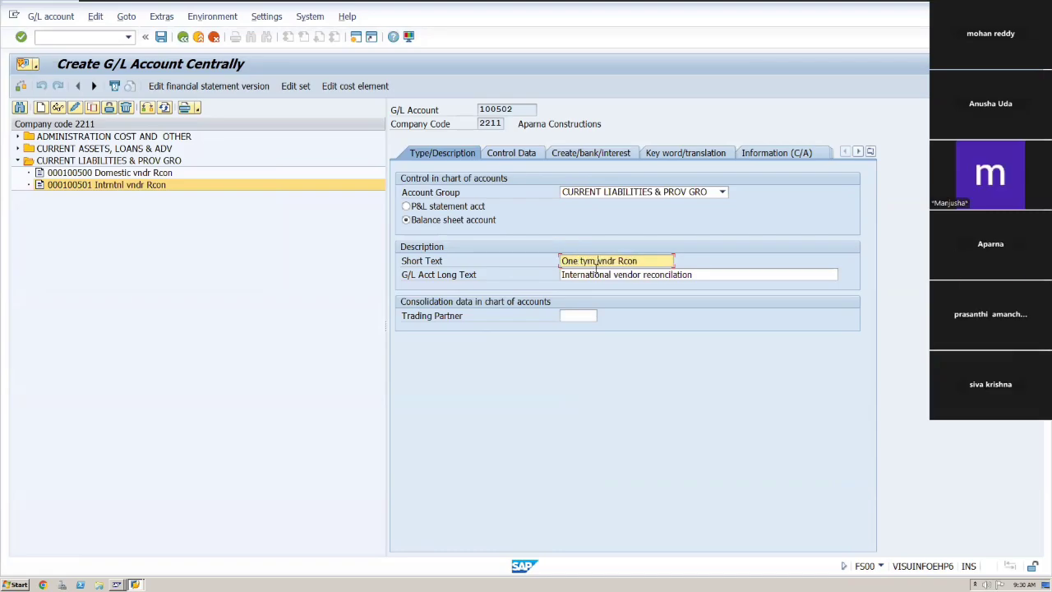
Change the long text to "One time vendor reconcilation".
{"action": "left_click", "coordinate": [615, 275]}
{"action": "key", "text": "BackSpace"}
{"action": "key", "text": "BackSpace"}
{"action": "key", "text": "BackSpace"}
{"action": "key", "text": "BackSpace"}
{"action": "key", "text": "BackSpace"}
{"action": "key", "text": "BackSpace"}
{"action": "key", "text": "BackSpace"}
{"action": "key", "text": "BackSpace"}
{"action": "key", "text": "BackSpace"}
{"action": "key", "text": "BackSpace"}
{"action": "key", "text": "BackSpace"}
{"action": "key", "text": "BackSpace"}
{"action": "key", "text": "BackSpace"}
{"action": "key", "text": "BackSpace"}
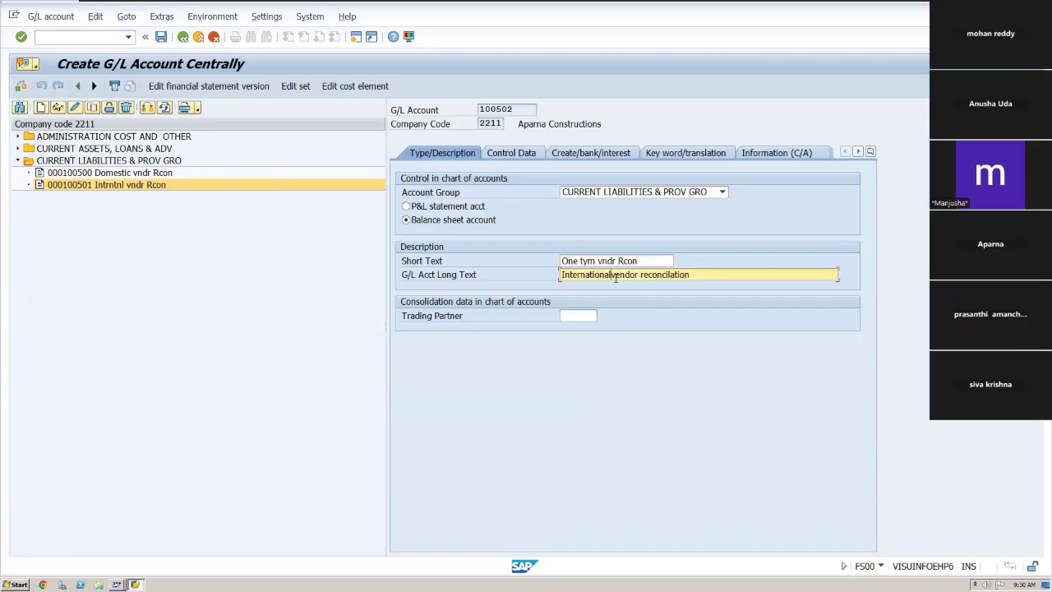
{"action": "type", "text": "One time"}
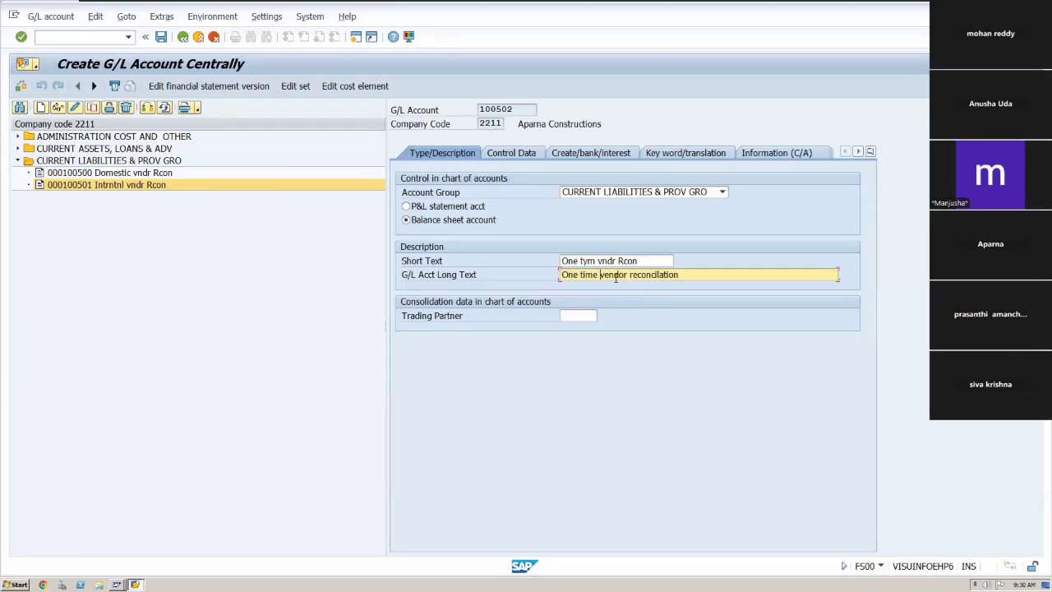
Save account 100502 after reviewing its control data and field status group.
{"action": "left_click", "coordinate": [514, 153]}
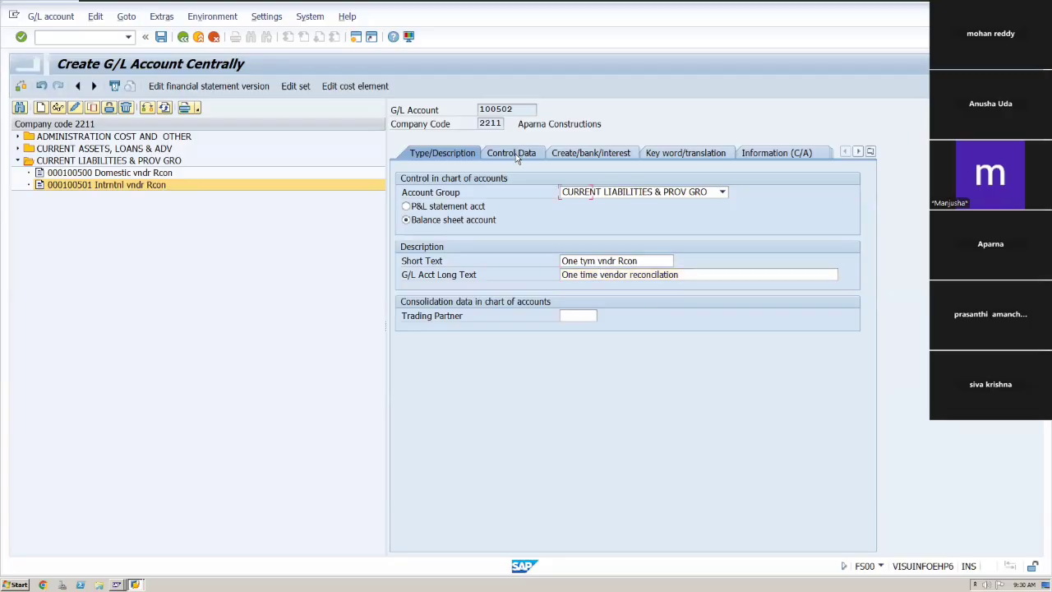
{"action": "left_click", "coordinate": [575, 156]}
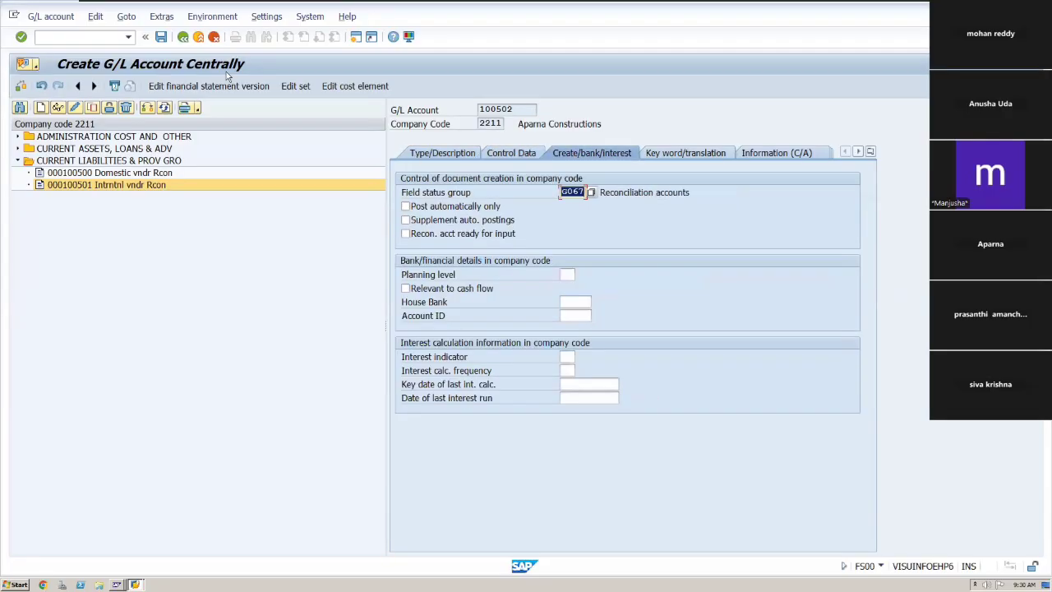
{"action": "left_click", "coordinate": [161, 37]}
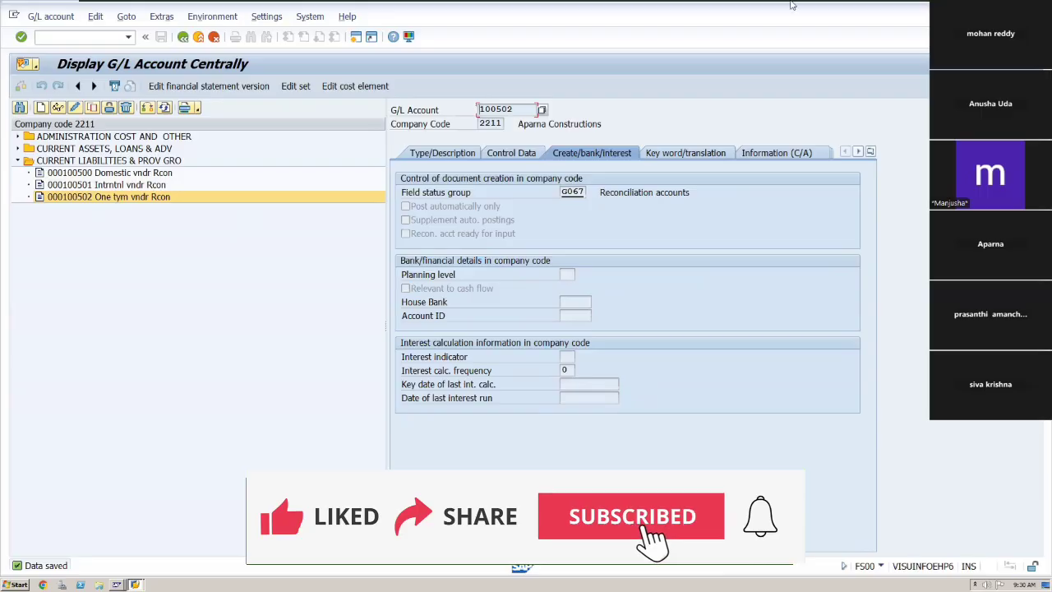
Switch to the Excel process sheet to check the next task and its transaction code, then return to SAP.
{"action": "mouse_move", "coordinate": [792, 6]}
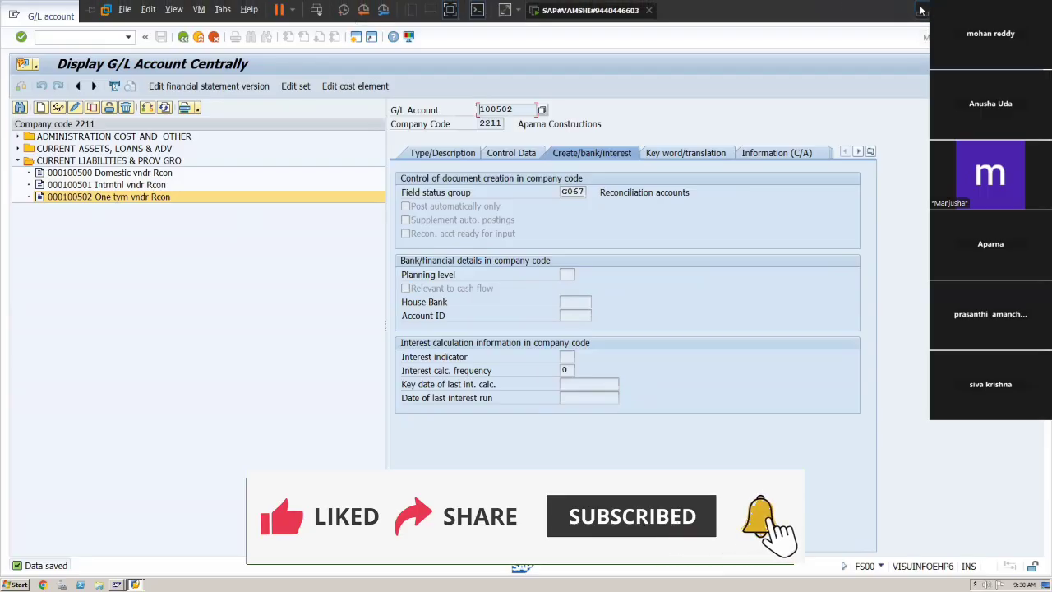
{"action": "key", "text": "alt+Tab"}
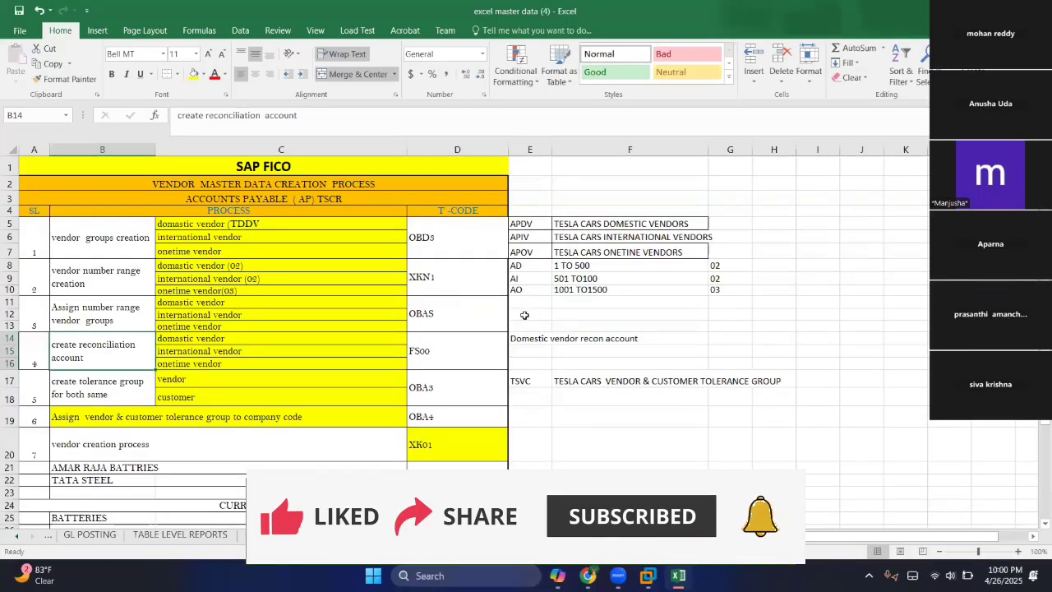
{"action": "left_click", "coordinate": [504, 357]}
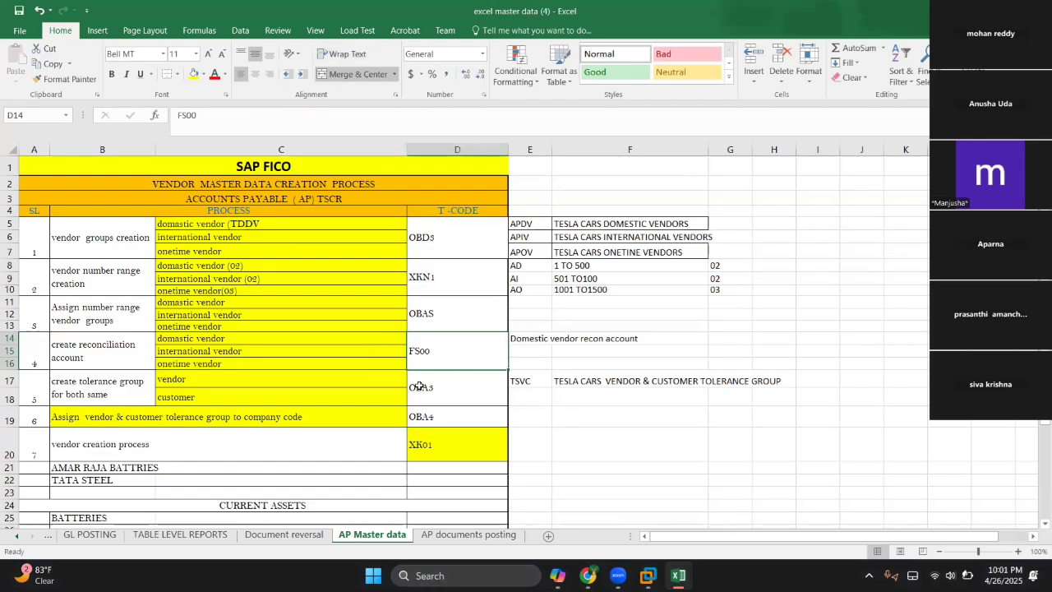
{"action": "key", "text": "Down"}
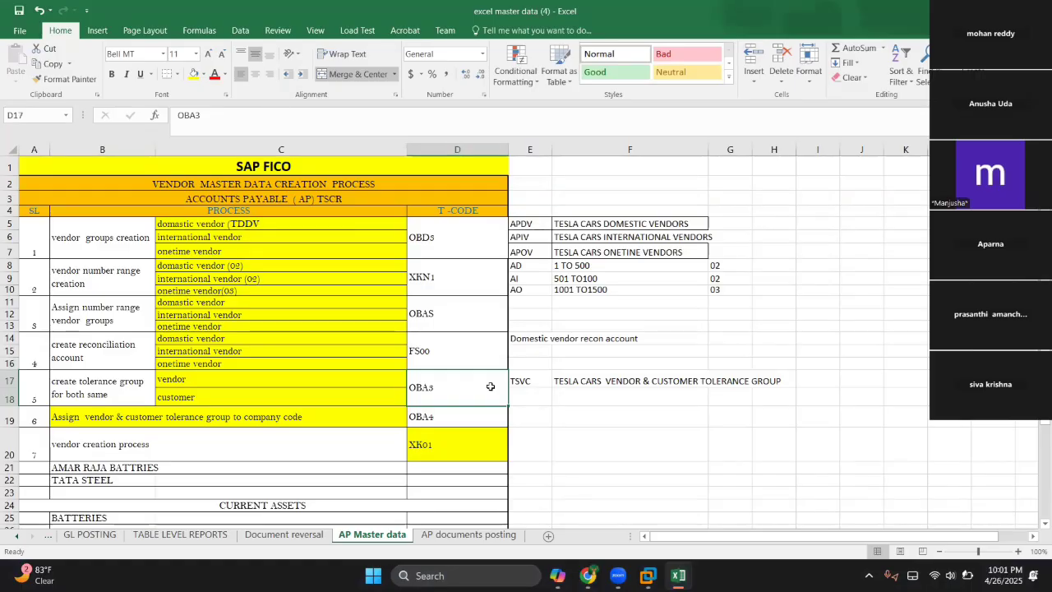
{"action": "key", "text": "Left"}
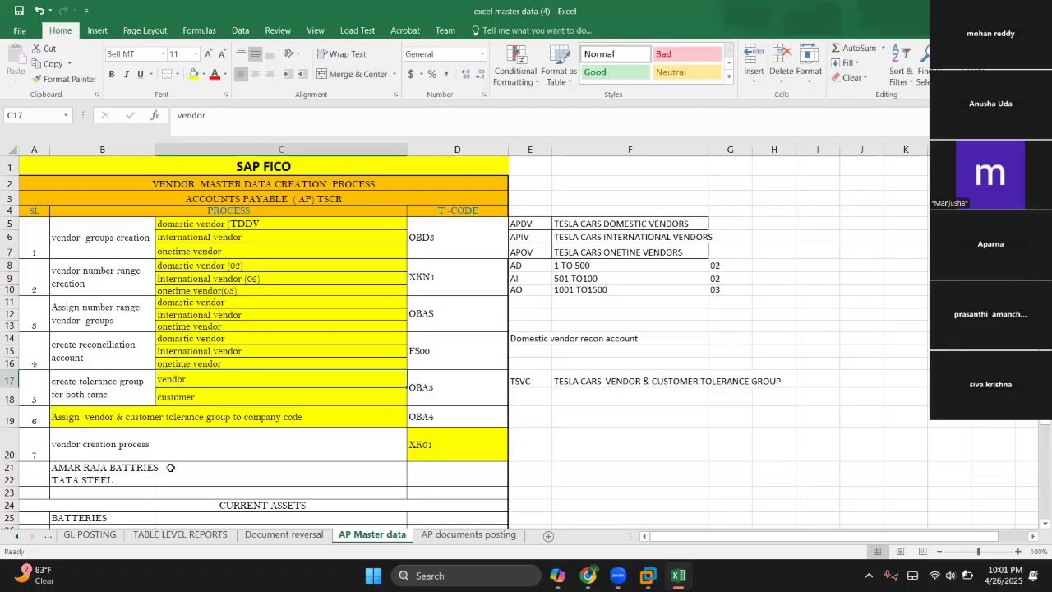
{"action": "left_click", "coordinate": [116, 385]}
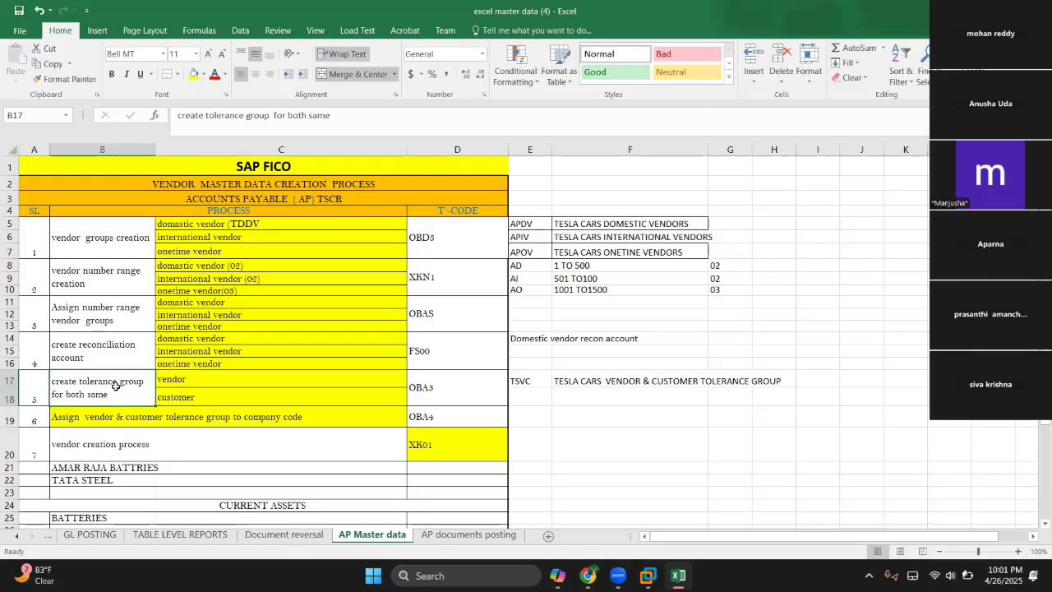
{"action": "key", "text": "Right"}
{"action": "key", "text": "Right"}
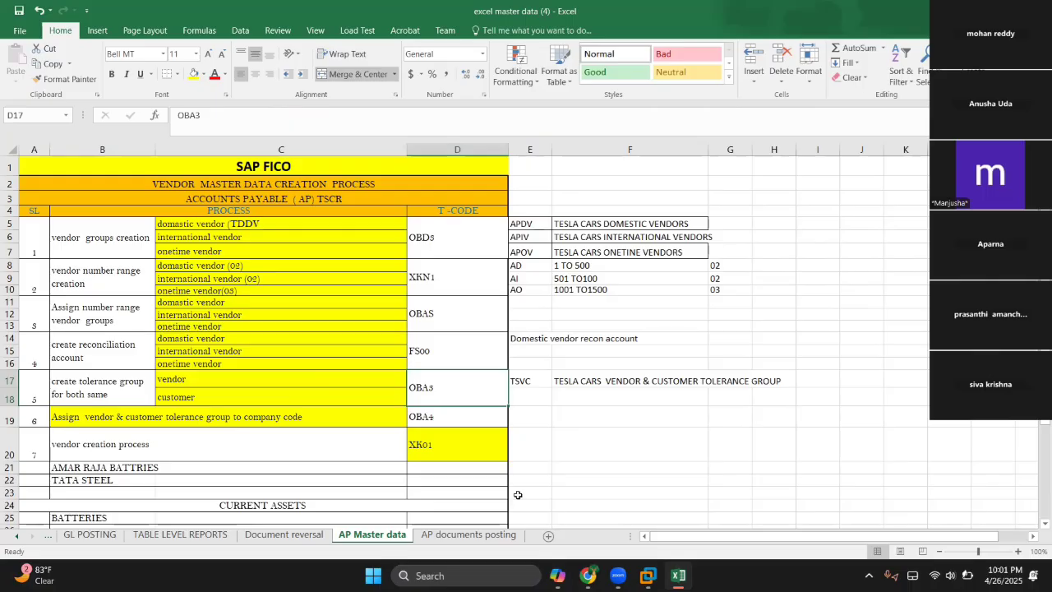
{"action": "left_click", "coordinate": [648, 576]}
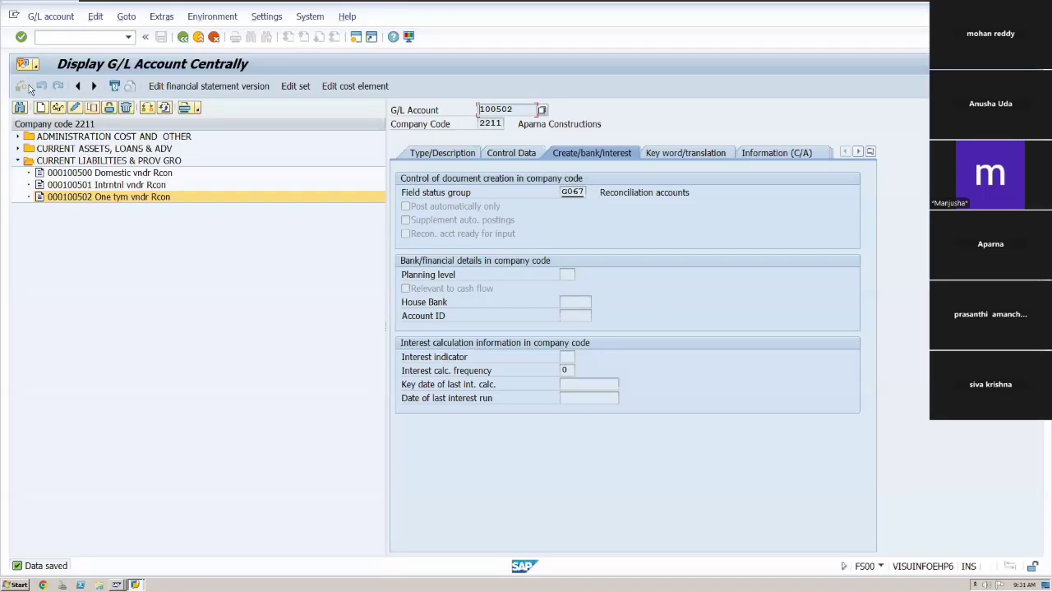
Leave the G/L account screen and open transaction OBA3 for customer/vendor tolerances.
{"action": "left_click", "coordinate": [53, 37]}
{"action": "type", "text": "/n"}
{"action": "key", "text": "Return"}
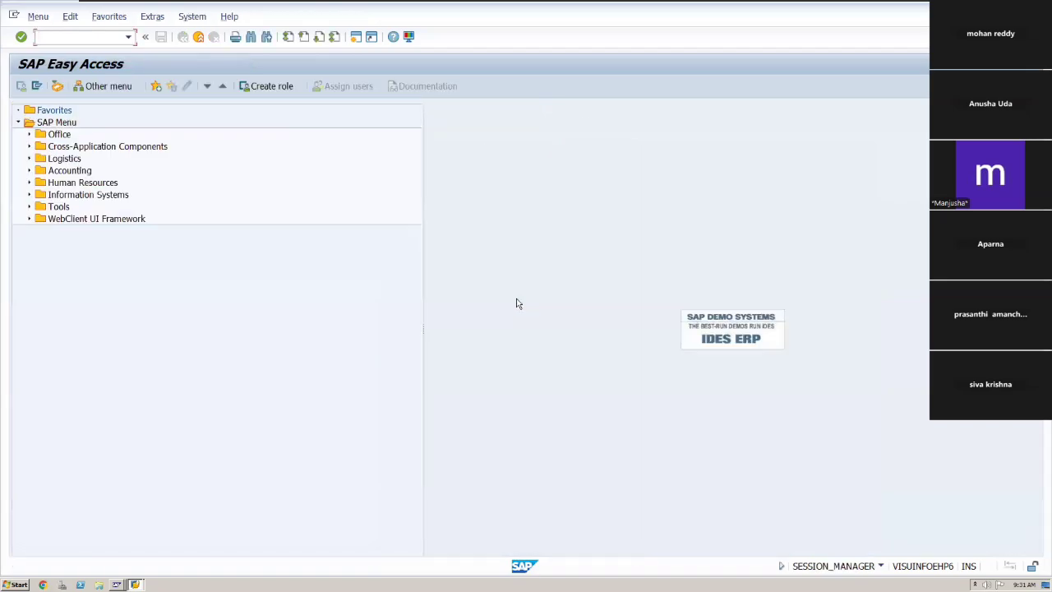
{"action": "type", "text": "/noba3"}
{"action": "key", "text": "Return"}
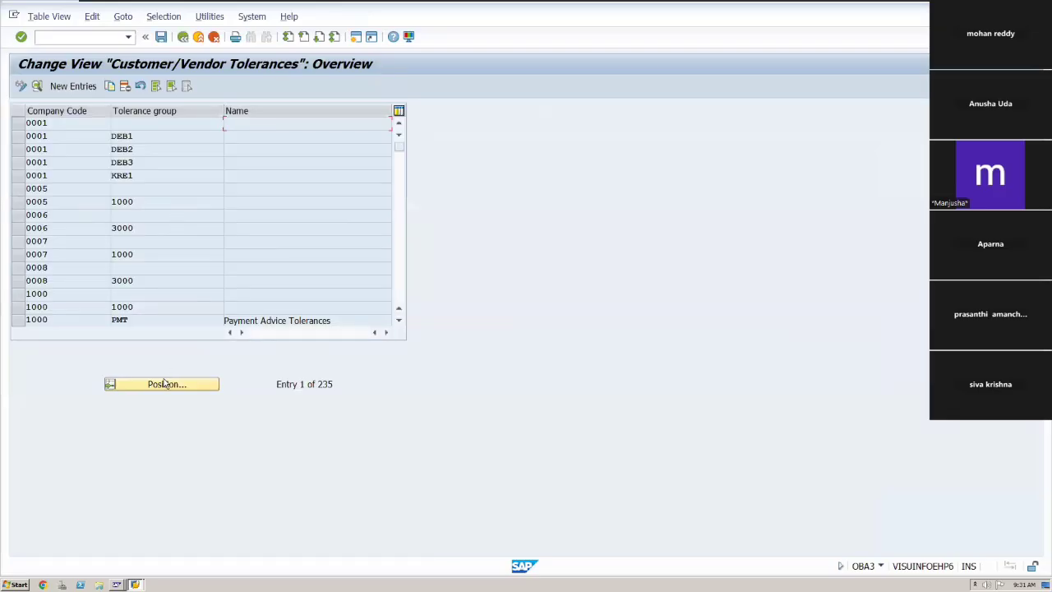
Add a new tolerance entry for company code 2211 with tolerance group APTG.
{"action": "left_click", "coordinate": [70, 85]}
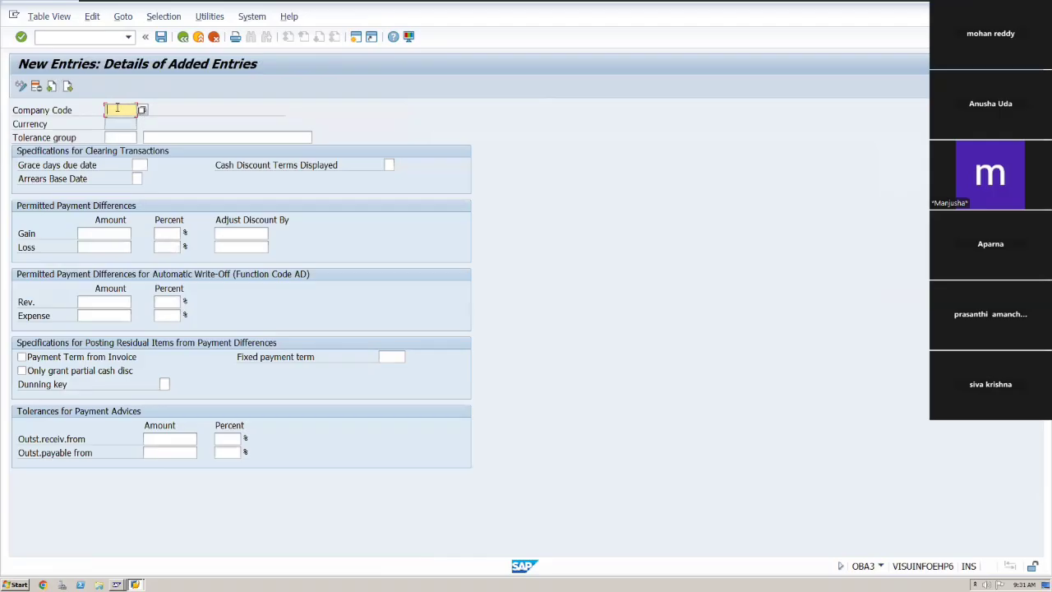
{"action": "type", "text": "2211"}
{"action": "key", "text": "Tab"}
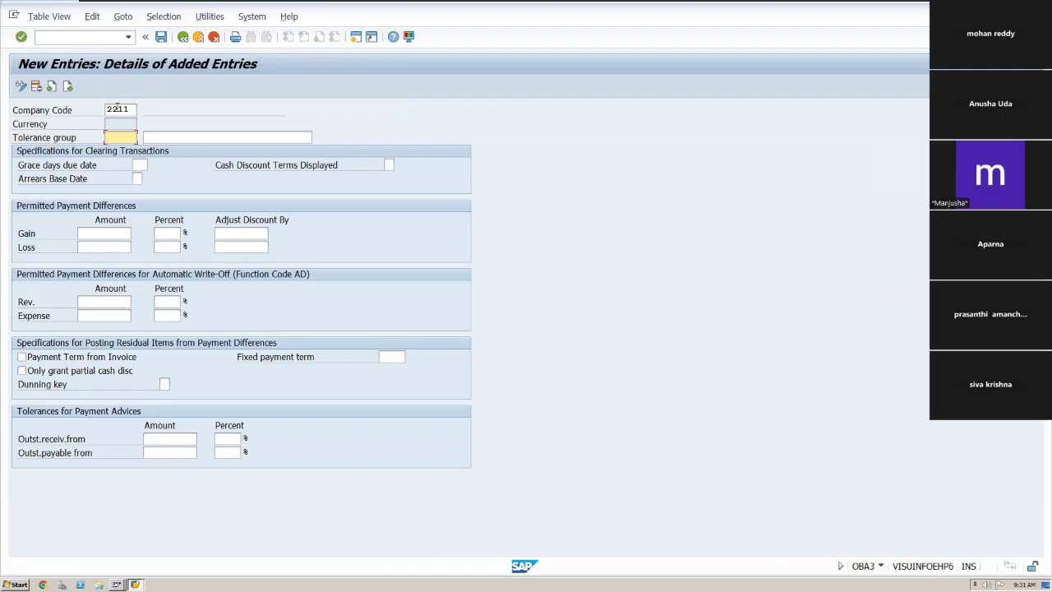
{"action": "type", "text": "APTG"}
{"action": "key", "text": "Tab"}
Enter the tolerance group description "Tollernce group".
{"action": "type", "text": "APAR"}
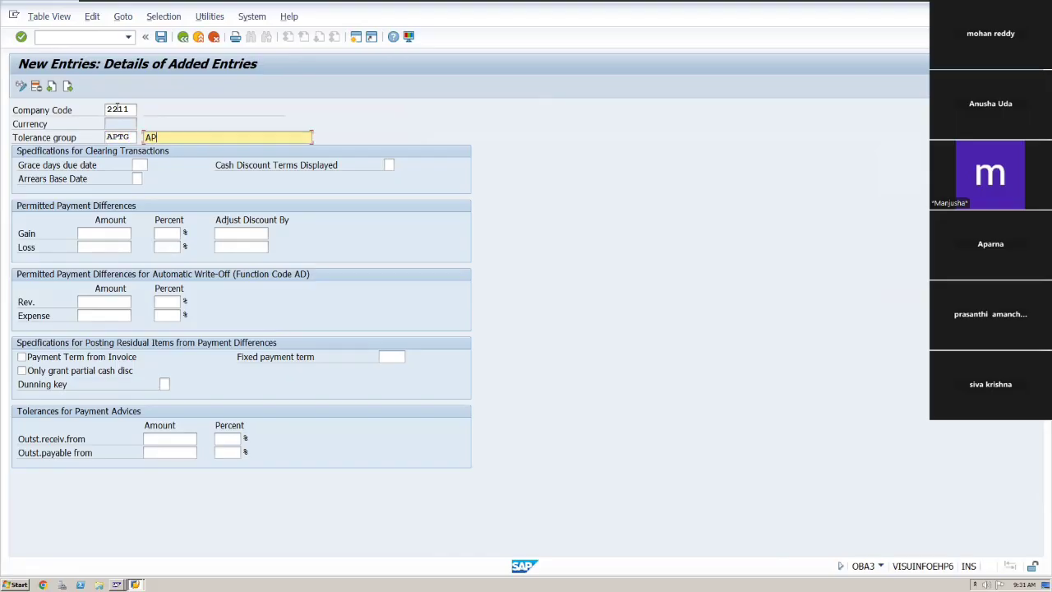
{"action": "key", "text": "BackSpace"}
{"action": "key", "text": "BackSpace"}
{"action": "key", "text": "BackSpace"}
{"action": "key", "text": "BackSpace"}
{"action": "type", "text": "Tollernce group"}
{"action": "key", "text": "Tab"}
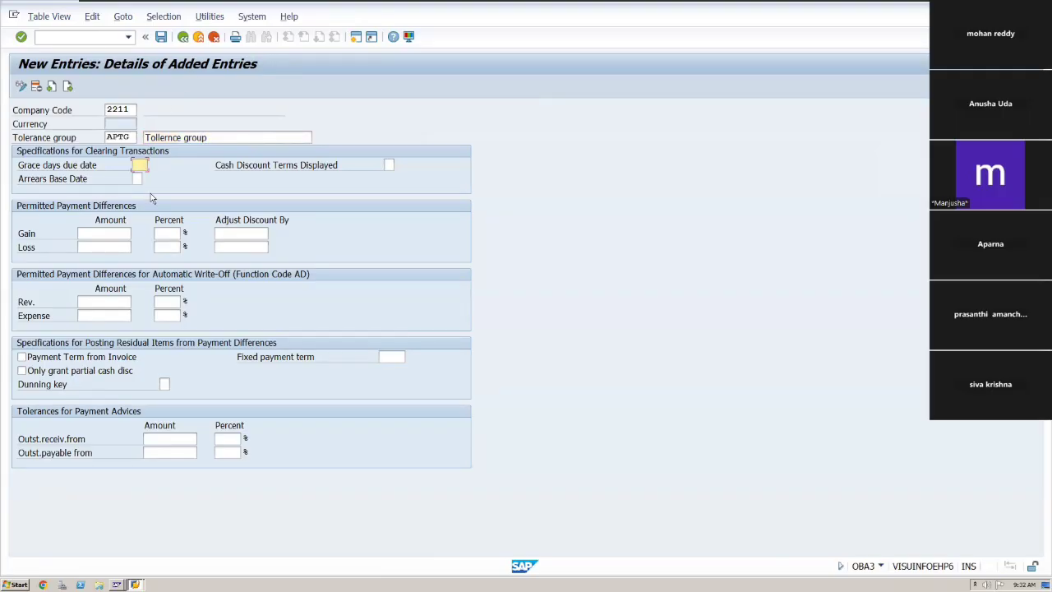
Browse the currency key list for the Indian Rupee.
{"action": "left_click", "coordinate": [125, 126]}
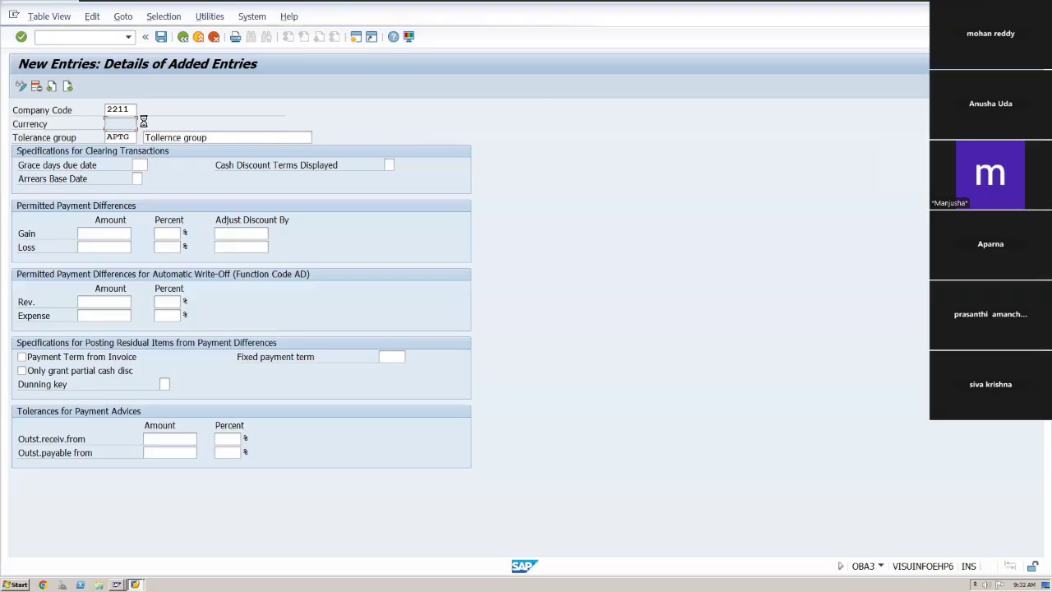
{"action": "left_click", "coordinate": [143, 123]}
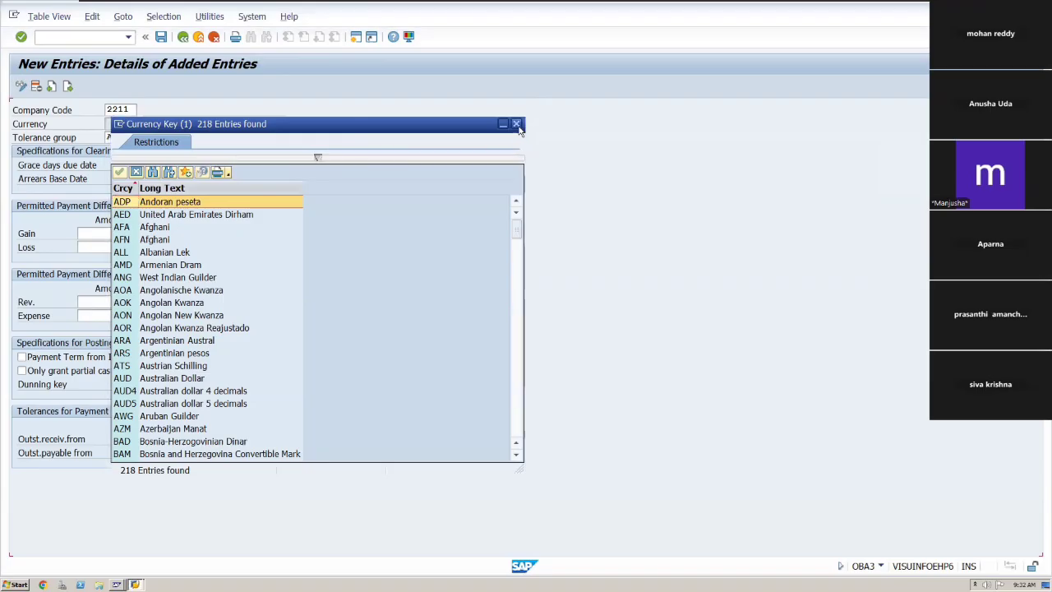
{"action": "left_click", "coordinate": [516, 123]}
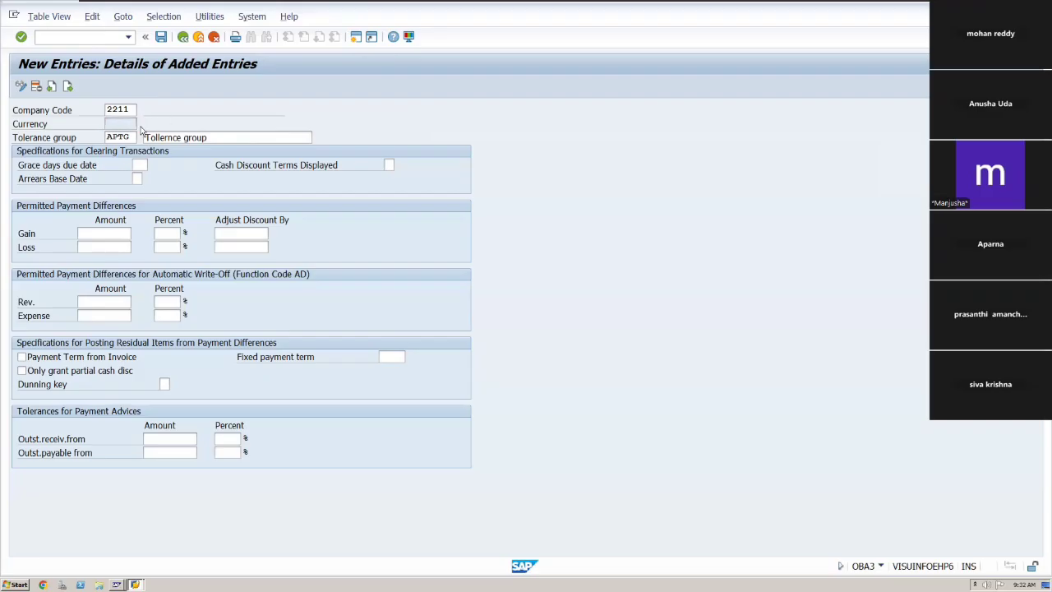
{"action": "left_click", "coordinate": [141, 123]}
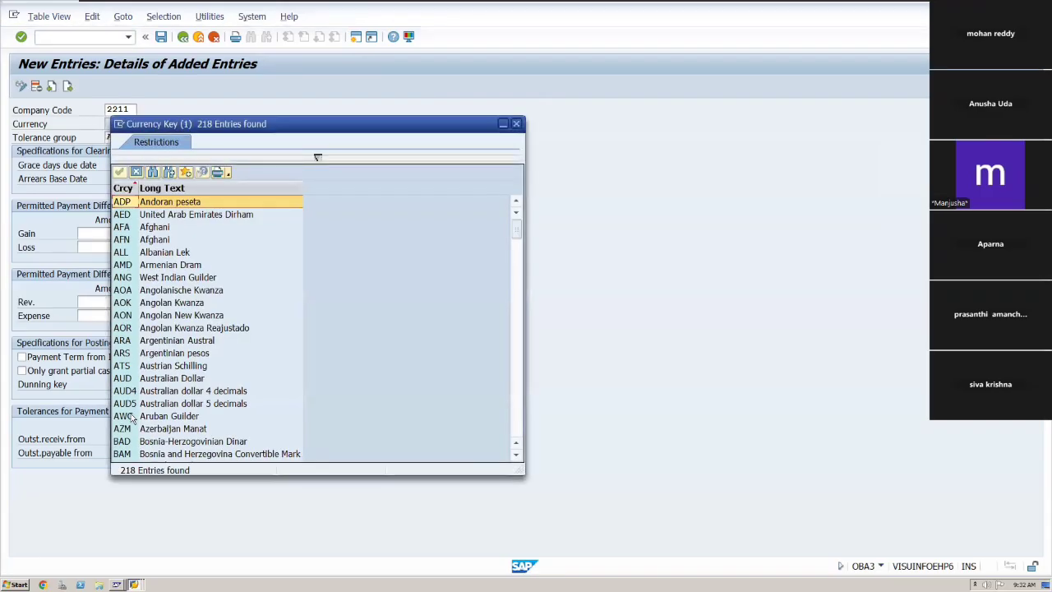
{"action": "key", "text": "Down"}
{"action": "key", "text": "Down"}
{"action": "key", "text": "Down"}
{"action": "key", "text": "Down"}
{"action": "key", "text": "Down"}
{"action": "key", "text": "Down"}
{"action": "key", "text": "Down"}
{"action": "key", "text": "Down"}
{"action": "key", "text": "Down"}
{"action": "key", "text": "Down"}
{"action": "key", "text": "Down"}
{"action": "key", "text": "Down"}
{"action": "key", "text": "Down"}
{"action": "key", "text": "Down"}
{"action": "key", "text": "Down"}
{"action": "key", "text": "Down"}
{"action": "key", "text": "Down"}
{"action": "key", "text": "Down"}
{"action": "key", "text": "Down"}
{"action": "key", "text": "Down"}
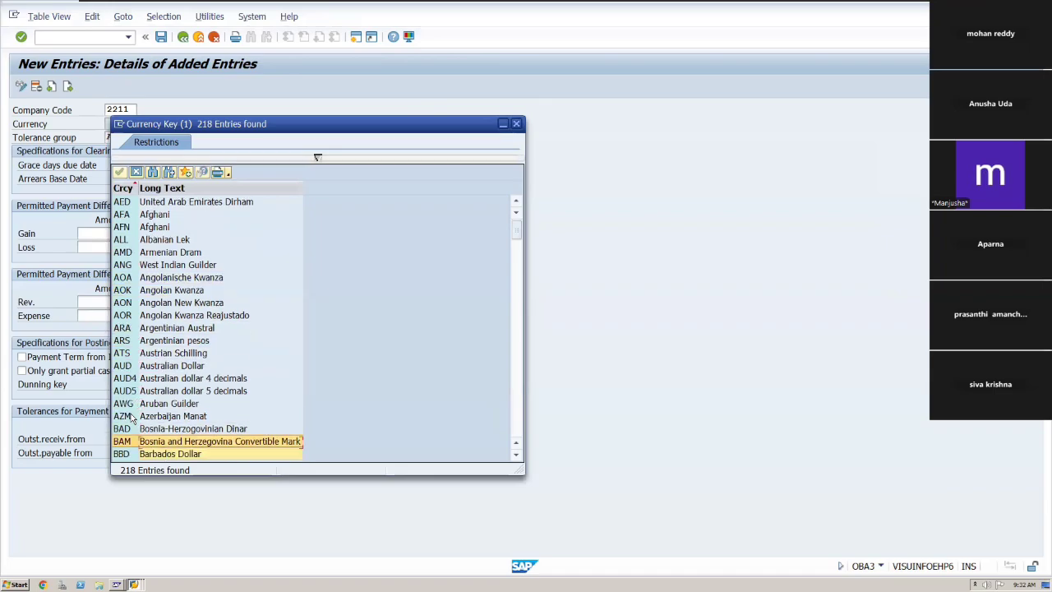
{"action": "key", "text": "Down"}
{"action": "key", "text": "Down"}
{"action": "key", "text": "Down"}
{"action": "key", "text": "Down"}
{"action": "key", "text": "Down"}
{"action": "key", "text": "Down"}
{"action": "key", "text": "Down"}
{"action": "key", "text": "Down"}
{"action": "key", "text": "Down"}
{"action": "key", "text": "Down"}
{"action": "key", "text": "Down"}
{"action": "key", "text": "Down"}
{"action": "key", "text": "Down"}
{"action": "key", "text": "Down"}
{"action": "key", "text": "Down"}
{"action": "key", "text": "Down"}
{"action": "key", "text": "Down"}
{"action": "key", "text": "Down"}
{"action": "key", "text": "Down"}
{"action": "key", "text": "Down"}
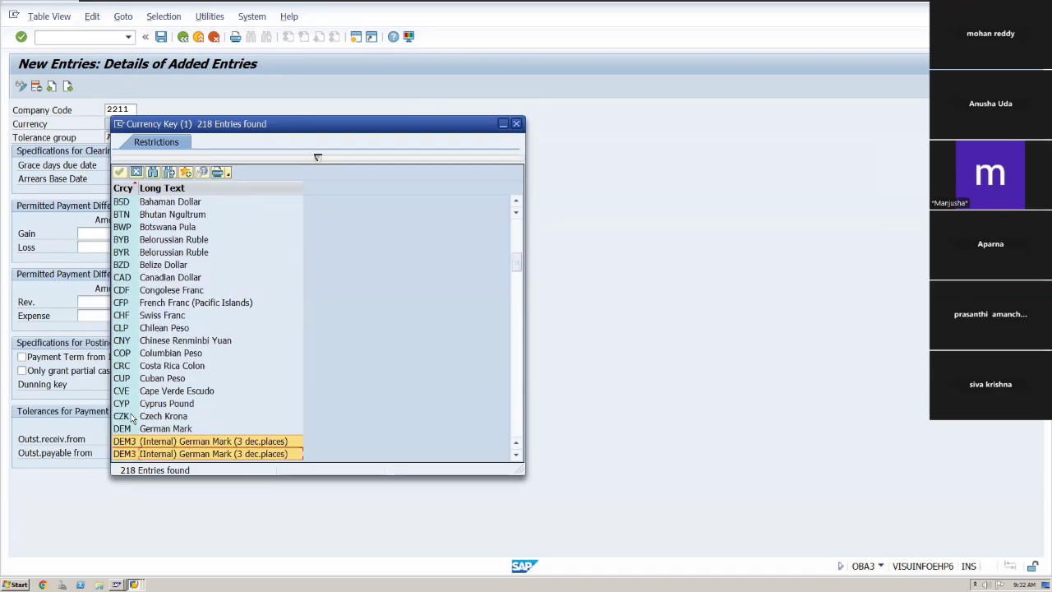
{"action": "key", "text": "Down"}
{"action": "key", "text": "Down"}
{"action": "key", "text": "Down"}
{"action": "key", "text": "Down"}
{"action": "key", "text": "Down"}
{"action": "key", "text": "Down"}
{"action": "key", "text": "Down"}
{"action": "key", "text": "Down"}
{"action": "key", "text": "Down"}
{"action": "key", "text": "Down"}
{"action": "key", "text": "Down"}
{"action": "key", "text": "Down"}
{"action": "key", "text": "Down"}
{"action": "key", "text": "Down"}
{"action": "key", "text": "Down"}
{"action": "key", "text": "Down"}
{"action": "key", "text": "Down"}
{"action": "key", "text": "Down"}
{"action": "key", "text": "Down"}
{"action": "key", "text": "Down"}
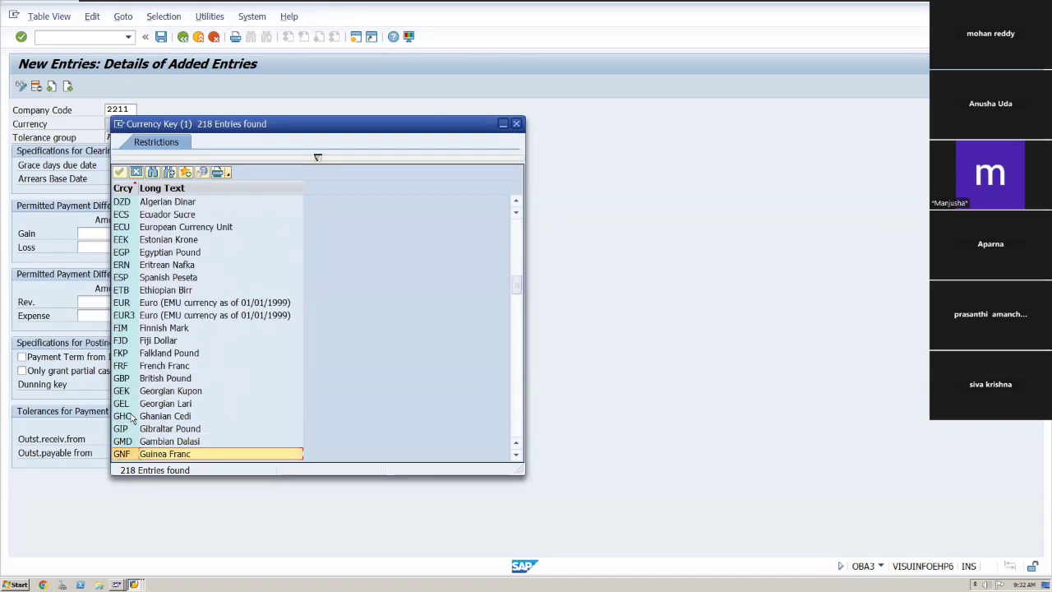
{"action": "key", "text": "Down"}
{"action": "key", "text": "Down"}
{"action": "key", "text": "Down"}
{"action": "key", "text": "Down"}
{"action": "key", "text": "Down"}
{"action": "key", "text": "Down"}
{"action": "key", "text": "Down"}
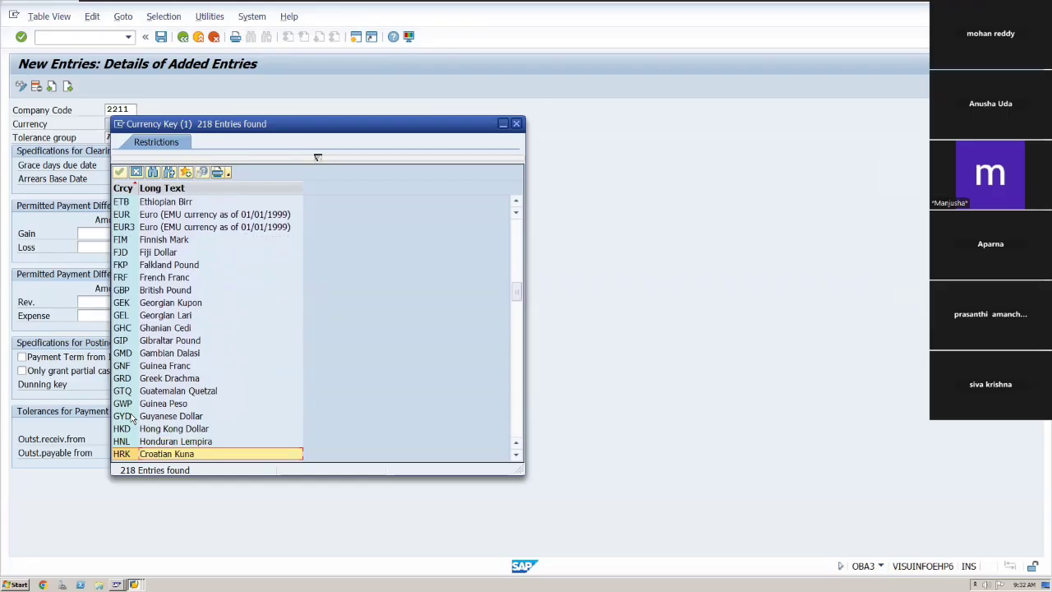
{"action": "key", "text": "Down"}
{"action": "key", "text": "Down"}
{"action": "key", "text": "Down"}
{"action": "key", "text": "Down"}
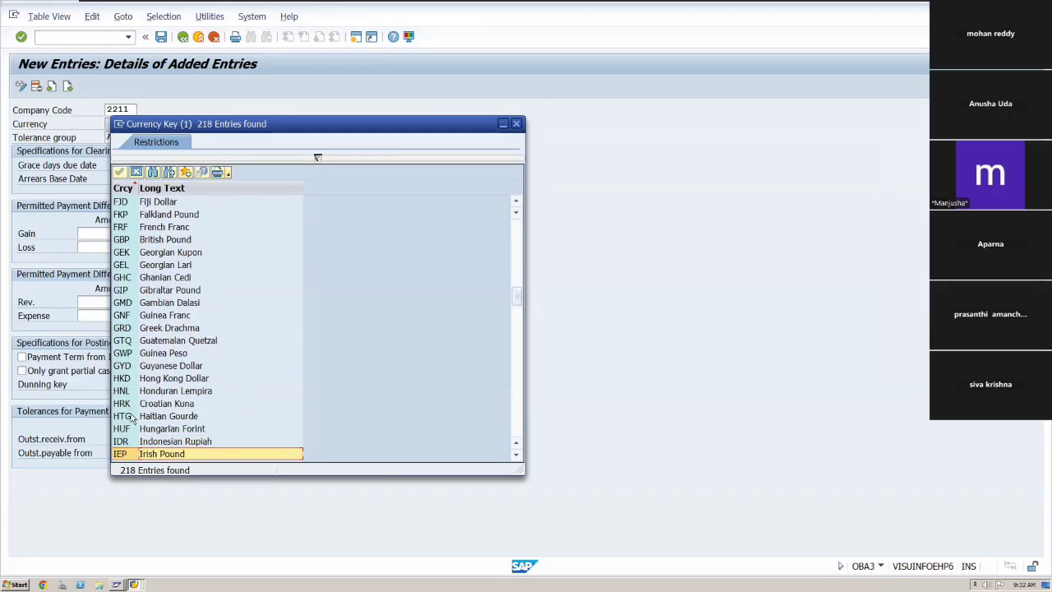
{"action": "key", "text": "Down"}
{"action": "key", "text": "Down"}
{"action": "key", "text": "Down"}
{"action": "key", "text": "Down"}
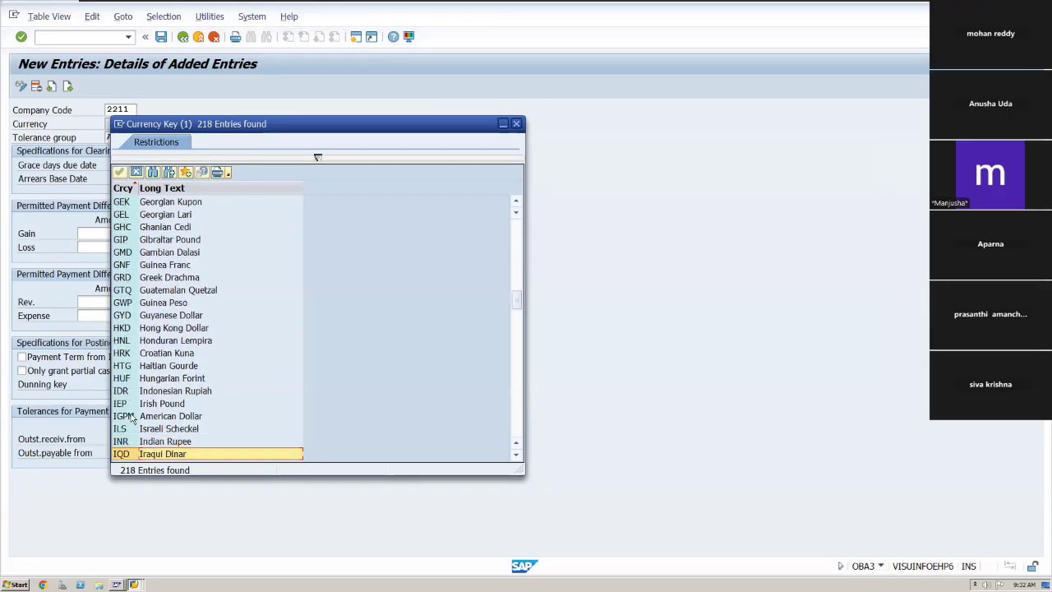
{"action": "left_click", "coordinate": [121, 442]}
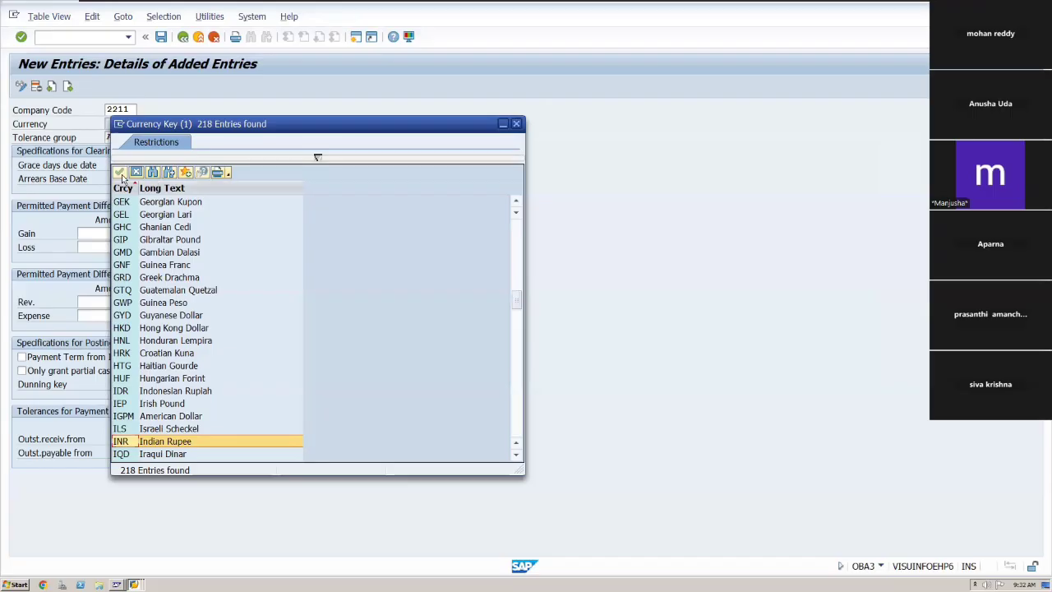
{"action": "left_click", "coordinate": [517, 123]}
Extend the tolerance group description to "Tollernce group (Cust & venr)".
{"action": "key", "text": "Tab"}
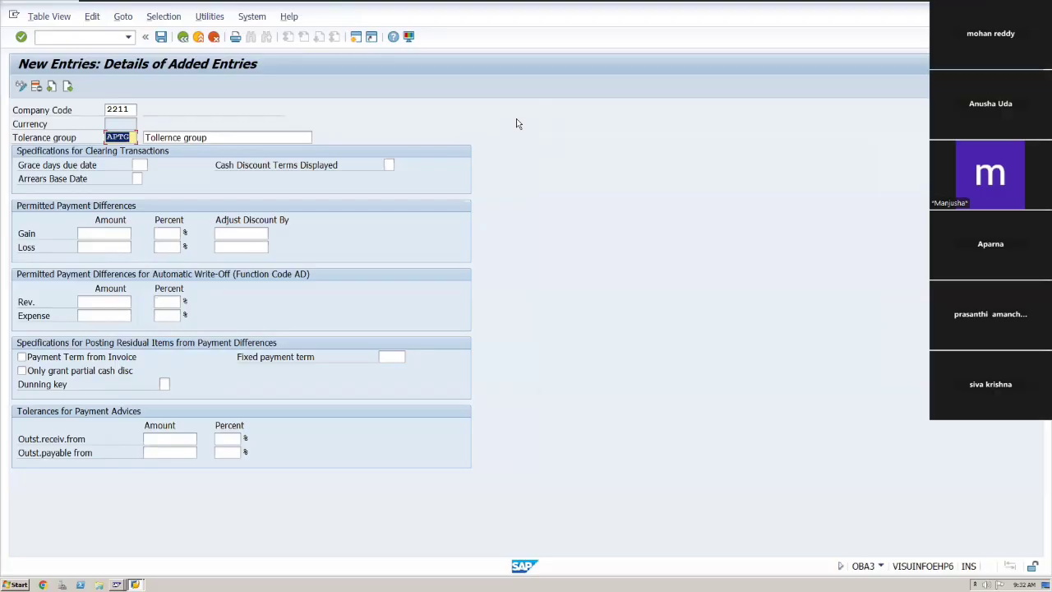
{"action": "key", "text": "Tab"}
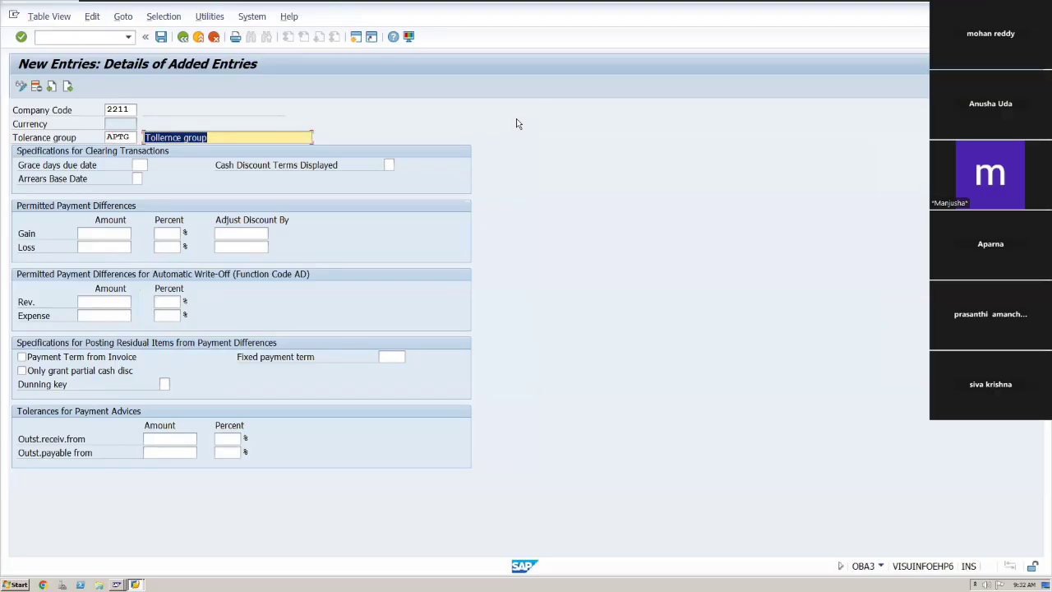
{"action": "key", "text": "Tab"}
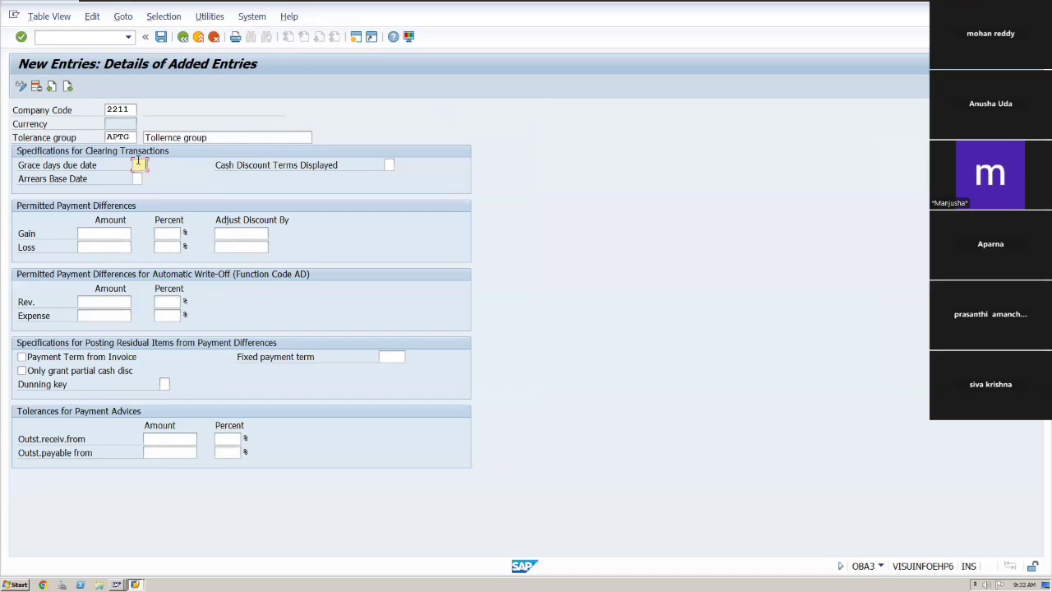
{"action": "left_click", "coordinate": [215, 138]}
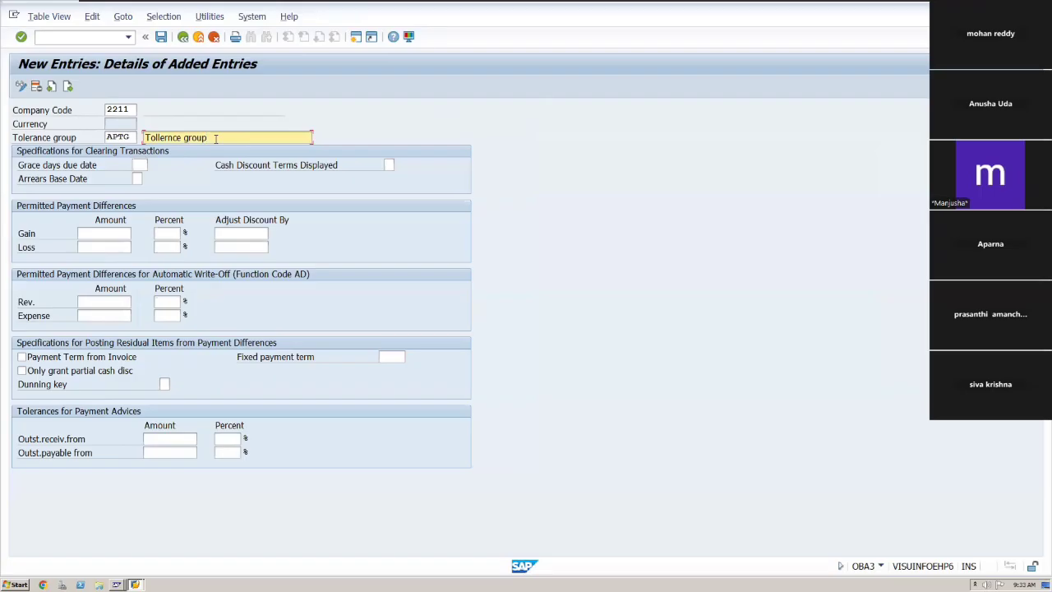
{"action": "type", "text": "-APDC"}
{"action": "key", "text": "BackSpace"}
{"action": "key", "text": "BackSpace"}
{"action": "key", "text": "BackSpace"}
{"action": "key", "text": "BackSpace"}
{"action": "key", "text": "BackSpace"}
{"action": "type", "text": "(Cust & venr)"}
Save the APTG tolerance group under the customizing request and return to the tolerances overview.
{"action": "left_click", "coordinate": [160, 38]}
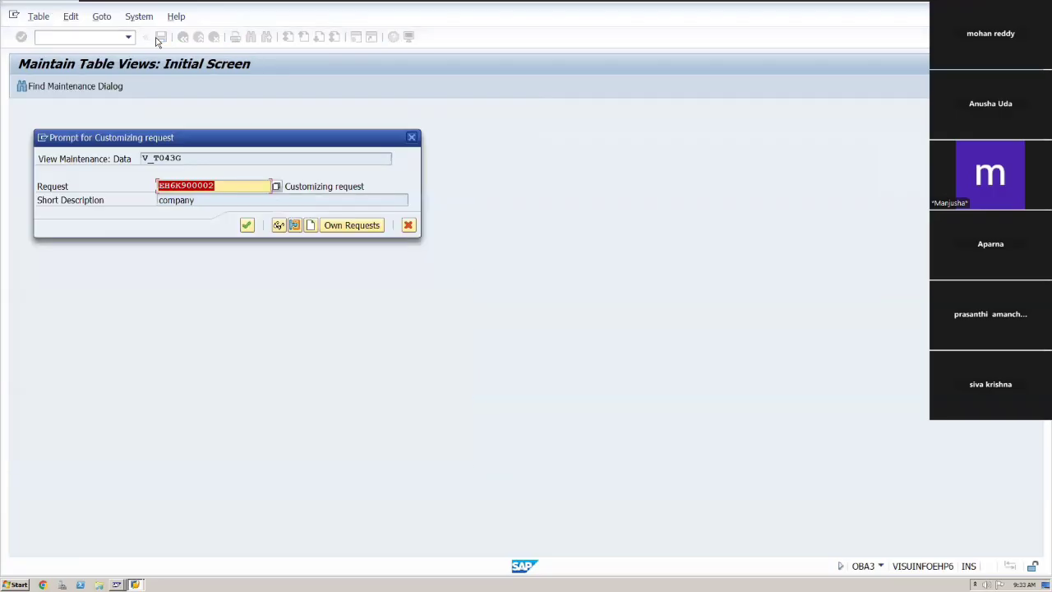
{"action": "left_click", "coordinate": [249, 227]}
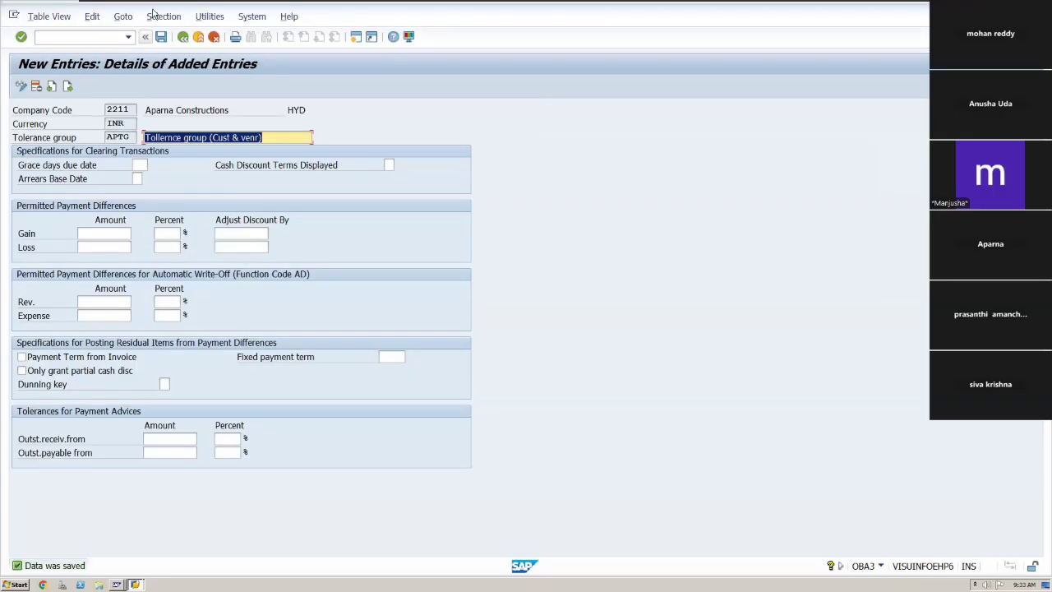
{"action": "left_click", "coordinate": [184, 38]}
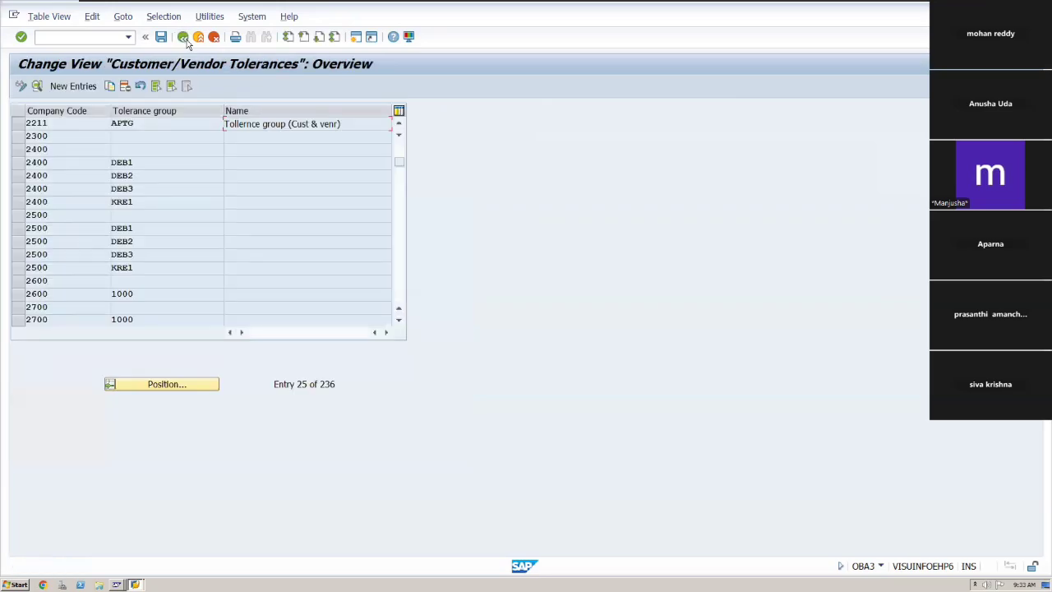
{"action": "left_click", "coordinate": [184, 38]}
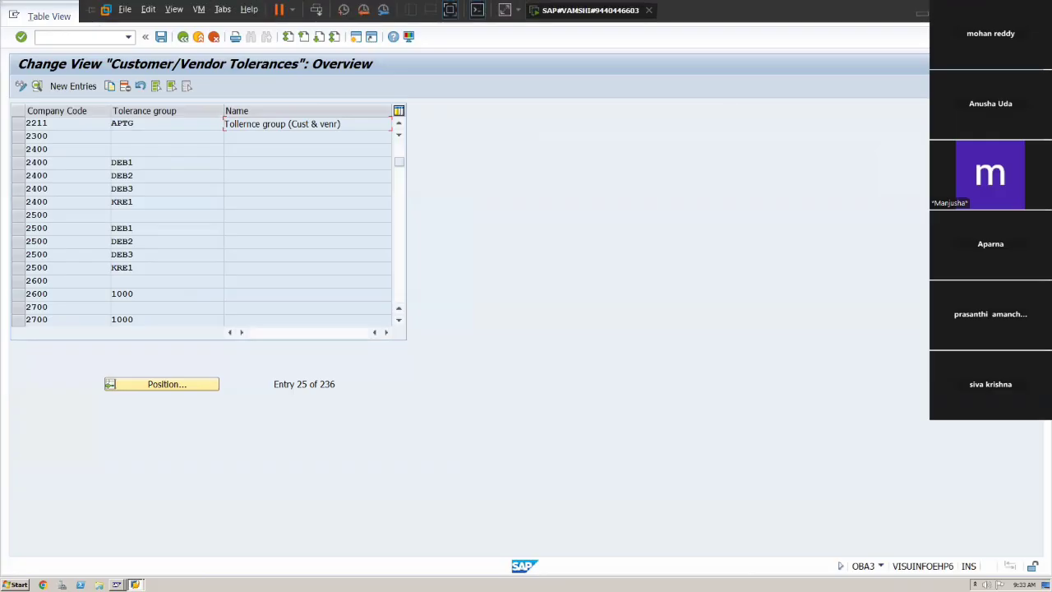
Switch to the Excel process sheet to review the task list, then return to SAP.
{"action": "key", "text": "alt+Tab"}
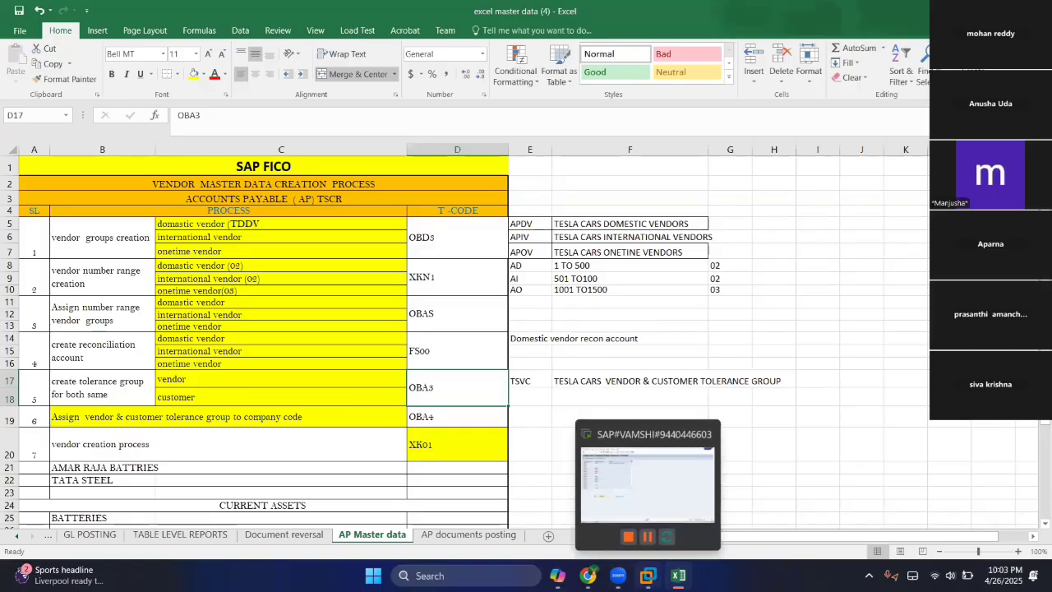
{"action": "left_click", "coordinate": [648, 576]}
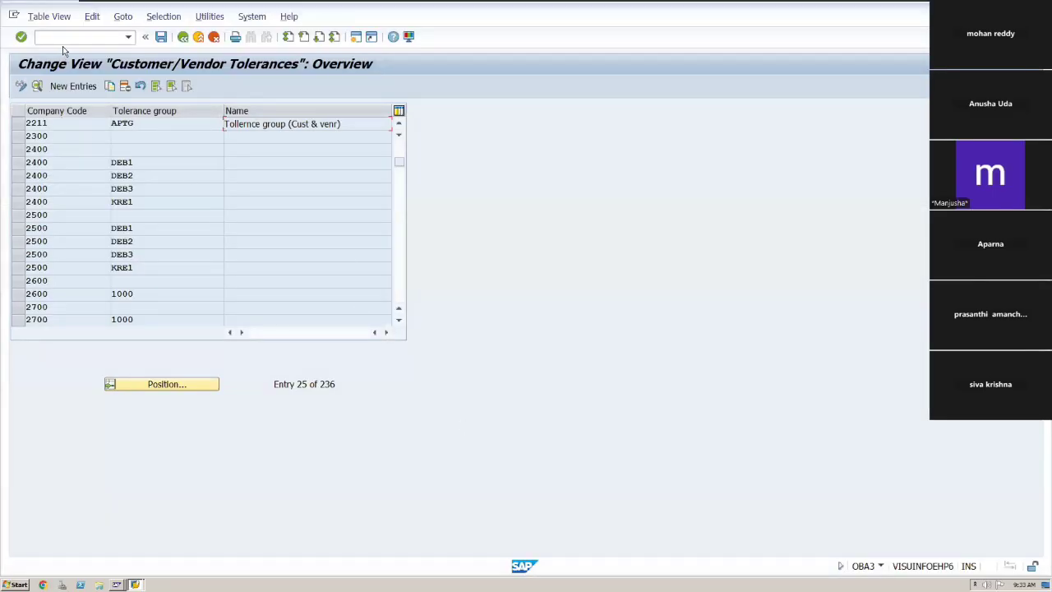
Open transaction OBA4 for FI tolerance groups for users and try positioning the list on APTG.
{"action": "type", "text": "/noba4"}
{"action": "key", "text": "Return"}
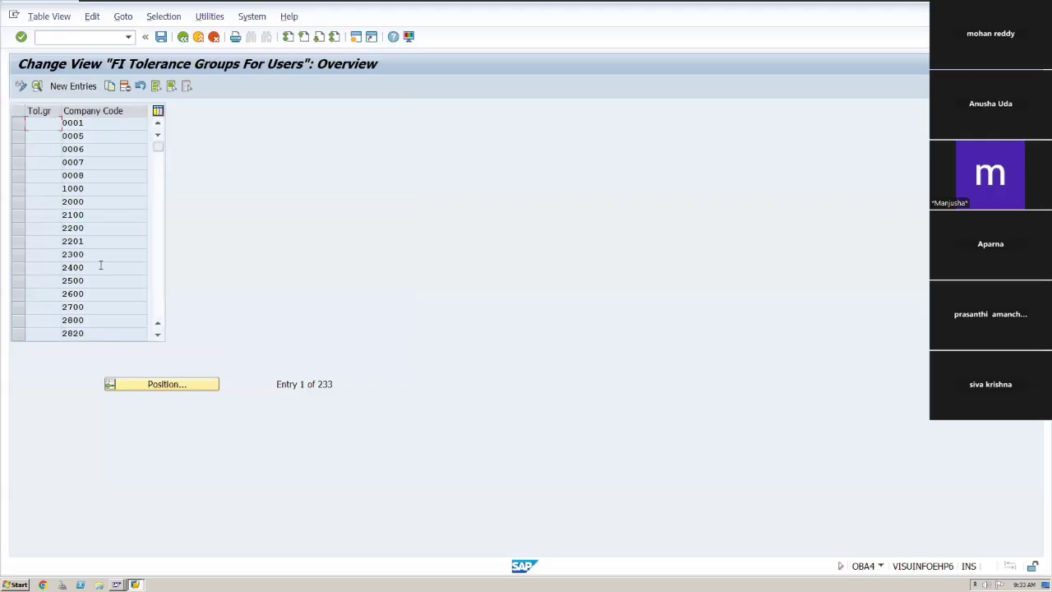
{"action": "left_click", "coordinate": [151, 386]}
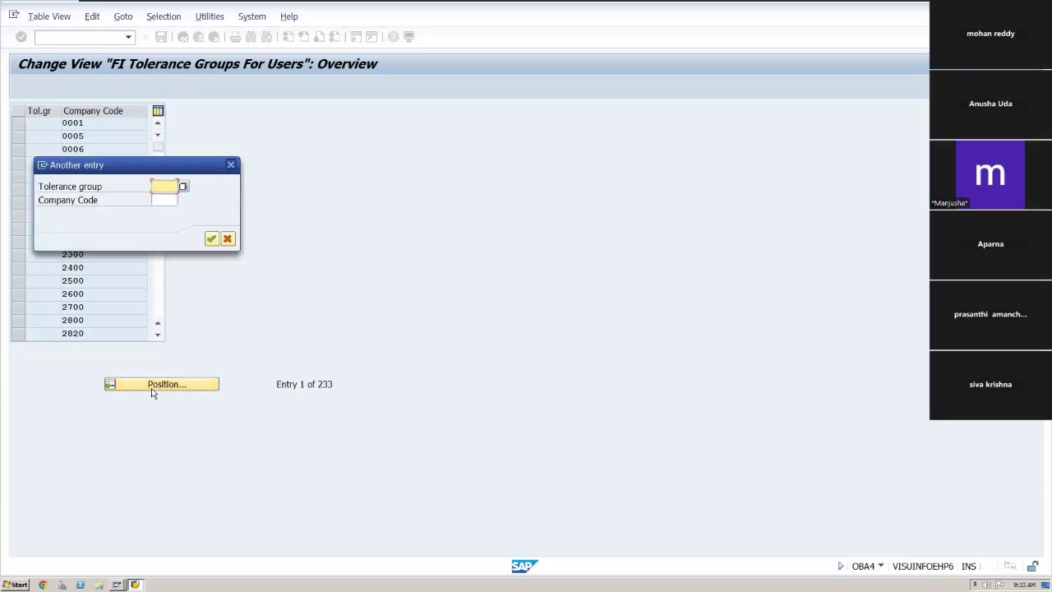
{"action": "type", "text": "APTG"}
{"action": "left_click", "coordinate": [231, 165]}
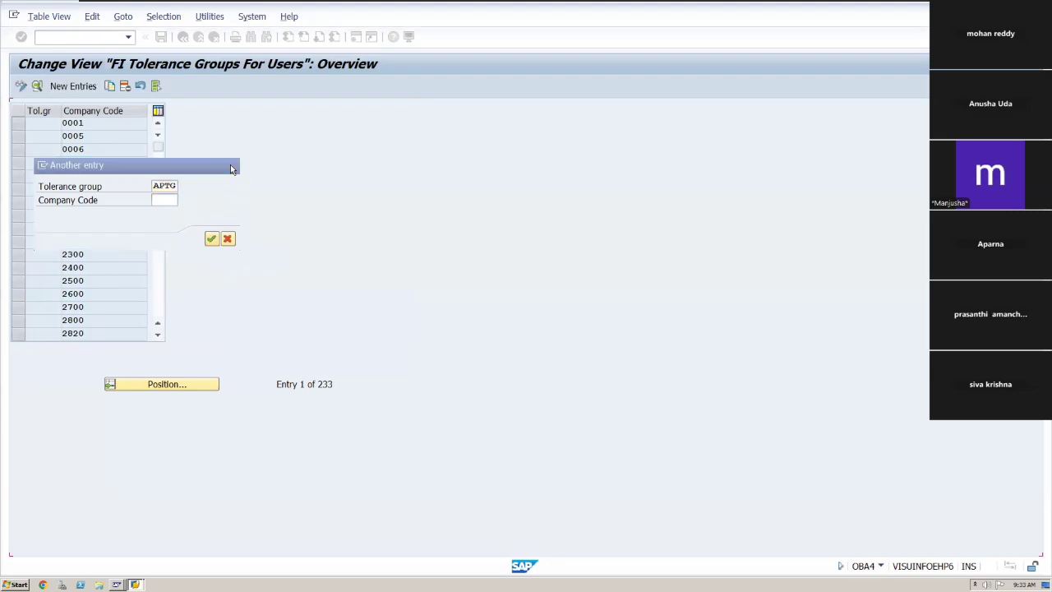
Start a new user tolerance entry for group APTG, company code 2211, with amount per document 999999999.
{"action": "left_click", "coordinate": [81, 86]}
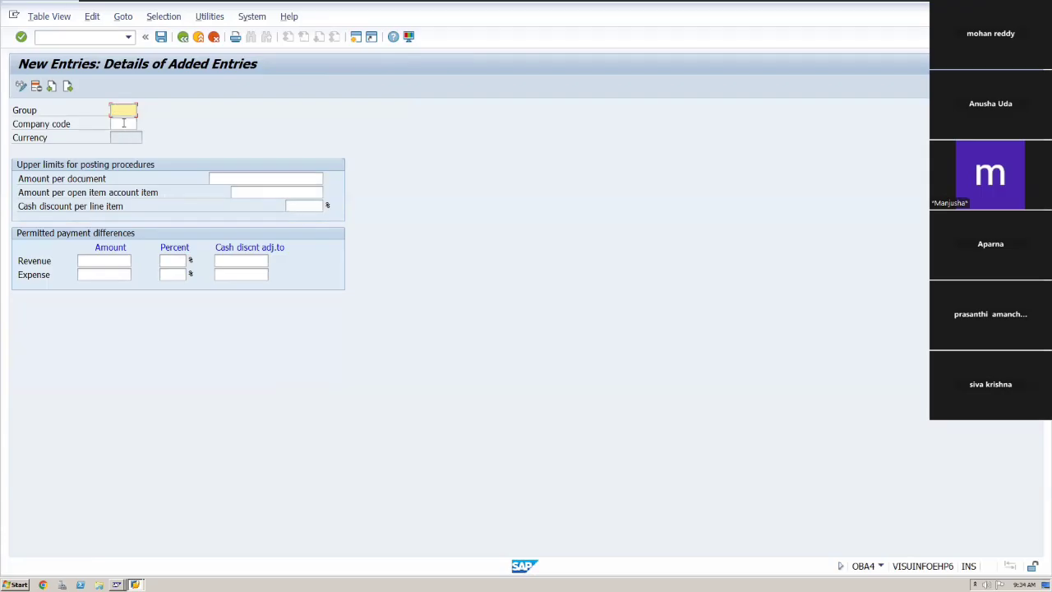
{"action": "type", "text": "ABTG"}
{"action": "key", "text": "Tab"}
{"action": "type", "text": "2211"}
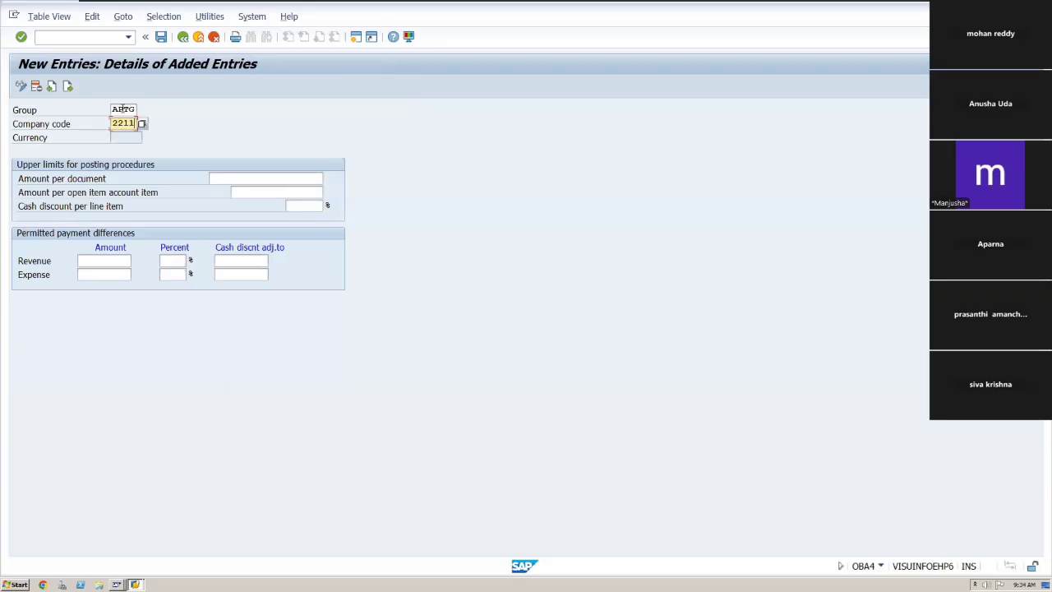
{"action": "key", "text": "Tab"}
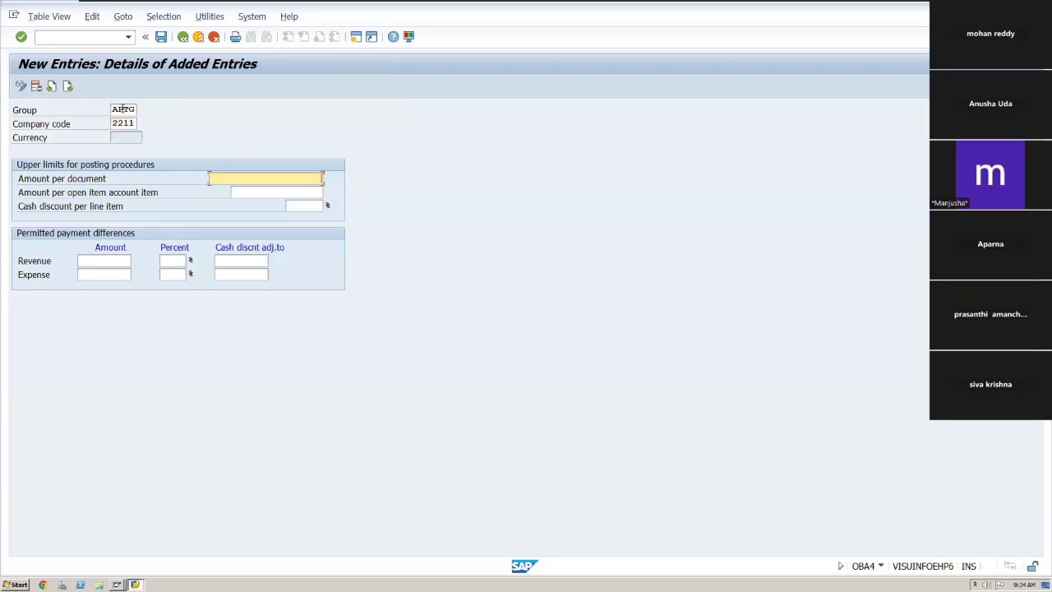
{"action": "type", "text": "999999999"}
{"action": "key", "text": "Tab"}
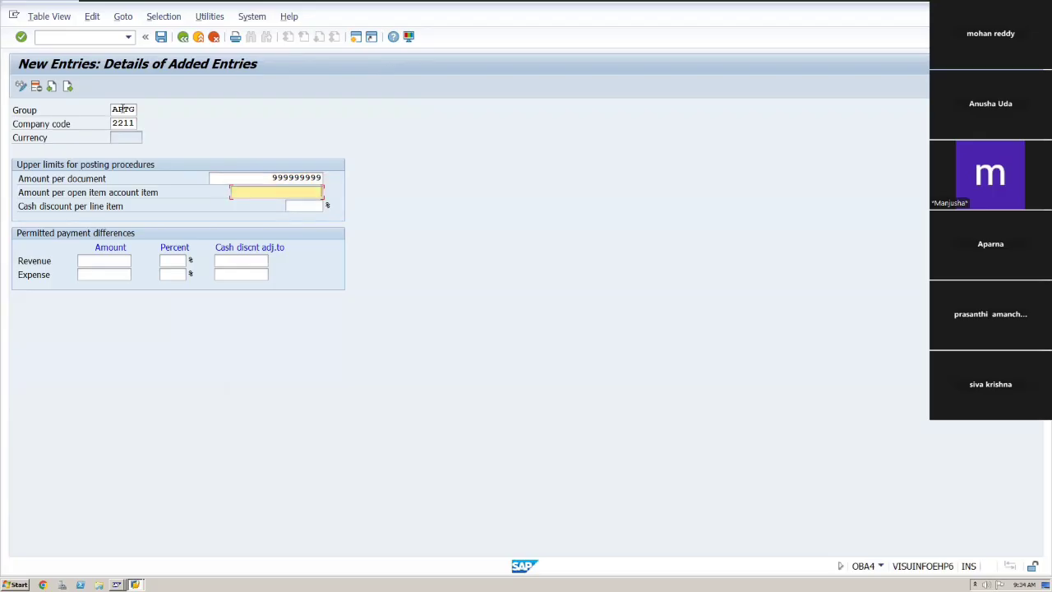
Set the amount per open item account item to 999999999 and cash discount per line item to 5%.
{"action": "type", "text": "999999999"}
{"action": "key", "text": "Tab"}
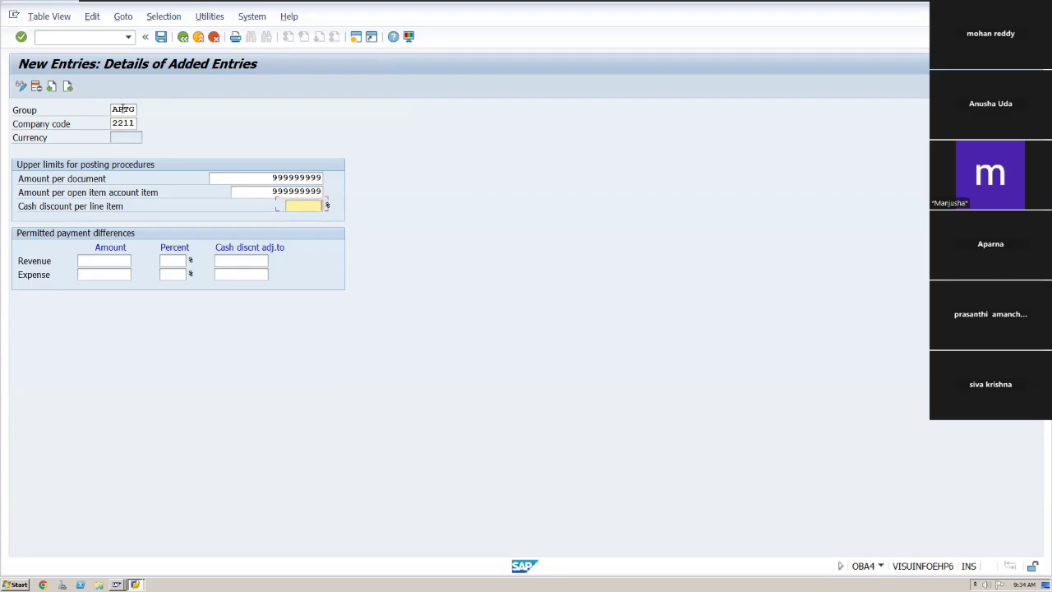
{"action": "type", "text": "5"}
{"action": "key", "text": "Tab"}
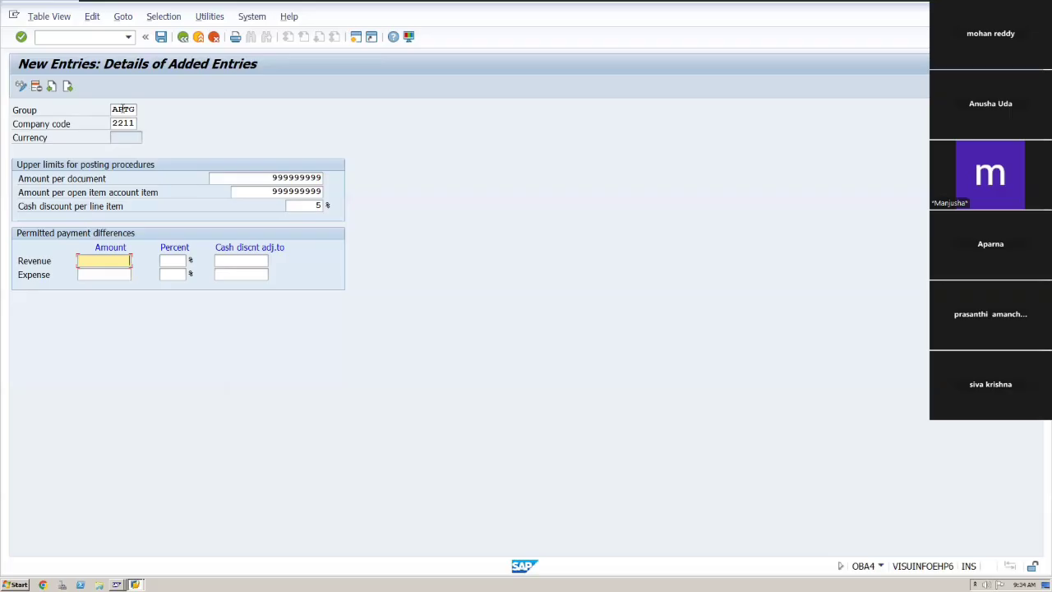
Enter revenue payment differences of amount 100, 5 percent, and cash discount adjustment 5.
{"action": "type", "text": "100"}
{"action": "key", "text": "Tab"}
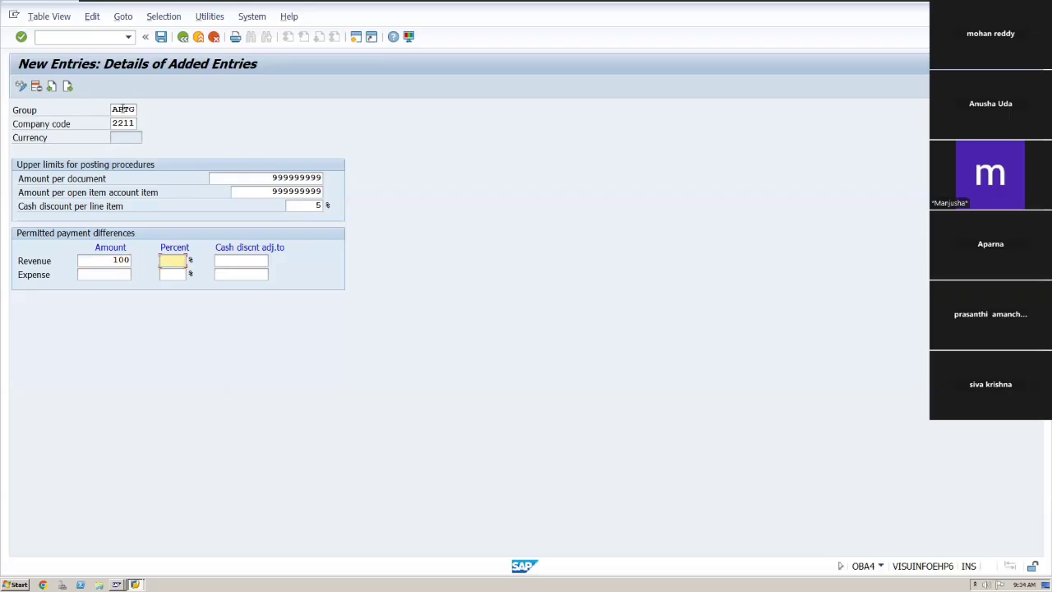
{"action": "type", "text": "5"}
{"action": "key", "text": "Tab"}
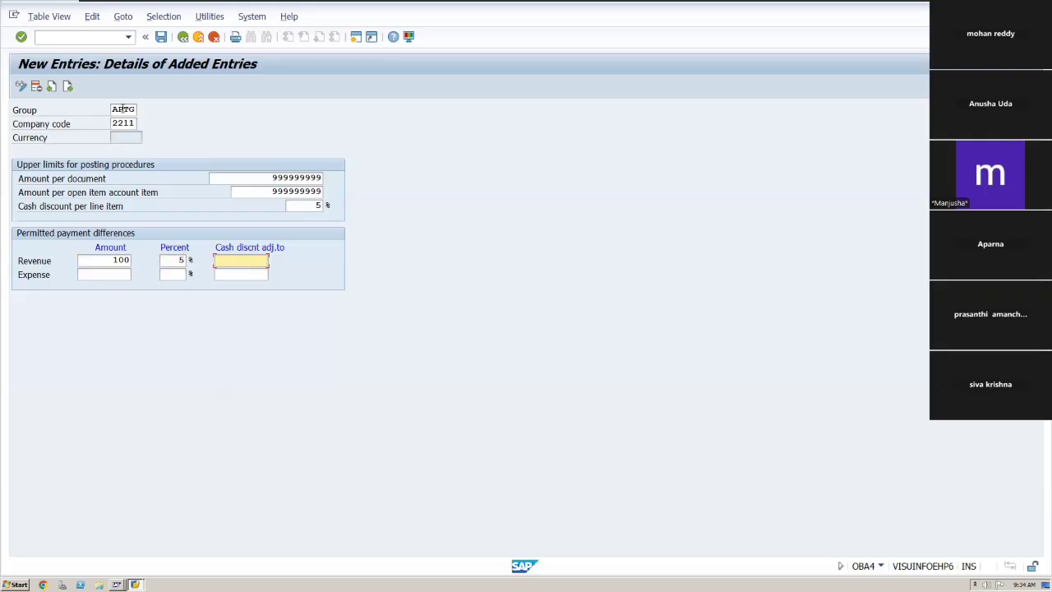
{"action": "type", "text": "5"}
{"action": "key", "text": "Tab"}
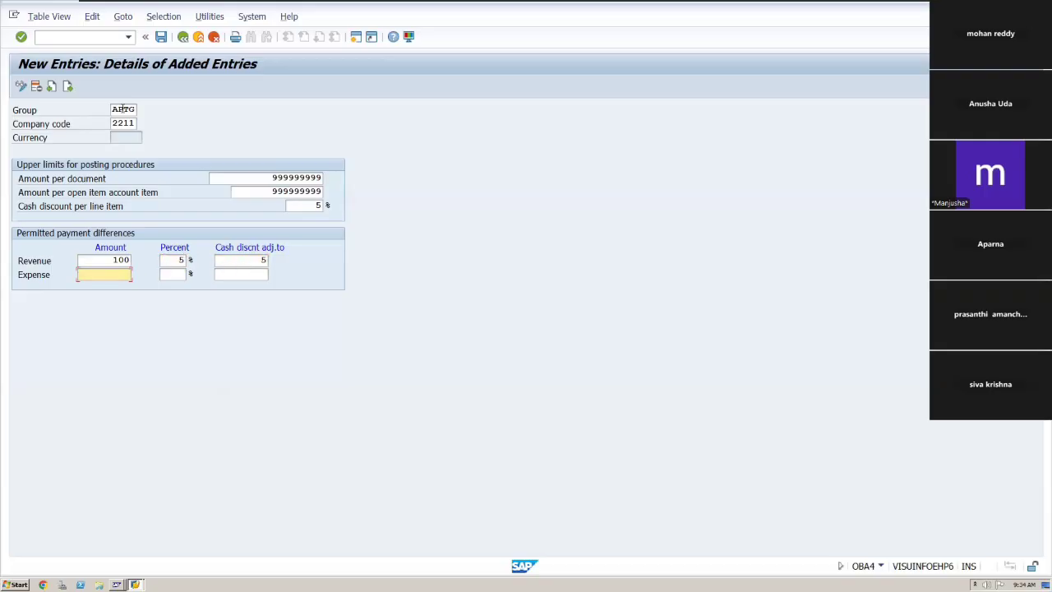
Enter expense payment differences of amount 100, 5 percent, and cash discount adjustment 5, then try saving.
{"action": "type", "text": "100"}
{"action": "key", "text": "Tab"}
{"action": "type", "text": "5"}
{"action": "key", "text": "Tab"}
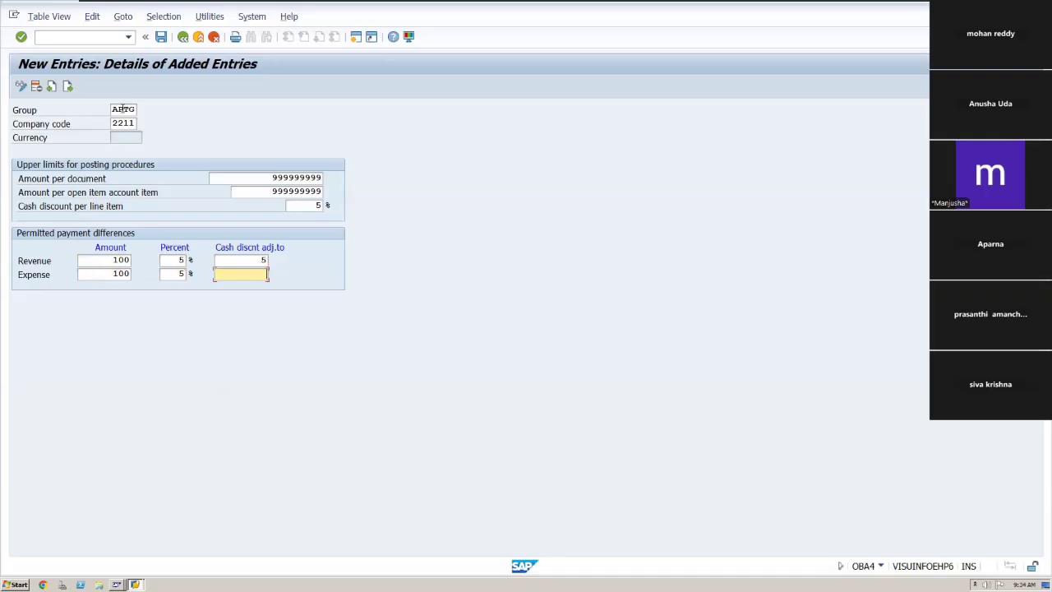
{"action": "type", "text": "5"}
{"action": "key", "text": "Return"}
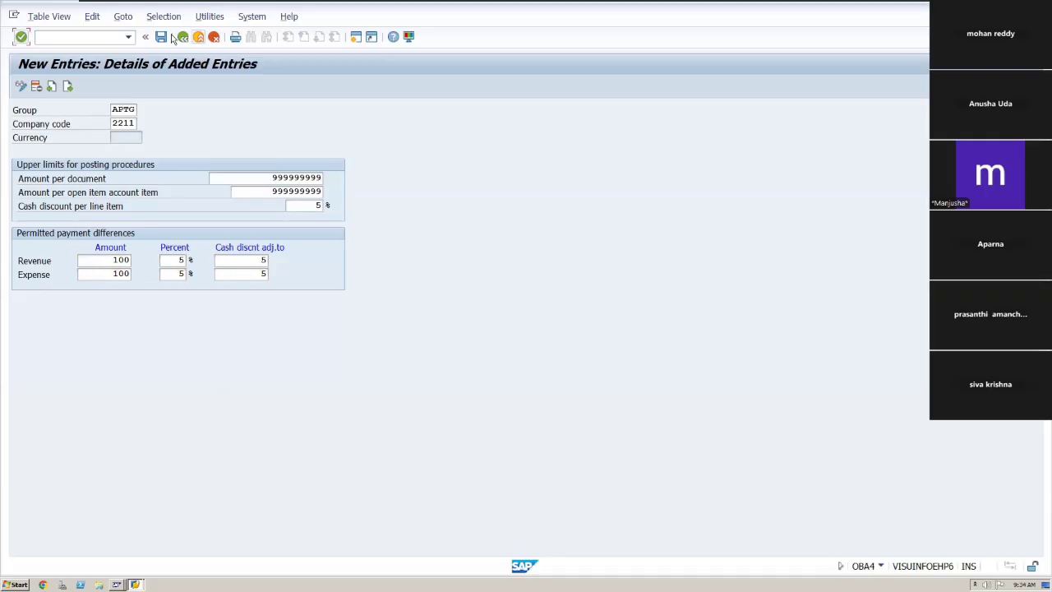
{"action": "left_click", "coordinate": [167, 38]}
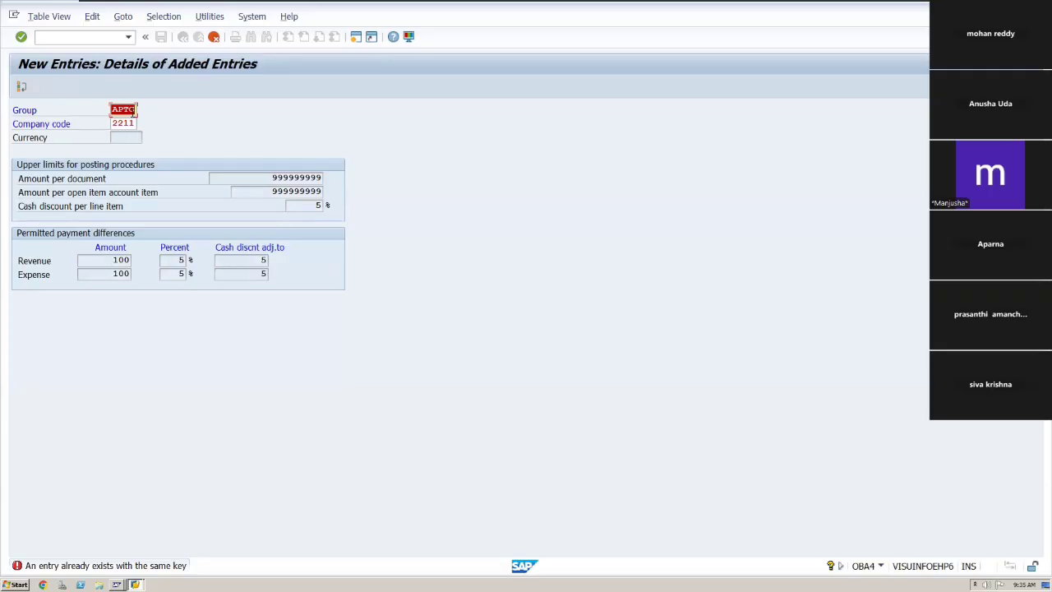
Change the tolerance group key to APGT for company code 2211 and confirm the entry.
{"action": "left_click", "coordinate": [133, 110]}
{"action": "key", "text": "Tab"}
{"action": "key", "text": "Up"}
{"action": "key", "text": "BackSpace"}
{"action": "key", "text": "BackSpace"}
{"action": "key", "text": "BackSpace"}
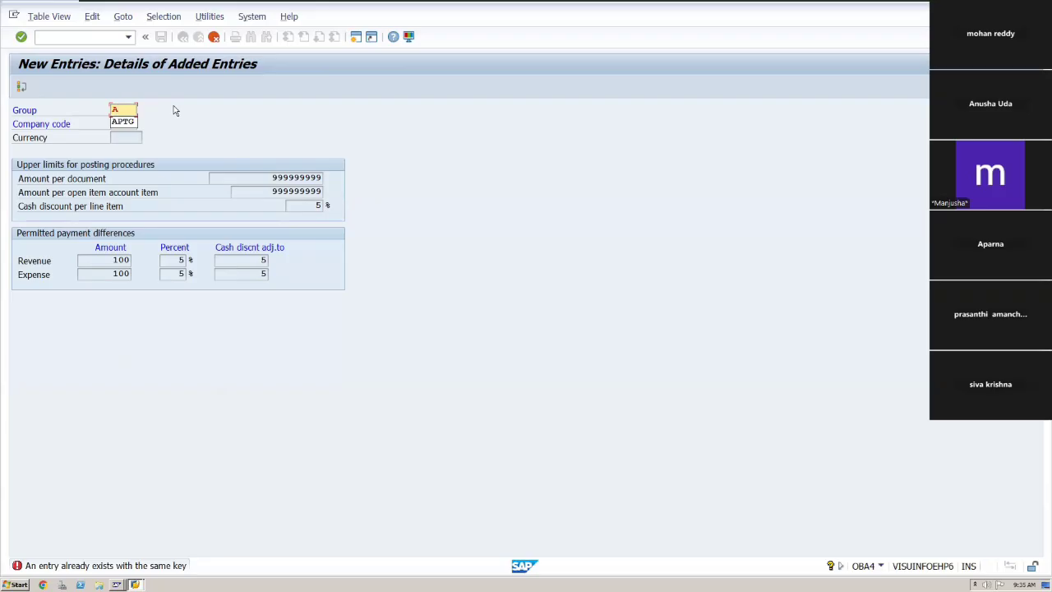
{"action": "key", "text": "BackSpace"}
{"action": "type", "text": "APGT"}
{"action": "key", "text": "Return"}
{"action": "key", "text": "Tab"}
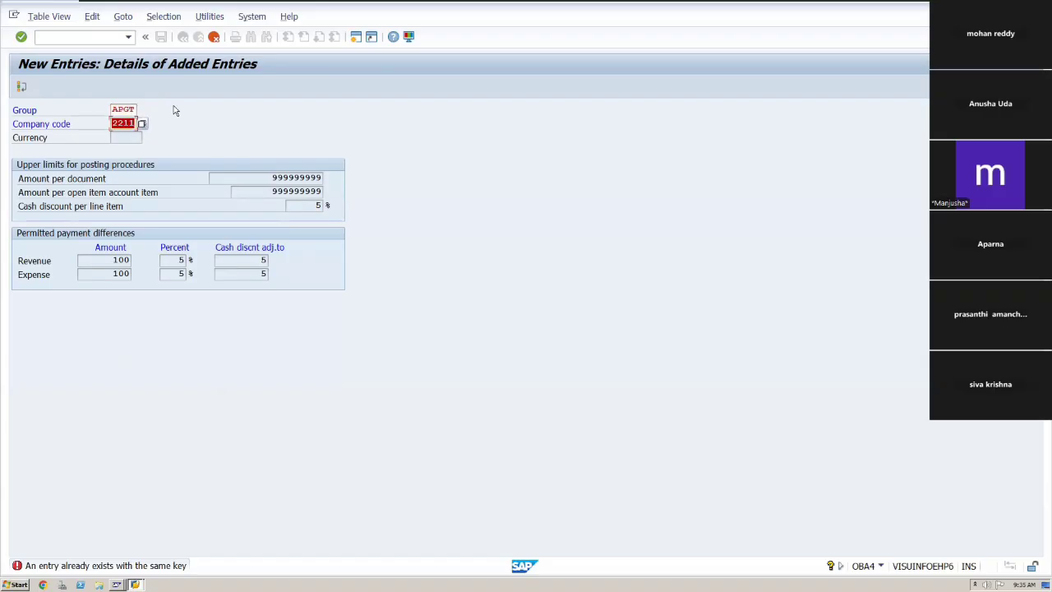
{"action": "key", "text": "Return"}
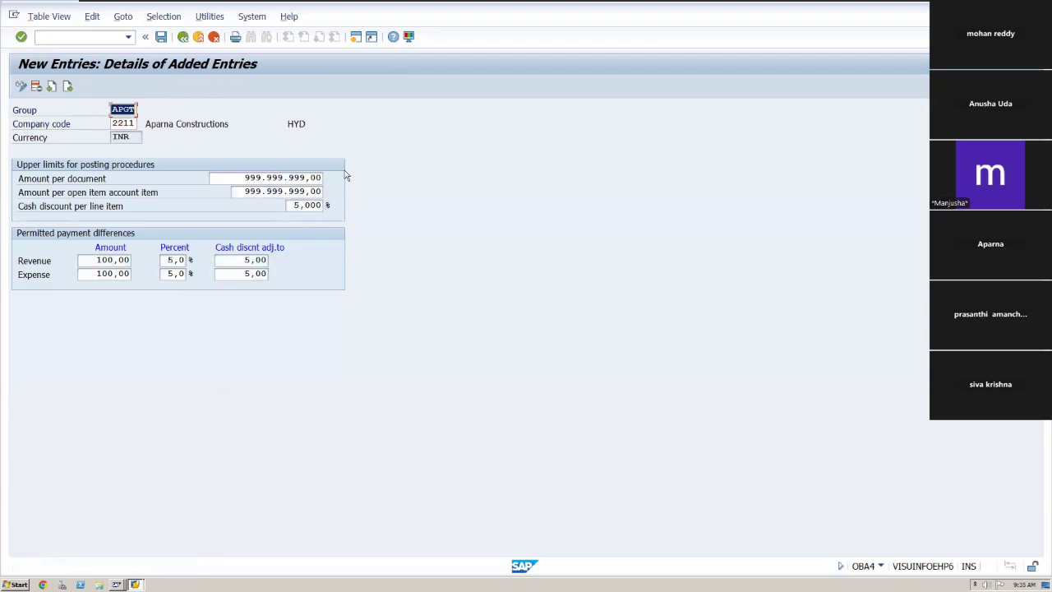
Save the APGT user tolerance group under the customizing request.
{"action": "left_click", "coordinate": [161, 37]}
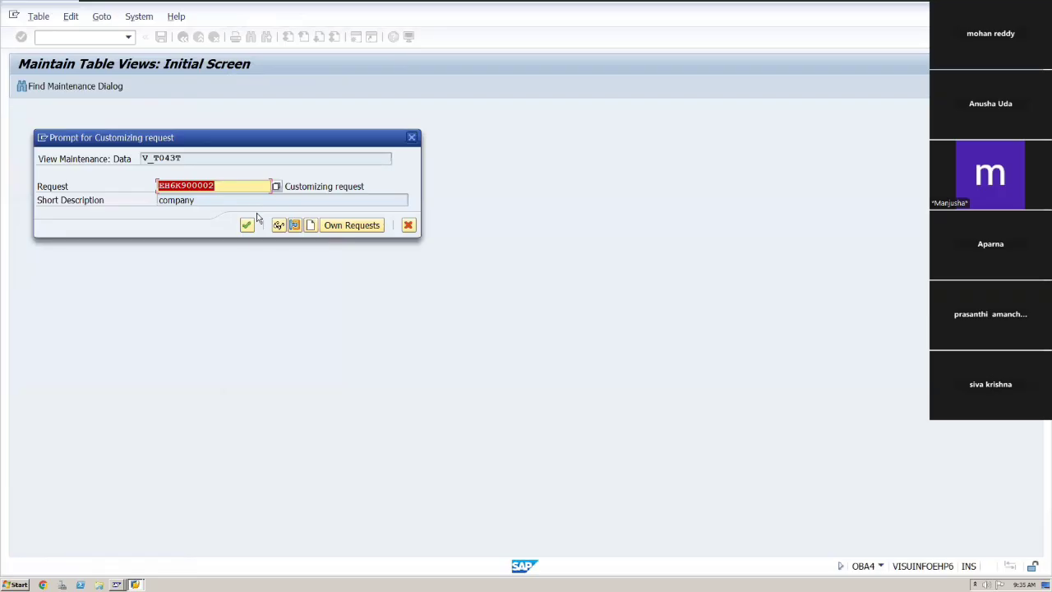
{"action": "left_click", "coordinate": [247, 225]}
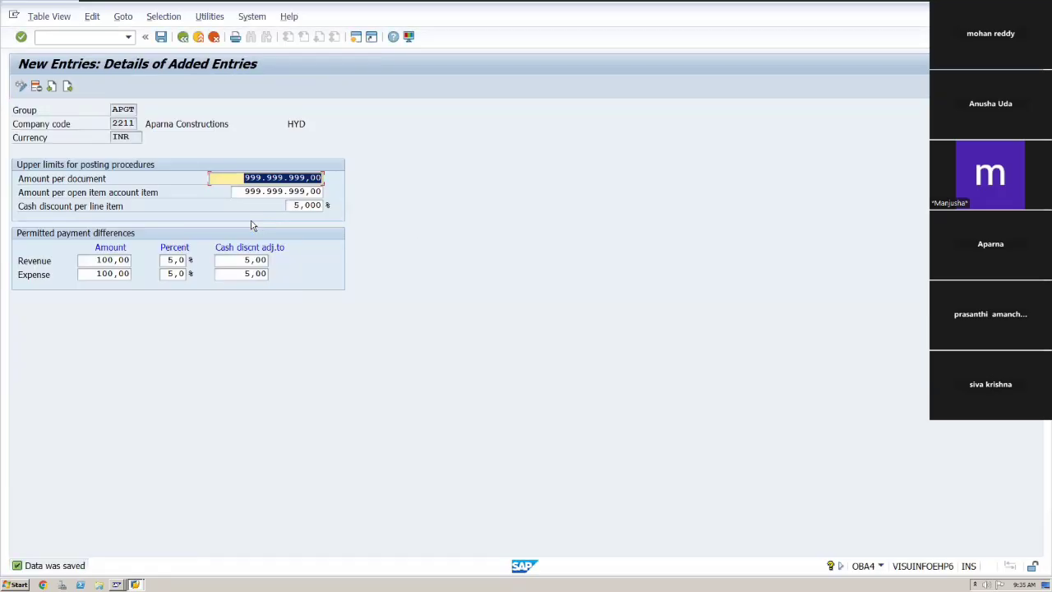
{"action": "key", "text": "alt+Tab"}
{"action": "key", "text": "alt+Tab"}
Switch to the Excel process sheet and record APGT in cell E18.
{"action": "left_click", "coordinate": [107, 38]}
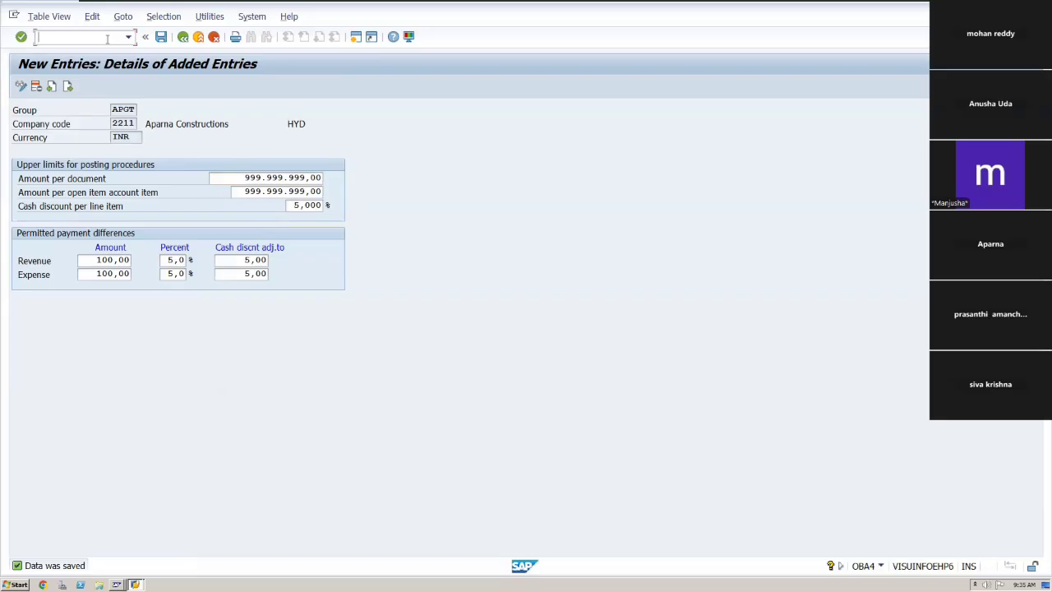
{"action": "type", "text": "/"}
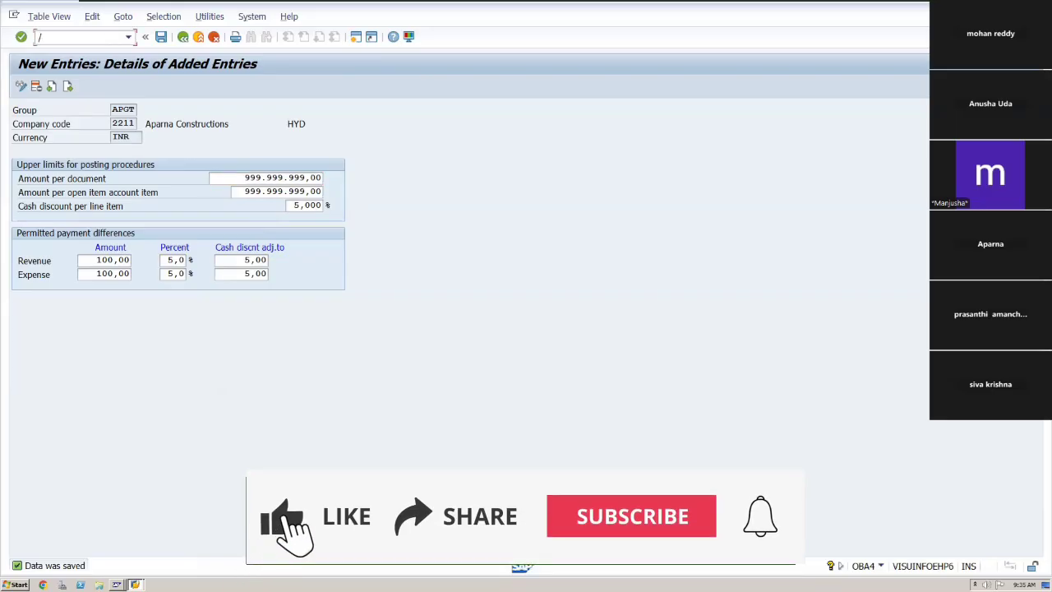
{"action": "mouse_move", "coordinate": [875, 7]}
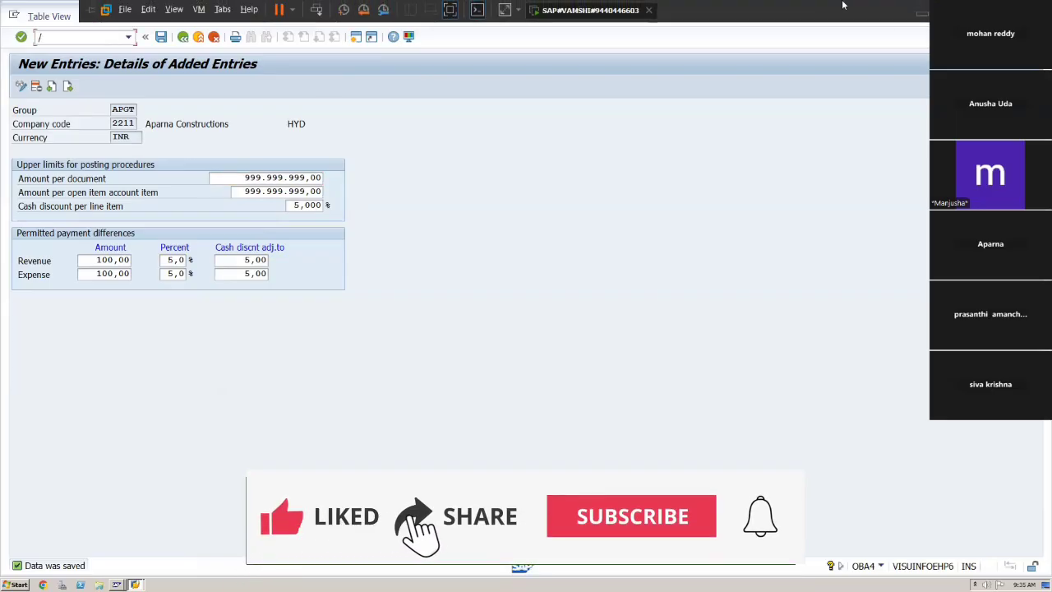
{"action": "left_click", "coordinate": [921, 13]}
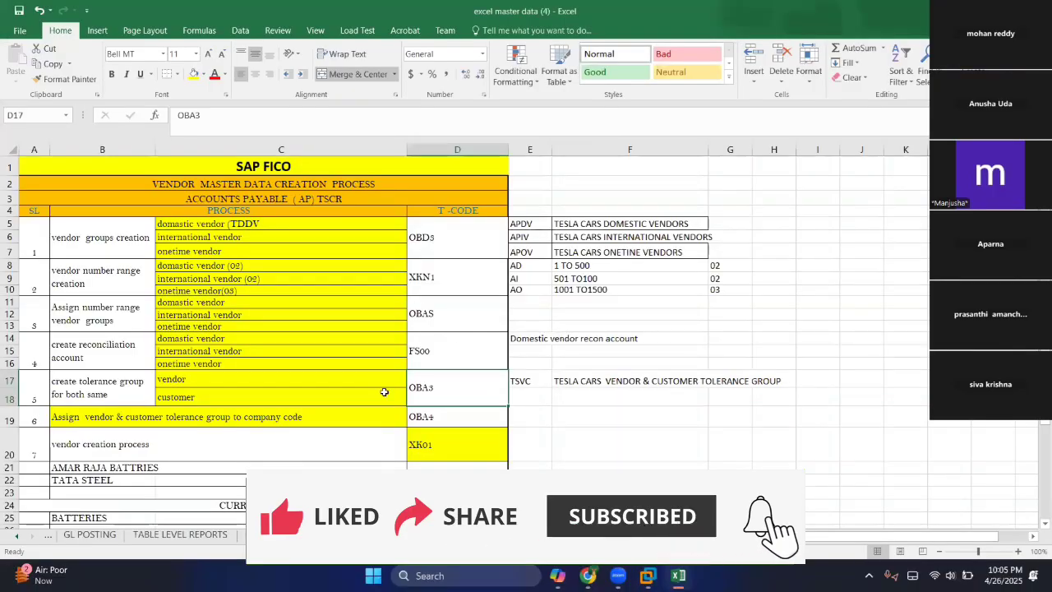
{"action": "left_click", "coordinate": [529, 400]}
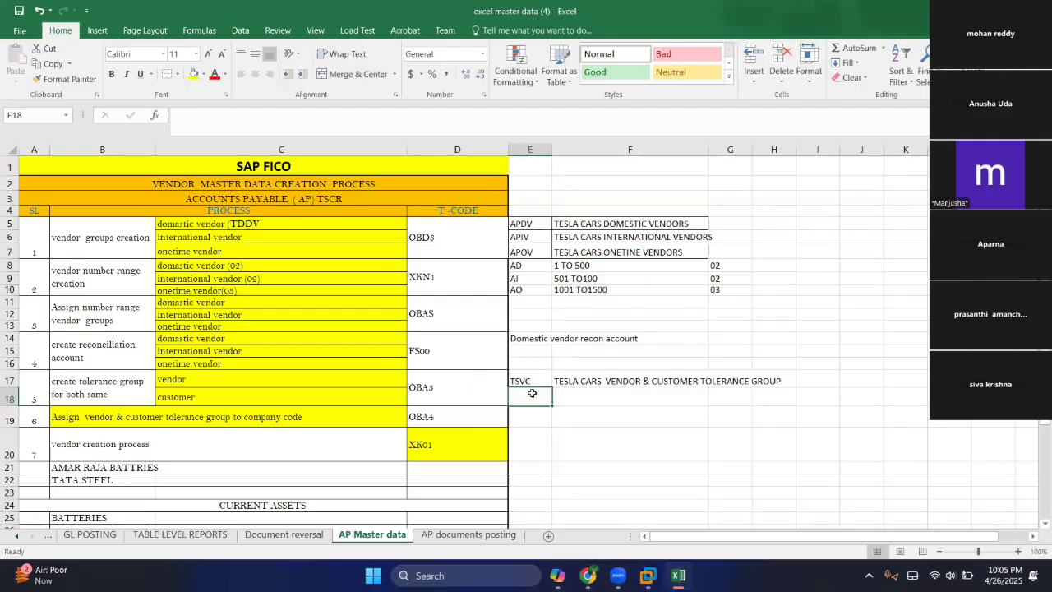
{"action": "type", "text": "ap"}
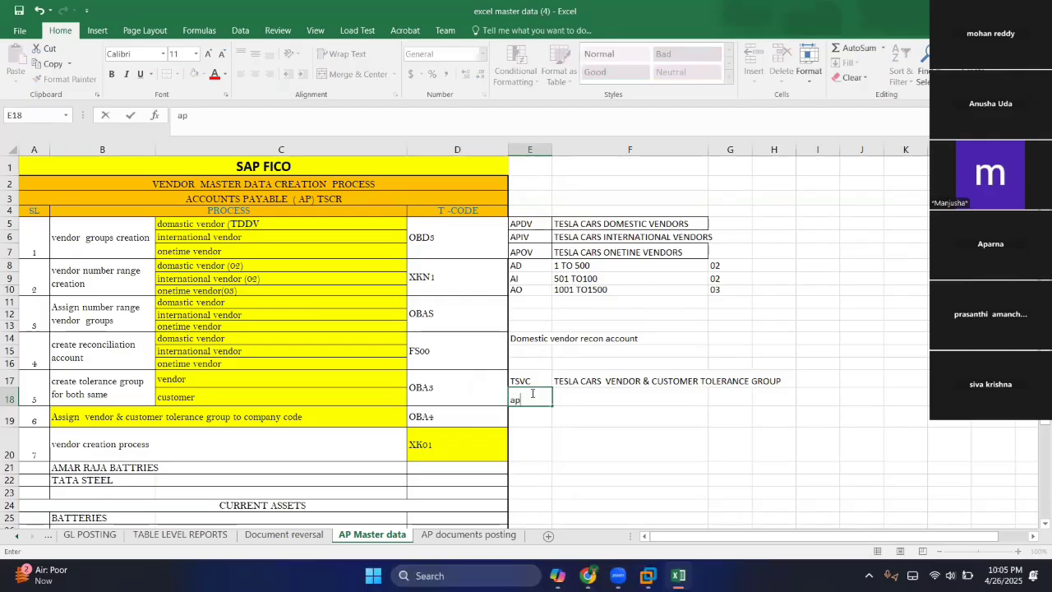
{"action": "key", "text": "BackSpace"}
{"action": "key", "text": "BackSpace"}
{"action": "type", "text": "APGT"}
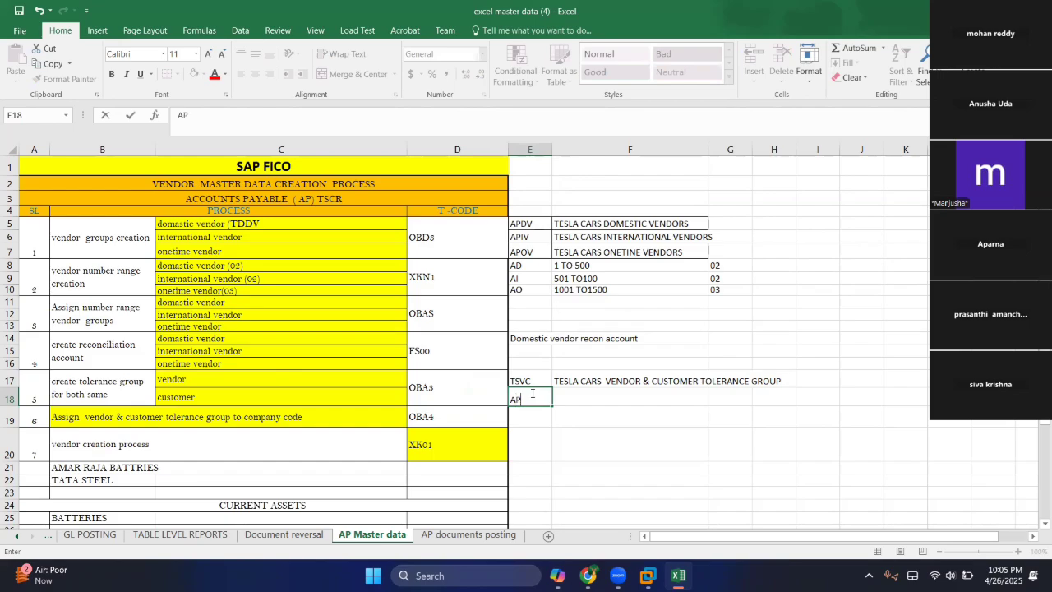
{"action": "left_click", "coordinate": [593, 400]}
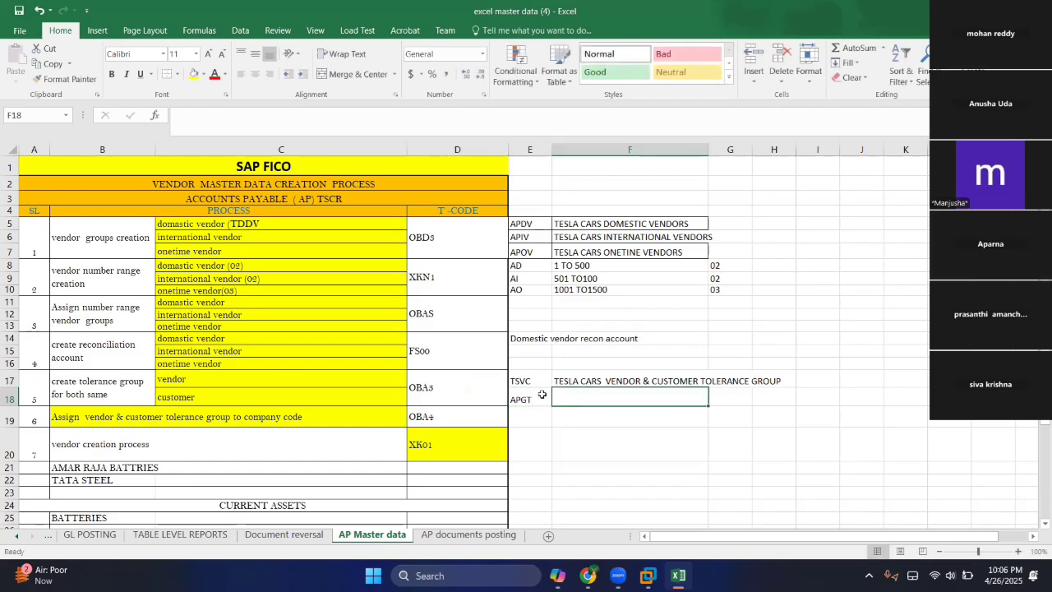
Clear the TSVC code from cell E17 and switch back to SAP.
{"action": "left_click", "coordinate": [521, 381]}
{"action": "key", "text": "Delete"}
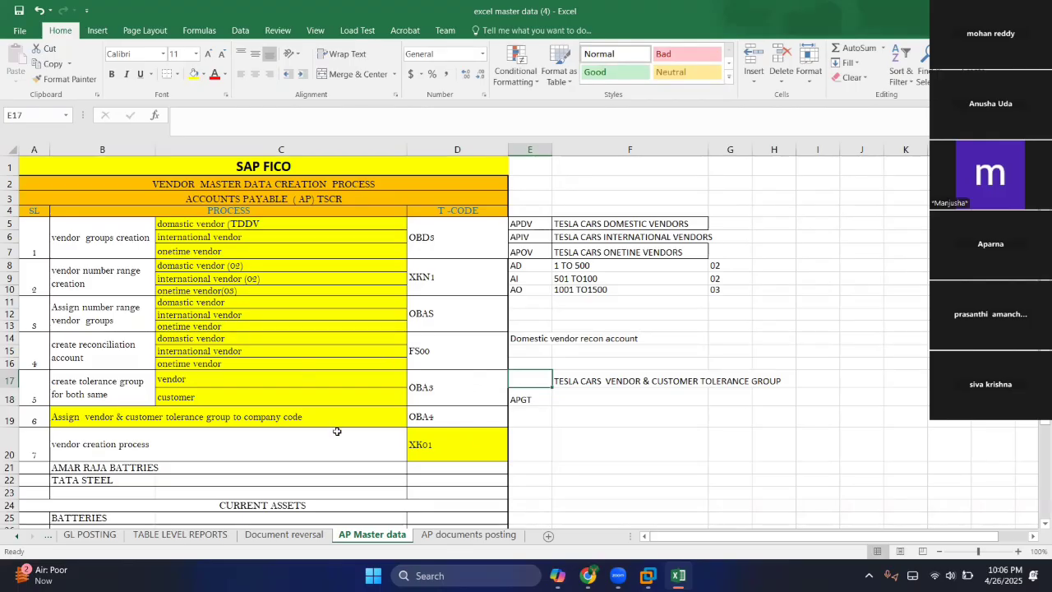
{"action": "left_click", "coordinate": [521, 412]}
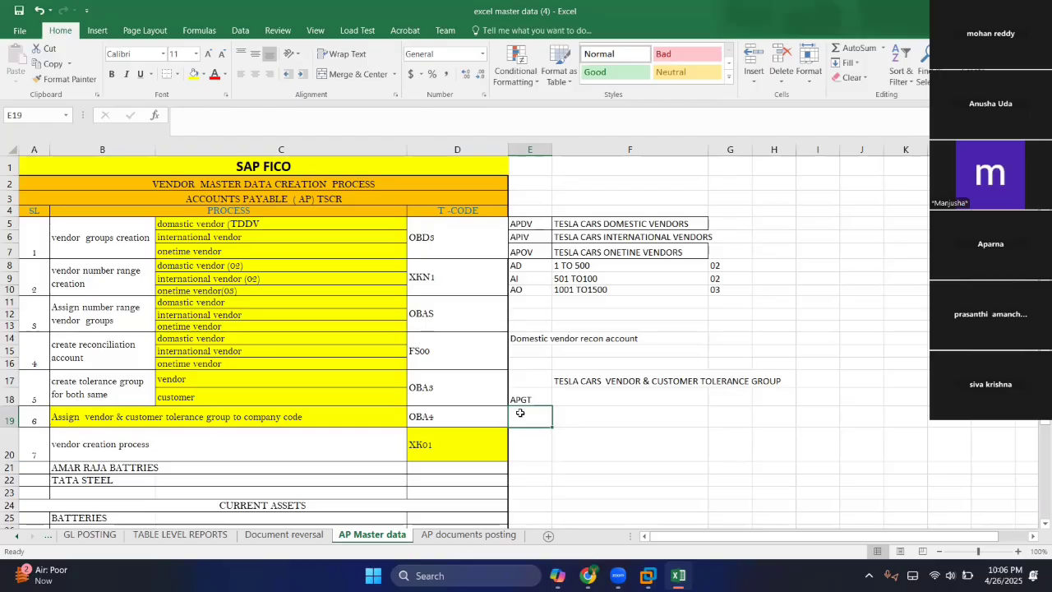
{"action": "left_click", "coordinate": [457, 403]}
{"action": "key", "text": "alt+Tab"}
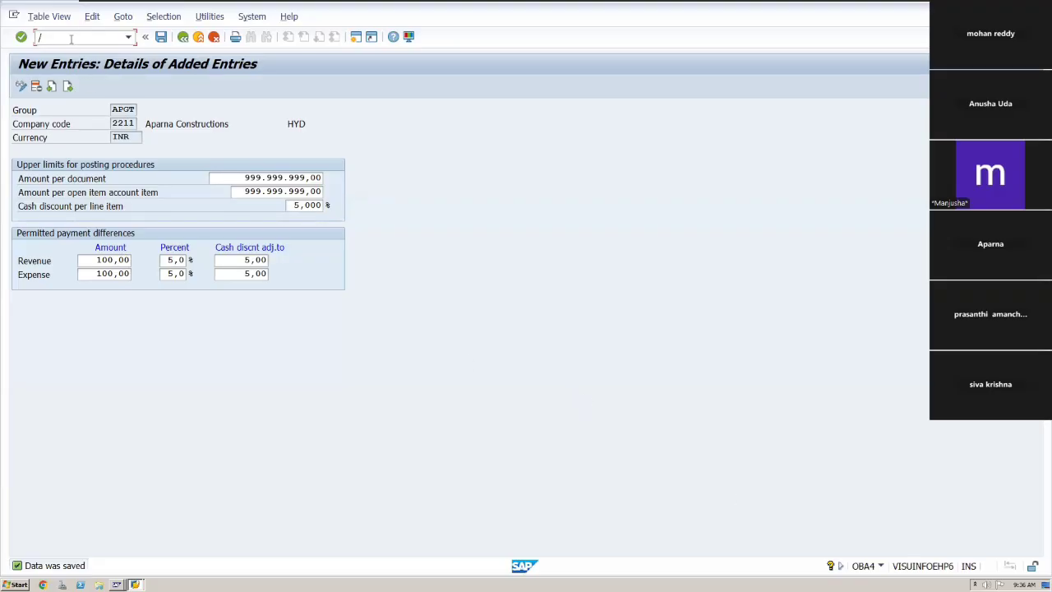
Open OBA3 and position the customer/vendor tolerances list on company code 2211, selecting the APTG row.
{"action": "type", "text": "o"}
{"action": "key", "text": "BackSpace"}
{"action": "type", "text": "noba3"}
{"action": "key", "text": "Return"}
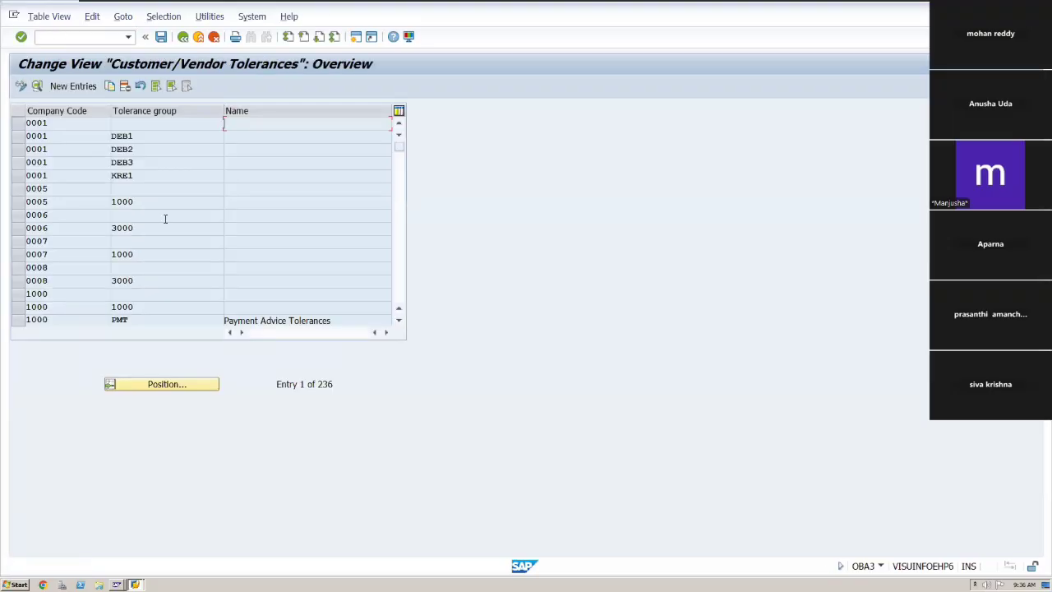
{"action": "left_click", "coordinate": [166, 385]}
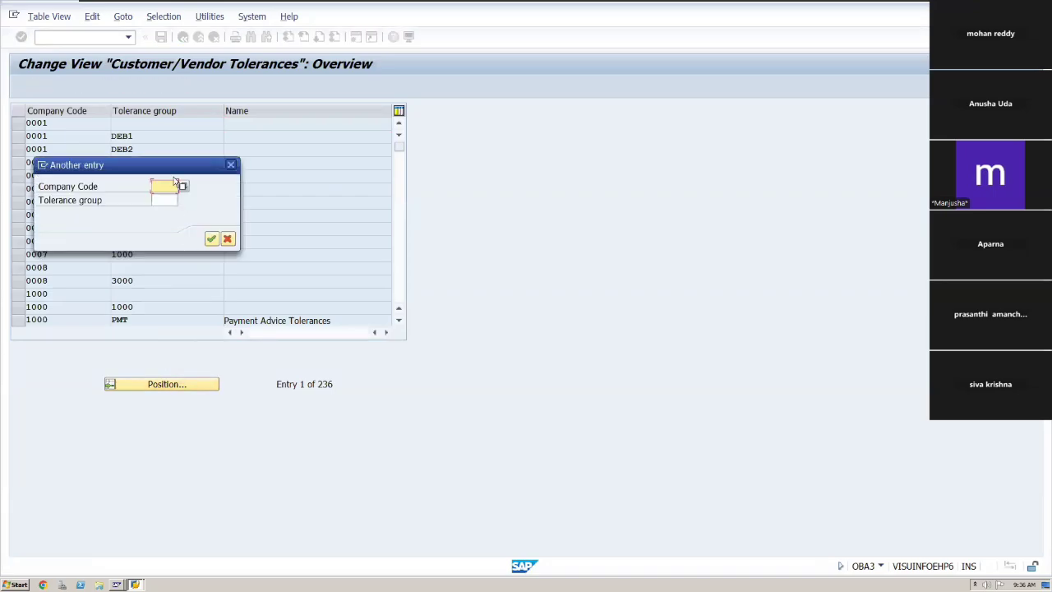
{"action": "type", "text": "2211"}
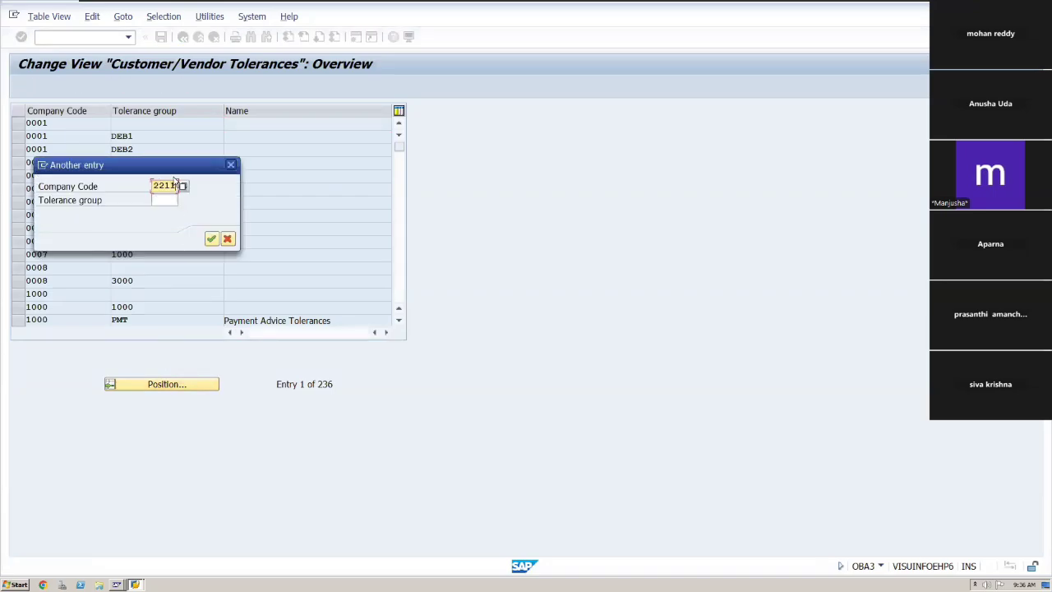
{"action": "left_click", "coordinate": [211, 239]}
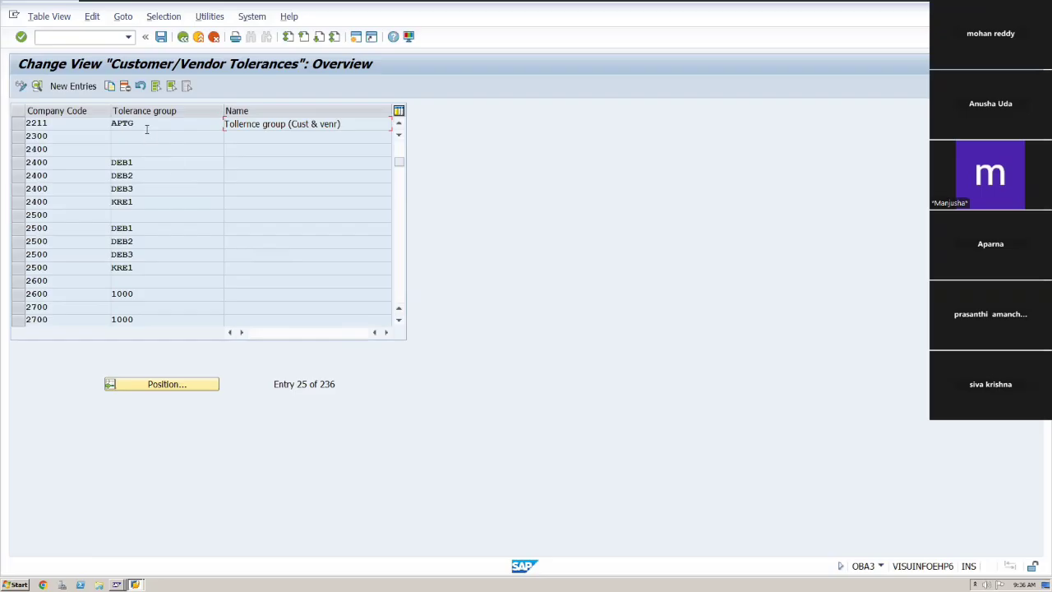
{"action": "left_click", "coordinate": [140, 125]}
{"action": "left_click", "coordinate": [15, 128]}
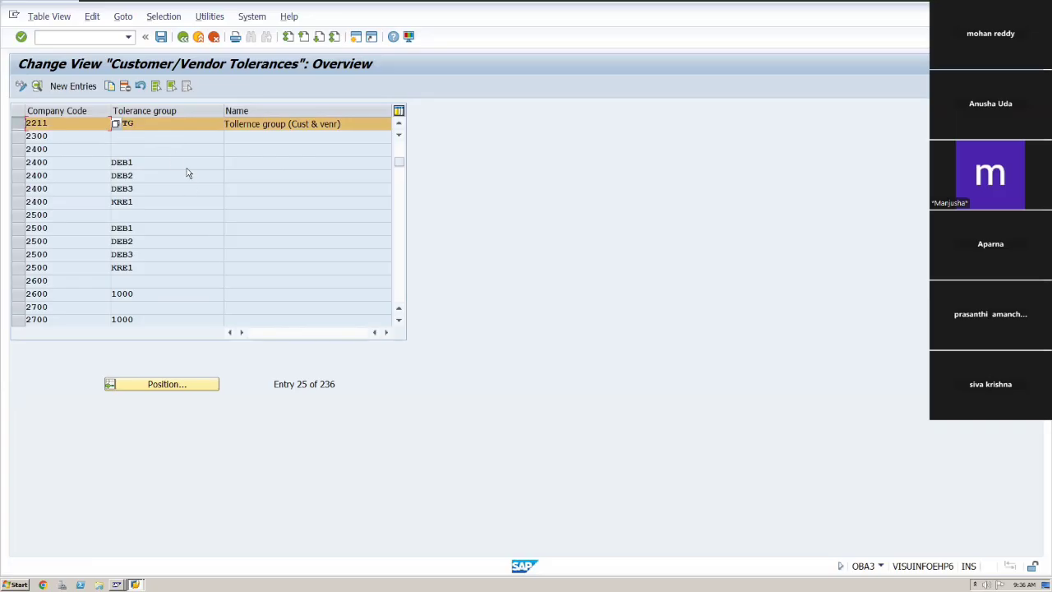
{"action": "key", "text": "alt+Tab"}
{"action": "key", "text": "alt+Tab"}
{"action": "type", "text": "AP"}
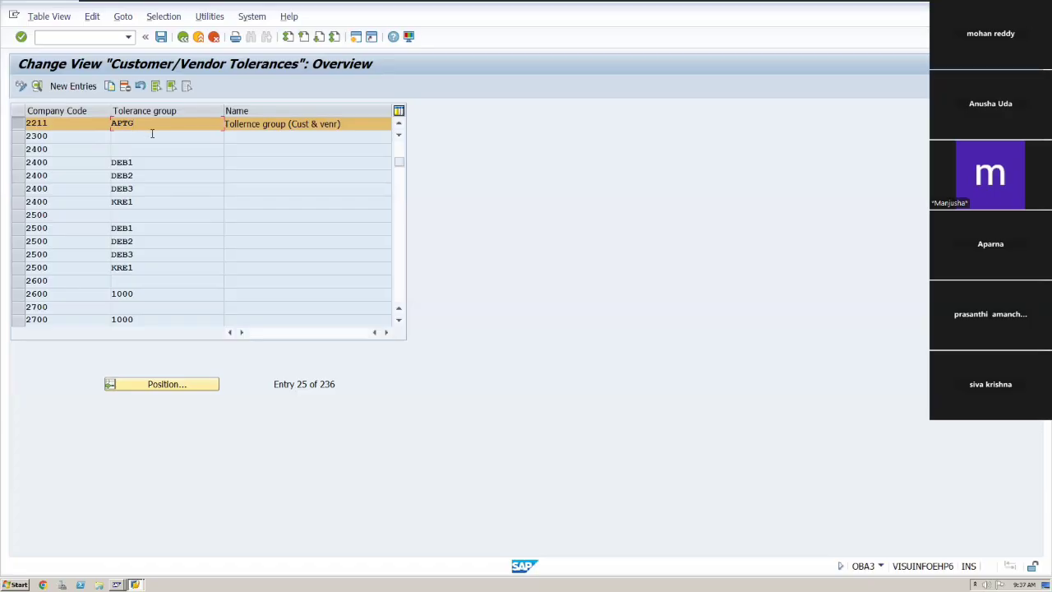
Delete the APTG tolerance entry for company code 2211 and save the deletion under the customizing request.
{"action": "left_click", "coordinate": [125, 86]}
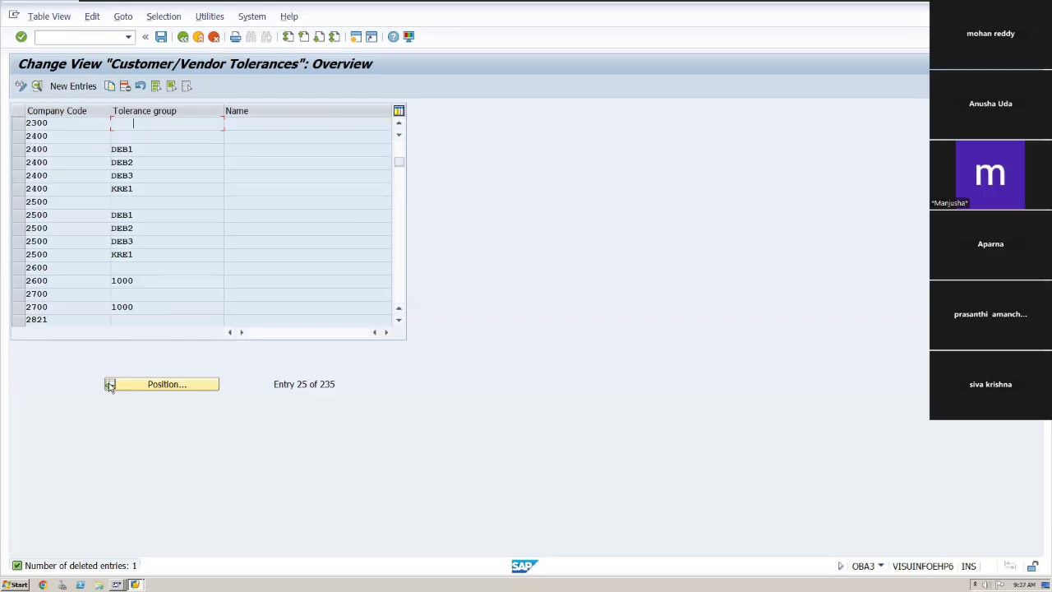
{"action": "left_click", "coordinate": [162, 38]}
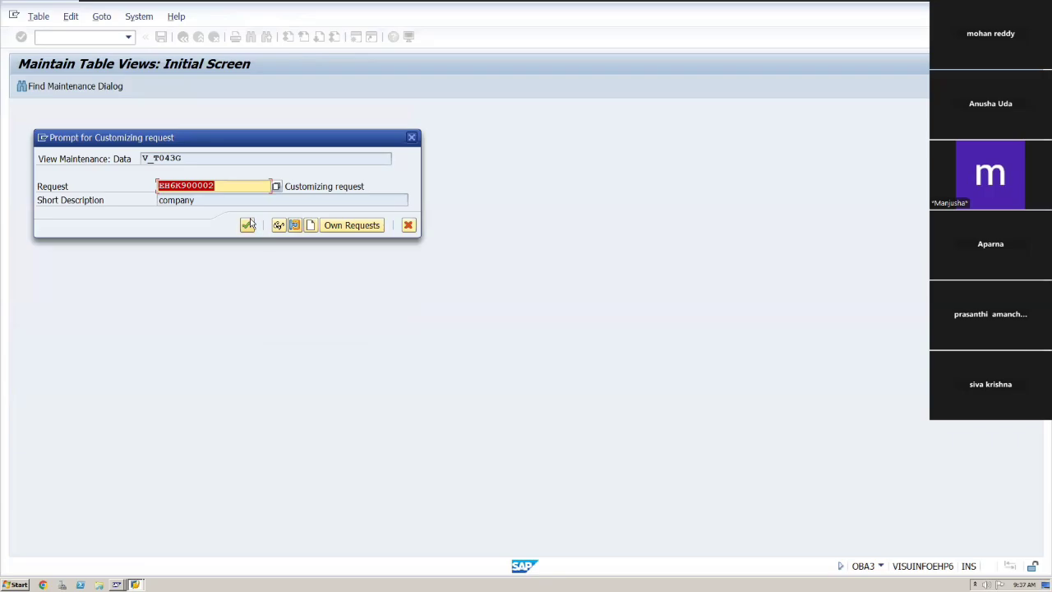
{"action": "left_click", "coordinate": [246, 225]}
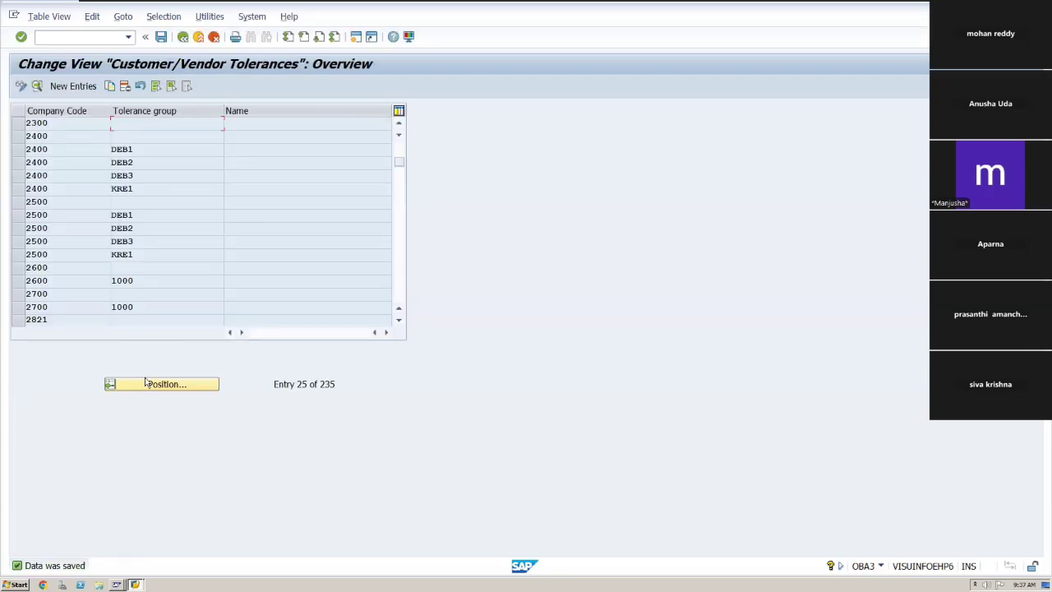
Add a new tolerance entry for company code 2211 with group APGT and description Tollernce group (Cust & venr).
{"action": "left_click", "coordinate": [146, 384]}
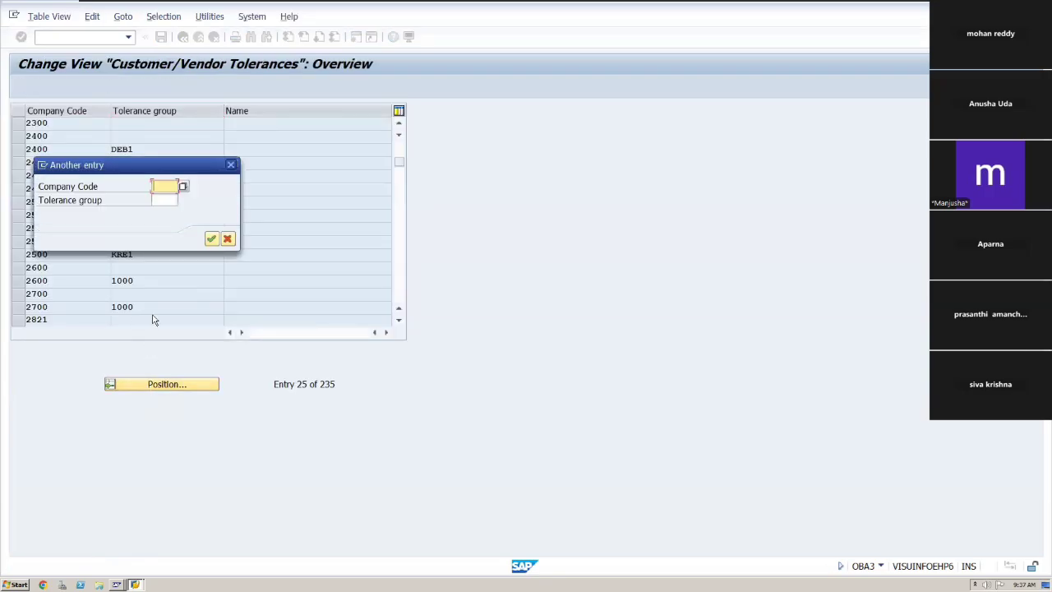
{"action": "type", "text": "2211"}
{"action": "left_click", "coordinate": [211, 240]}
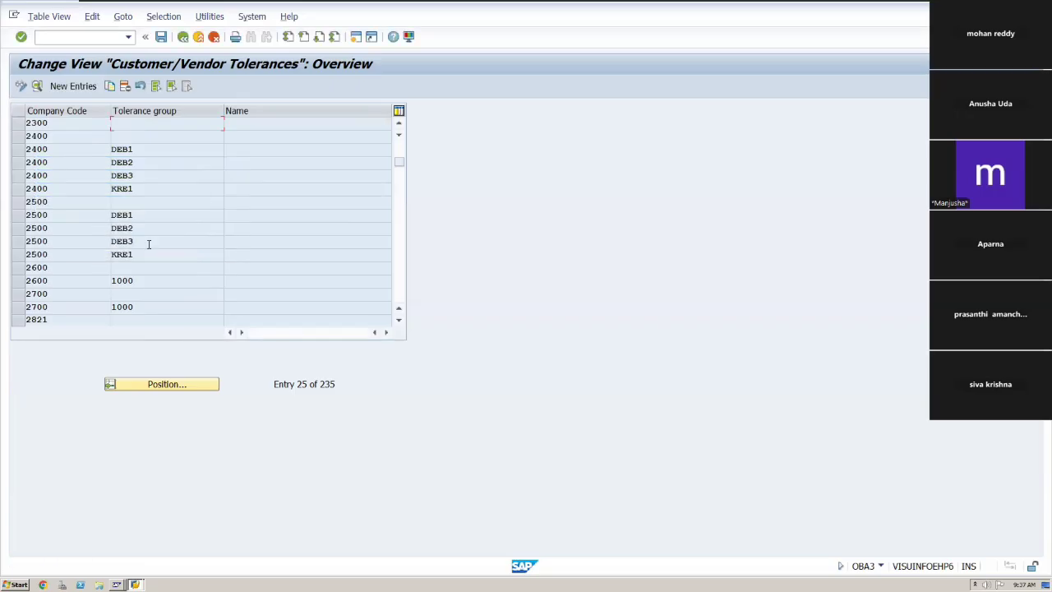
{"action": "left_click", "coordinate": [75, 86]}
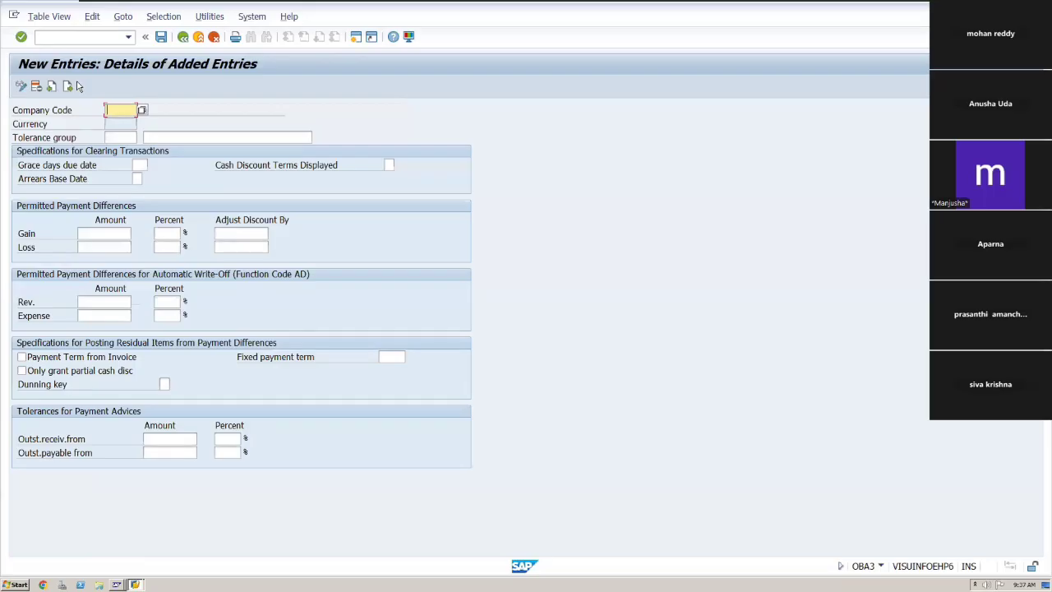
{"action": "type", "text": "22111"}
{"action": "key", "text": "Tab"}
{"action": "type", "text": "APGT"}
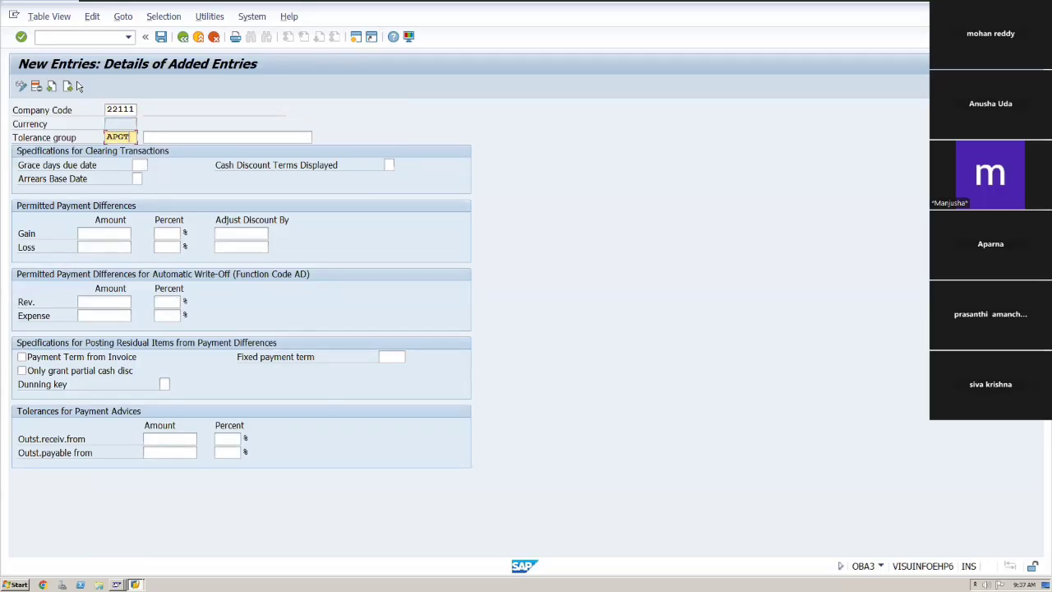
{"action": "key", "text": "Tab"}
{"action": "type", "text": "Aparna"}
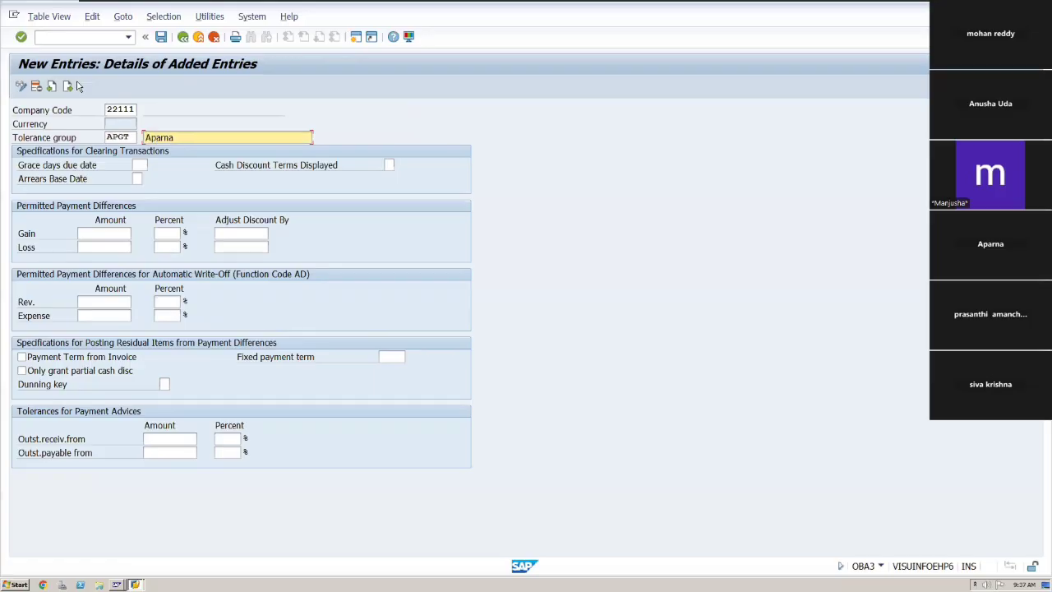
{"action": "key", "text": "BackSpace"}
{"action": "key", "text": "BackSpace"}
{"action": "key", "text": "BackSpace"}
{"action": "key", "text": "BackSpace"}
{"action": "key", "text": "BackSpace"}
{"action": "key", "text": "BackSpace"}
{"action": "key", "text": "BackSpace"}
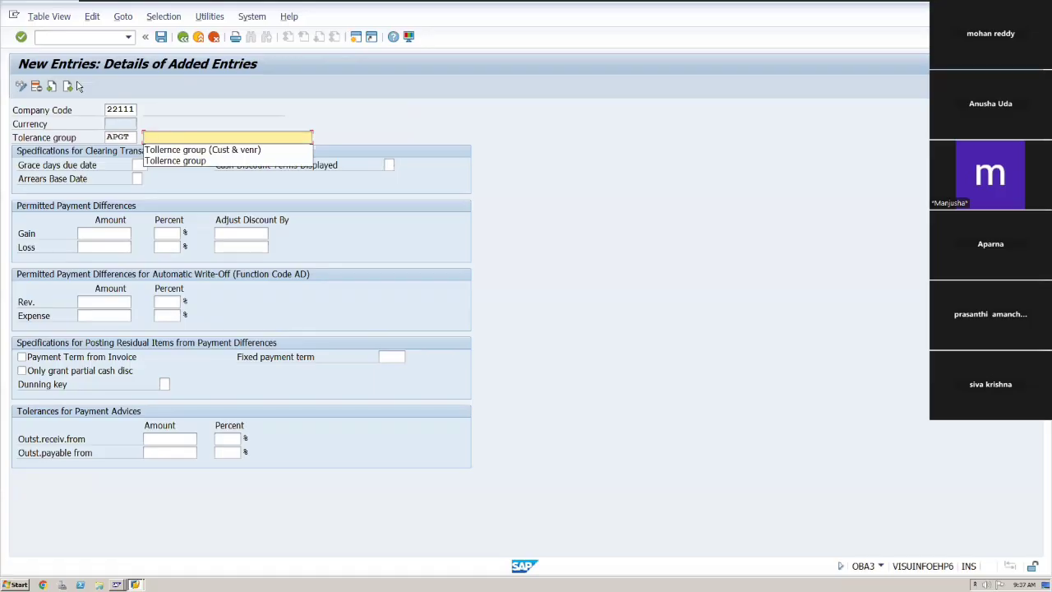
{"action": "key", "text": "Down"}
{"action": "key", "text": "Return"}
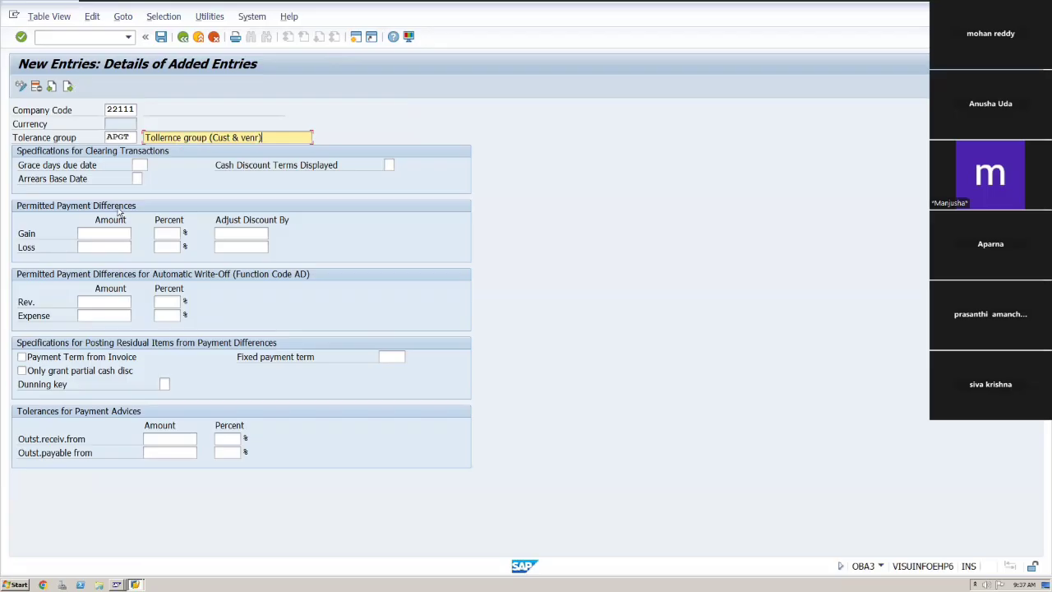
{"action": "key", "text": "Tab"}
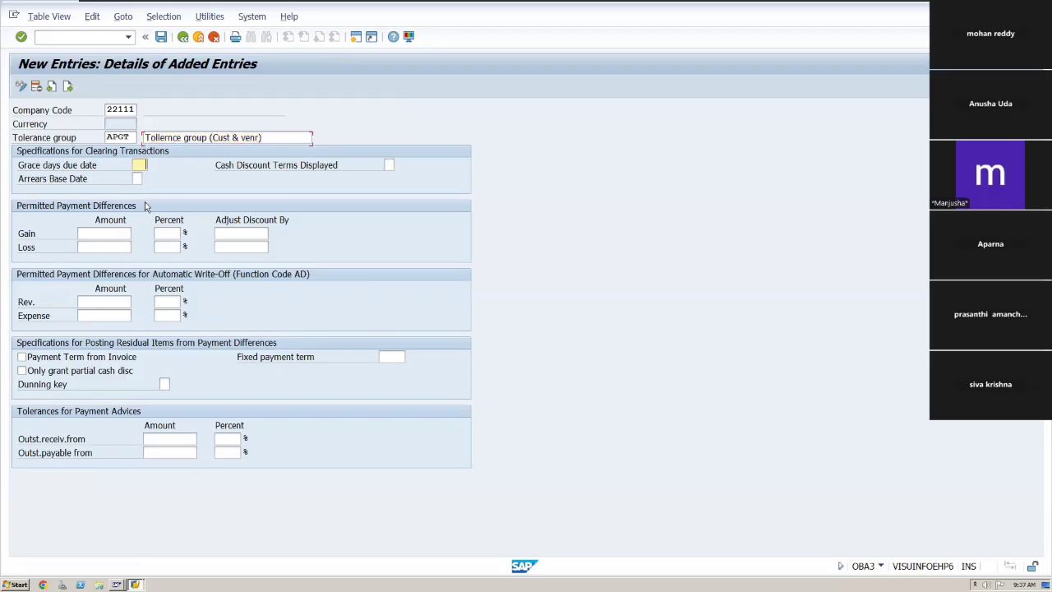
{"action": "key", "text": "Tab"}
{"action": "key", "text": "Tab"}
{"action": "left_click", "coordinate": [136, 109]}
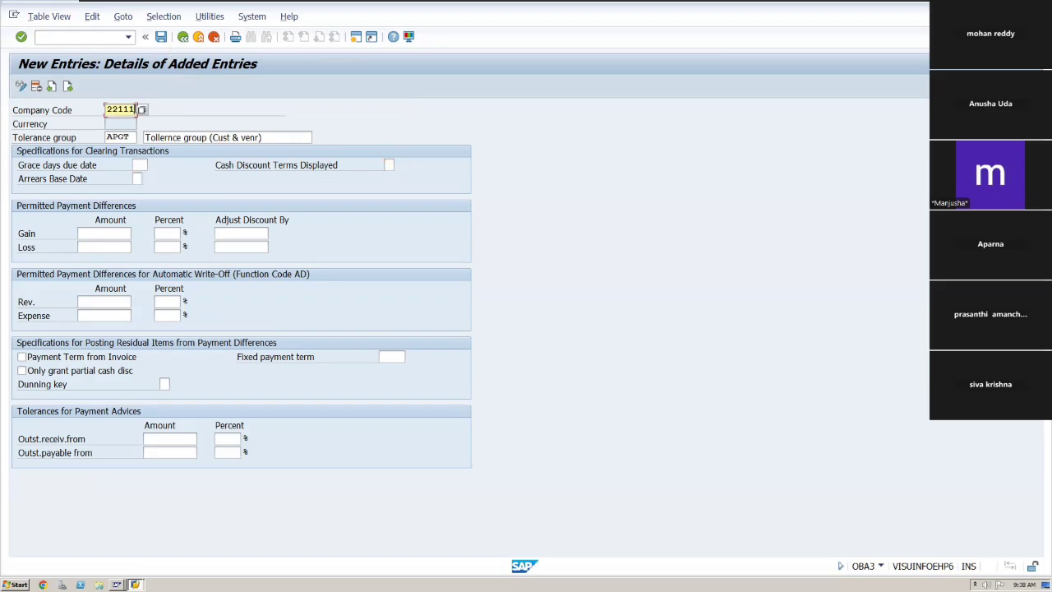
{"action": "key", "text": "BackSpace"}
{"action": "key", "text": "Tab"}
Save the new APGT tolerance entry and return to the customer/vendor tolerances overview.
{"action": "left_click", "coordinate": [162, 39]}
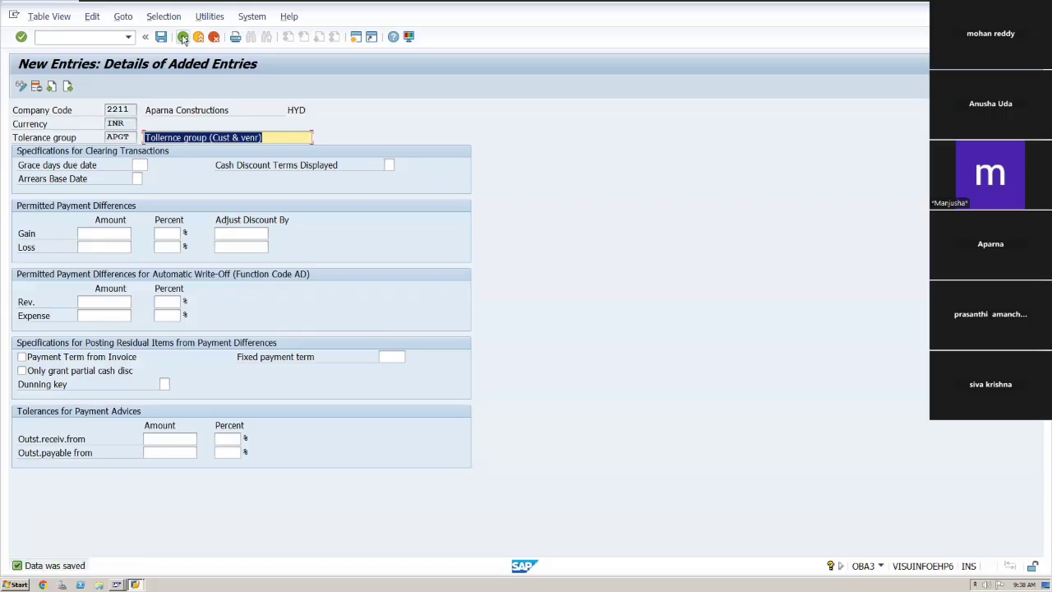
{"action": "left_click", "coordinate": [182, 37]}
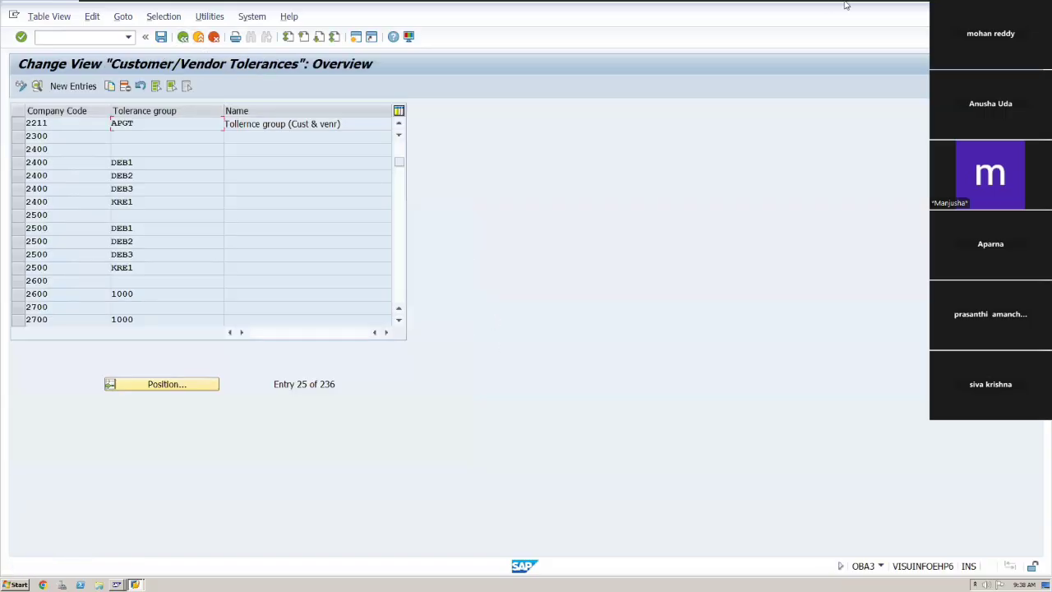
{"action": "mouse_move", "coordinate": [847, 4]}
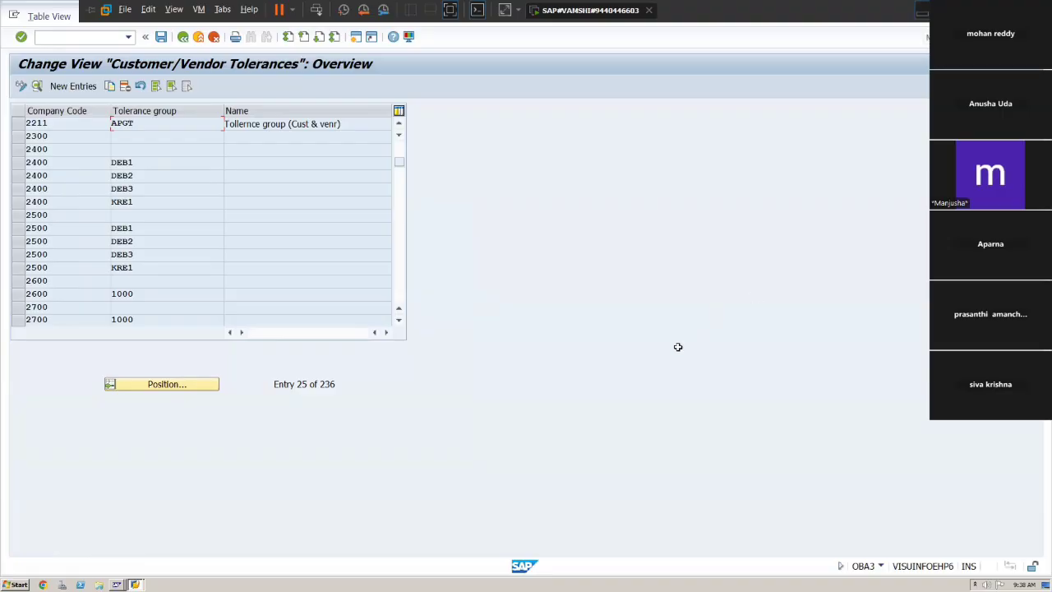
Switch to the Excel process sheet and review the remaining vendor process steps and their T-codes.
{"action": "key", "text": "alt+Tab"}
{"action": "left_click", "coordinate": [496, 423]}
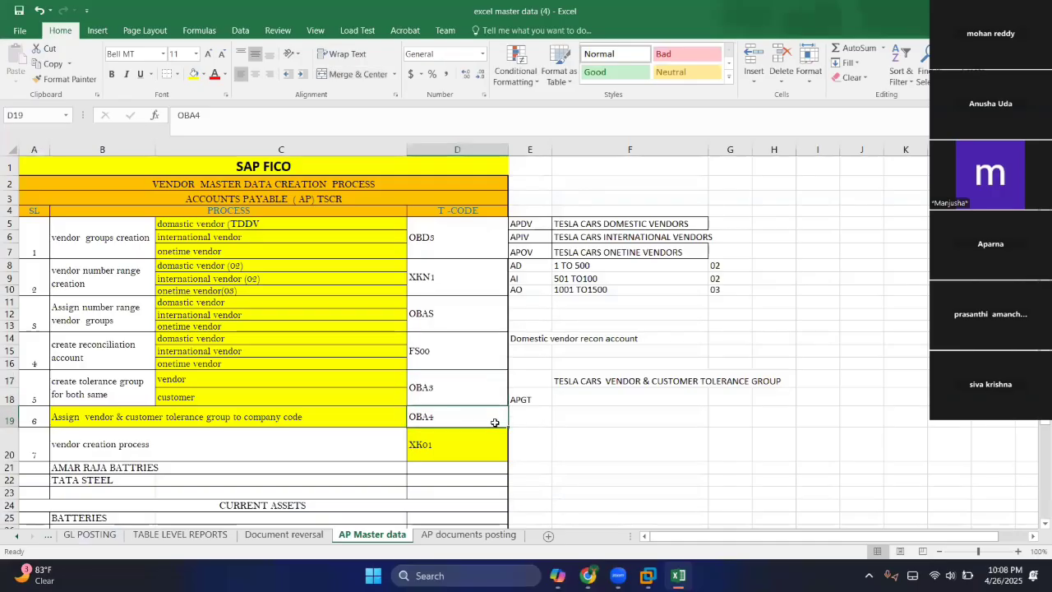
{"action": "key", "text": "Right"}
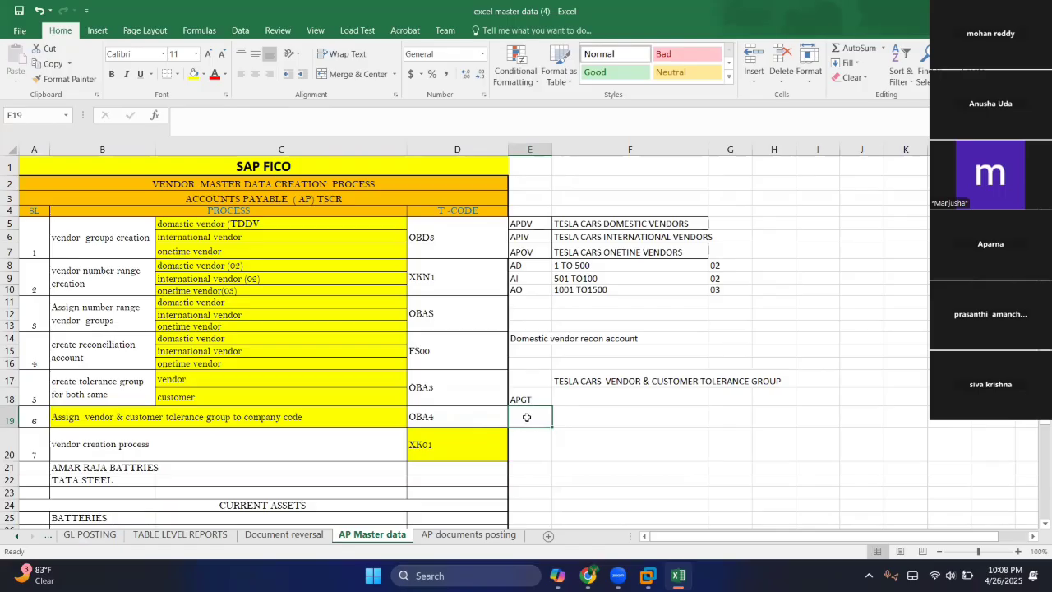
{"action": "left_click", "coordinate": [426, 453]}
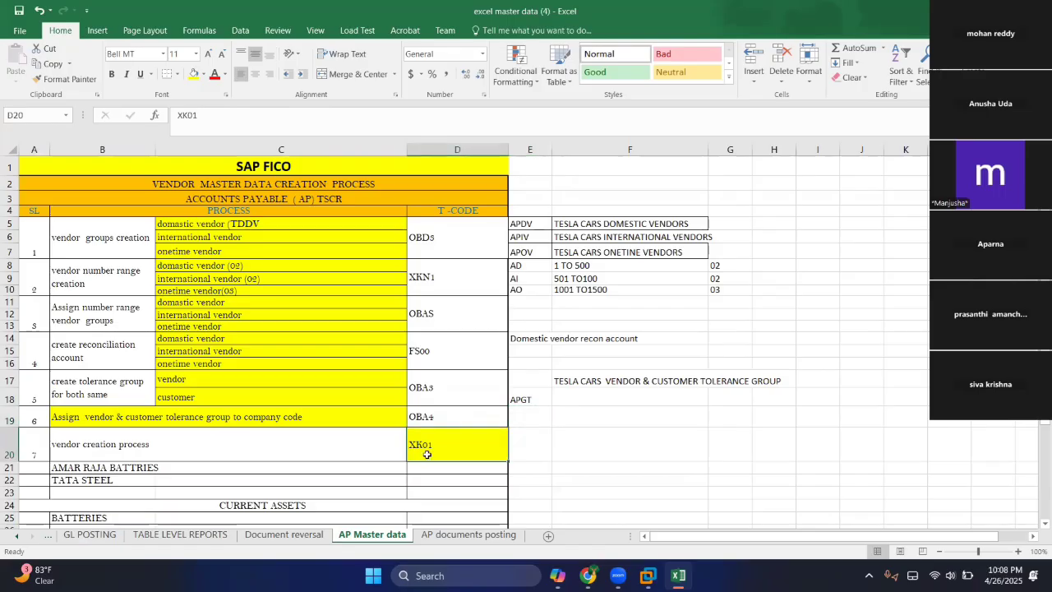
{"action": "key", "text": "Down"}
{"action": "key", "text": "Down"}
{"action": "key", "text": "Down"}
{"action": "key", "text": "Down"}
{"action": "key", "text": "Down"}
{"action": "key", "text": "Down"}
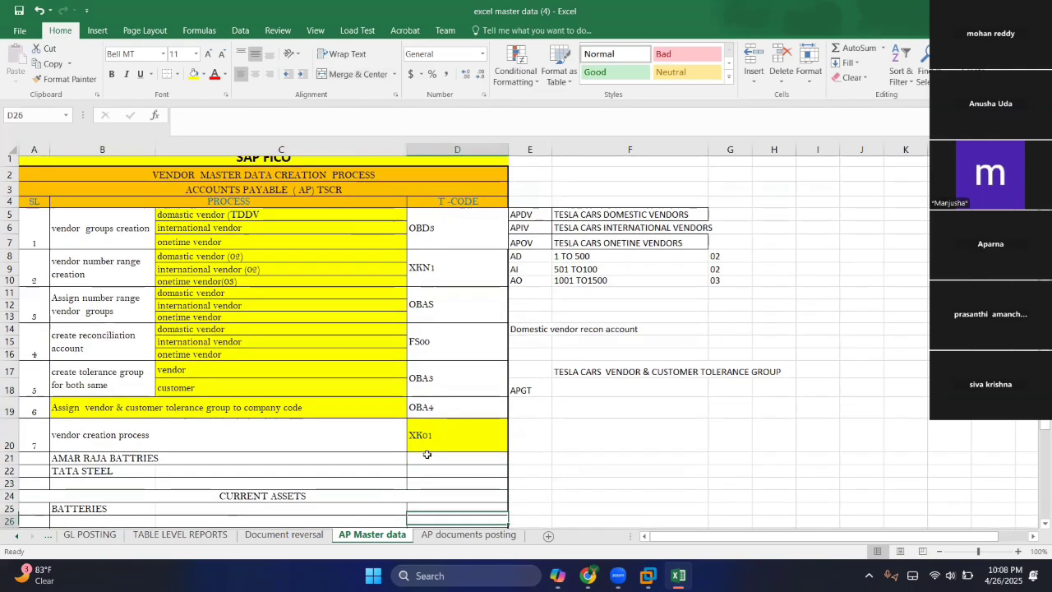
{"action": "key", "text": "Down"}
{"action": "key", "text": "Down"}
{"action": "key", "text": "Down"}
{"action": "key", "text": "Down"}
{"action": "key", "text": "Down"}
{"action": "key", "text": "Down"}
{"action": "key", "text": "Down"}
{"action": "key", "text": "Down"}
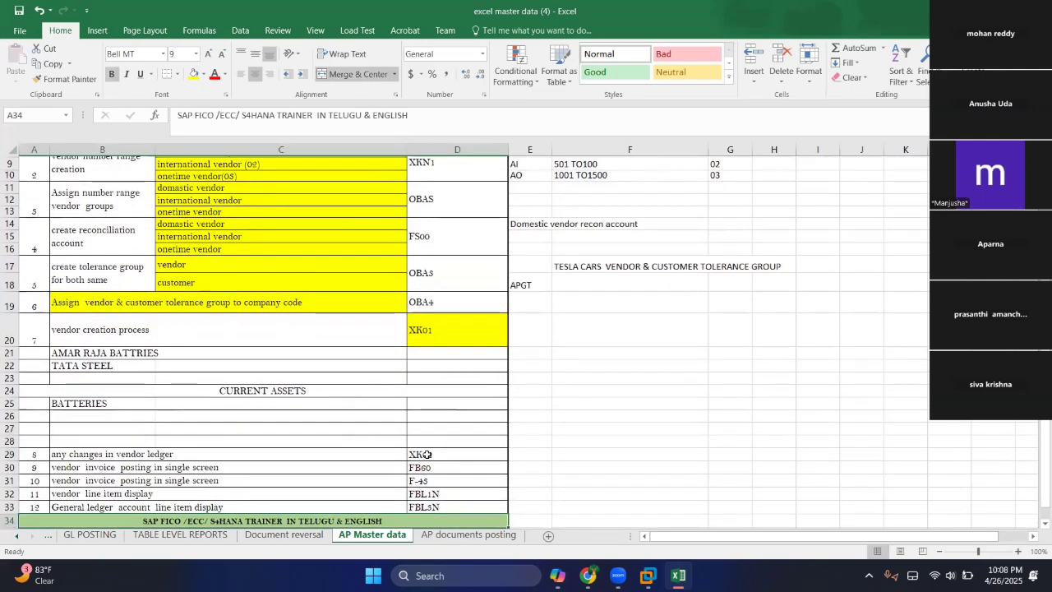
{"action": "key", "text": "Down"}
{"action": "key", "text": "Down"}
{"action": "key", "text": "Down"}
{"action": "key", "text": "Down"}
{"action": "key", "text": "Up"}
{"action": "key", "text": "Up"}
{"action": "key", "text": "Up"}
{"action": "key", "text": "Up"}
{"action": "key", "text": "Up"}
{"action": "key", "text": "Up"}
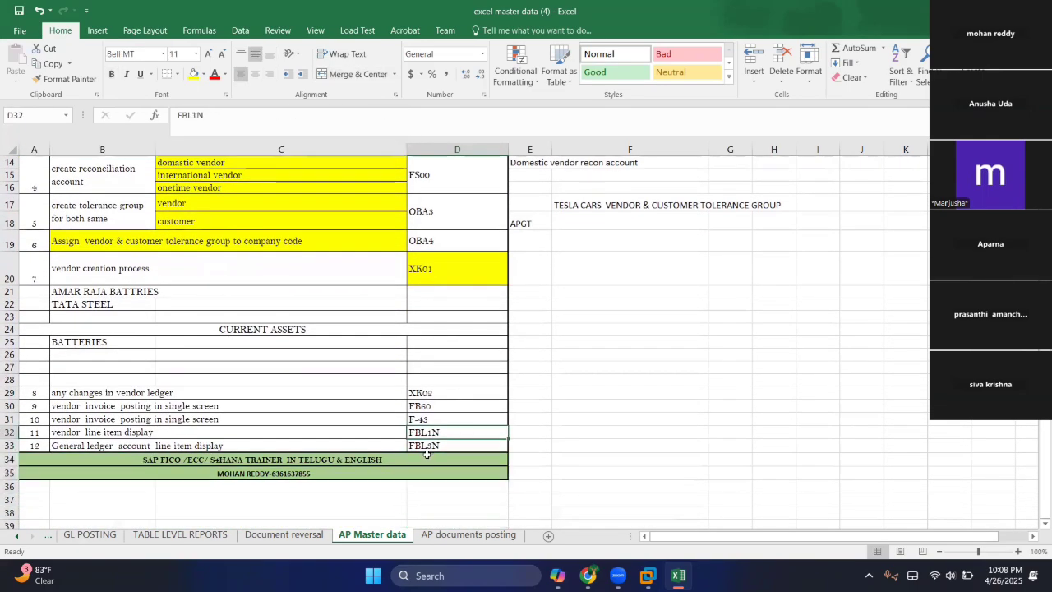
{"action": "key", "text": "Up"}
{"action": "key", "text": "Up"}
{"action": "key", "text": "Up"}
{"action": "key", "text": "Up"}
{"action": "key", "text": "Up"}
{"action": "key", "text": "Up"}
{"action": "key", "text": "Up"}
{"action": "key", "text": "Up"}
{"action": "key", "text": "Up"}
{"action": "key", "text": "Up"}
{"action": "key", "text": "Up"}
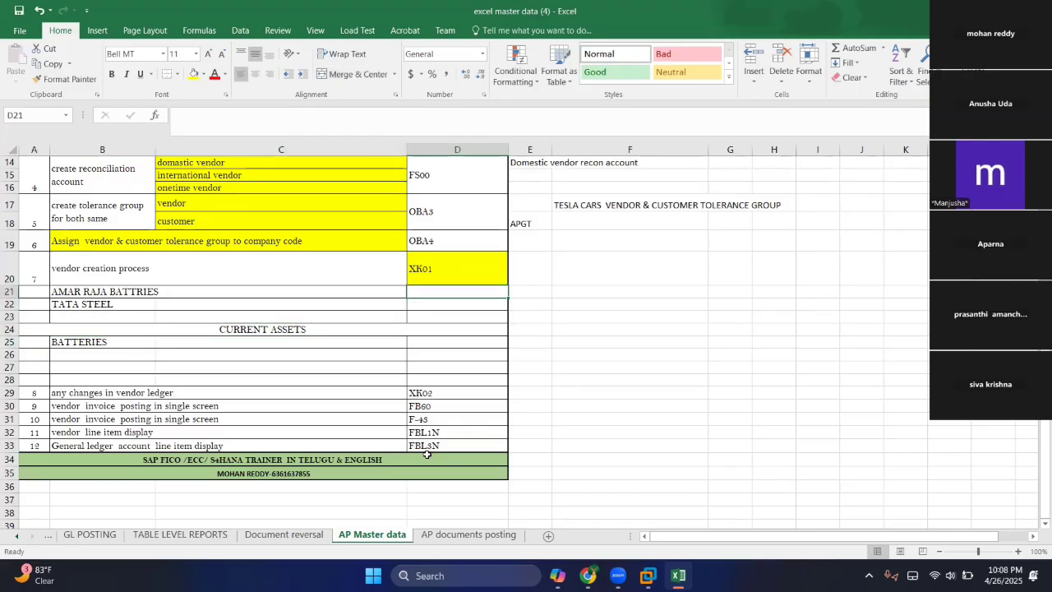
{"action": "key", "text": "Up"}
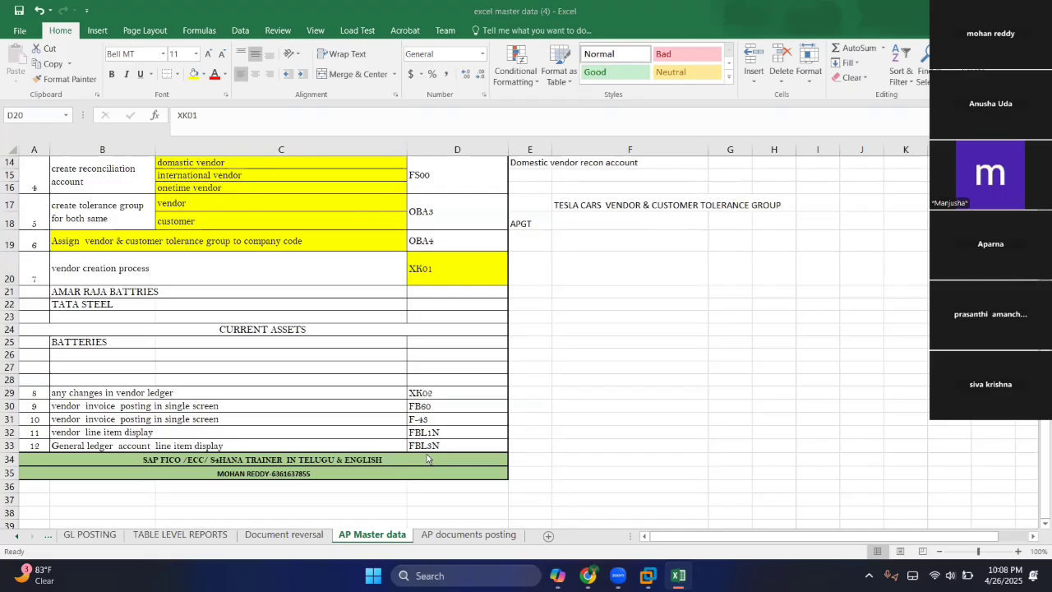
Switch back to SAP and start transaction XK01 to create a vendor.
{"action": "key", "text": "alt+Tab"}
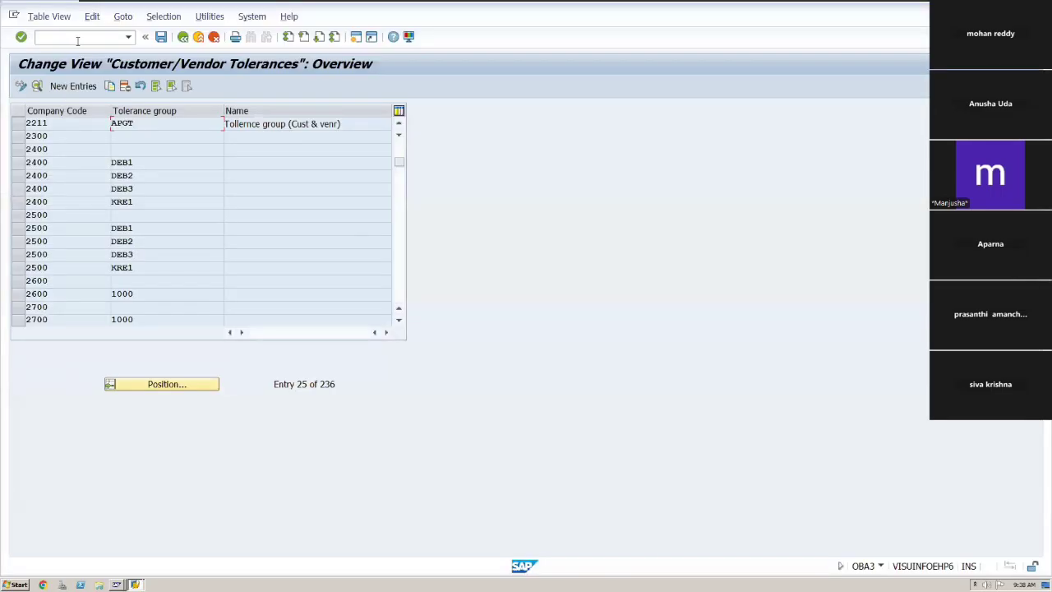
{"action": "type", "text": "/nxk01"}
{"action": "key", "text": "Return"}
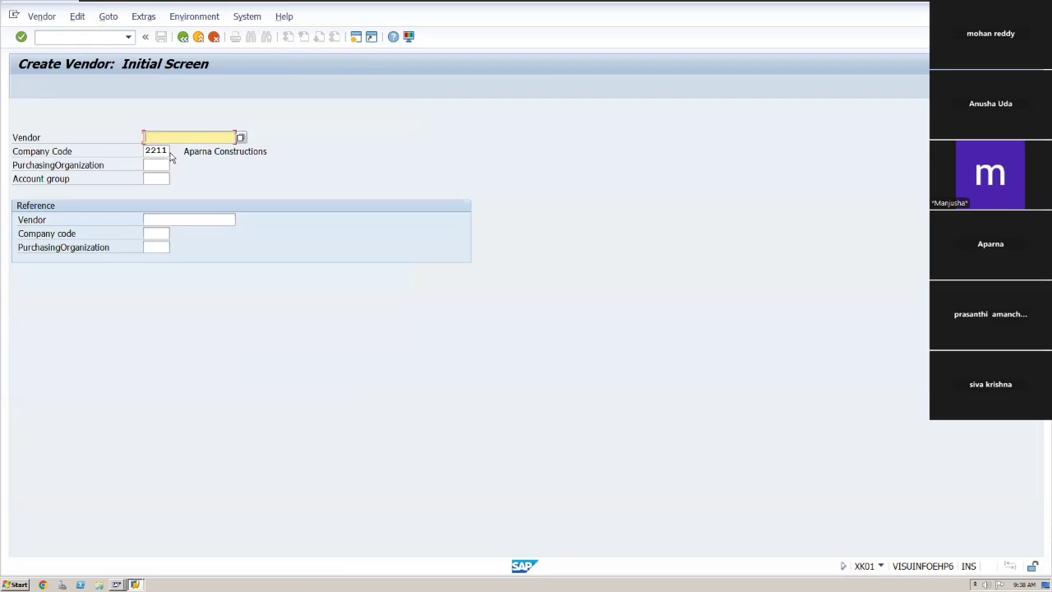
{"action": "left_click", "coordinate": [240, 137]}
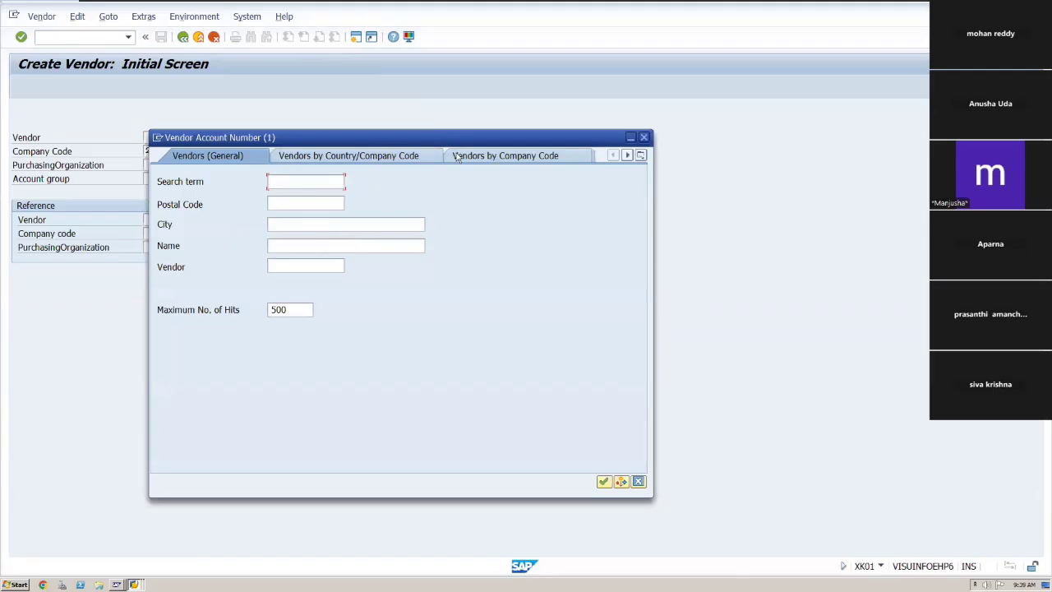
{"action": "left_click", "coordinate": [392, 156]}
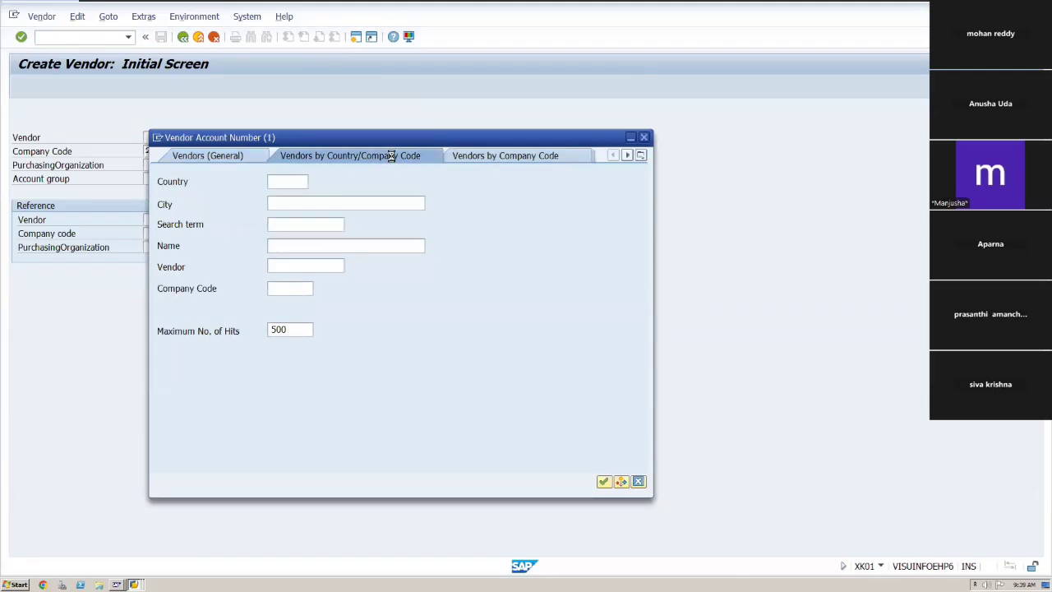
{"action": "left_click", "coordinate": [505, 161]}
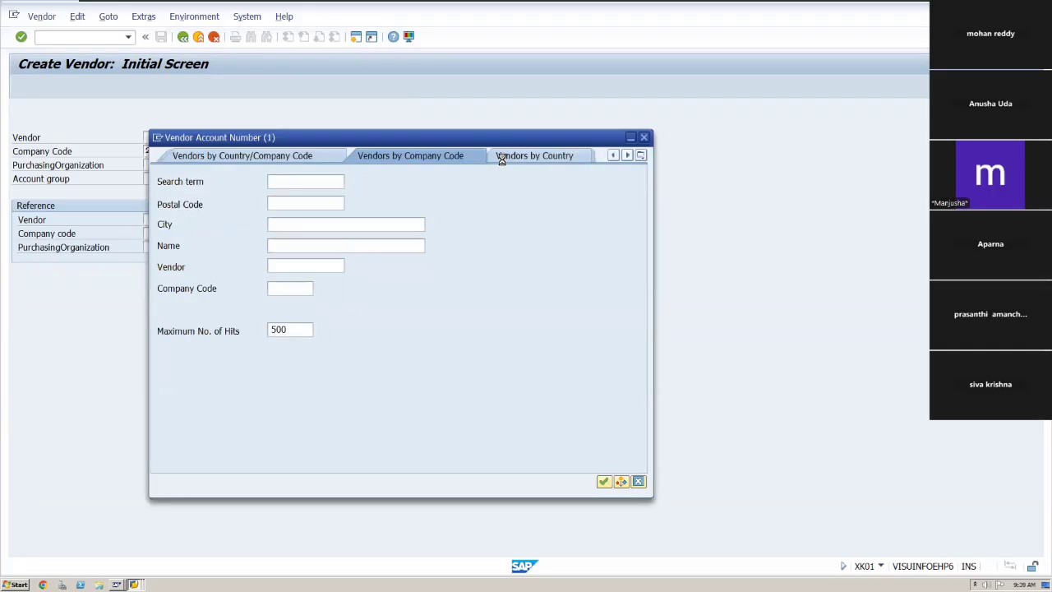
{"action": "left_click", "coordinate": [646, 138]}
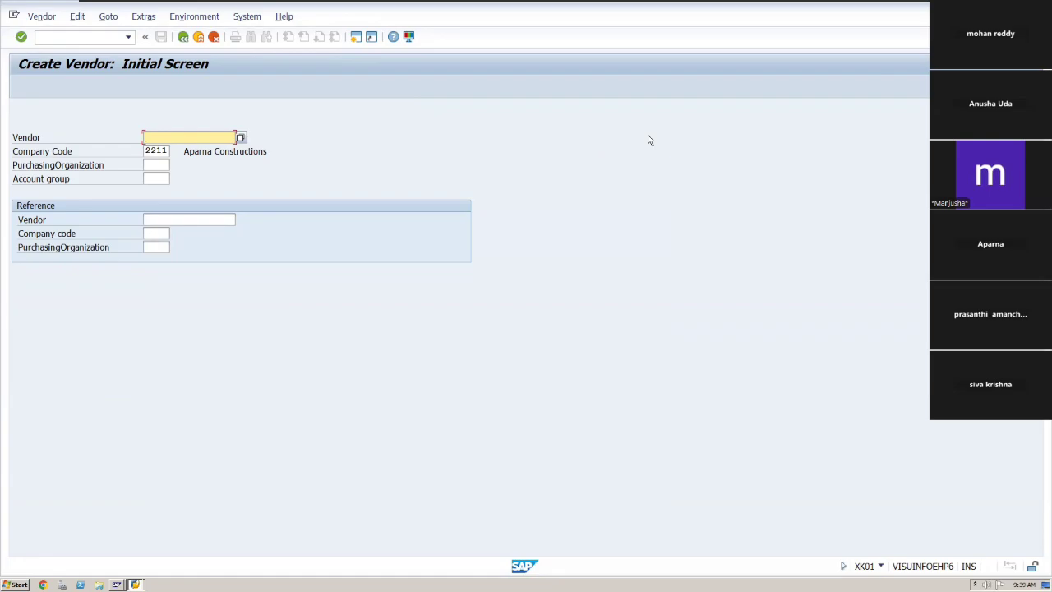
Set the vendor account group to APDV for company code 2211 on the Create Vendor initial screen.
{"action": "key", "text": "Return"}
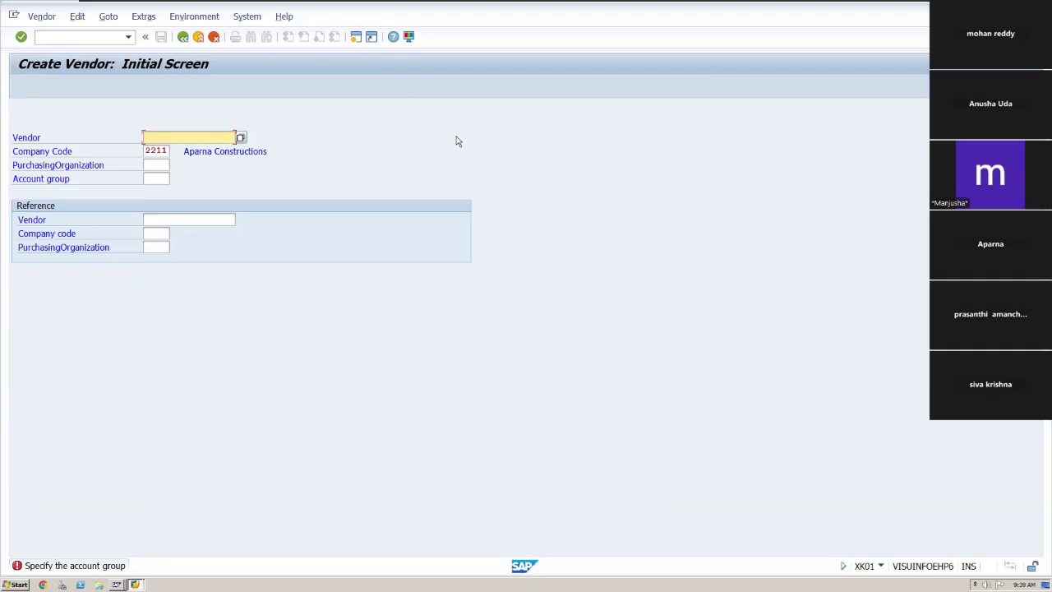
{"action": "left_click", "coordinate": [158, 179]}
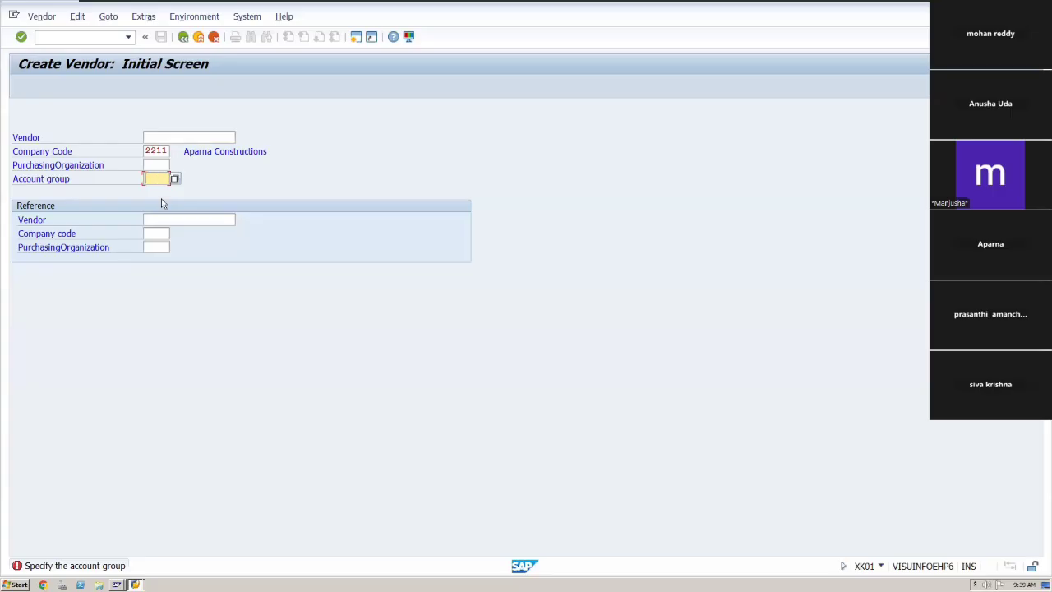
{"action": "left_click", "coordinate": [175, 179]}
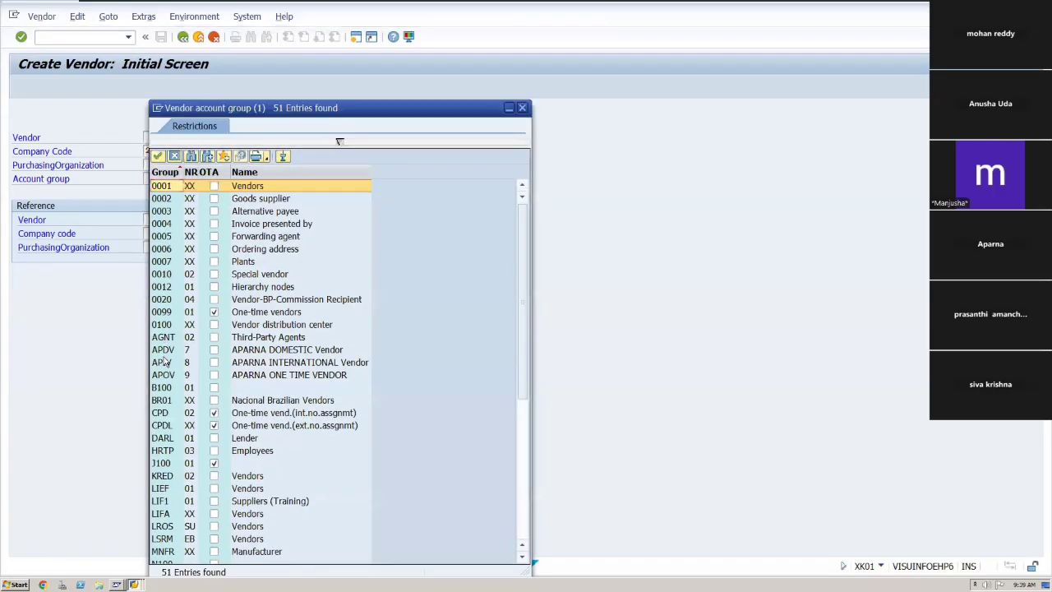
{"action": "left_click", "coordinate": [163, 352]}
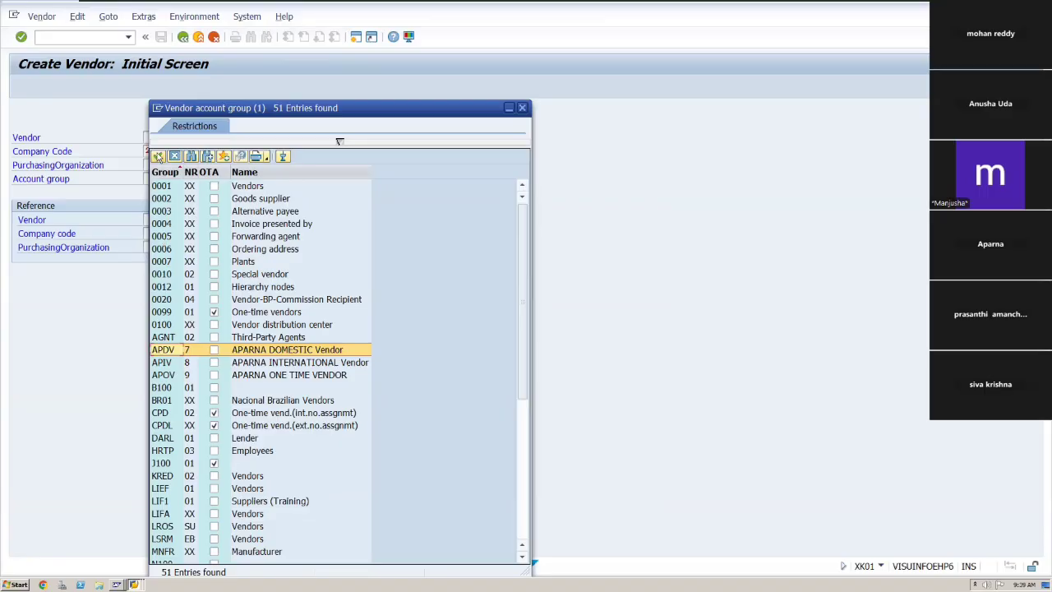
{"action": "left_click", "coordinate": [157, 156]}
{"action": "key", "text": "Tab"}
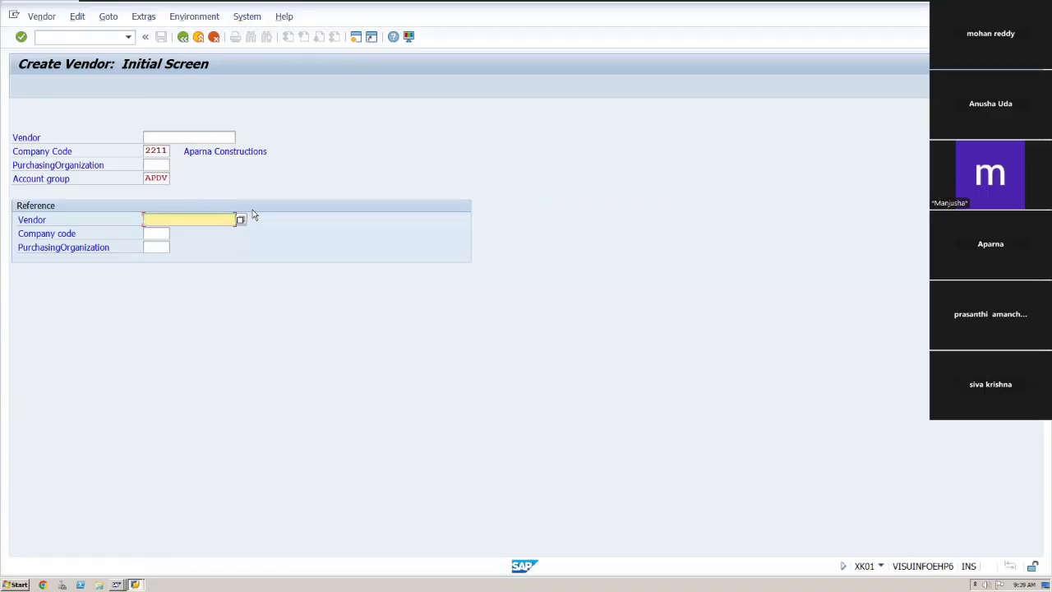
Proceed to the vendor address screen and set the title to Company.
{"action": "key", "text": "Return"}
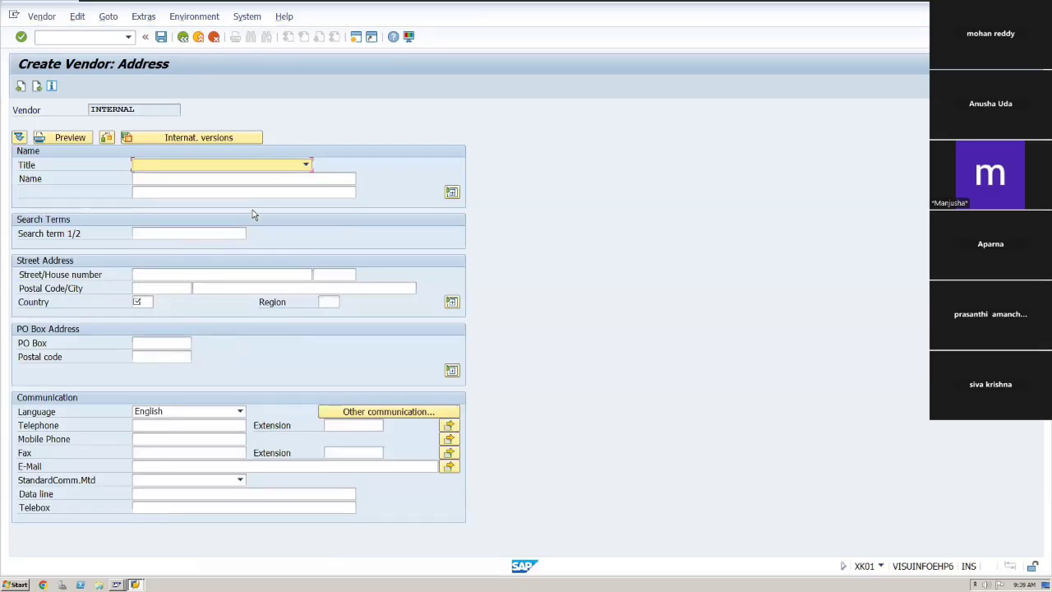
{"action": "left_click", "coordinate": [306, 166]}
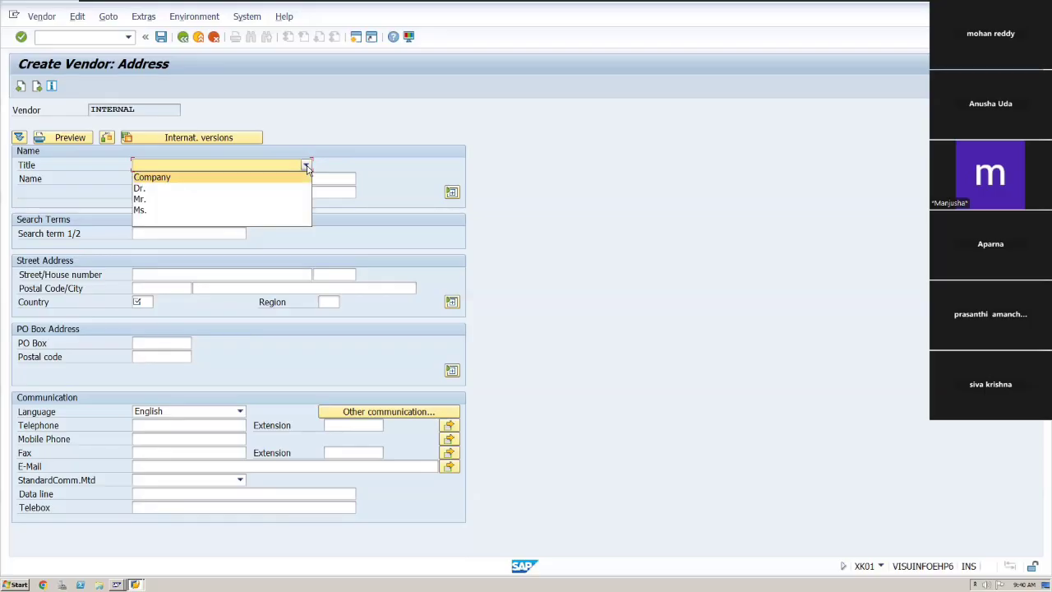
{"action": "left_click", "coordinate": [204, 175]}
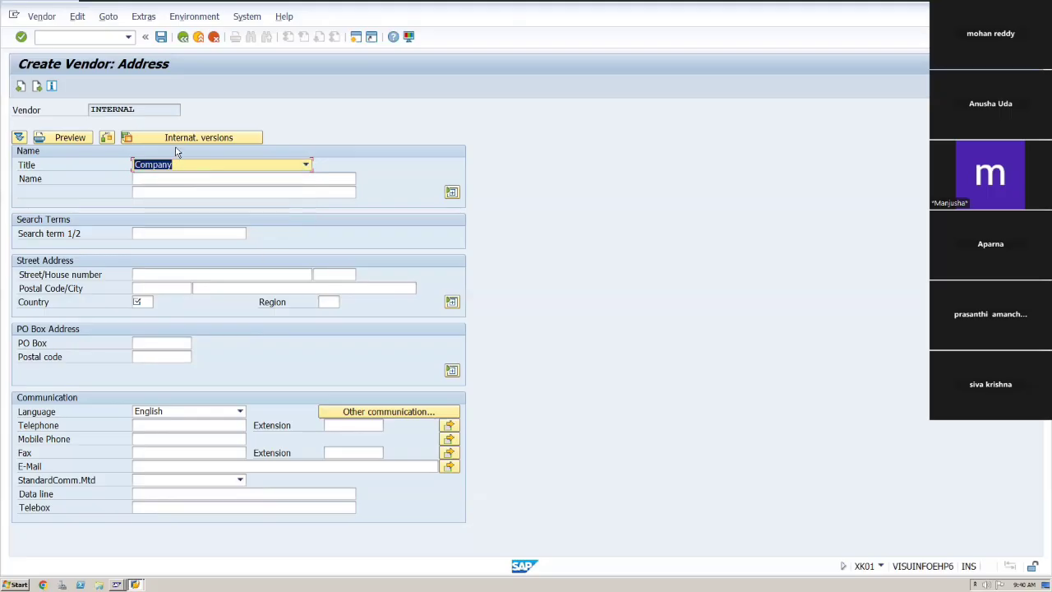
Enter the vendor name Apple Pvt ltd.
{"action": "left_click", "coordinate": [192, 180]}
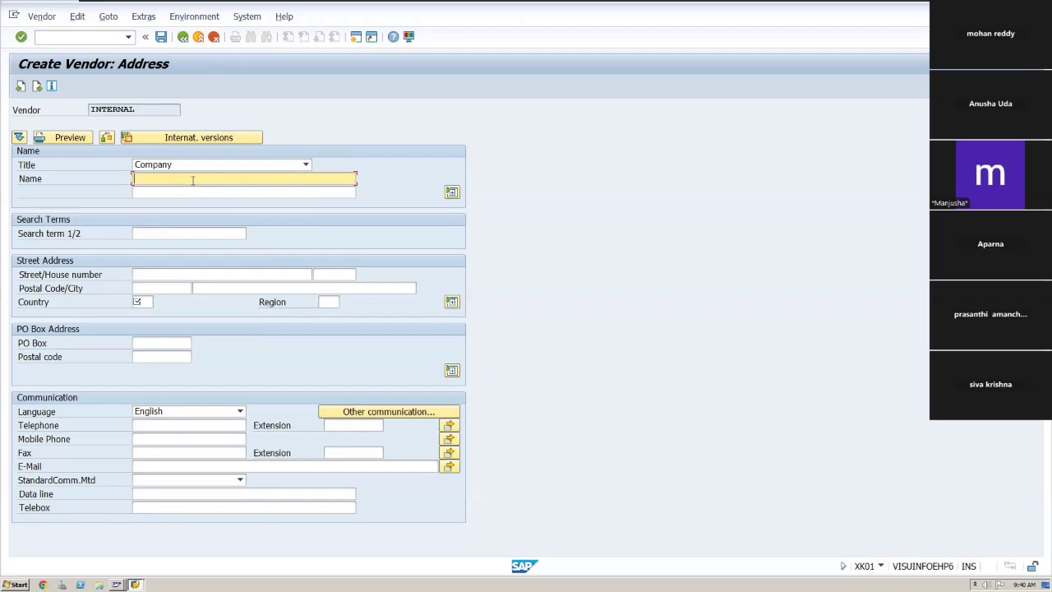
{"action": "type", "text": "Apple"}
{"action": "key", "text": "Tab"}
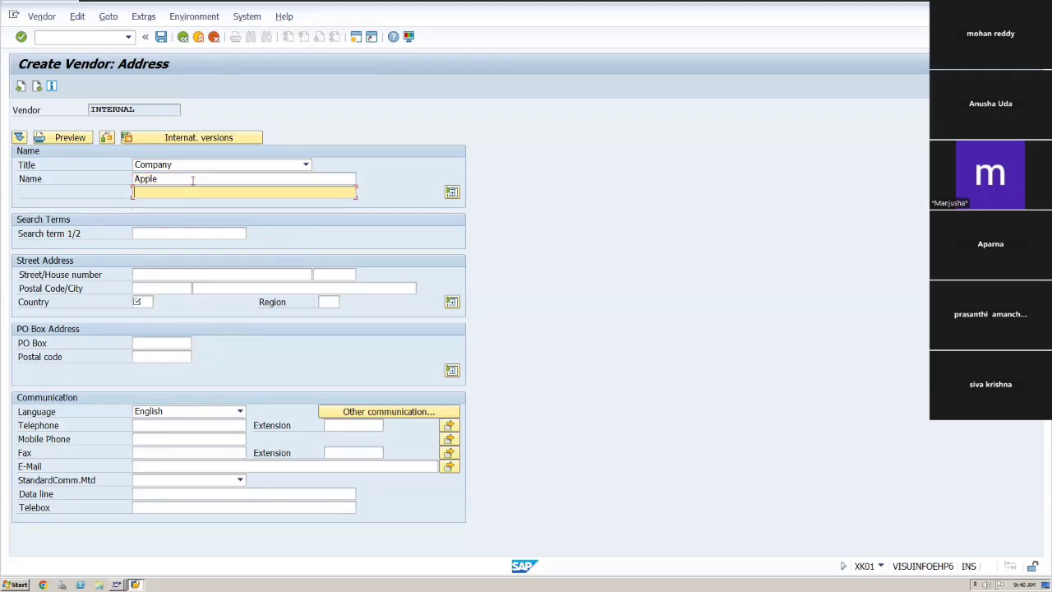
{"action": "key", "text": "Tab"}
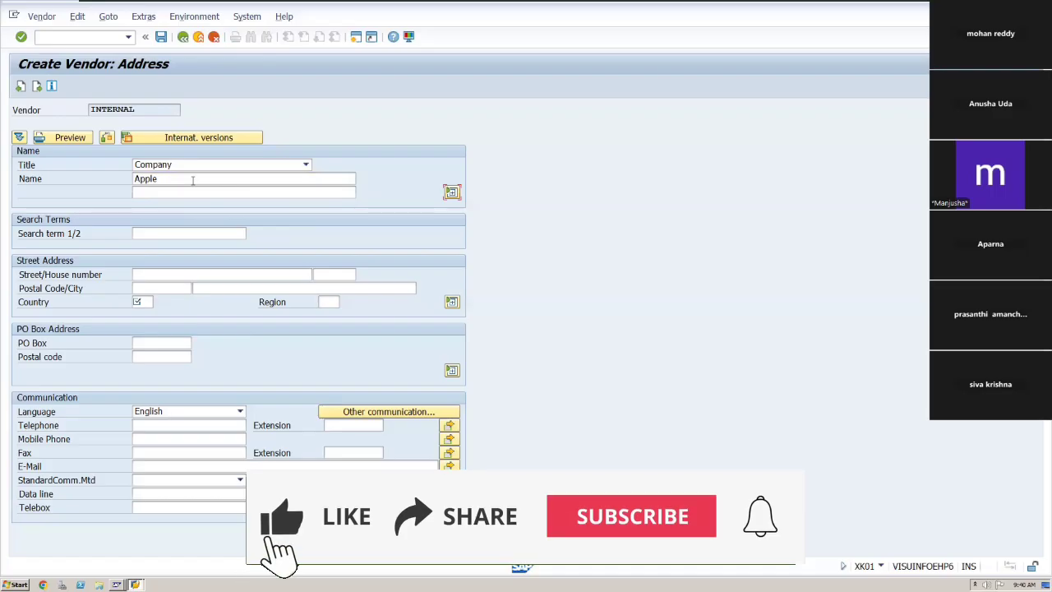
{"action": "left_click", "coordinate": [192, 180]}
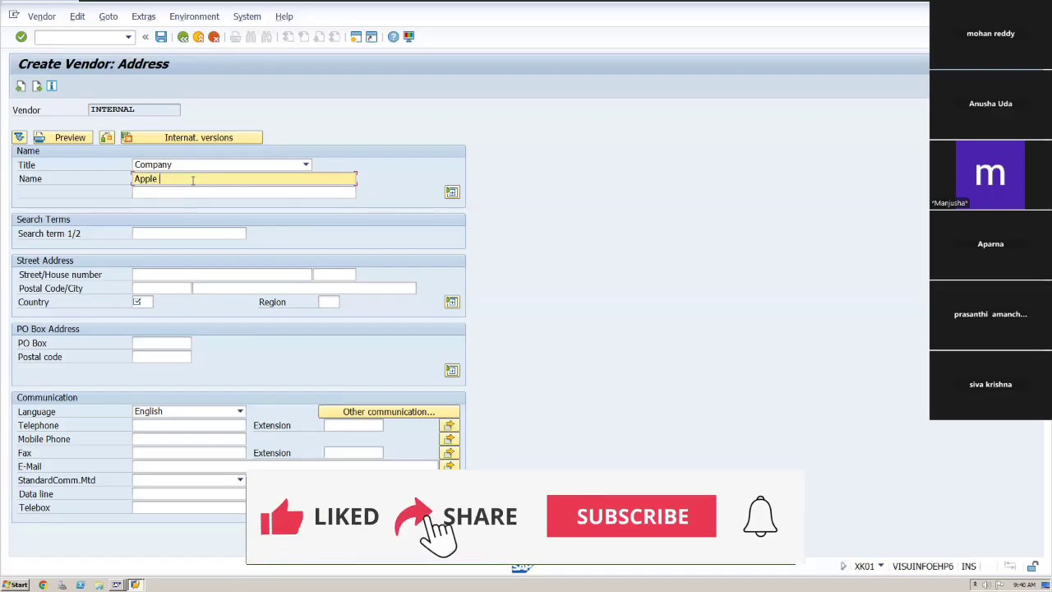
{"action": "type", "text": "Pv"}
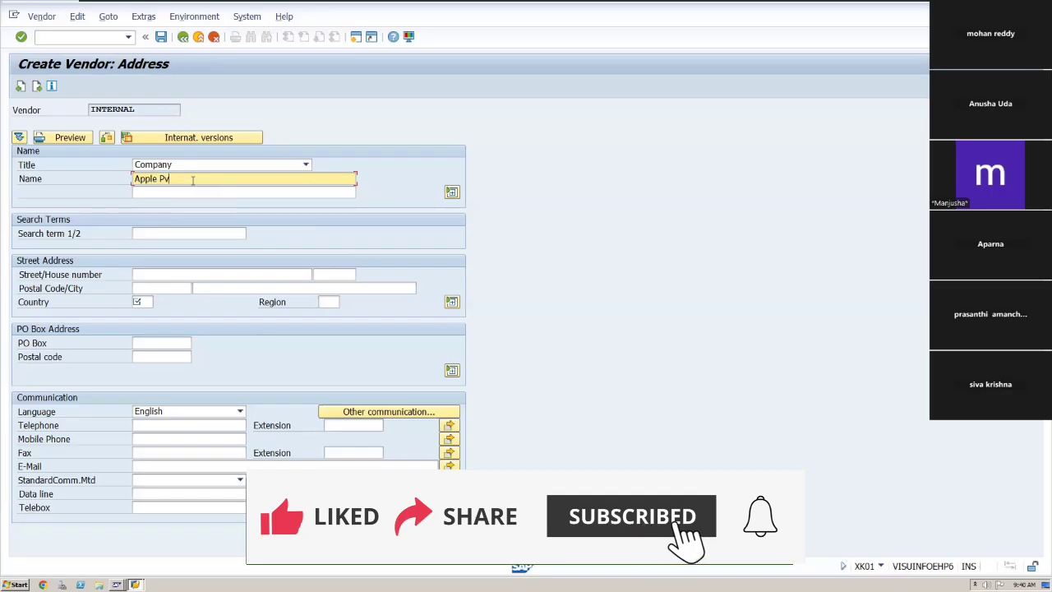
{"action": "type", "text": "t ltd"}
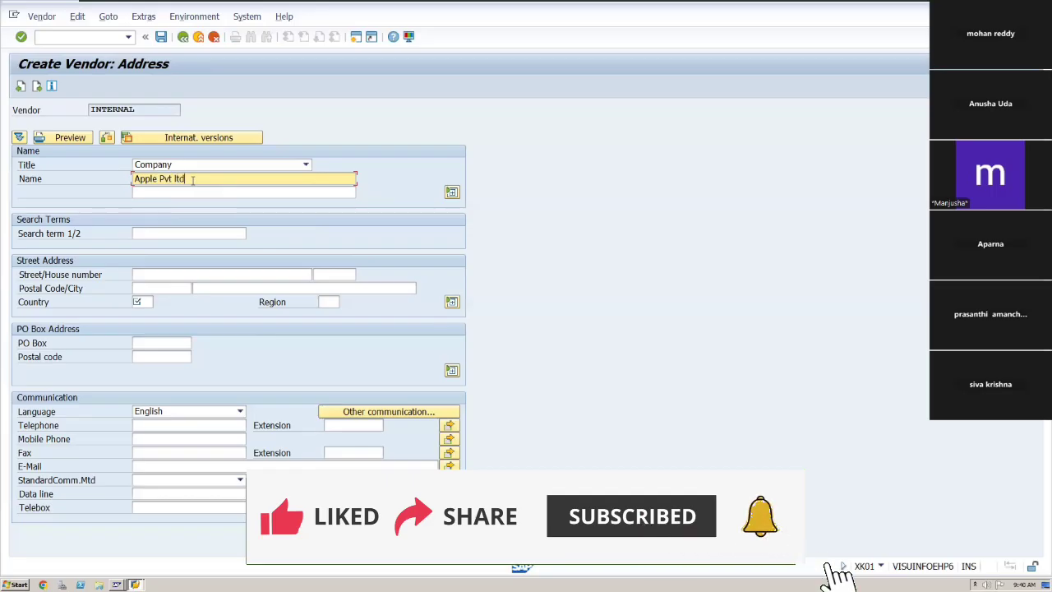
{"action": "key", "text": "Tab"}
{"action": "key", "text": "Tab"}
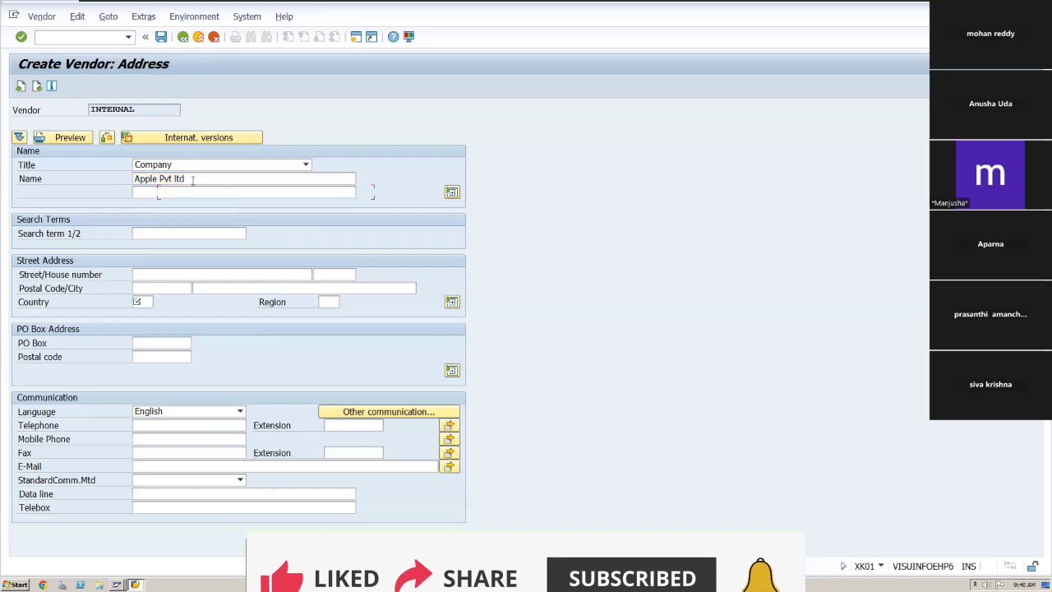
{"action": "key", "text": "Tab"}
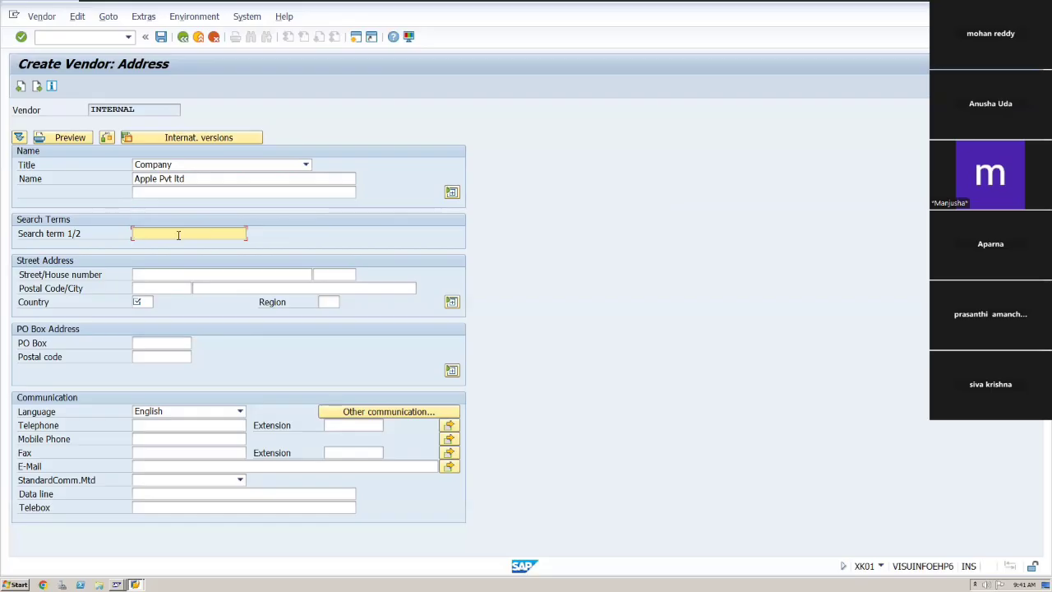
Enter the vendor's street and house number in the street address.
{"action": "key", "text": "Tab"}
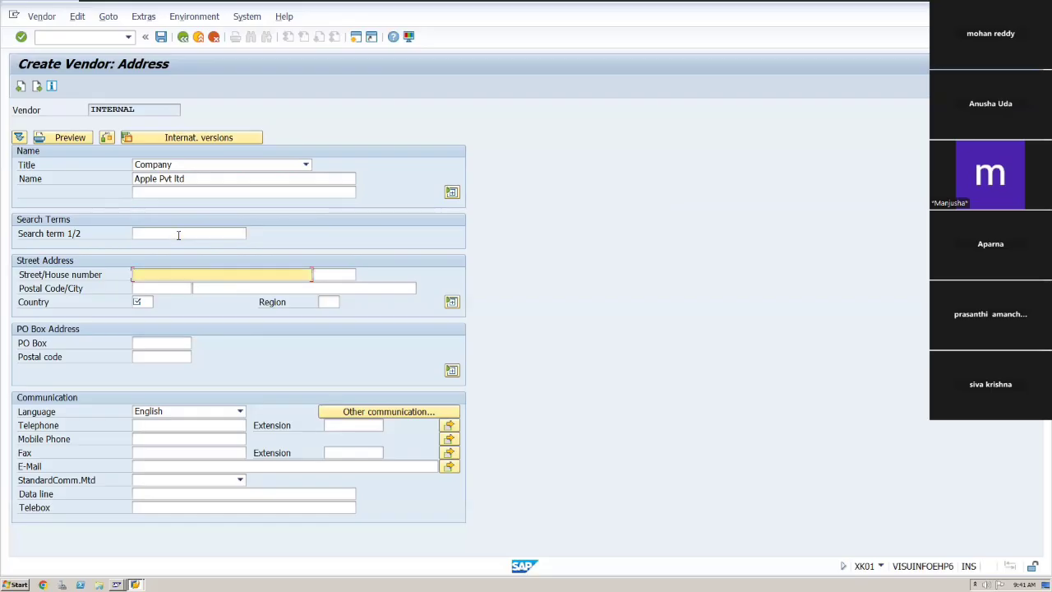
{"action": "type", "text": "HNO"}
{"action": "type", "text": ":"}
{"action": "type", "text": "-298"}
{"action": "key", "text": "BackSpace"}
{"action": "key", "text": "BackSpace"}
{"action": "key", "text": "BackSpace"}
{"action": "key", "text": "BackSpace"}
{"action": "key", "text": "BackSpace"}
{"action": "key", "text": "BackSpace"}
{"action": "key", "text": "BackSpace"}
{"action": "key", "text": "BackSpace"}
{"action": "key", "text": "BackSpace"}
{"action": "key", "text": "BackSpace"}
{"action": "type", "text": "Flat No:202, Kondapur"}
{"action": "key", "text": "Down"}
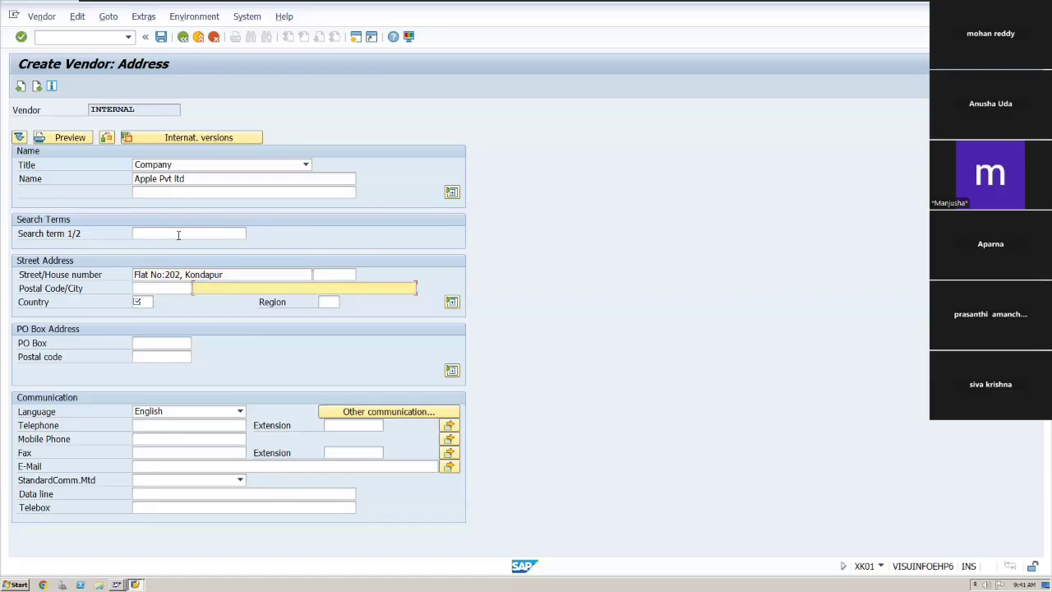
{"action": "type", "text": "500082"}
{"action": "left_click", "coordinate": [156, 287]}
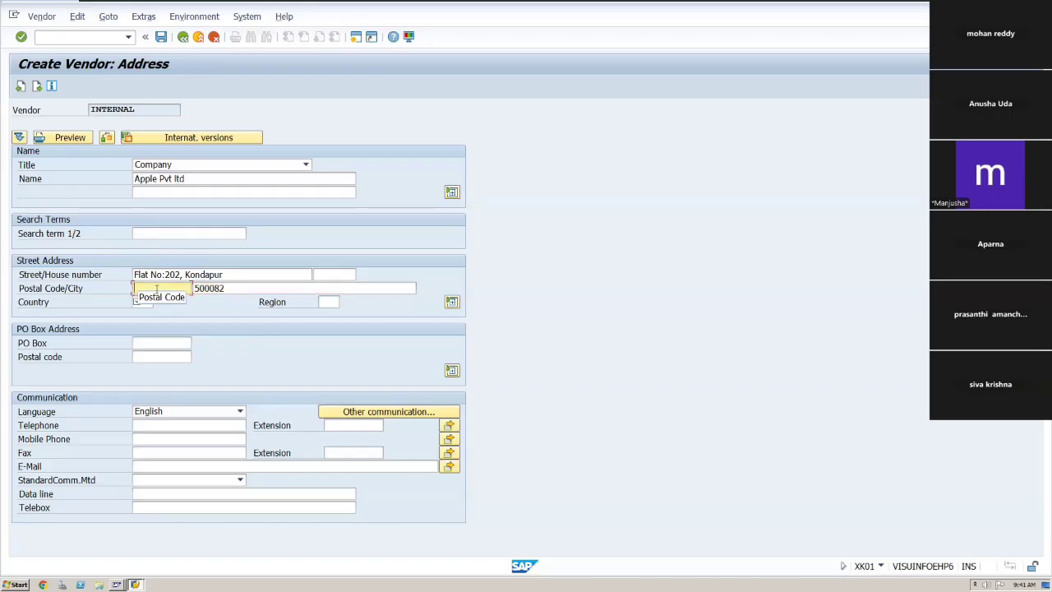
{"action": "type", "text": "5"}
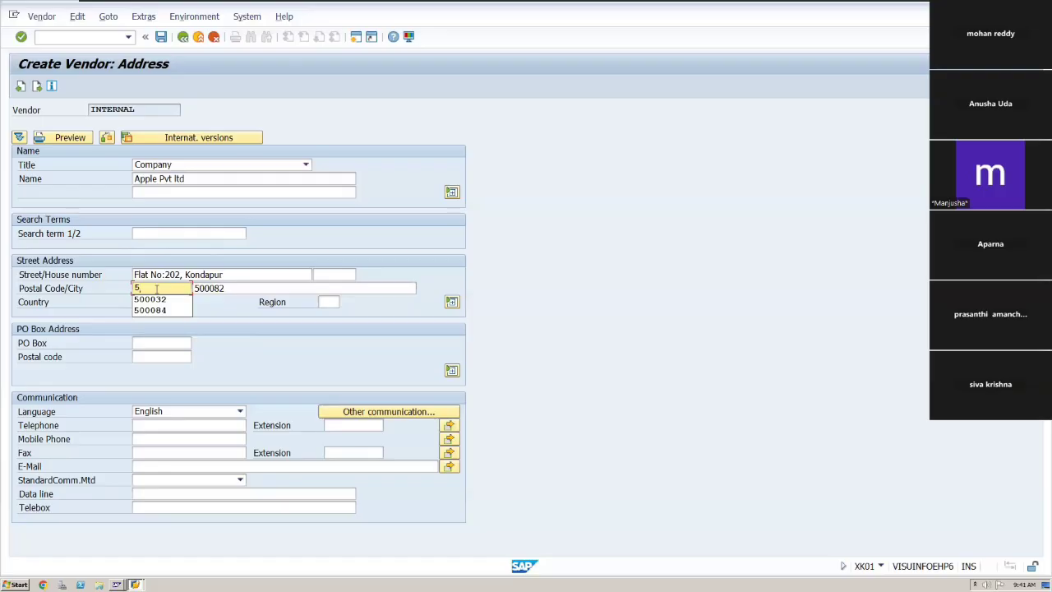
{"action": "key", "text": "Down"}
{"action": "key", "text": "Down"}
{"action": "key", "text": "Return"}
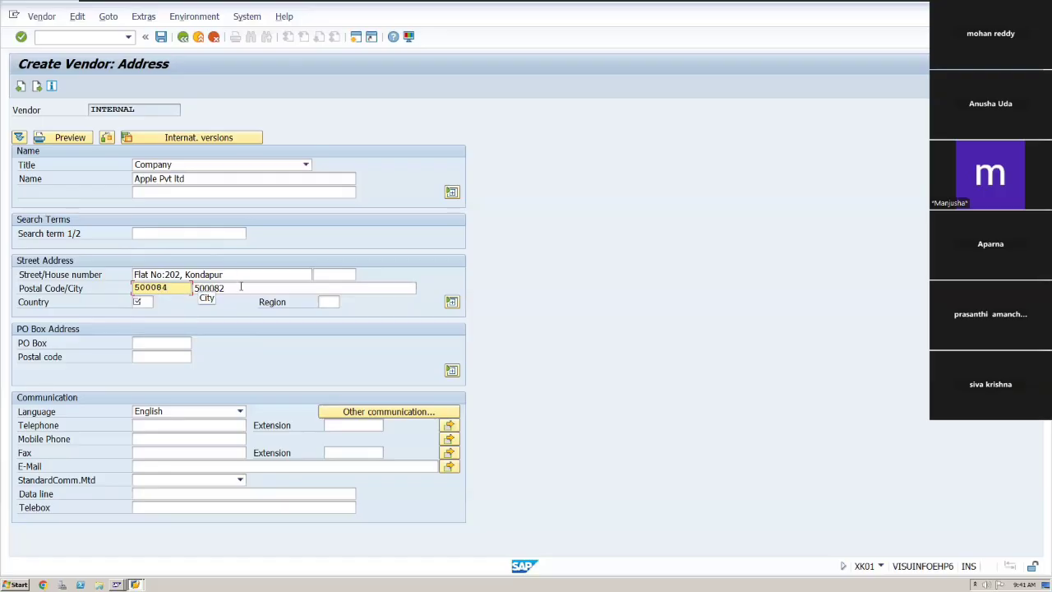
{"action": "key", "text": "BackSpace"}
{"action": "key", "text": "BackSpace"}
{"action": "key", "text": "BackSpace"}
{"action": "key", "text": "BackSpace"}
{"action": "key", "text": "BackSpace"}
{"action": "key", "text": "BackSpace"}
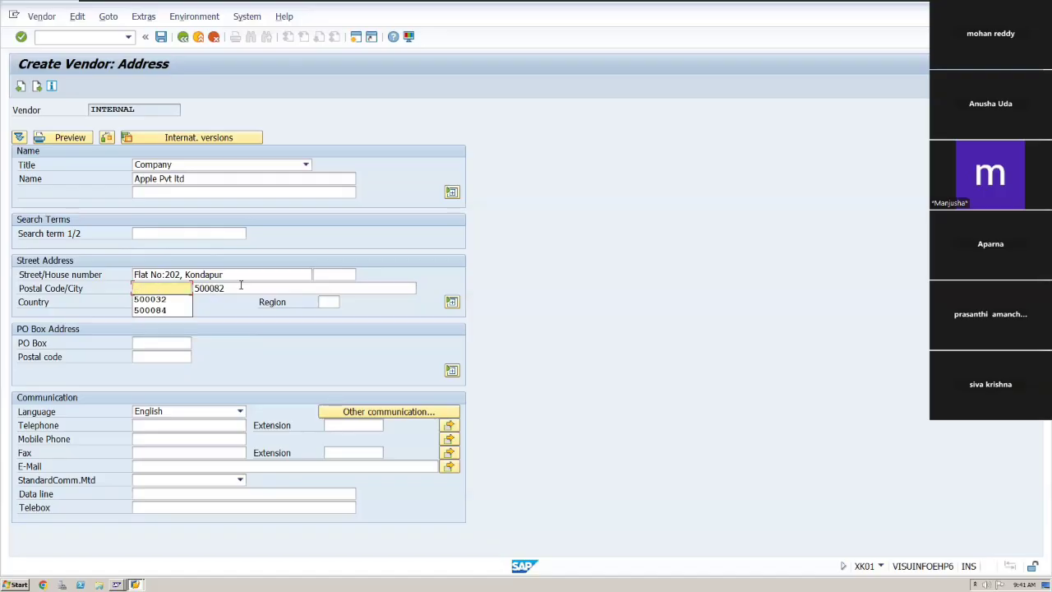
{"action": "left_click", "coordinate": [231, 288]}
{"action": "key", "text": "BackSpace"}
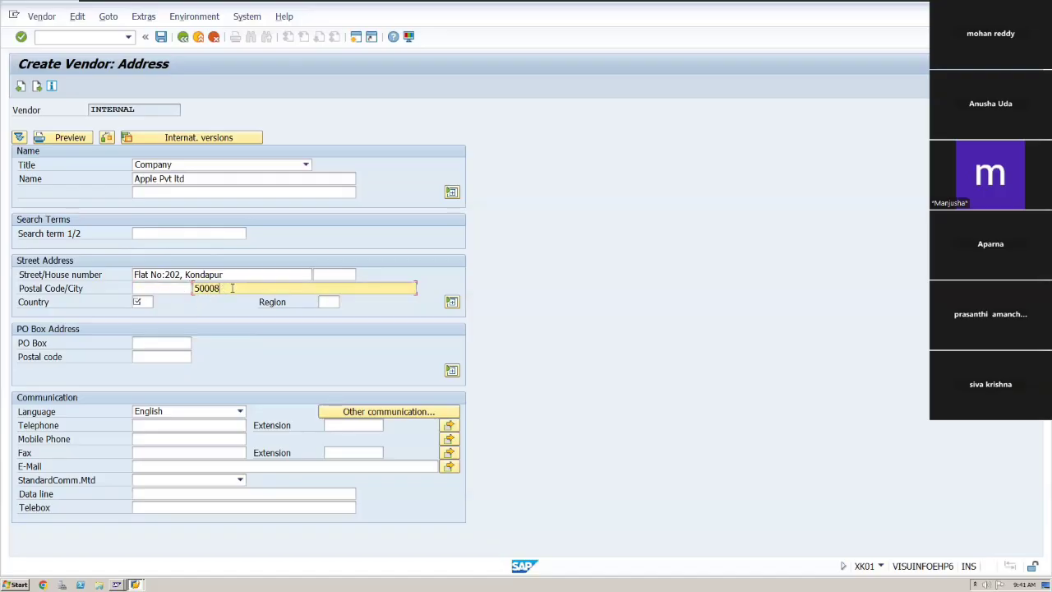
{"action": "key", "text": "BackSpace"}
{"action": "key", "text": "BackSpace"}
{"action": "key", "text": "BackSpace"}
{"action": "key", "text": "BackSpace"}
{"action": "key", "text": "BackSpace"}
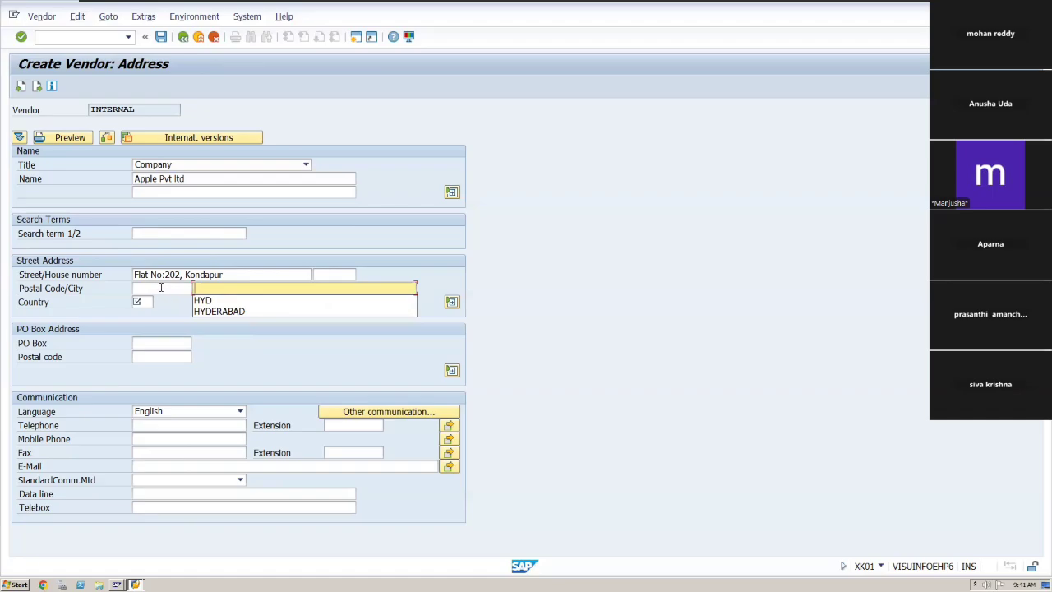
Enter the vendor's postal code and city, and set the country to IN.
{"action": "left_click", "coordinate": [161, 287]}
{"action": "type", "text": "50000"}
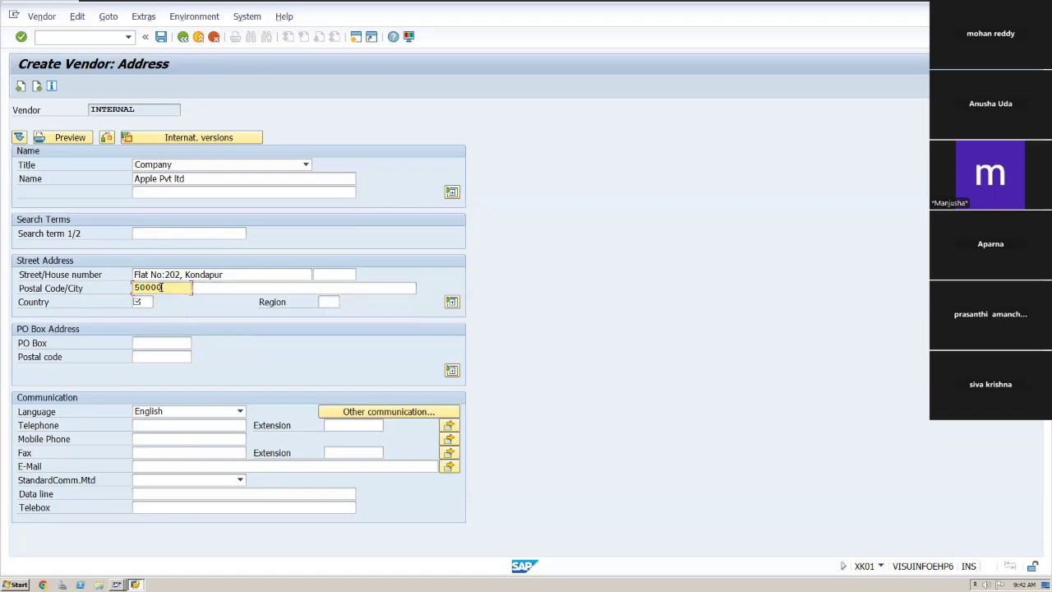
{"action": "key", "text": "BackSpace"}
{"action": "type", "text": "3"}
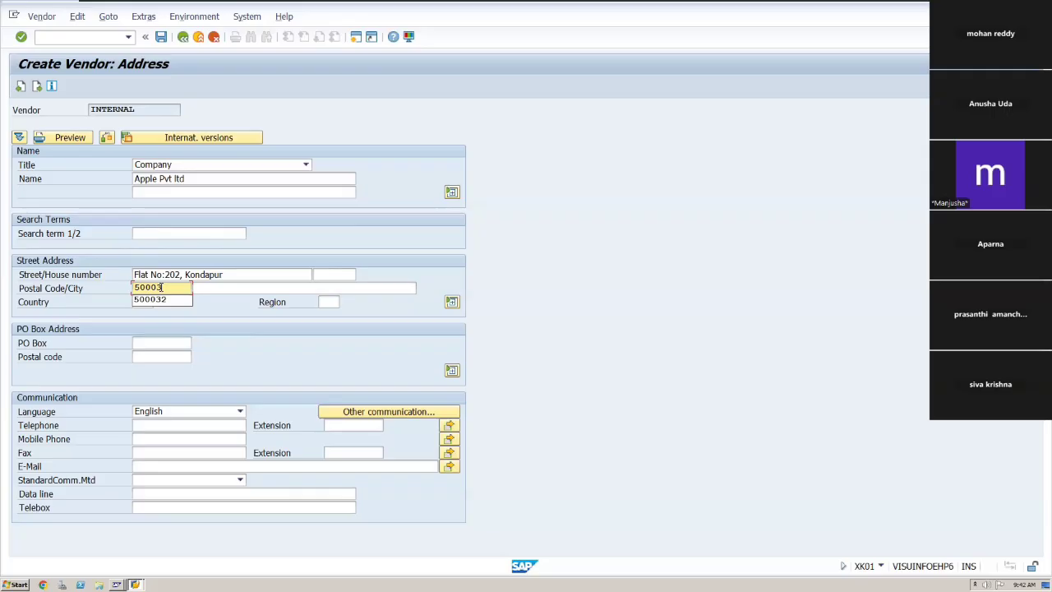
{"action": "type", "text": "4"}
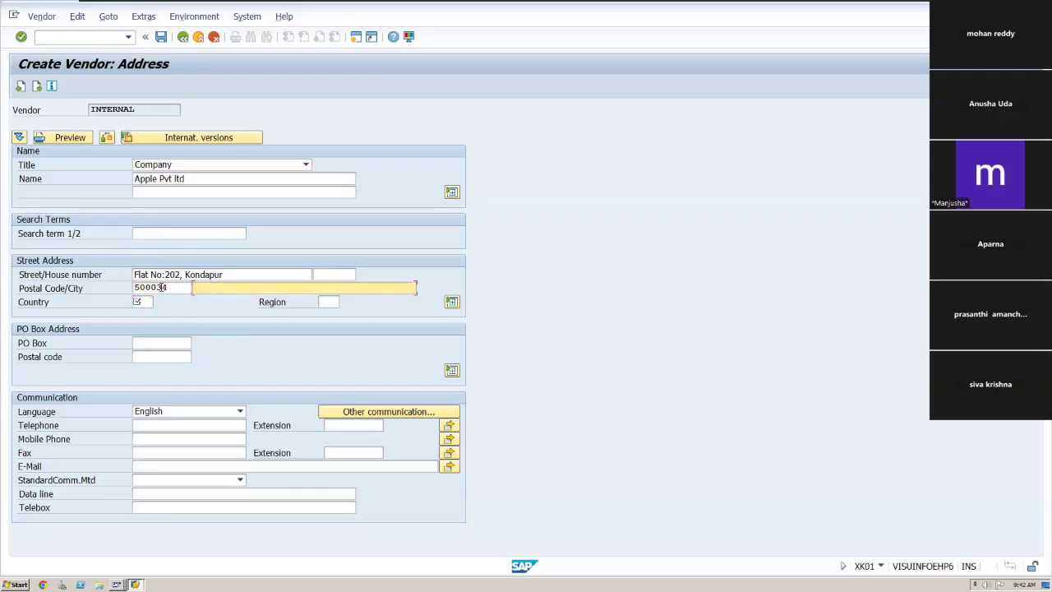
{"action": "type", "text": "HY"}
{"action": "key", "text": "Tab"}
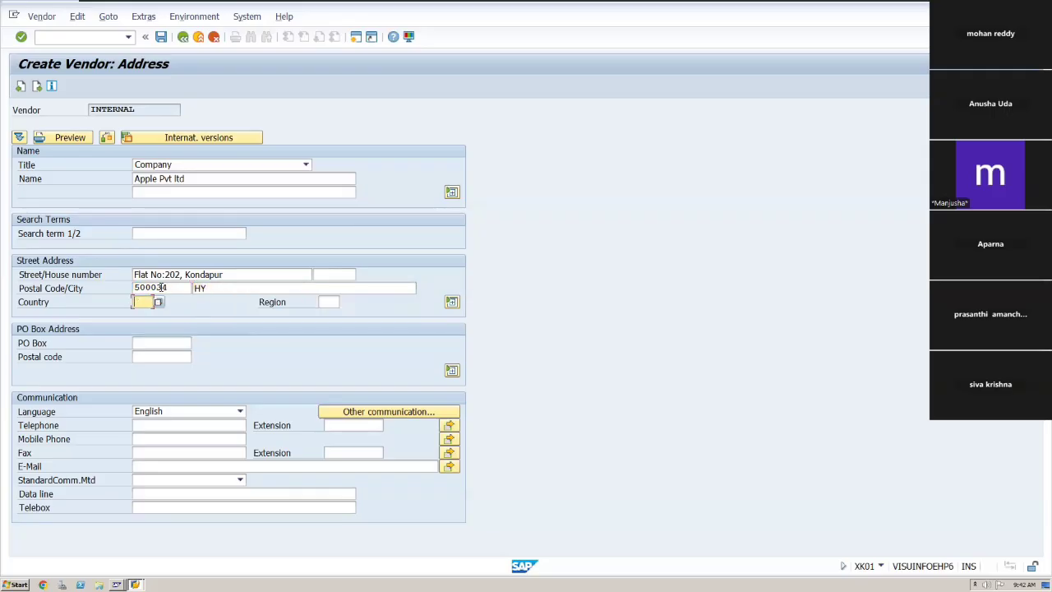
{"action": "left_click", "coordinate": [241, 287]}
{"action": "type", "text": "D"}
{"action": "key", "text": "Tab"}
{"action": "type", "text": "IN"}
{"action": "key", "text": "Tab"}
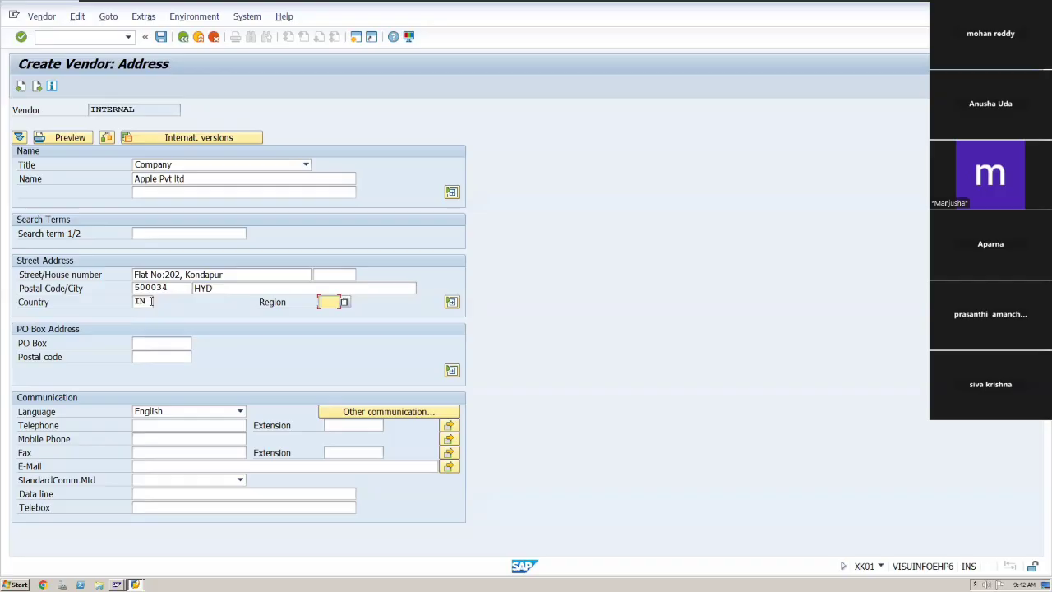
Set the region to 01 Andra Pradesh from the region list.
{"action": "left_click", "coordinate": [346, 303]}
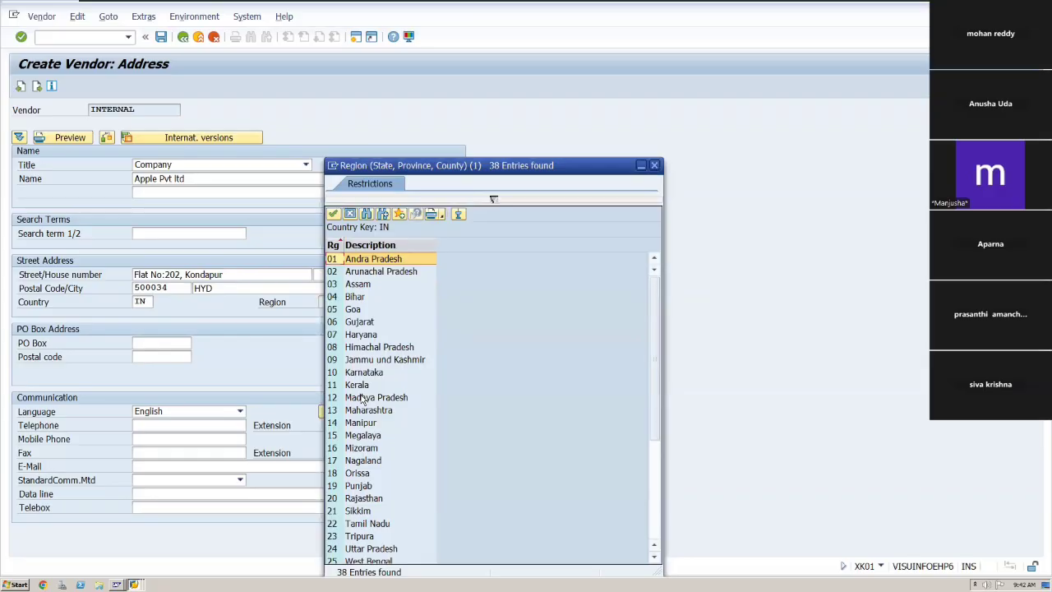
{"action": "key", "text": "Down"}
{"action": "key", "text": "Down"}
{"action": "key", "text": "Down"}
{"action": "key", "text": "Down"}
{"action": "key", "text": "Down"}
{"action": "key", "text": "Down"}
{"action": "key", "text": "Down"}
{"action": "key", "text": "Down"}
{"action": "key", "text": "Down"}
{"action": "key", "text": "Down"}
{"action": "key", "text": "Down"}
{"action": "key", "text": "Down"}
{"action": "key", "text": "Down"}
{"action": "key", "text": "Down"}
{"action": "key", "text": "Down"}
{"action": "key", "text": "Down"}
{"action": "key", "text": "Down"}
{"action": "key", "text": "Down"}
{"action": "key", "text": "Down"}
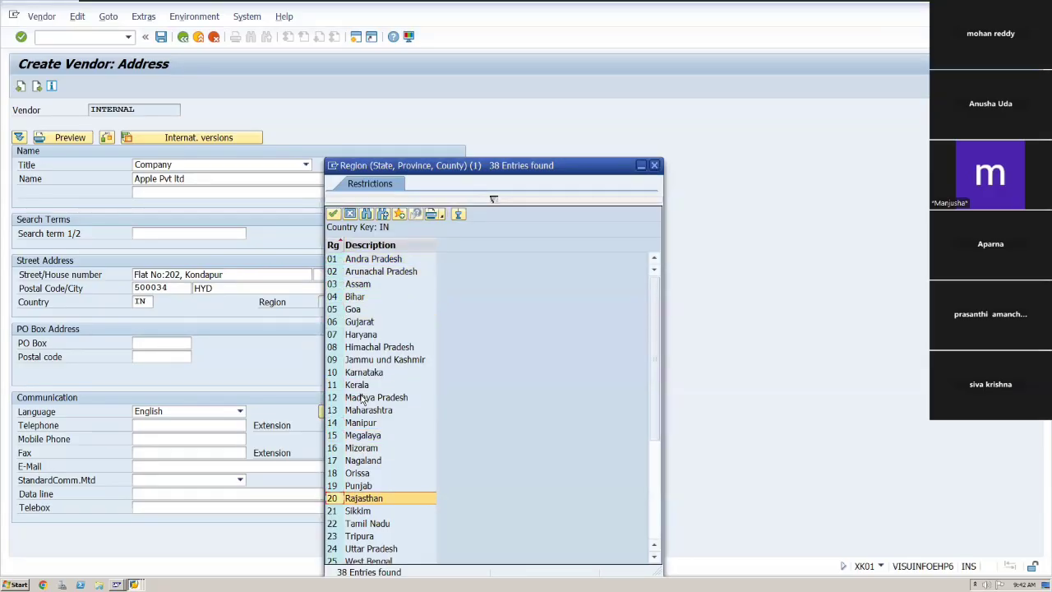
{"action": "key", "text": "Up"}
{"action": "key", "text": "Up"}
{"action": "key", "text": "Up"}
{"action": "key", "text": "Up"}
{"action": "key", "text": "Up"}
{"action": "key", "text": "Up"}
{"action": "key", "text": "Up"}
{"action": "key", "text": "Up"}
{"action": "key", "text": "Up"}
{"action": "key", "text": "Up"}
{"action": "key", "text": "Up"}
{"action": "key", "text": "Up"}
{"action": "key", "text": "Up"}
{"action": "key", "text": "Up"}
{"action": "key", "text": "Up"}
{"action": "key", "text": "Up"}
{"action": "key", "text": "Up"}
{"action": "key", "text": "Up"}
{"action": "key", "text": "Up"}
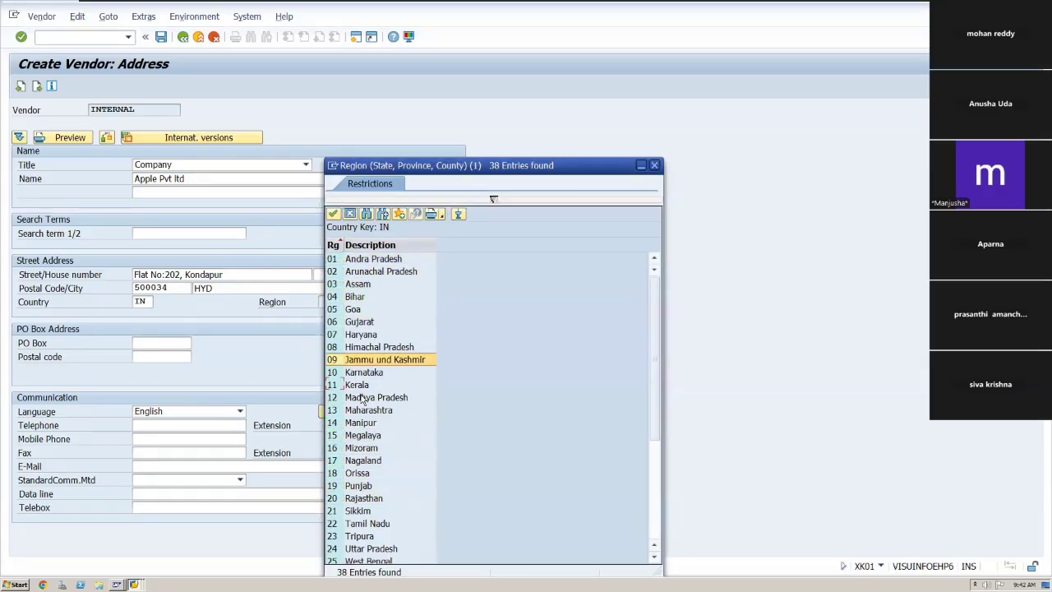
{"action": "key", "text": "Down"}
{"action": "key", "text": "Down"}
{"action": "key", "text": "Down"}
{"action": "key", "text": "Down"}
{"action": "key", "text": "Down"}
{"action": "key", "text": "Down"}
{"action": "key", "text": "Down"}
{"action": "key", "text": "Down"}
{"action": "key", "text": "Down"}
{"action": "key", "text": "Down"}
{"action": "key", "text": "Down"}
{"action": "key", "text": "Down"}
{"action": "key", "text": "Down"}
{"action": "key", "text": "Down"}
{"action": "key", "text": "Down"}
{"action": "key", "text": "Down"}
{"action": "key", "text": "Down"}
{"action": "key", "text": "Down"}
{"action": "key", "text": "Down"}
{"action": "key", "text": "Down"}
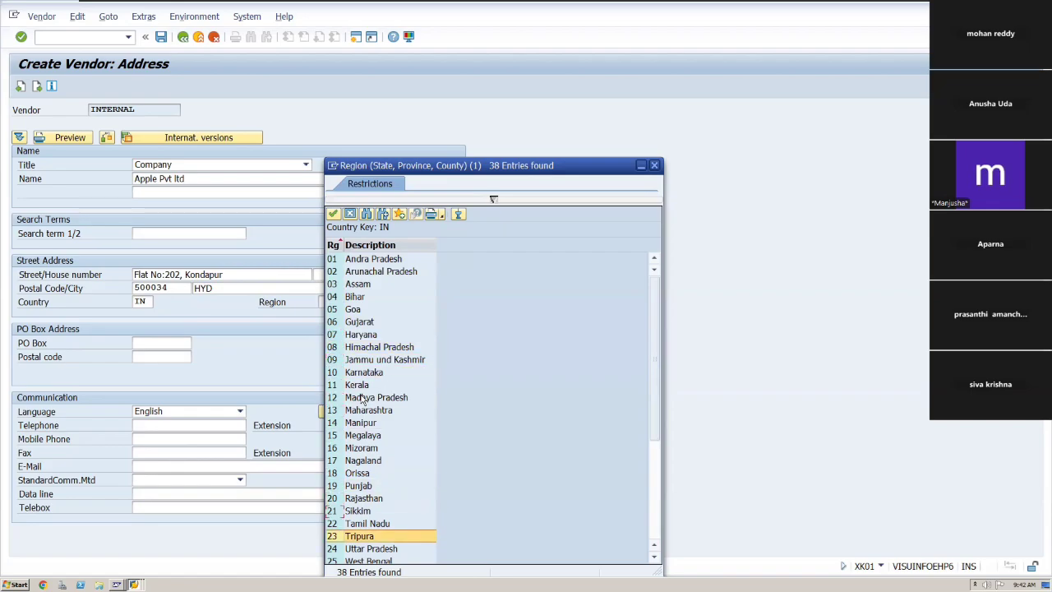
{"action": "key", "text": "Up"}
{"action": "key", "text": "Up"}
{"action": "key", "text": "Up"}
{"action": "key", "text": "Up"}
{"action": "key", "text": "Up"}
{"action": "key", "text": "Up"}
{"action": "key", "text": "Up"}
{"action": "key", "text": "Up"}
{"action": "key", "text": "Up"}
{"action": "key", "text": "Up"}
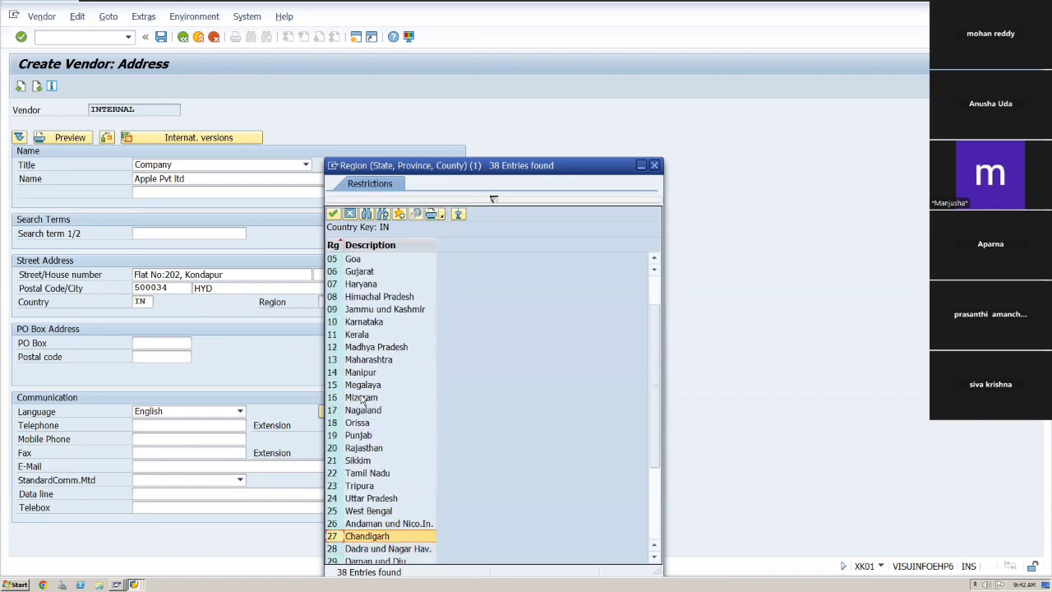
{"action": "key", "text": "Up"}
{"action": "key", "text": "Up"}
{"action": "key", "text": "Up"}
{"action": "key", "text": "Up"}
{"action": "key", "text": "Up"}
{"action": "key", "text": "Up"}
{"action": "key", "text": "Up"}
{"action": "key", "text": "Up"}
{"action": "key", "text": "Up"}
{"action": "key", "text": "Up"}
{"action": "key", "text": "Up"}
{"action": "key", "text": "Up"}
{"action": "key", "text": "Up"}
{"action": "key", "text": "Up"}
{"action": "key", "text": "Up"}
{"action": "key", "text": "Up"}
{"action": "key", "text": "Up"}
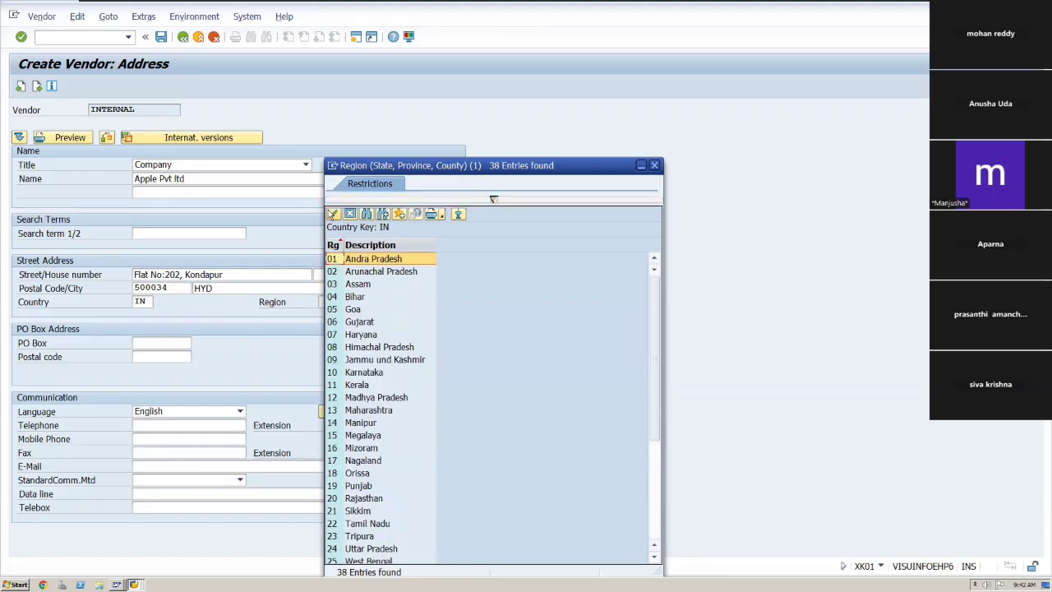
{"action": "key", "text": "Return"}
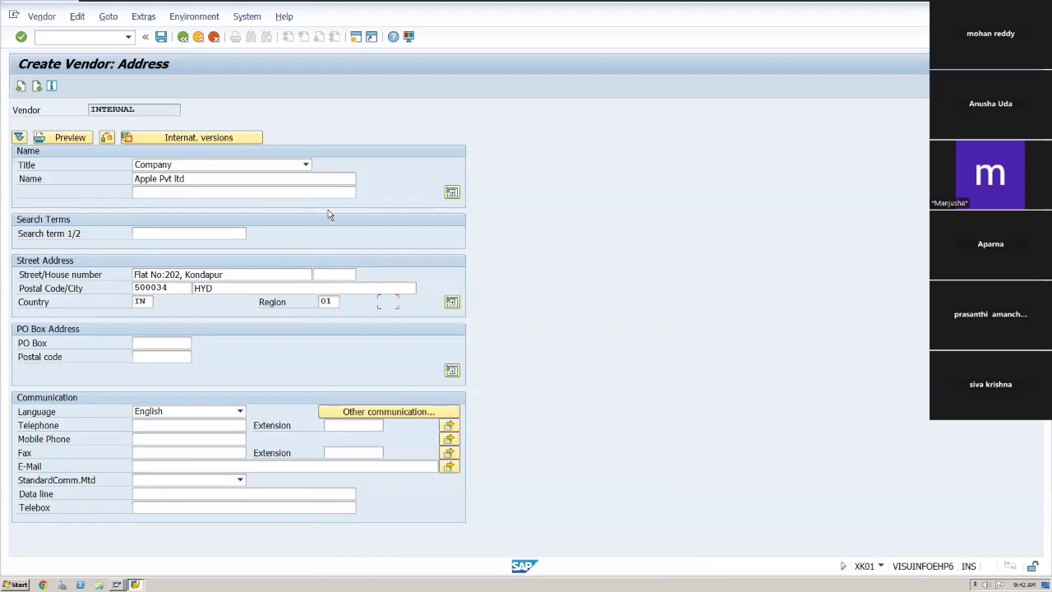
Enter the vendor's PO box number.
{"action": "key", "text": "Tab"}
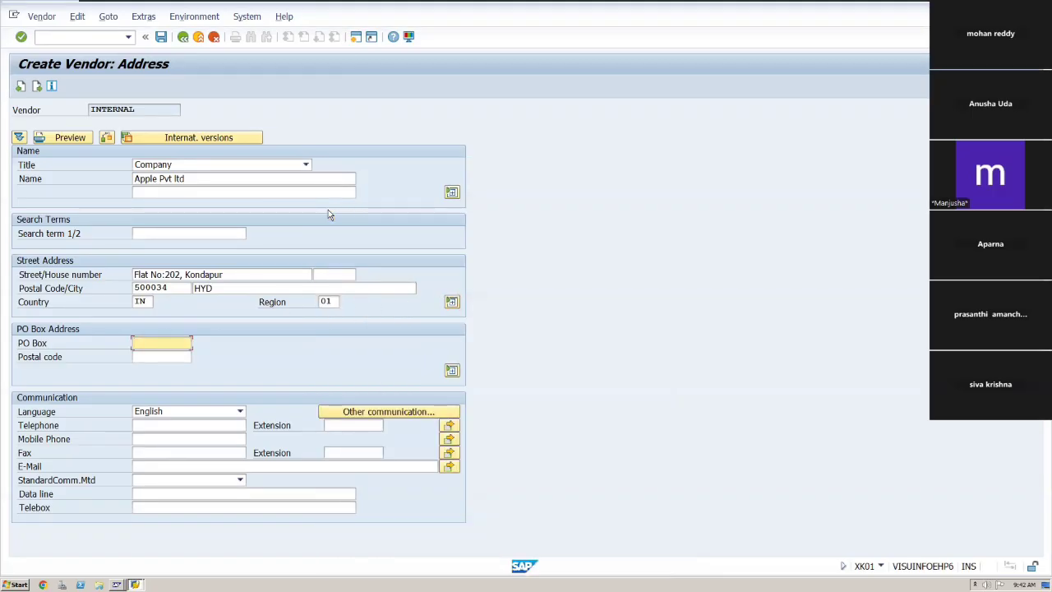
{"action": "type", "text": "500034"}
{"action": "key", "text": "Tab"}
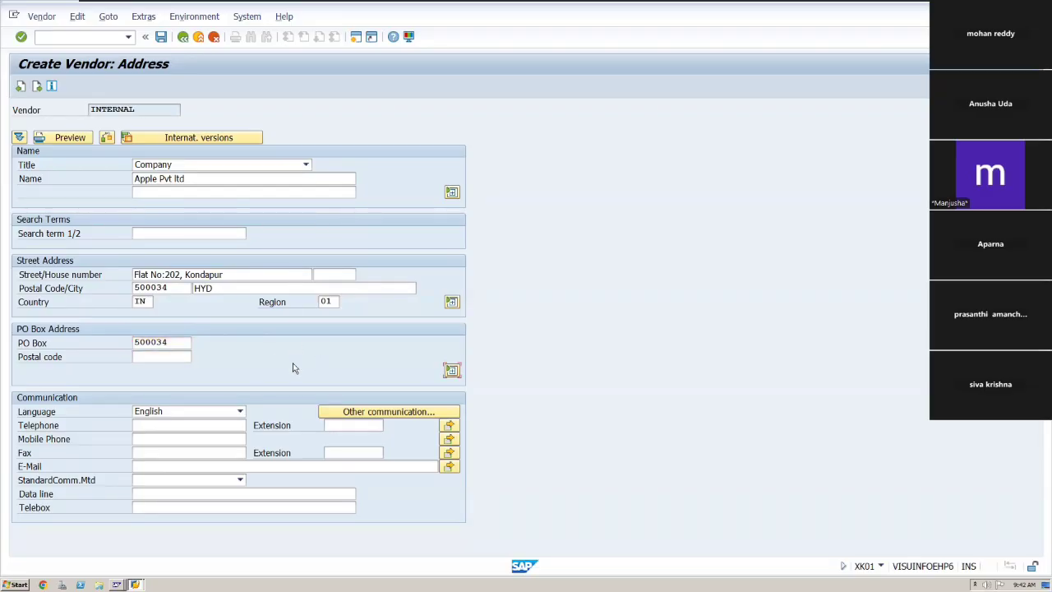
Fill in the vendor's mobile phone number in the communication section.
{"action": "left_click", "coordinate": [202, 427]}
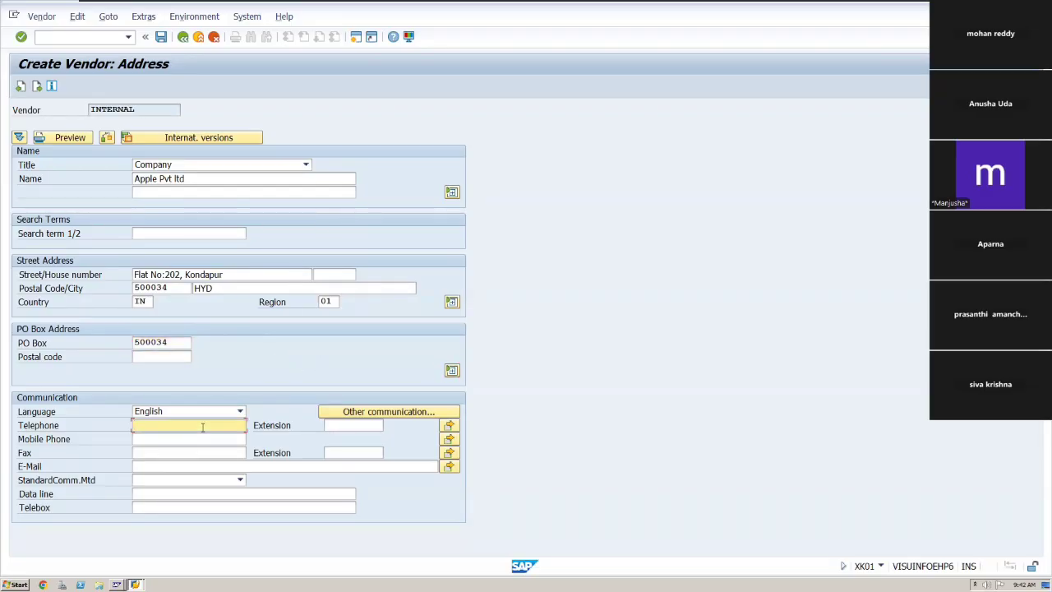
{"action": "type", "text": "958"}
{"action": "key", "text": "BackSpace"}
{"action": "key", "text": "BackSpace"}
{"action": "key", "text": "BackSpace"}
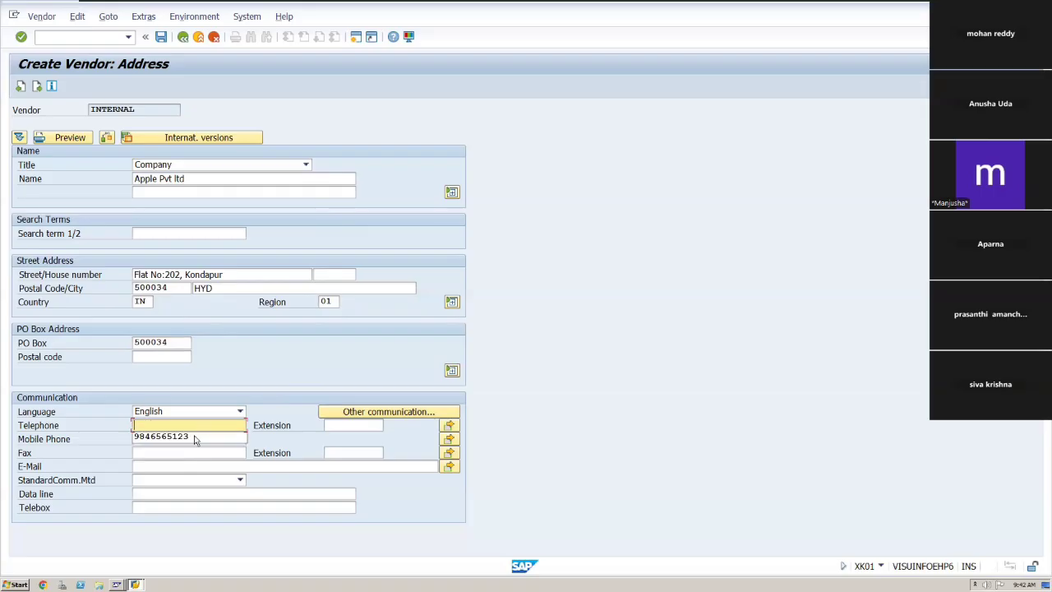
Confirm the vendor's address data, continue past the control screen and save the vendor.
{"action": "left_click", "coordinate": [190, 436]}
{"action": "key", "text": "Tab"}
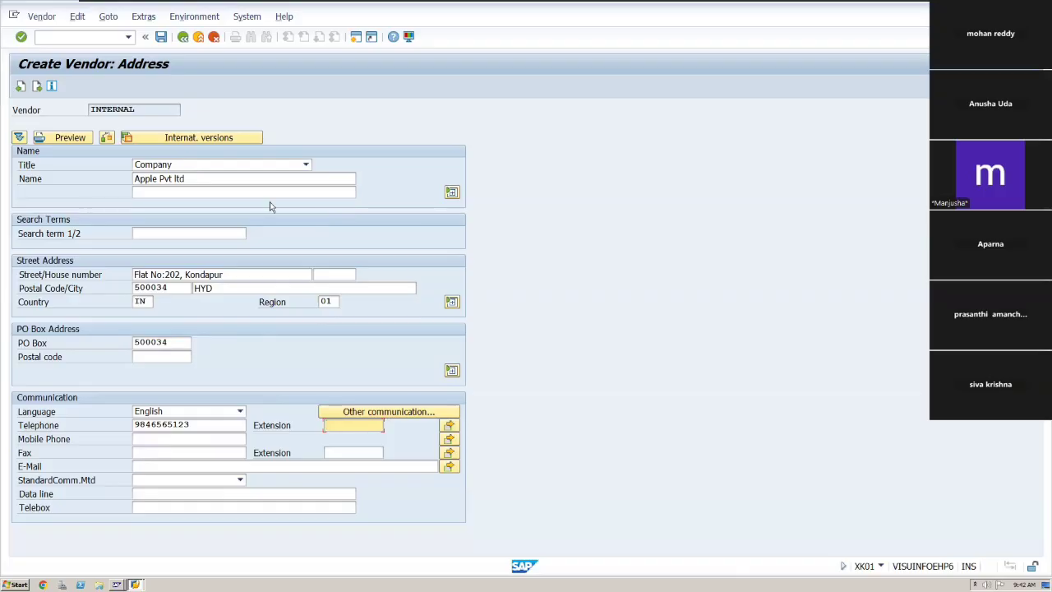
{"action": "key", "text": "Return"}
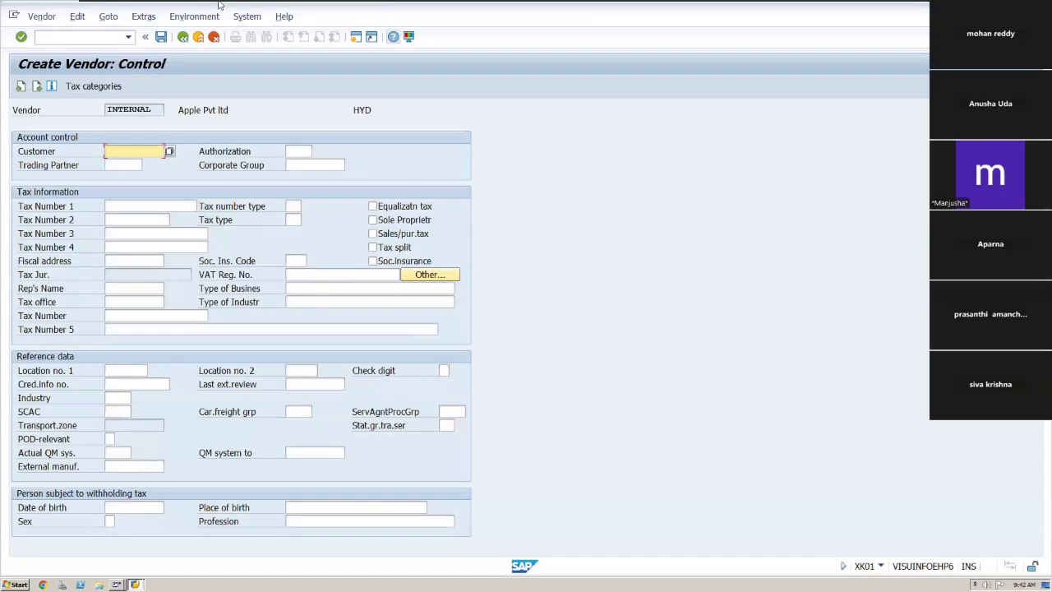
{"action": "left_click", "coordinate": [161, 39]}
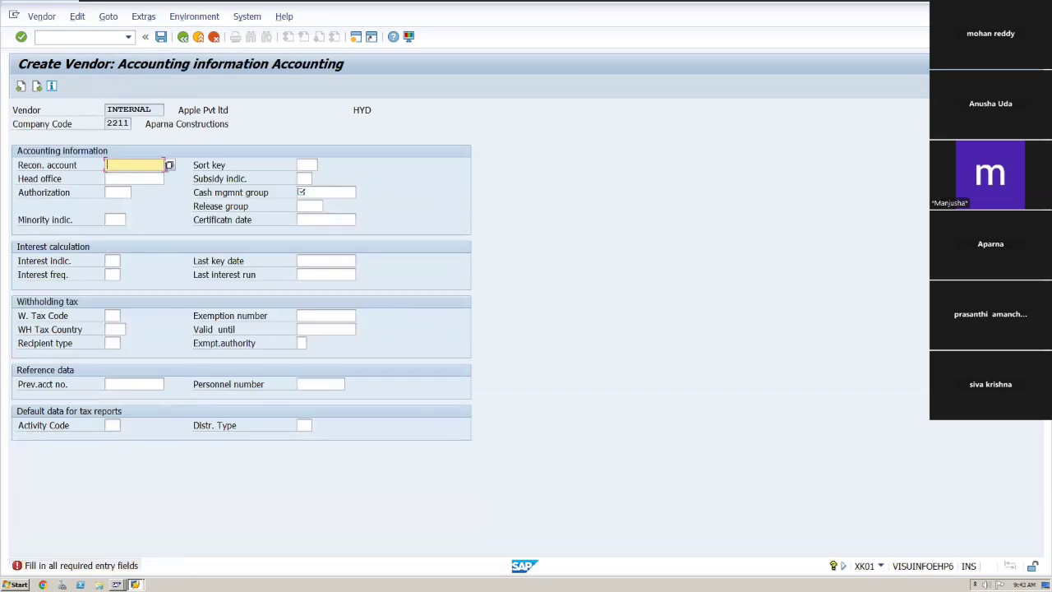
Set the reconciliation account to 100500 domestic vendor reconciliation and the sort key to 012 Vendor number.
{"action": "left_click", "coordinate": [170, 166]}
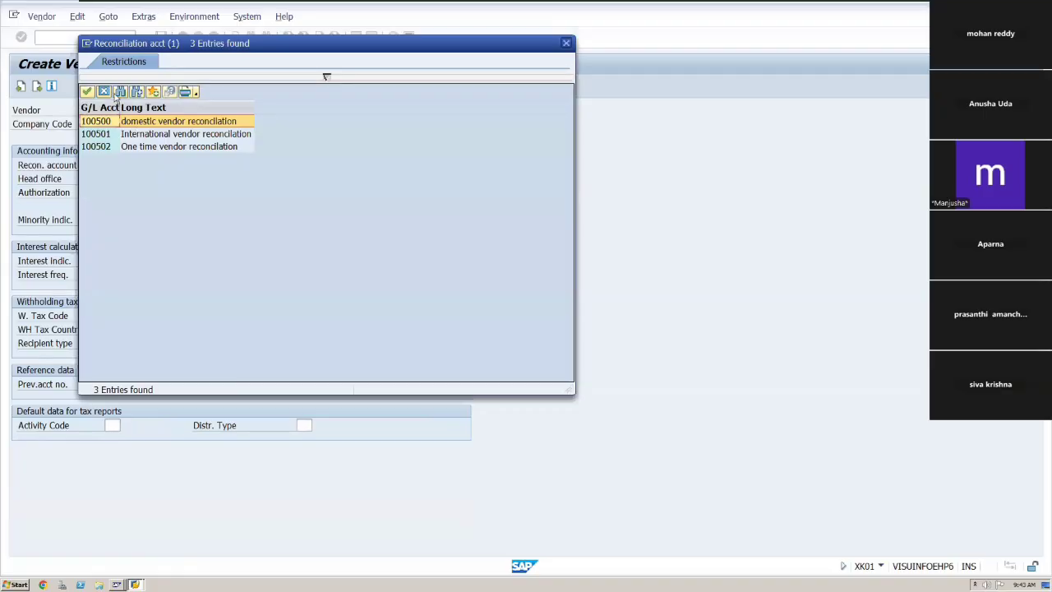
{"action": "left_click", "coordinate": [87, 92]}
{"action": "key", "text": "Tab"}
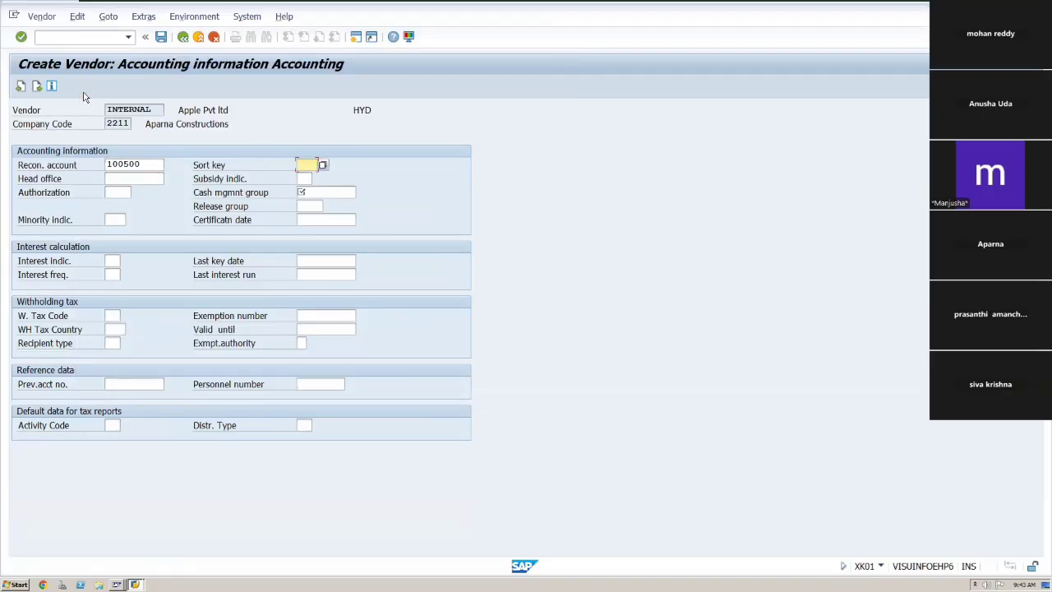
{"action": "left_click", "coordinate": [323, 165]}
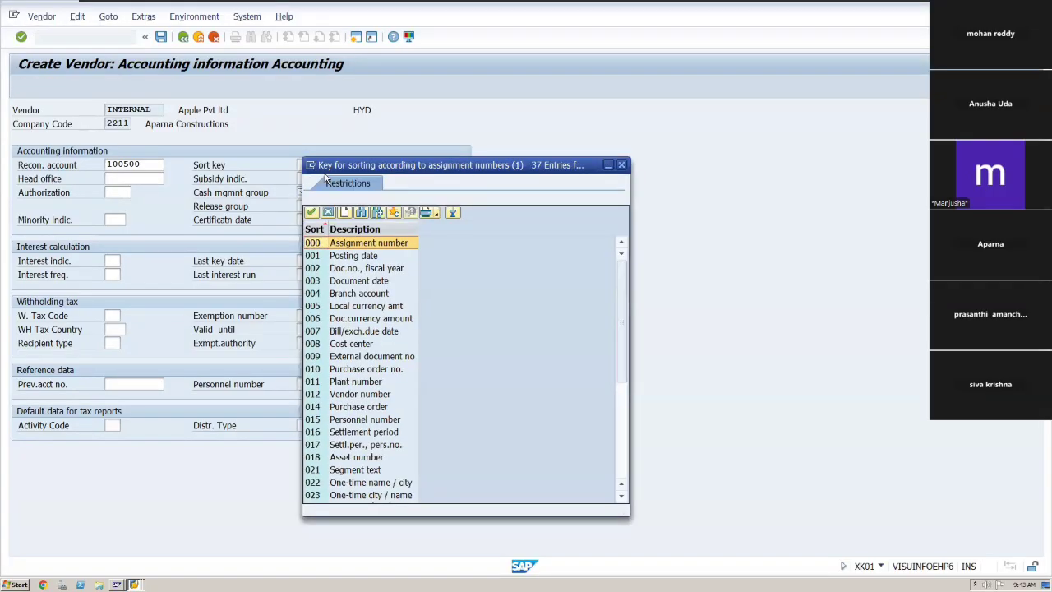
{"action": "left_click", "coordinate": [320, 395]}
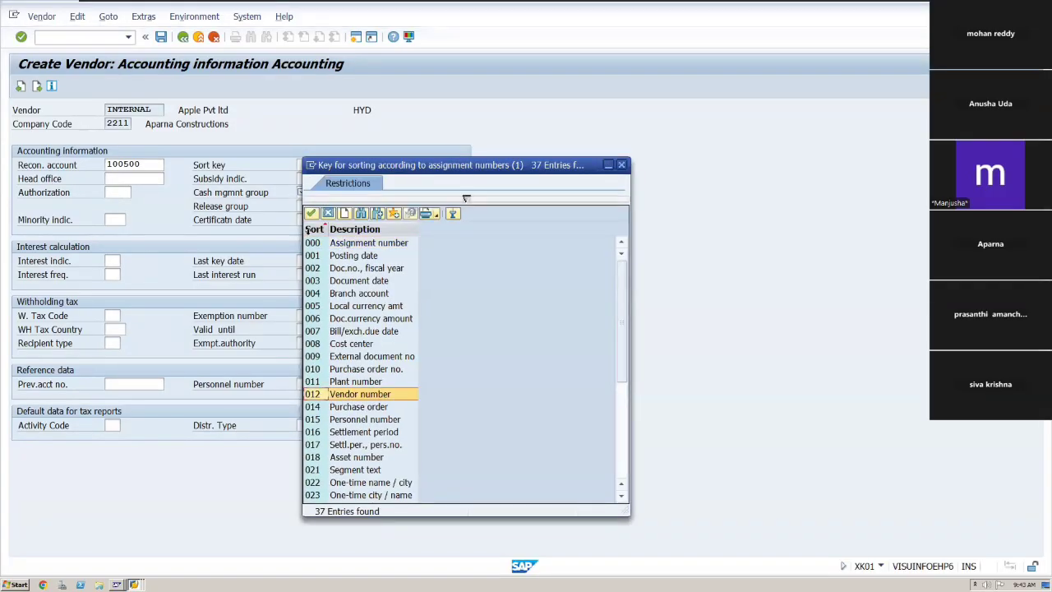
{"action": "left_click", "coordinate": [311, 215]}
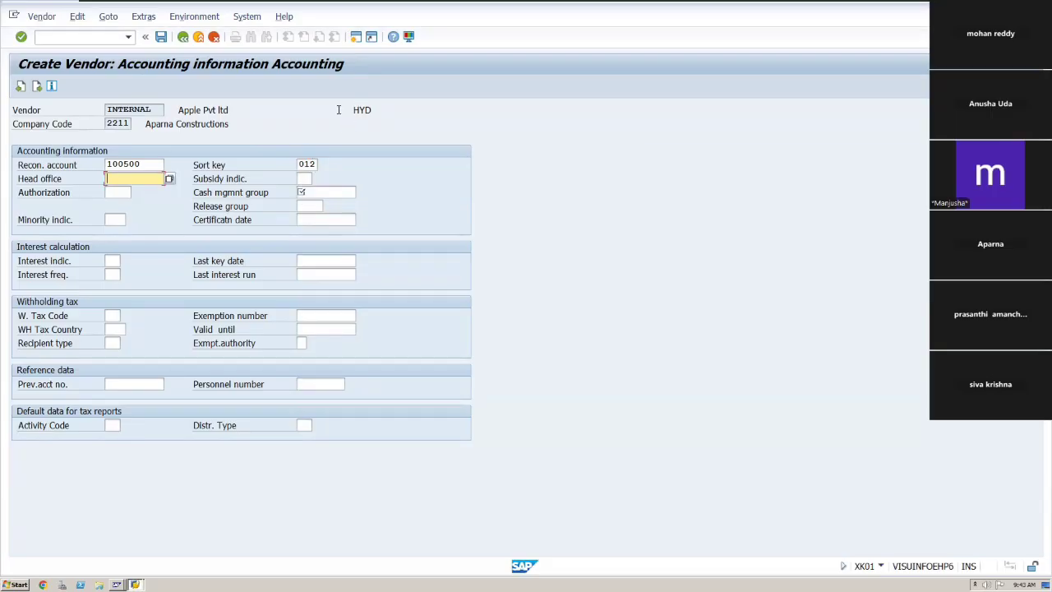
{"action": "key", "text": "Return"}
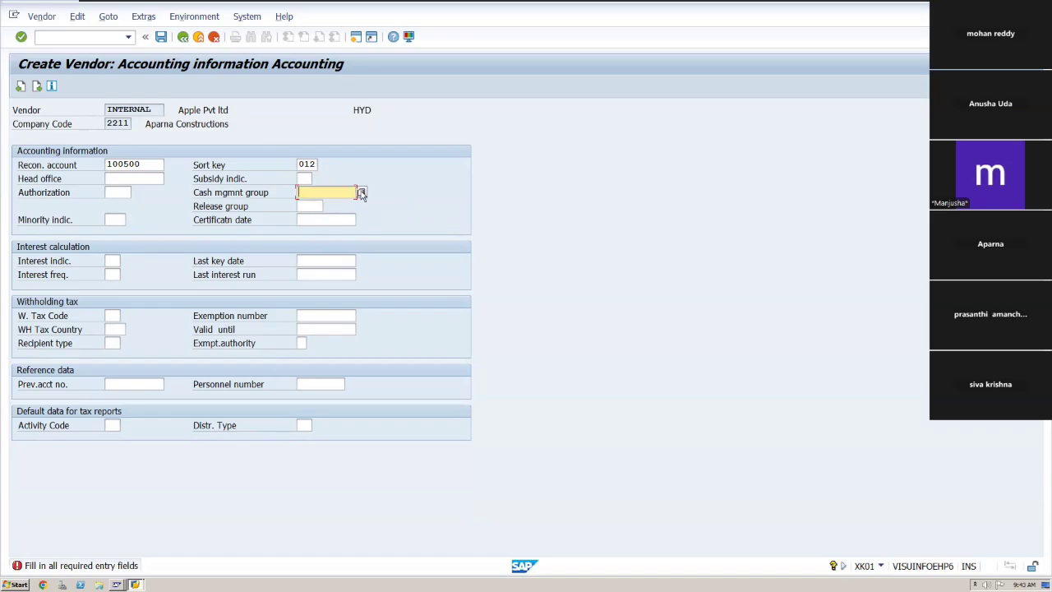
Set the cash management group to A1 Domestic payments and save the vendor.
{"action": "left_click", "coordinate": [361, 192]}
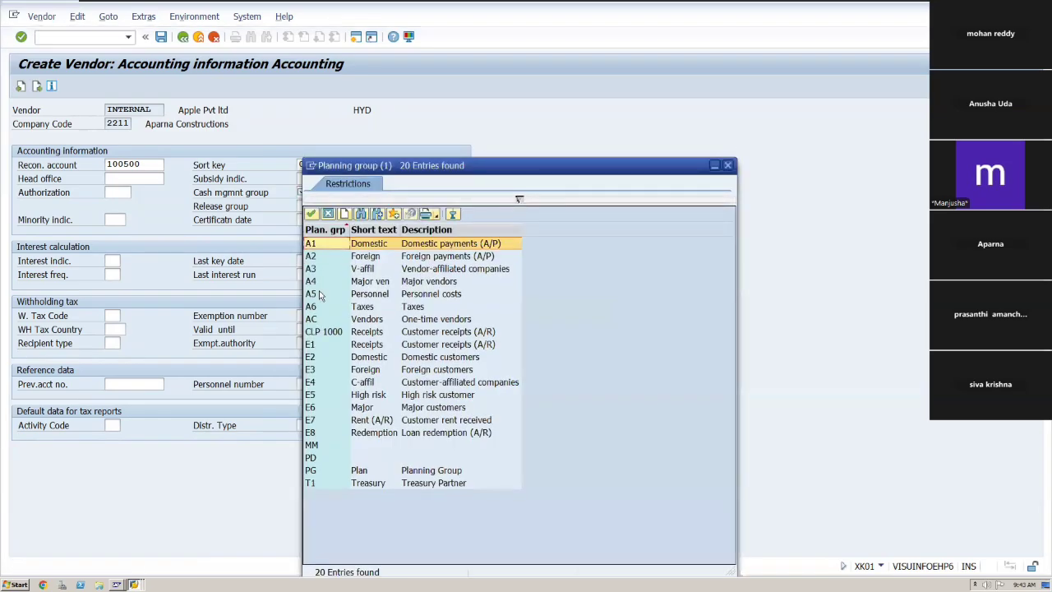
{"action": "left_click", "coordinate": [318, 360]}
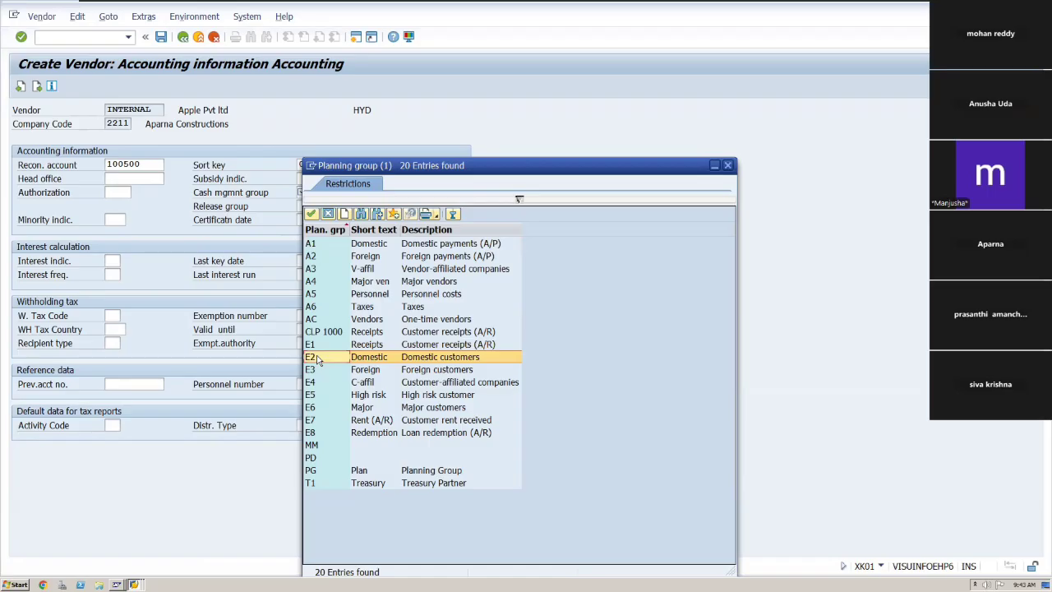
{"action": "left_click", "coordinate": [312, 247]}
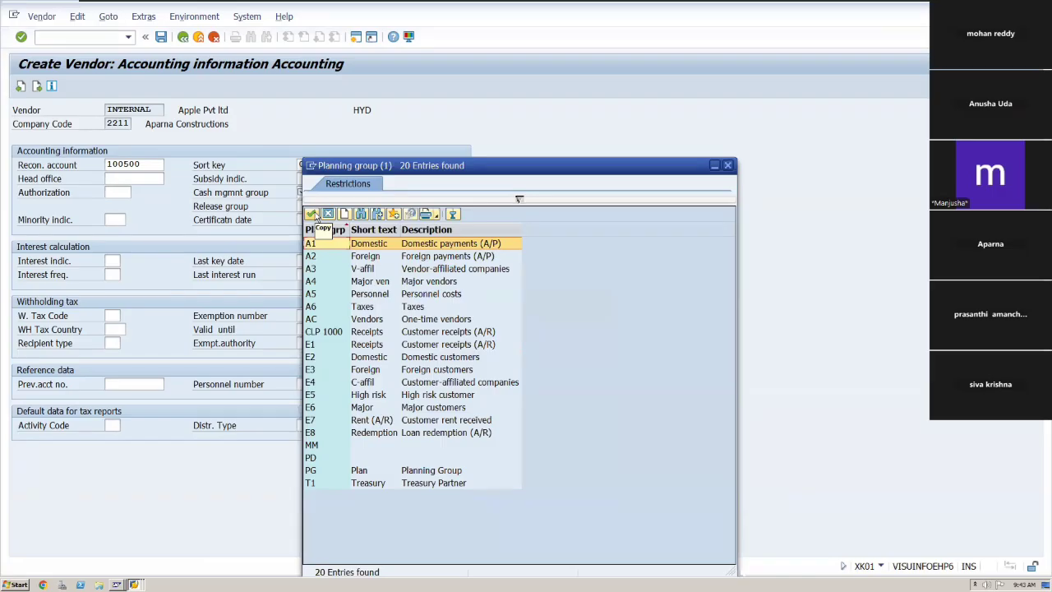
{"action": "left_click", "coordinate": [315, 217]}
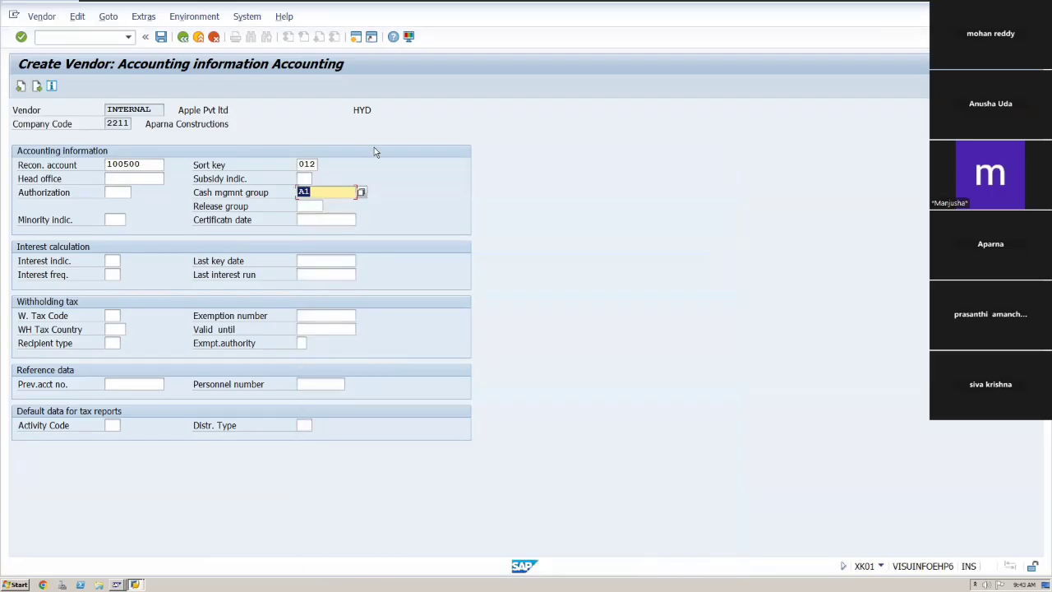
{"action": "key", "text": "Return"}
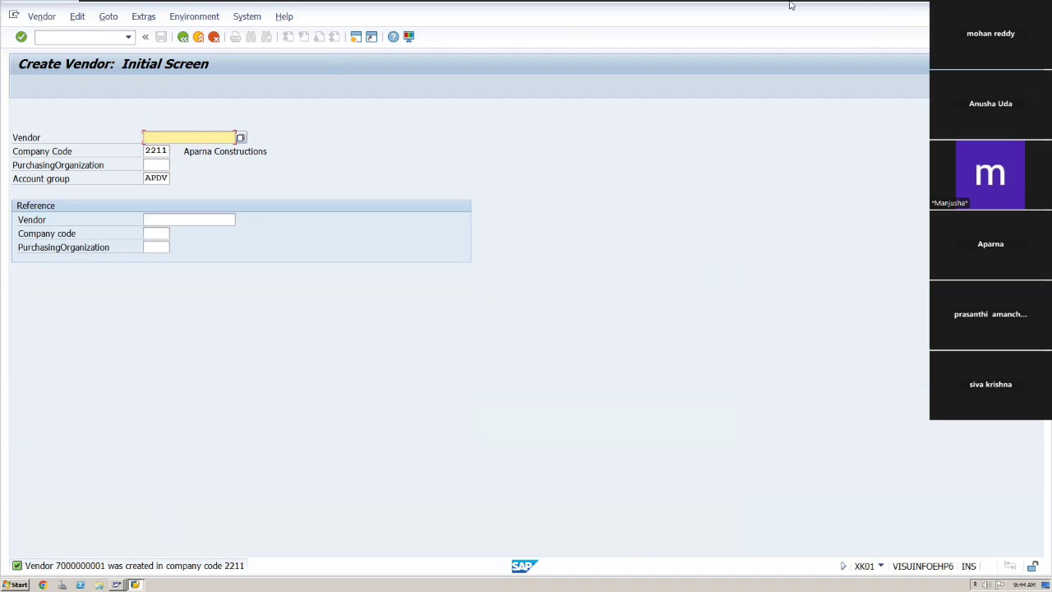
Switch to Excel and enter 'Domestic vendor recon account' in cell E20 beside the XK01 vendor creation row.
{"action": "mouse_move", "coordinate": [790, 5]}
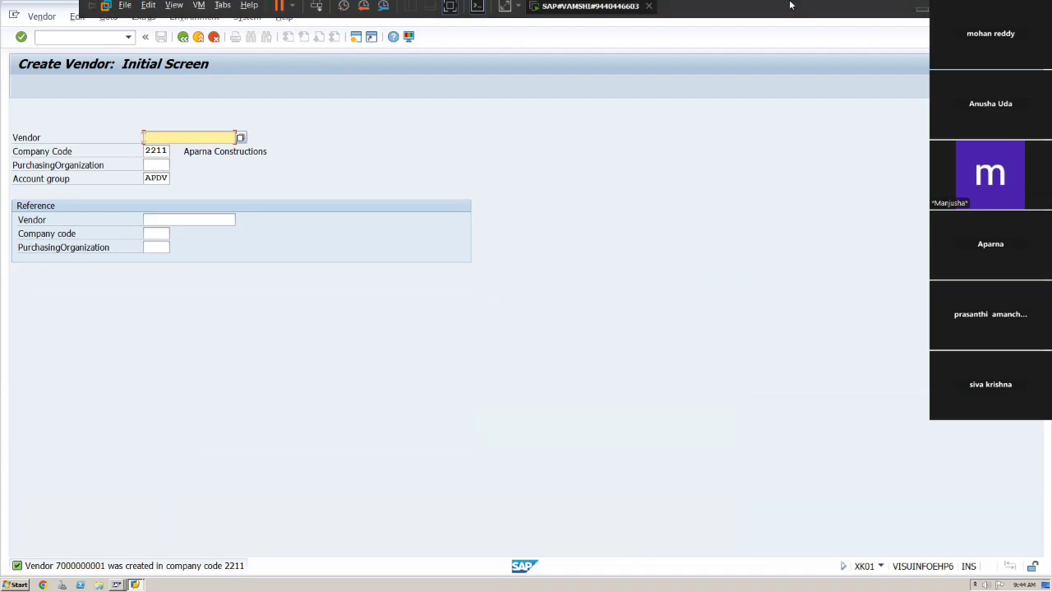
{"action": "left_click", "coordinate": [922, 14]}
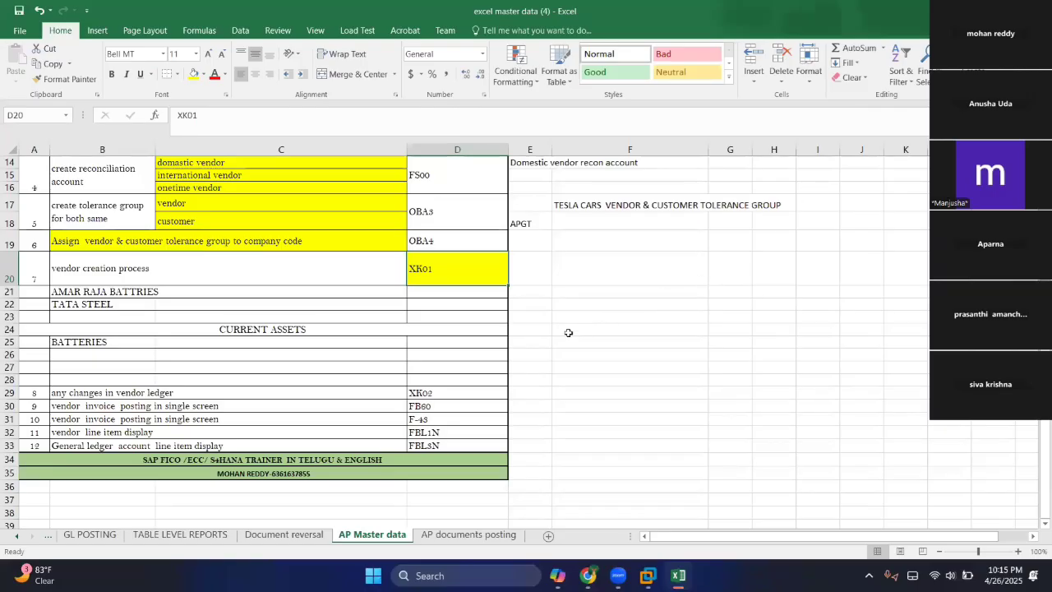
{"action": "left_click", "coordinate": [537, 264]}
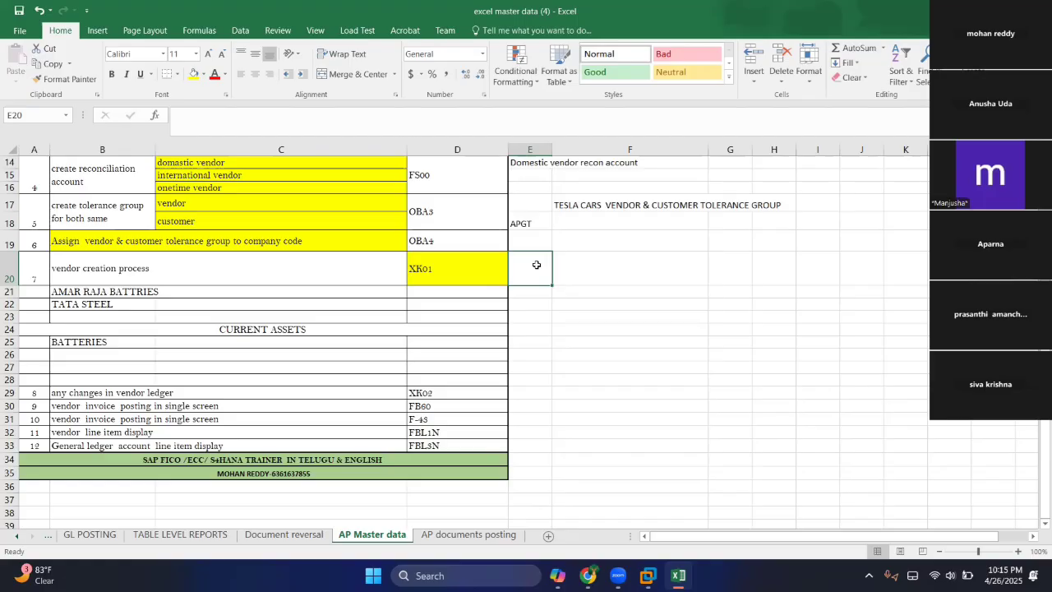
{"action": "type", "text": "domestic"}
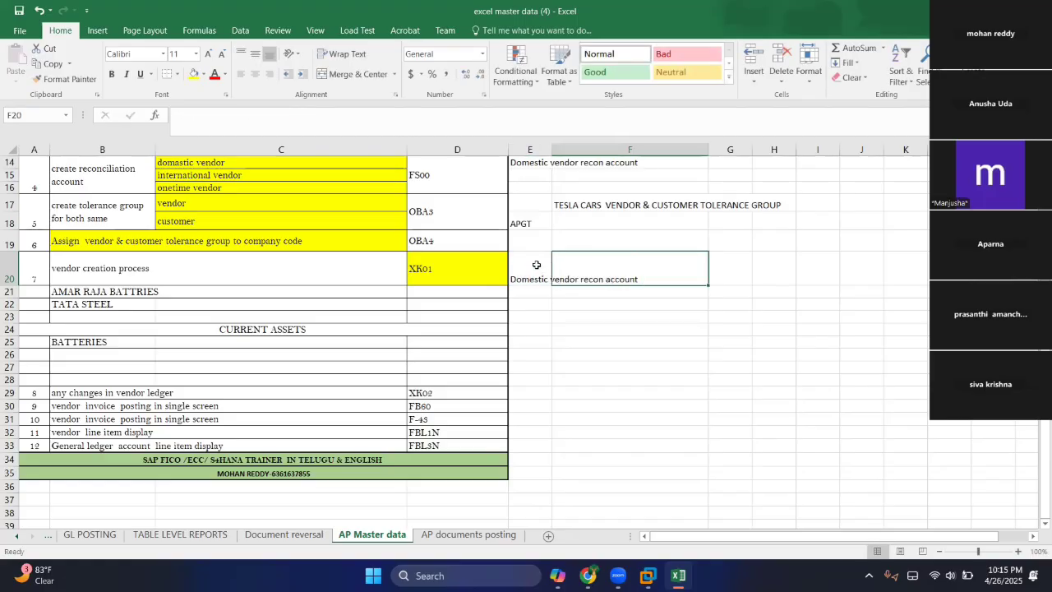
{"action": "key", "text": "Tab"}
Switch back to the SAP window.
{"action": "left_click", "coordinate": [80, 297]}
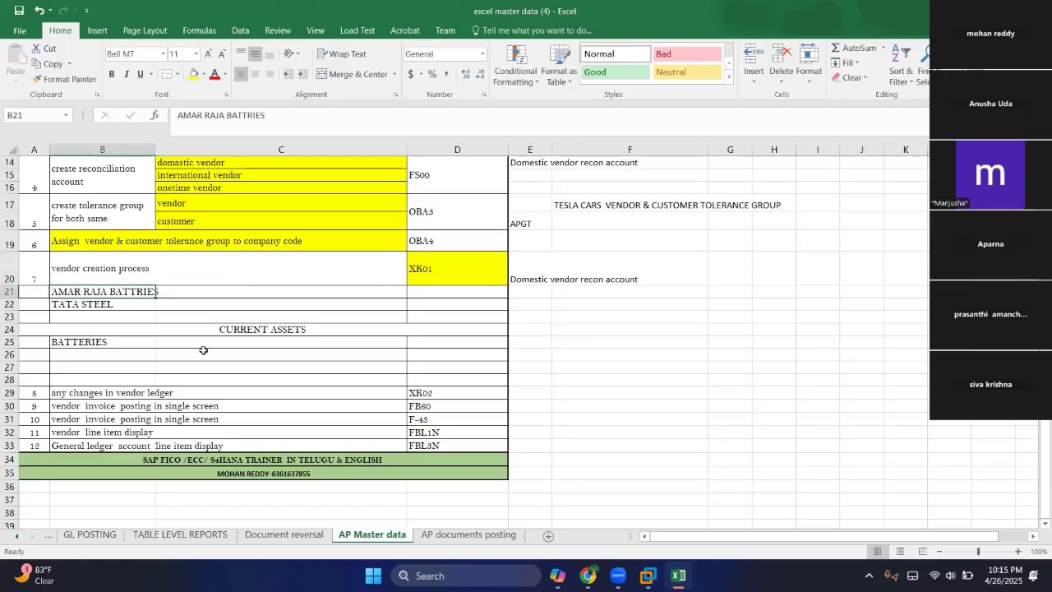
{"action": "scroll", "coordinate": [138, 366], "scroll_direction": "down", "scroll_amount": 1}
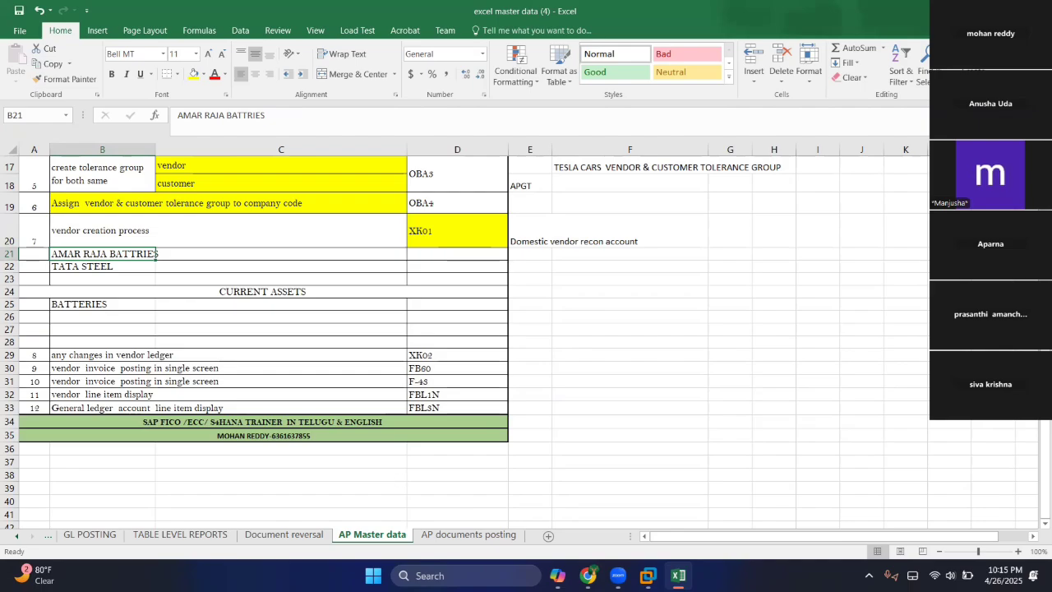
{"action": "mouse_move", "coordinate": [647, 575]}
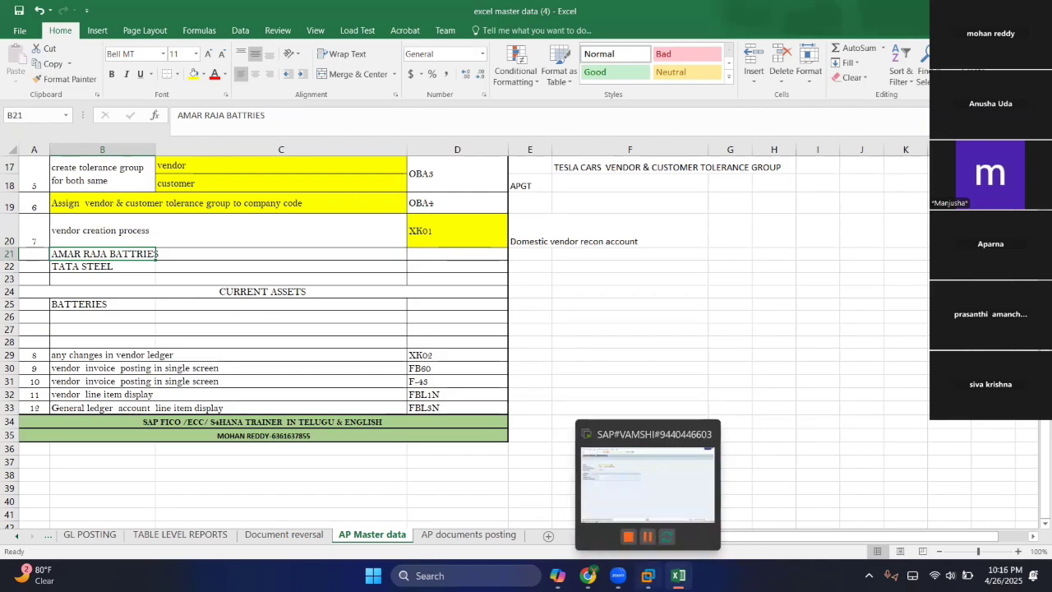
{"action": "left_click", "coordinate": [648, 575]}
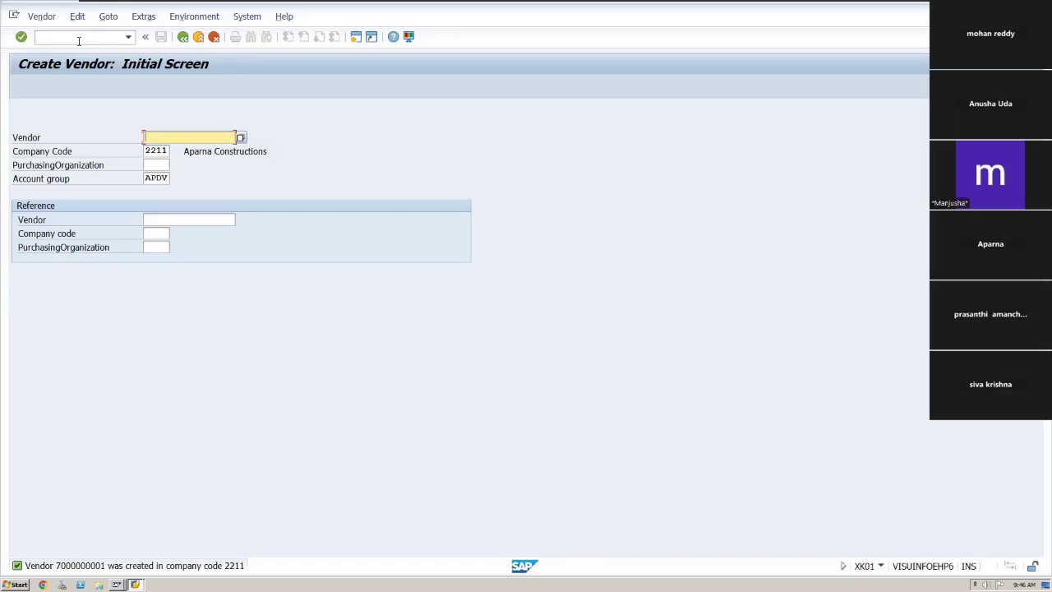
{"action": "type", "text": "/nfs00"}
{"action": "key", "text": "Return"}
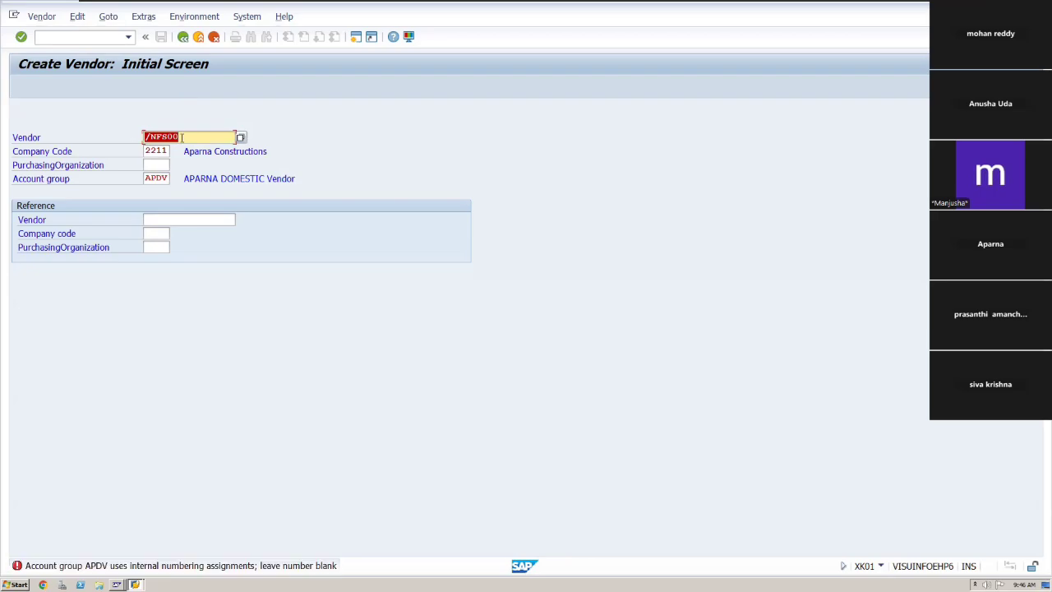
{"action": "left_click", "coordinate": [183, 135]}
{"action": "key", "text": "BackSpace"}
{"action": "key", "text": "BackSpace"}
{"action": "key", "text": "BackSpace"}
{"action": "key", "text": "BackSpace"}
{"action": "key", "text": "BackSpace"}
{"action": "key", "text": "BackSpace"}
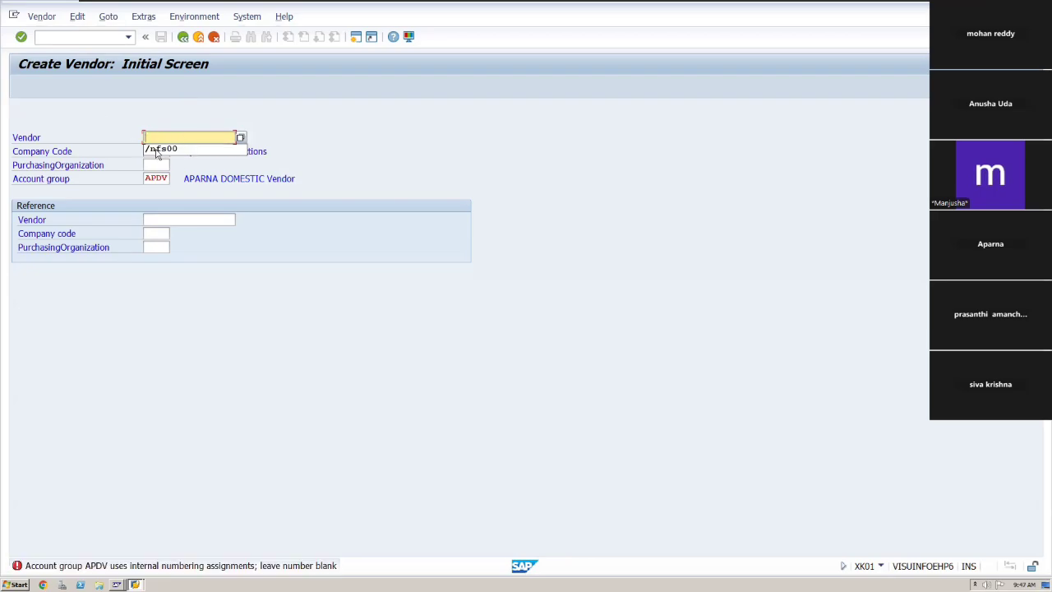
Open transaction FS00 to edit G/L accounts centrally.
{"action": "left_click", "coordinate": [81, 38]}
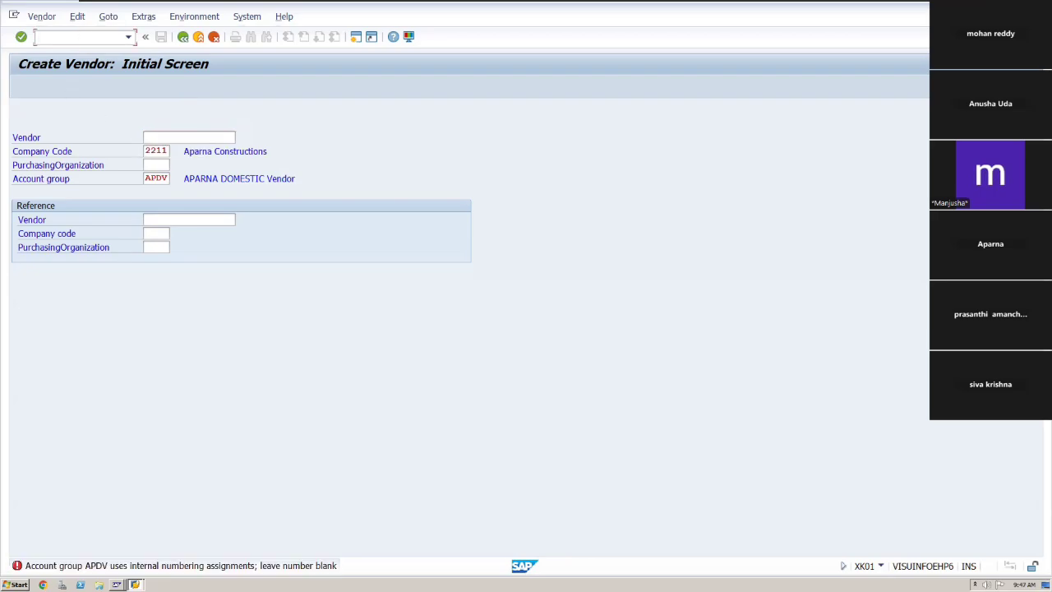
{"action": "type", "text": "/nfs00"}
{"action": "key", "text": "Return"}
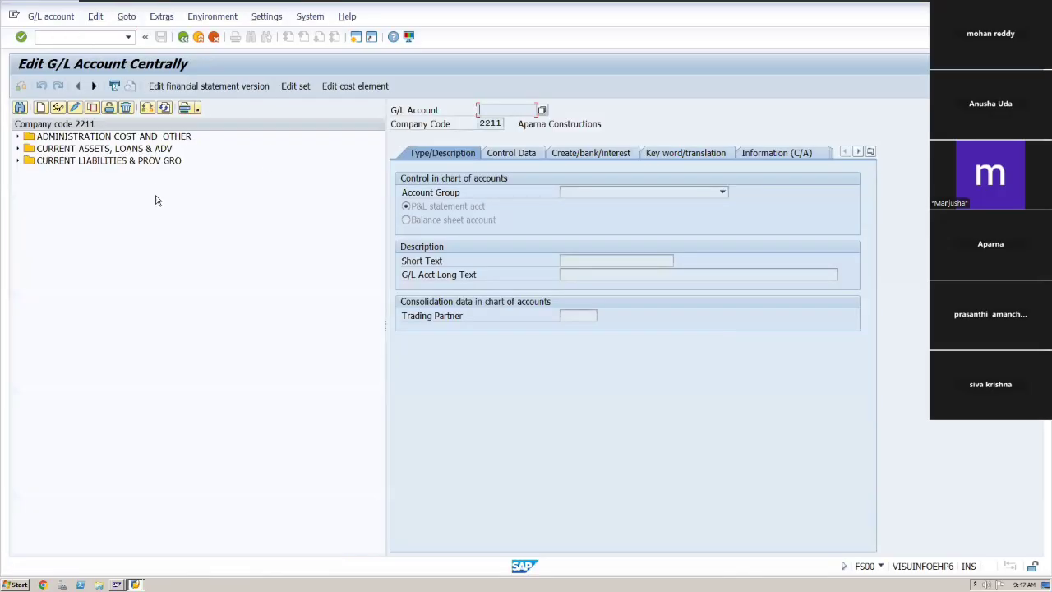
Open transaction OBD4 and examine the APOC G/L account groups and their account number ranges.
{"action": "left_click", "coordinate": [85, 39]}
{"action": "type", "text": "/nobd4"}
{"action": "key", "text": "Return"}
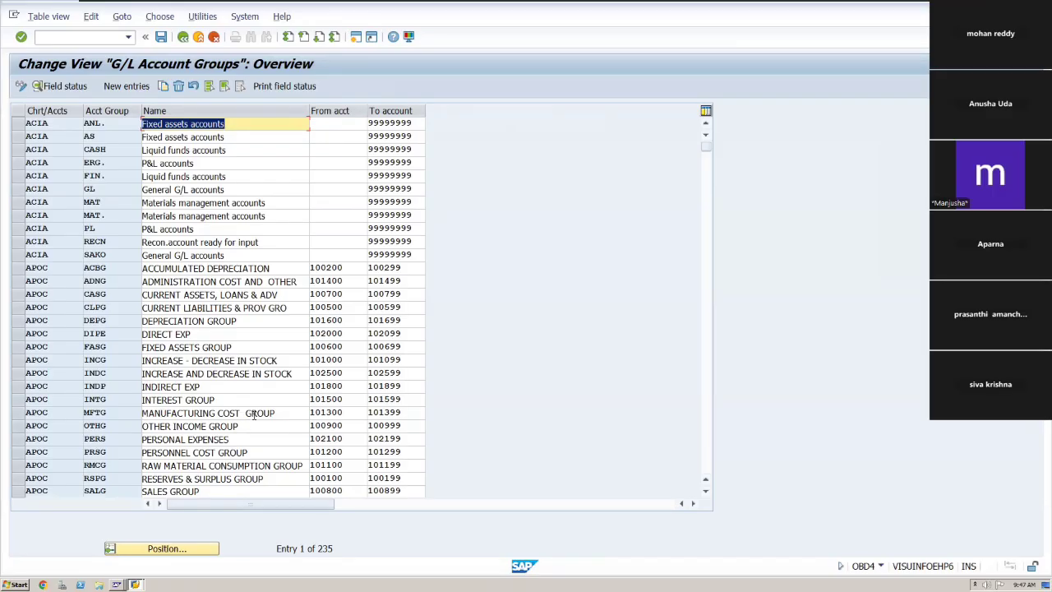
{"action": "left_click", "coordinate": [201, 552]}
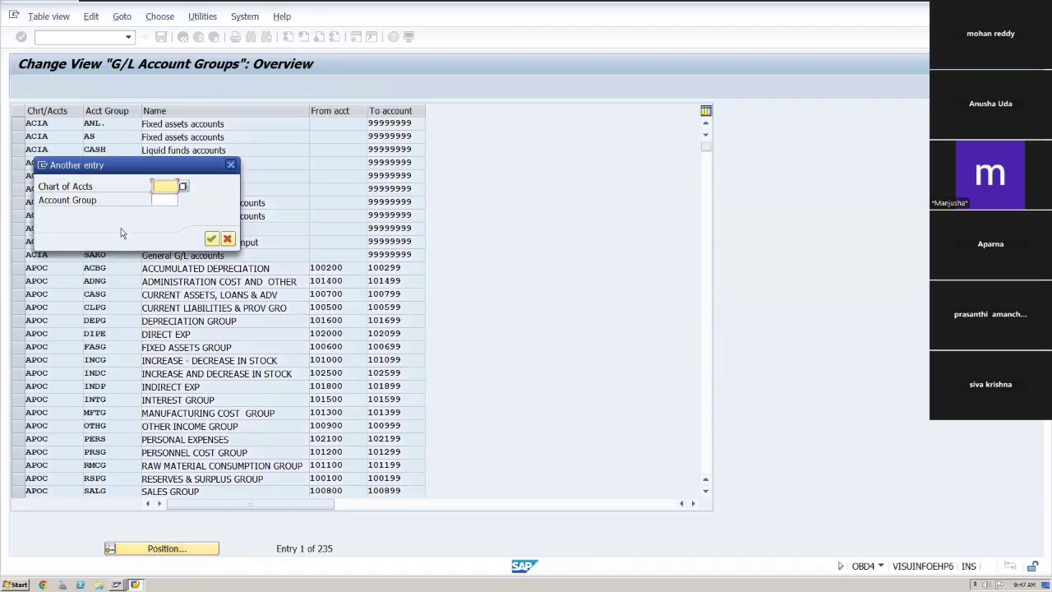
{"action": "left_click", "coordinate": [231, 165]}
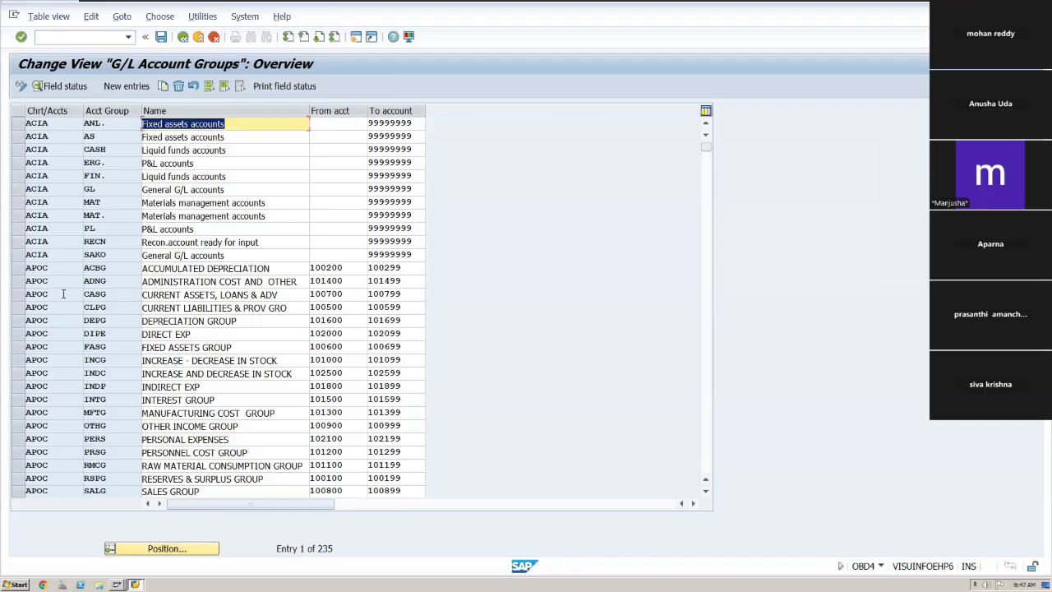
{"action": "left_click", "coordinate": [29, 269]}
{"action": "key", "text": "Down"}
{"action": "key", "text": "Down"}
{"action": "key", "text": "Down"}
{"action": "key", "text": "Down"}
{"action": "key", "text": "Down"}
{"action": "key", "text": "Down"}
{"action": "key", "text": "Down"}
{"action": "key", "text": "Down"}
{"action": "key", "text": "Down"}
{"action": "key", "text": "Down"}
{"action": "key", "text": "Down"}
{"action": "key", "text": "Down"}
{"action": "key", "text": "Down"}
{"action": "key", "text": "Down"}
{"action": "key", "text": "Down"}
{"action": "key", "text": "Down"}
{"action": "key", "text": "Down"}
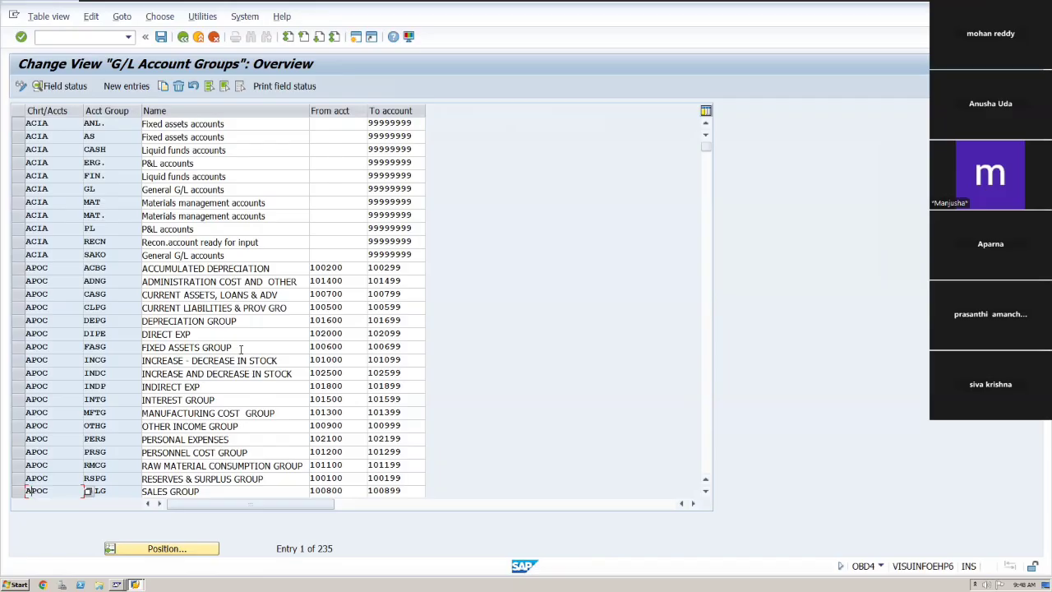
{"action": "left_click", "coordinate": [200, 296]}
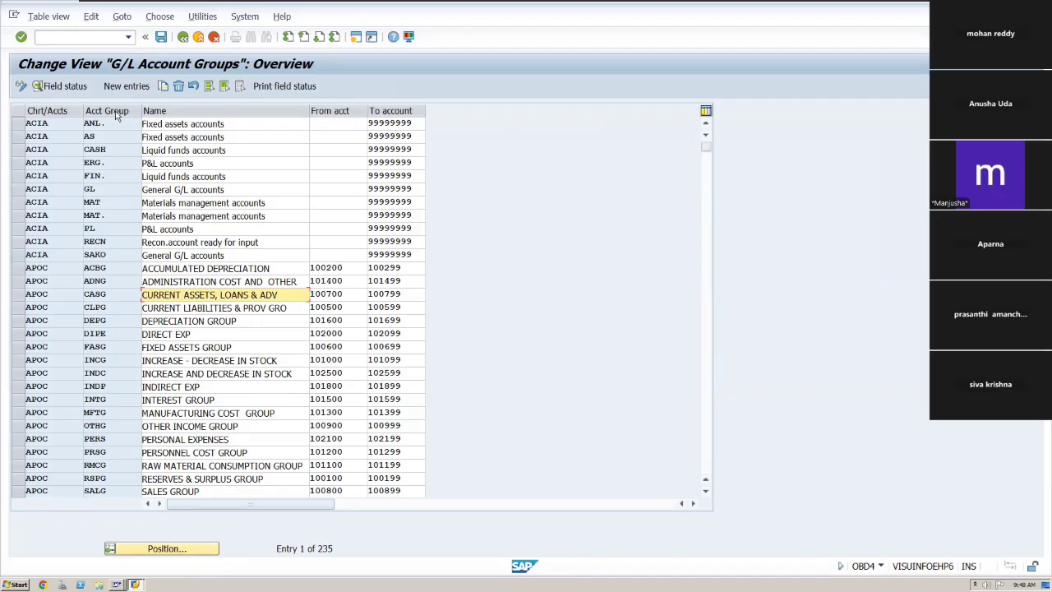
Return to FS00 and expand the CURRENT ASSETS, LOANS & ADV account folder for company code 2211.
{"action": "left_click", "coordinate": [101, 38]}
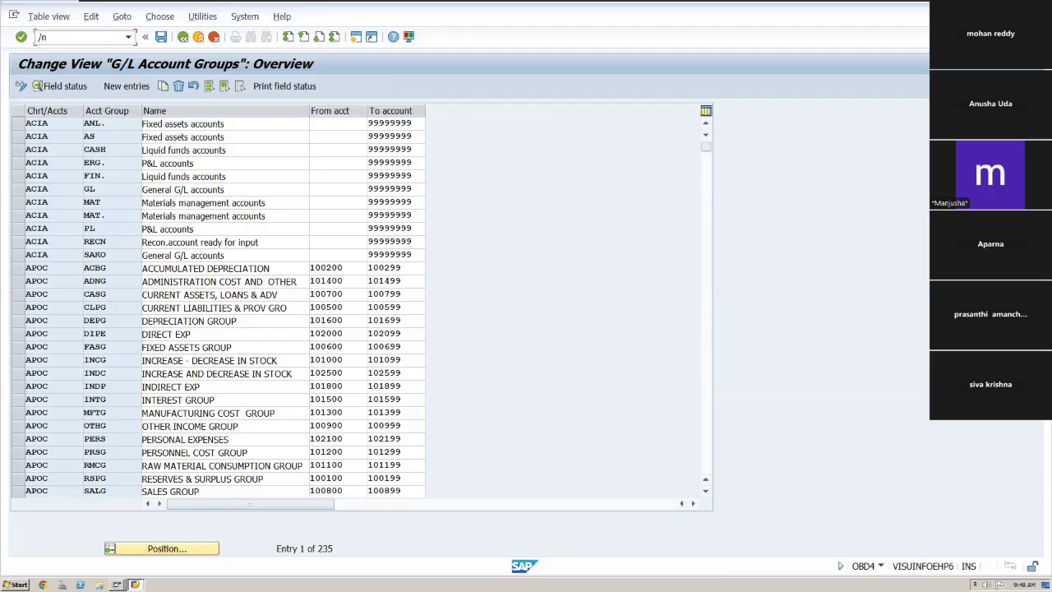
{"action": "type", "text": "/nfs00"}
{"action": "key", "text": "Return"}
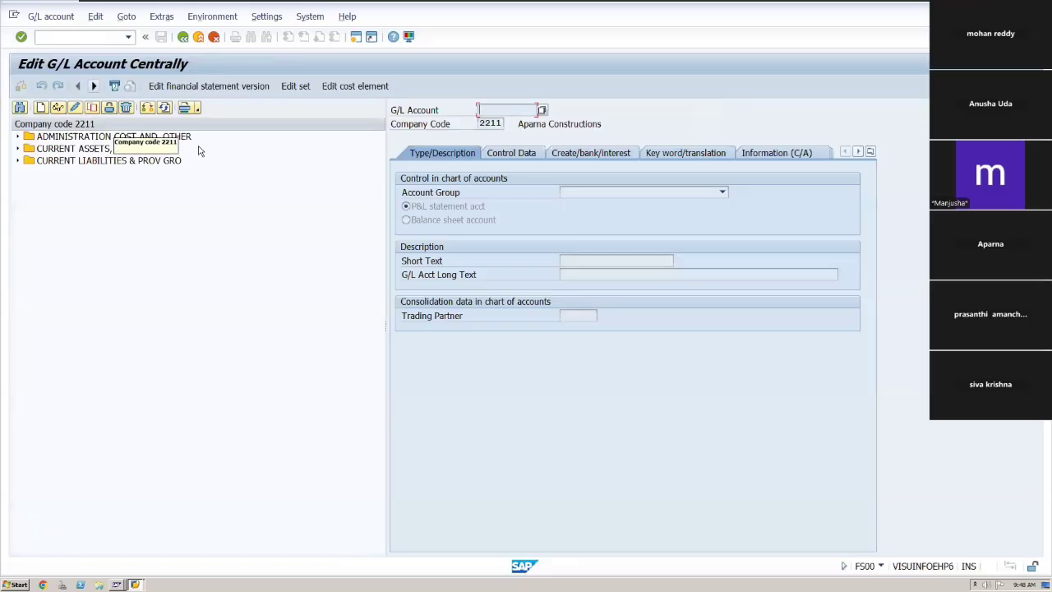
{"action": "left_click", "coordinate": [106, 161]}
{"action": "left_click", "coordinate": [102, 149]}
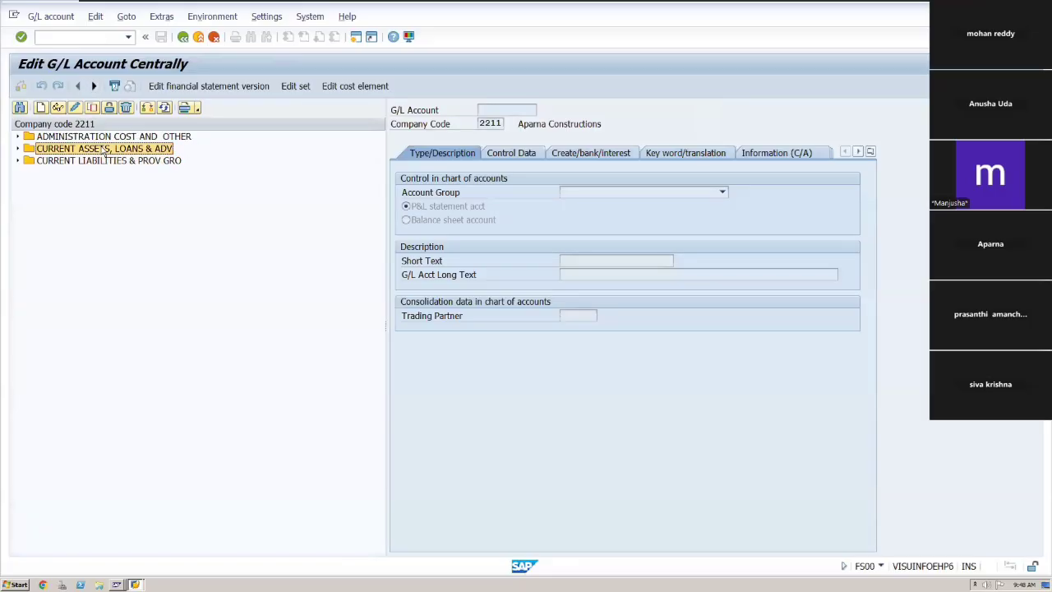
{"action": "left_click", "coordinate": [18, 149]}
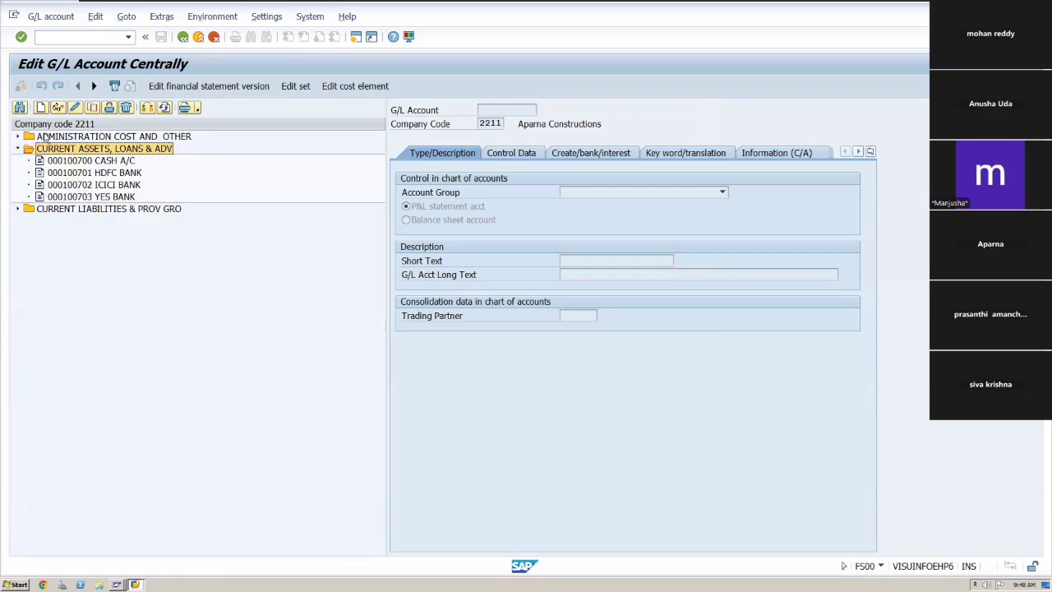
{"action": "left_click", "coordinate": [89, 173]}
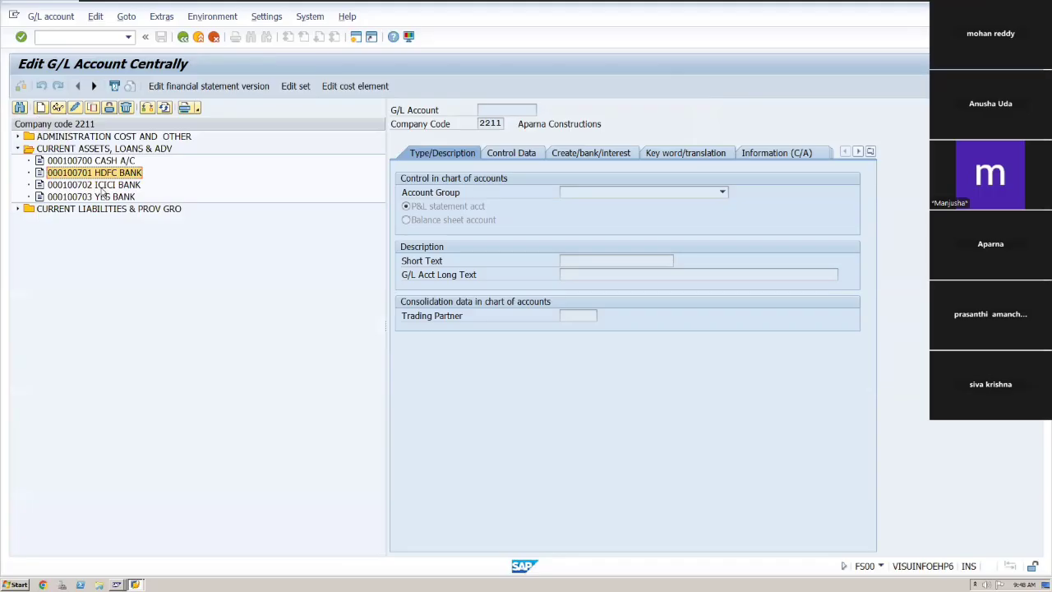
{"action": "left_click", "coordinate": [42, 109]}
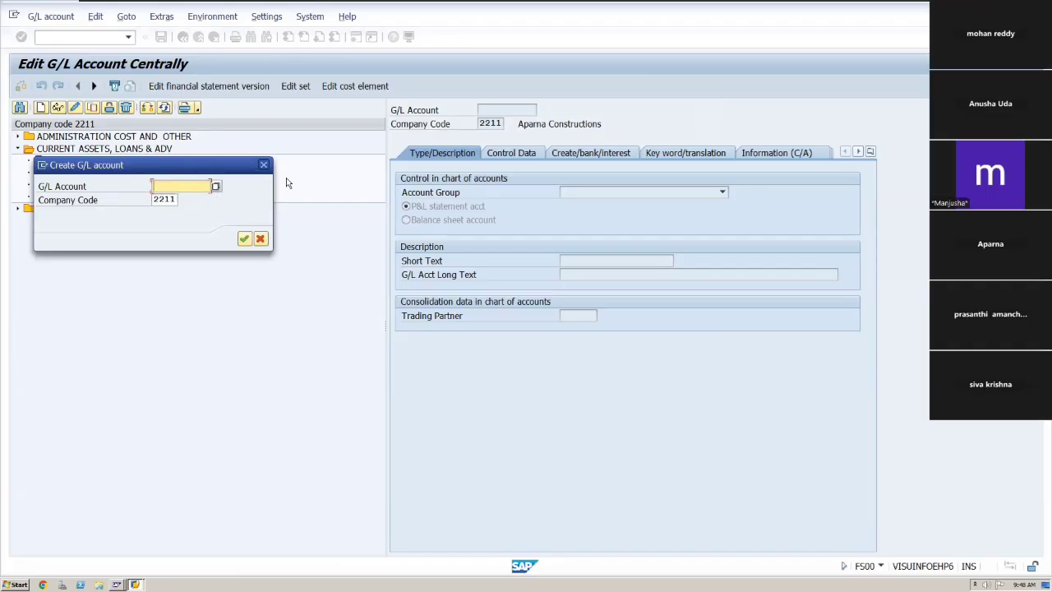
{"action": "left_click", "coordinate": [263, 164]}
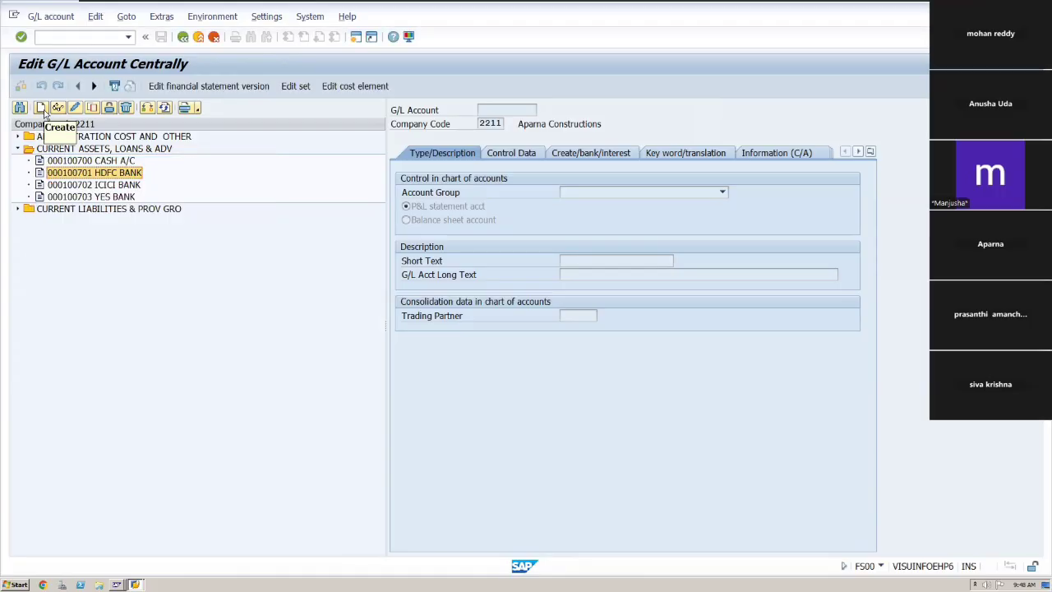
Start creating G/L account 100704 for company code 2211.
{"action": "left_click", "coordinate": [41, 108]}
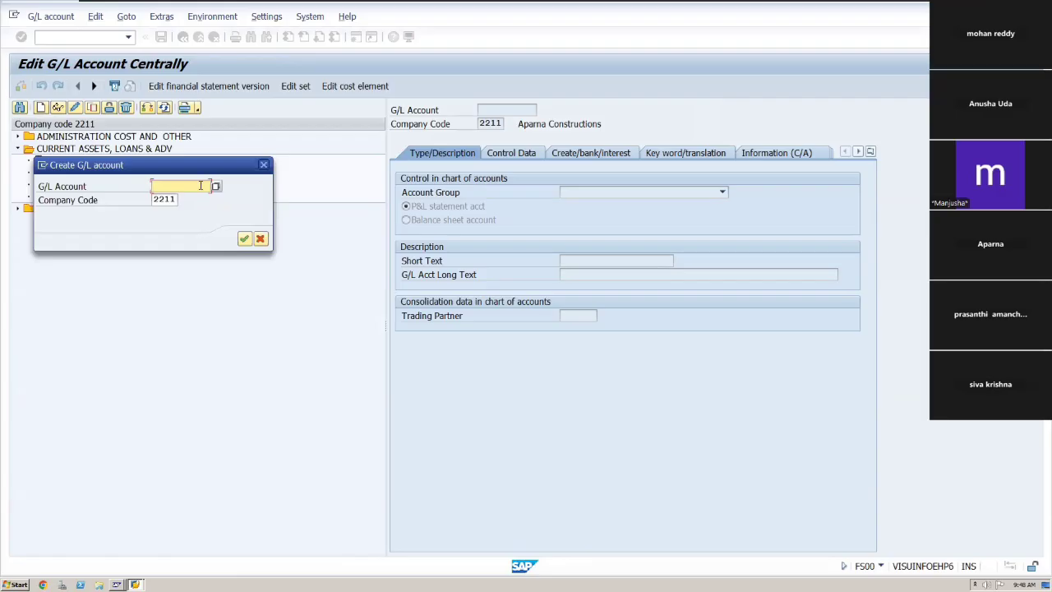
{"action": "type", "text": "100"}
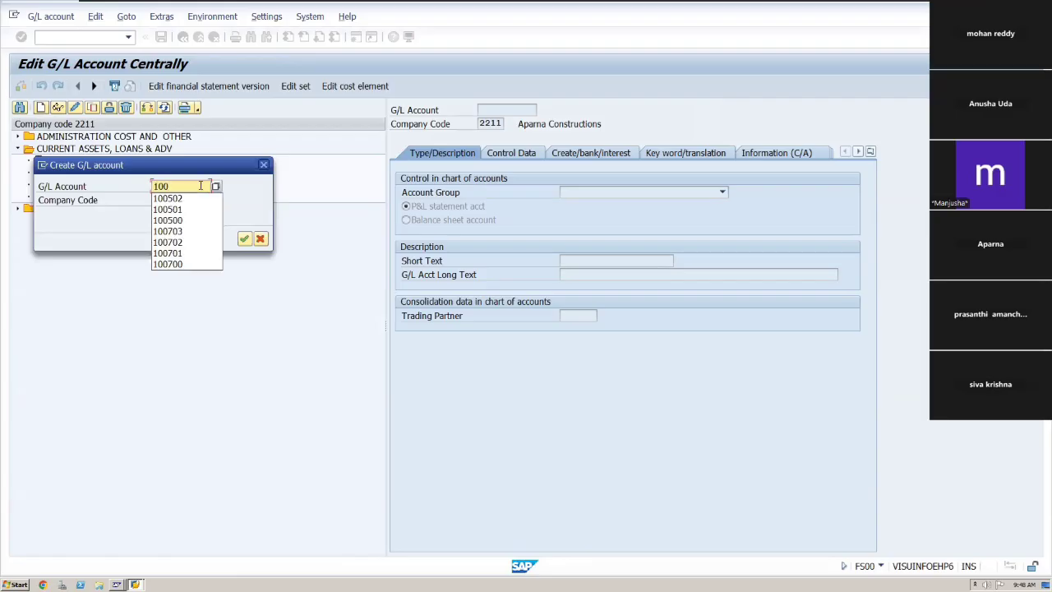
{"action": "type", "text": "704"}
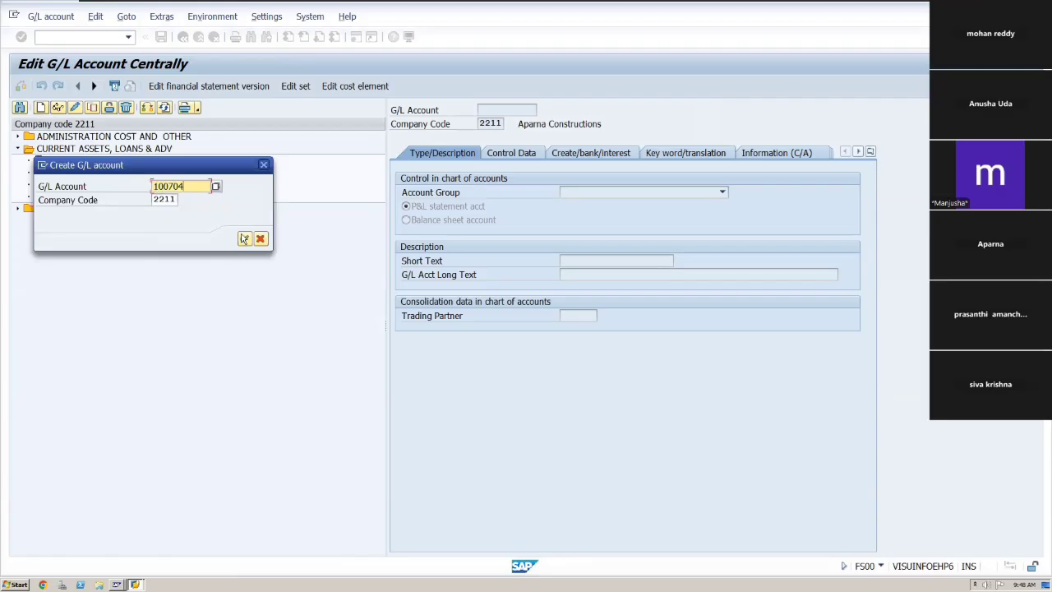
{"action": "left_click", "coordinate": [245, 239]}
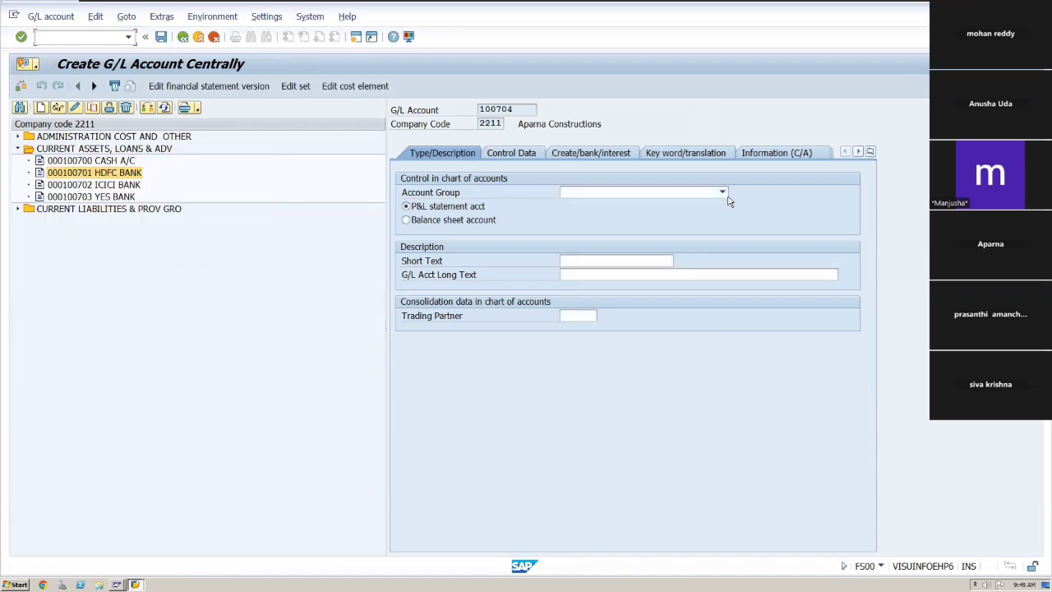
Assign the account group CURRENT ASSETS, LOANS & ADV and mark the account as a balance sheet account.
{"action": "left_click", "coordinate": [722, 193]}
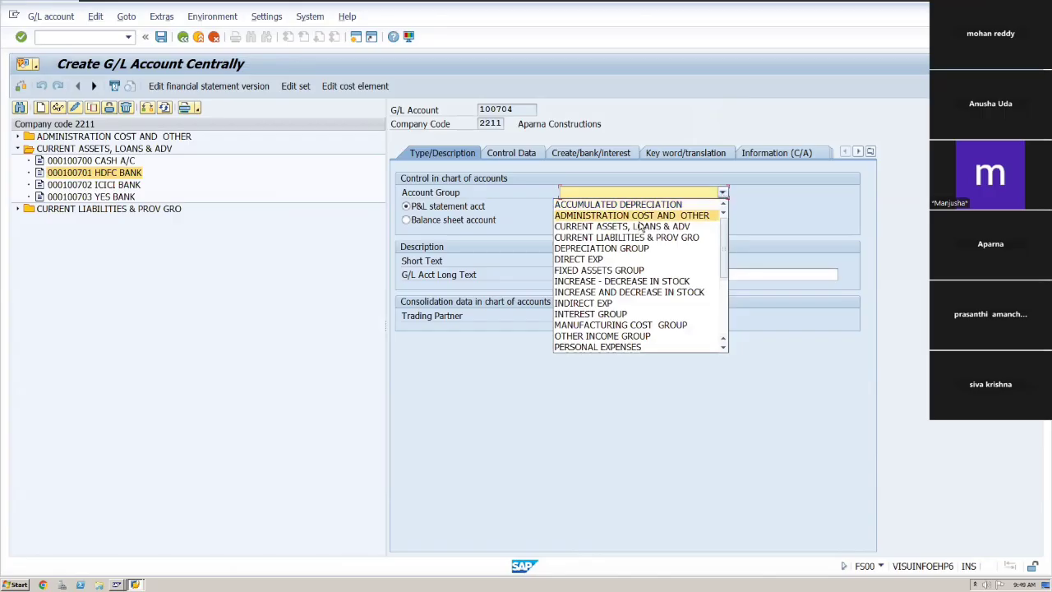
{"action": "left_click", "coordinate": [641, 227]}
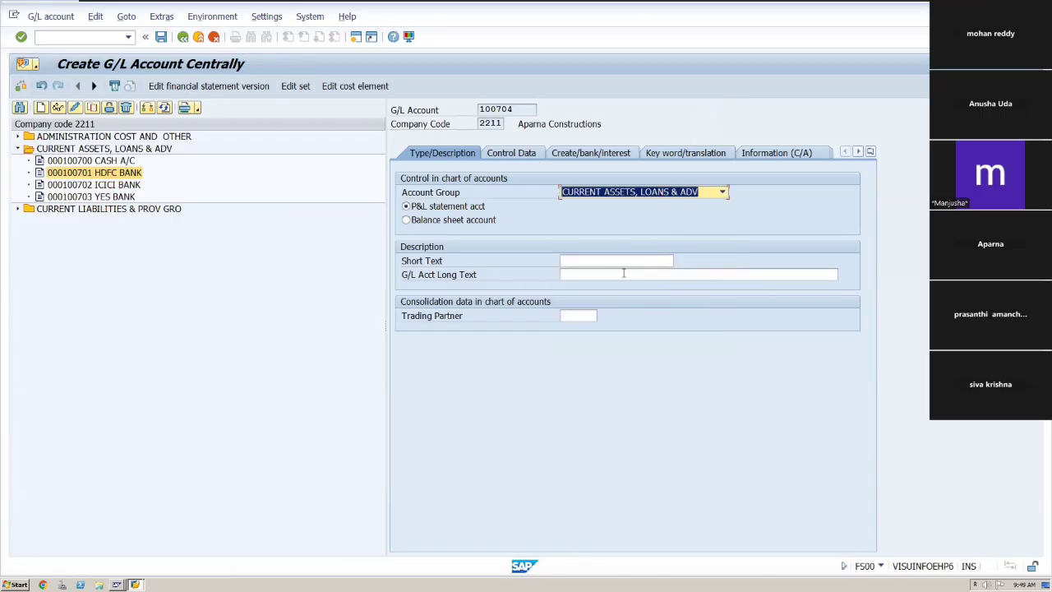
{"action": "left_click", "coordinate": [591, 271]}
{"action": "left_click", "coordinate": [575, 261]}
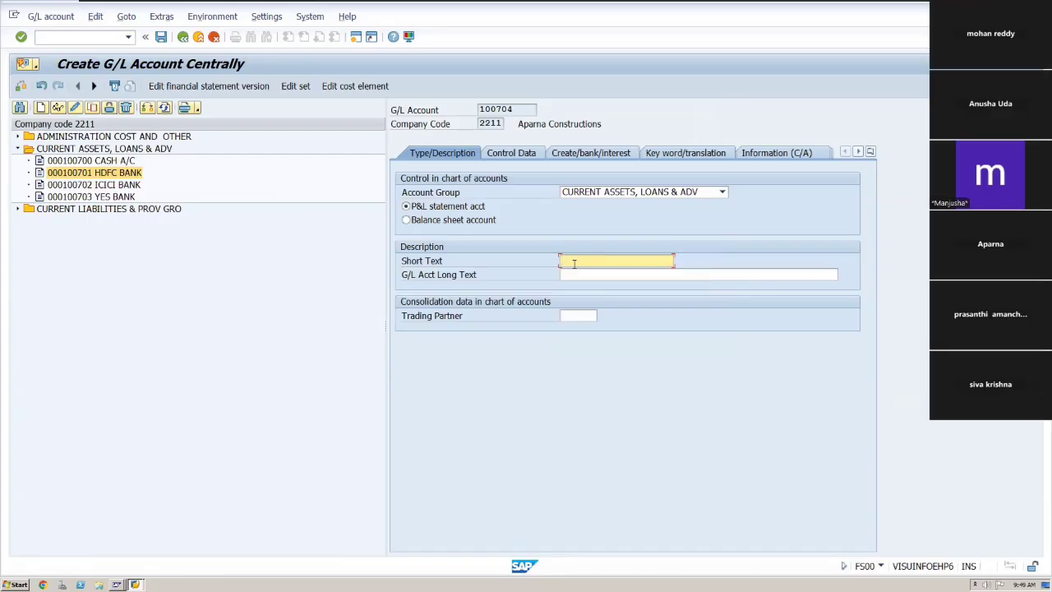
{"action": "left_click", "coordinate": [407, 220]}
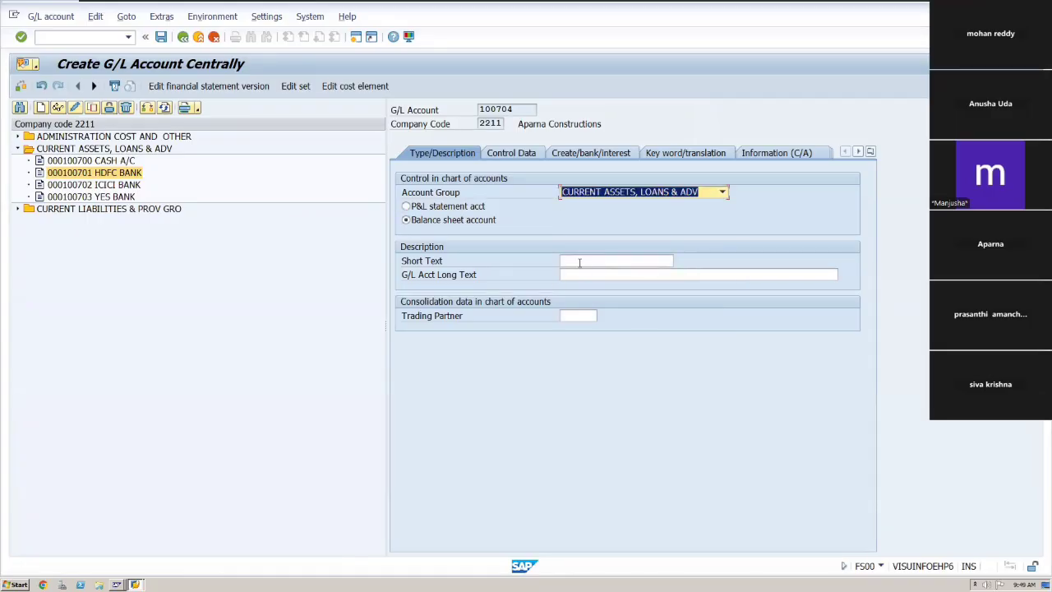
Enter the short text Steel and the long text Steel for Construction.
{"action": "left_click", "coordinate": [580, 262]}
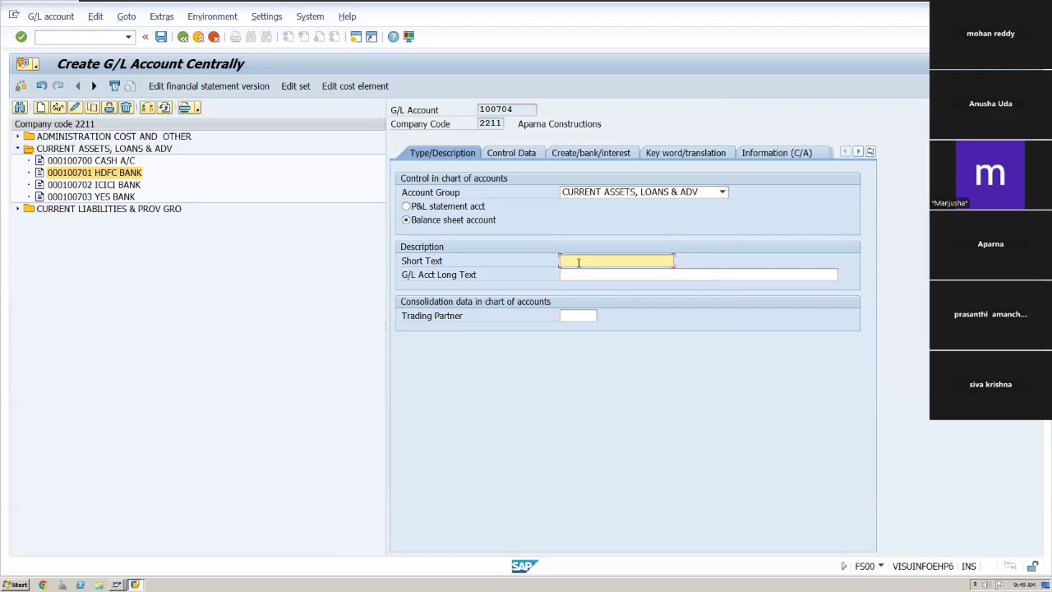
{"action": "type", "text": "Stee"}
{"action": "key", "text": "Tab"}
{"action": "type", "text": "Ste"}
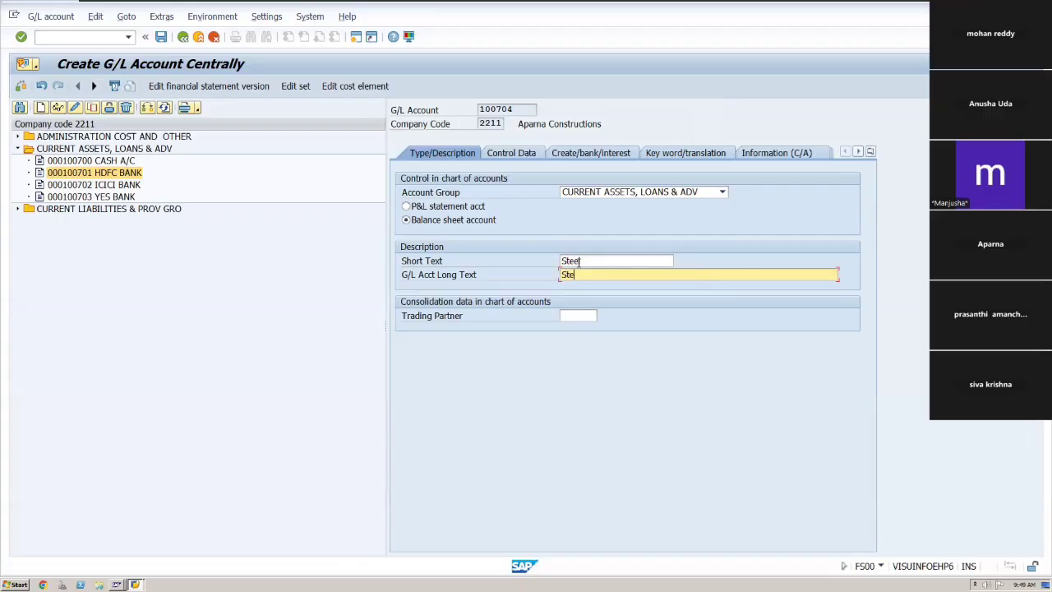
{"action": "type", "text": "el for Construction"}
In the control data, enable line item display and only balances in local currency, and set sort key 001.
{"action": "left_click", "coordinate": [511, 152]}
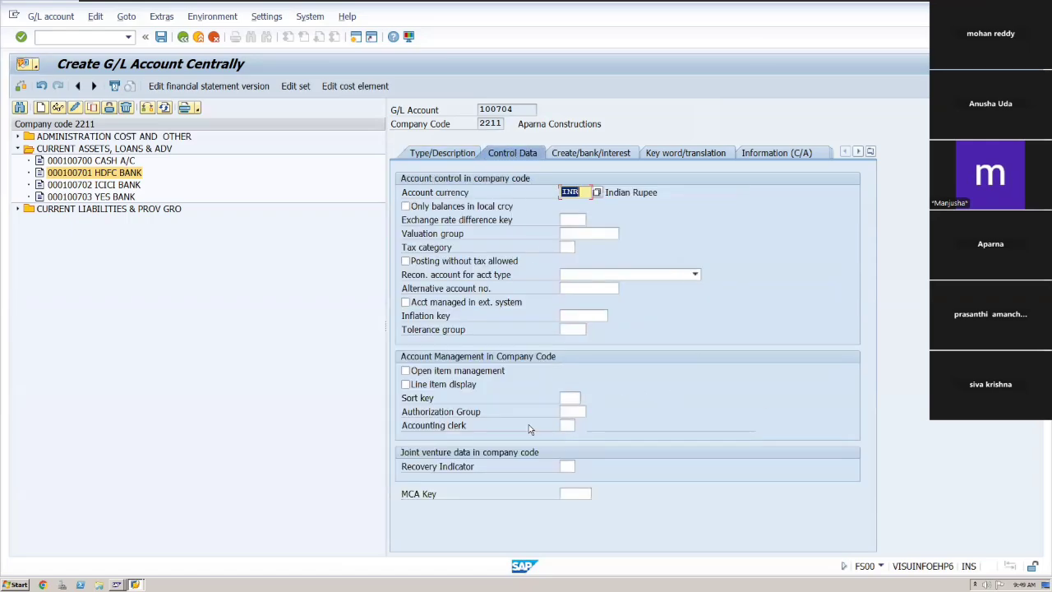
{"action": "left_click", "coordinate": [406, 385]}
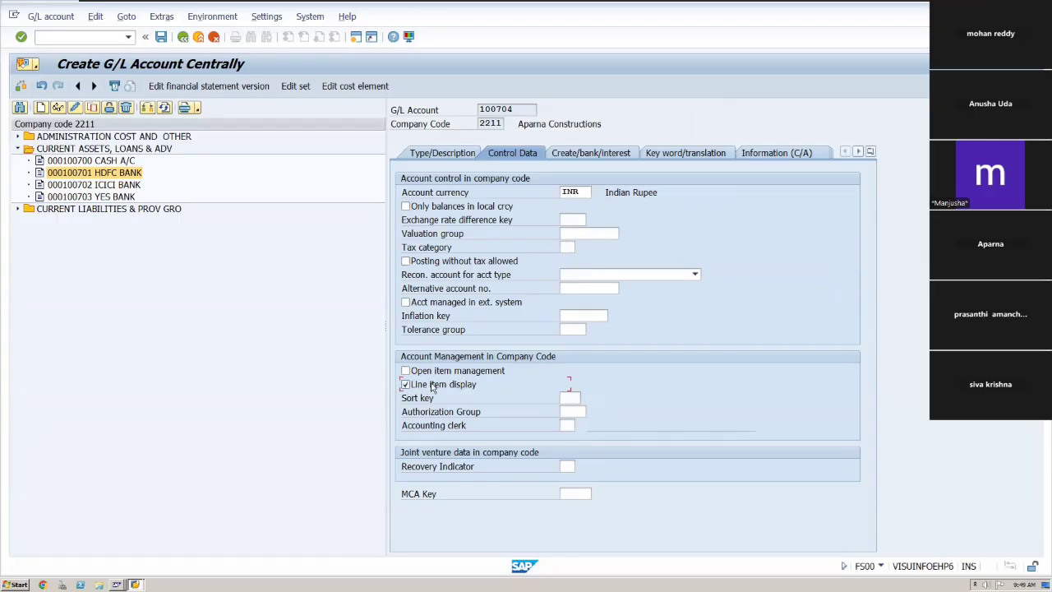
{"action": "left_click", "coordinate": [410, 208]}
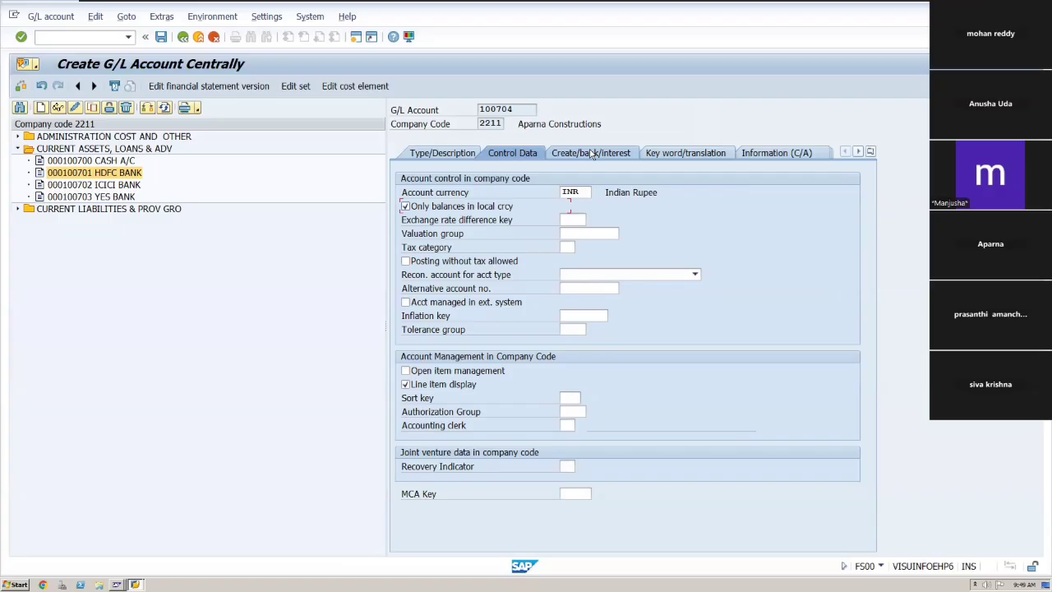
{"action": "left_click", "coordinate": [577, 400]}
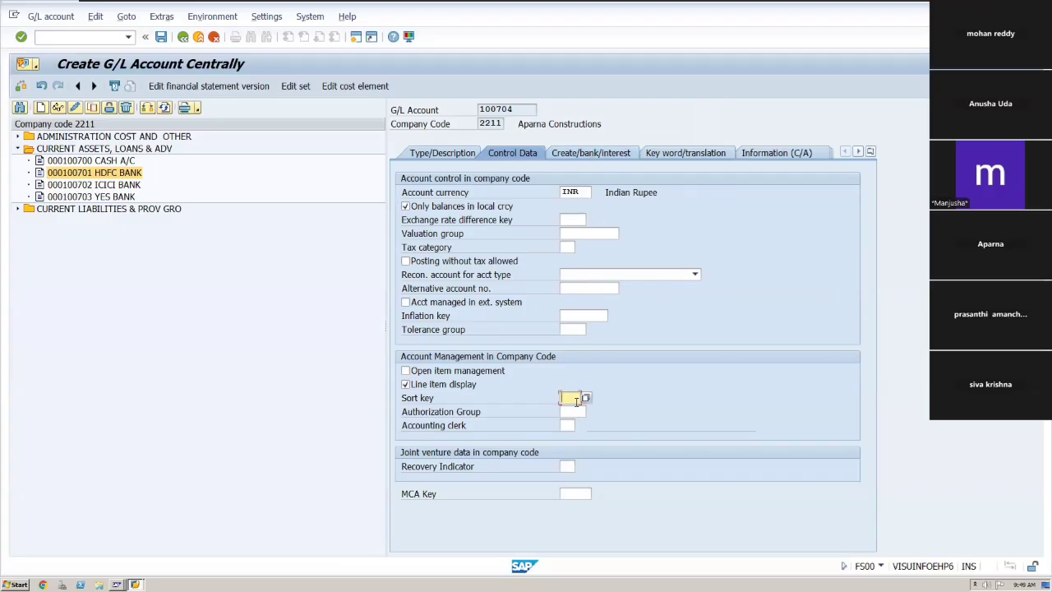
{"action": "left_click", "coordinate": [586, 397]}
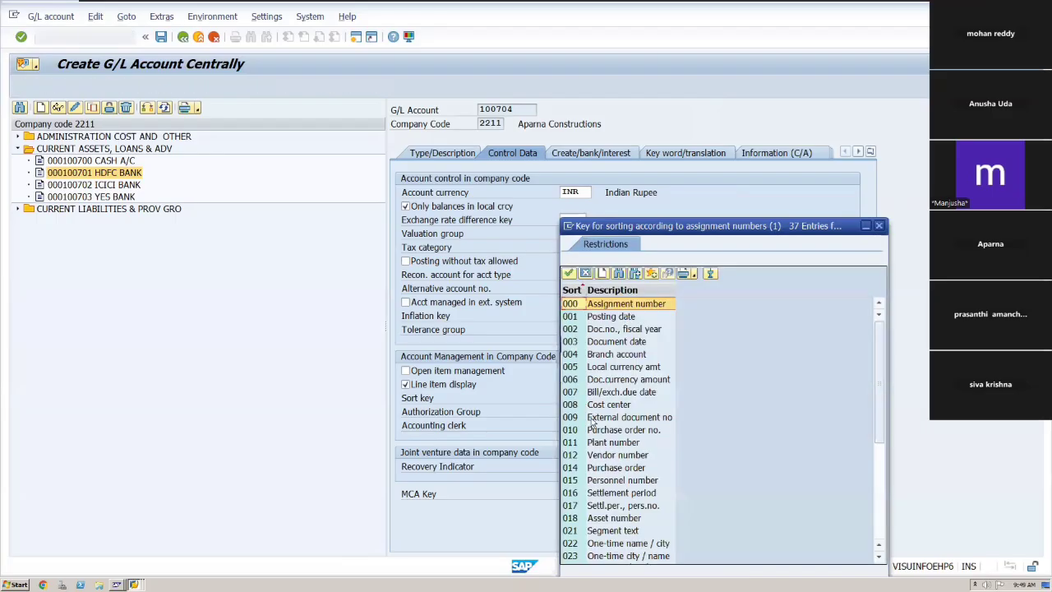
{"action": "left_click", "coordinate": [584, 456]}
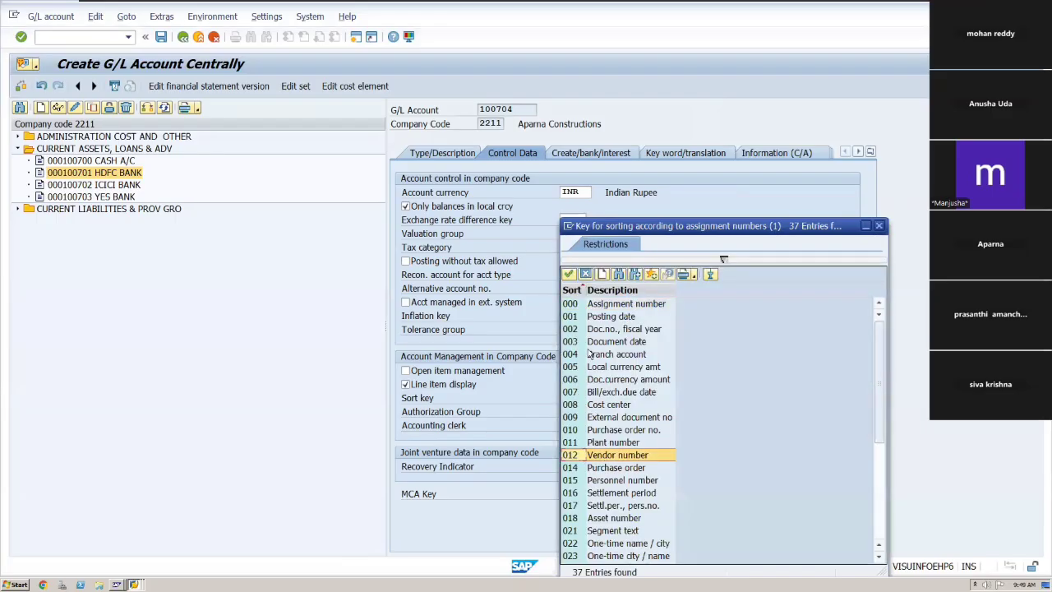
{"action": "left_click", "coordinate": [581, 319]}
{"action": "left_click", "coordinate": [568, 275]}
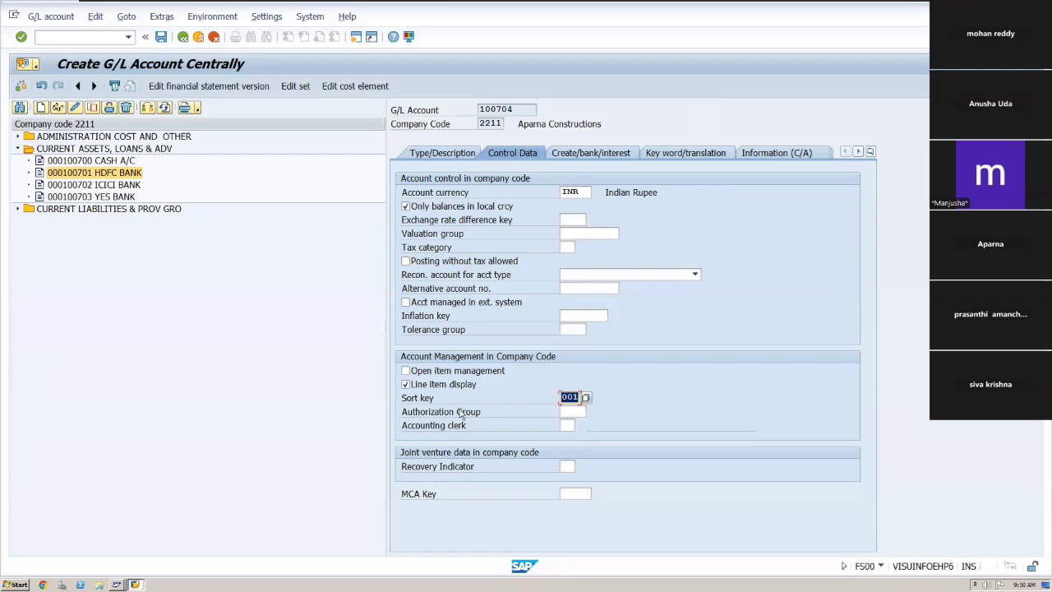
Set the field status group to G001 and save the new G/L account.
{"action": "left_click", "coordinate": [587, 153]}
{"action": "left_click", "coordinate": [592, 194]}
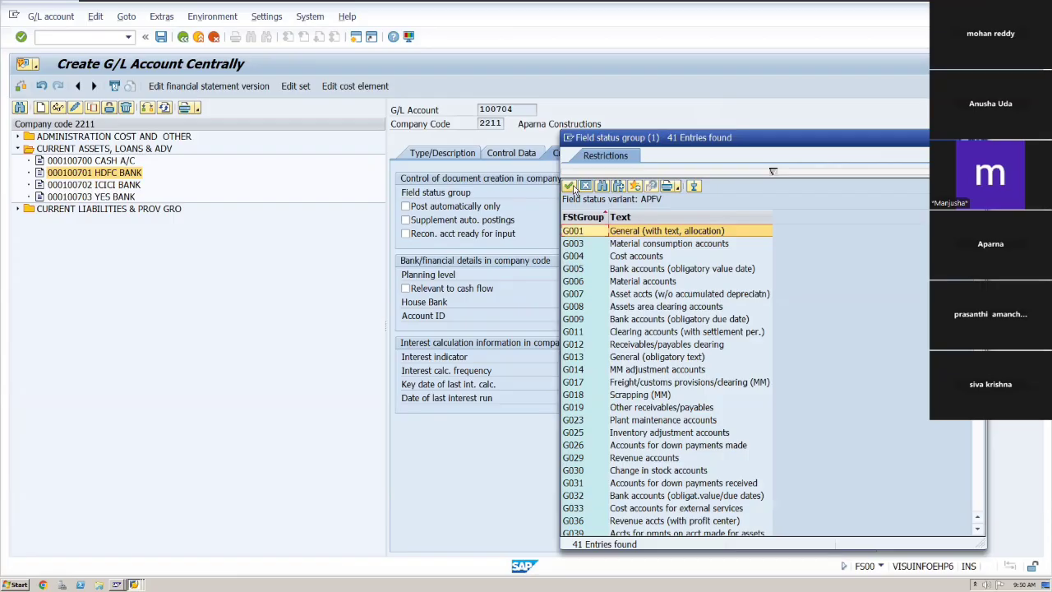
{"action": "left_click", "coordinate": [571, 186]}
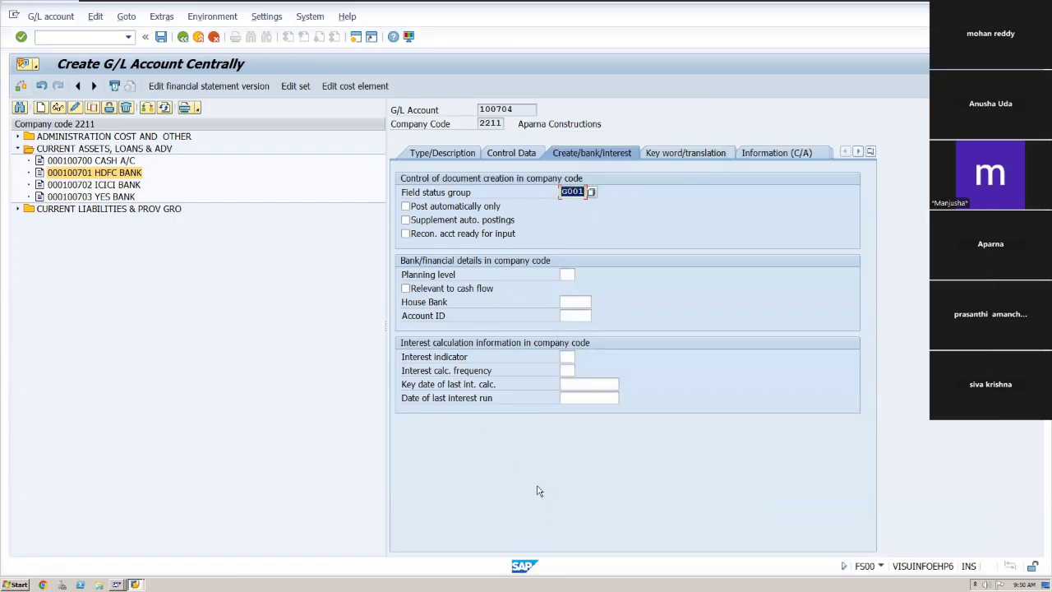
{"action": "key", "text": "Tab"}
{"action": "left_click", "coordinate": [161, 37]}
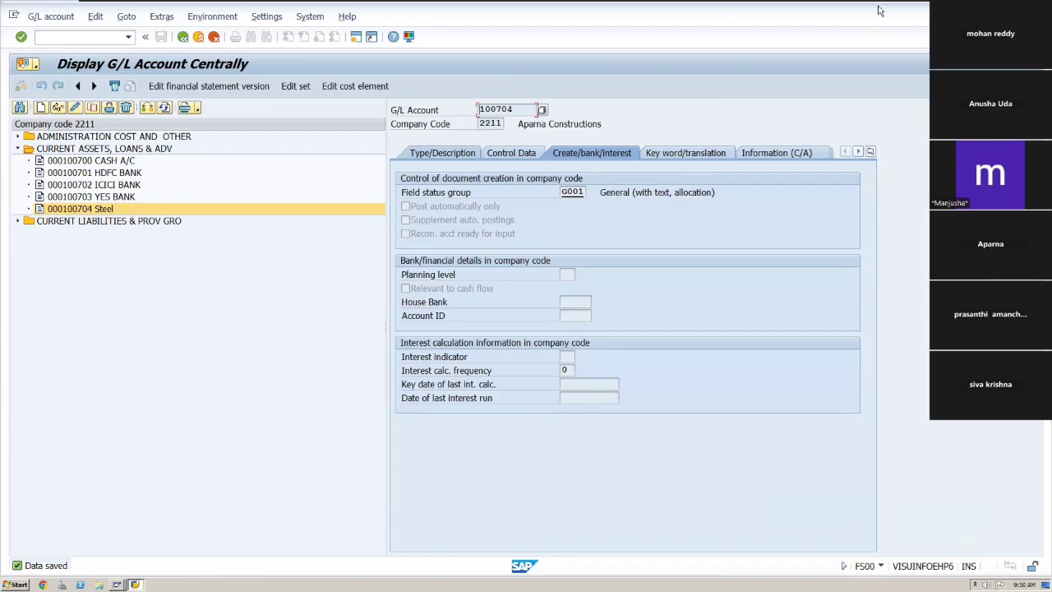
Consult the Excel master data worksheet and return to the SAP window.
{"action": "mouse_move", "coordinate": [862, 2]}
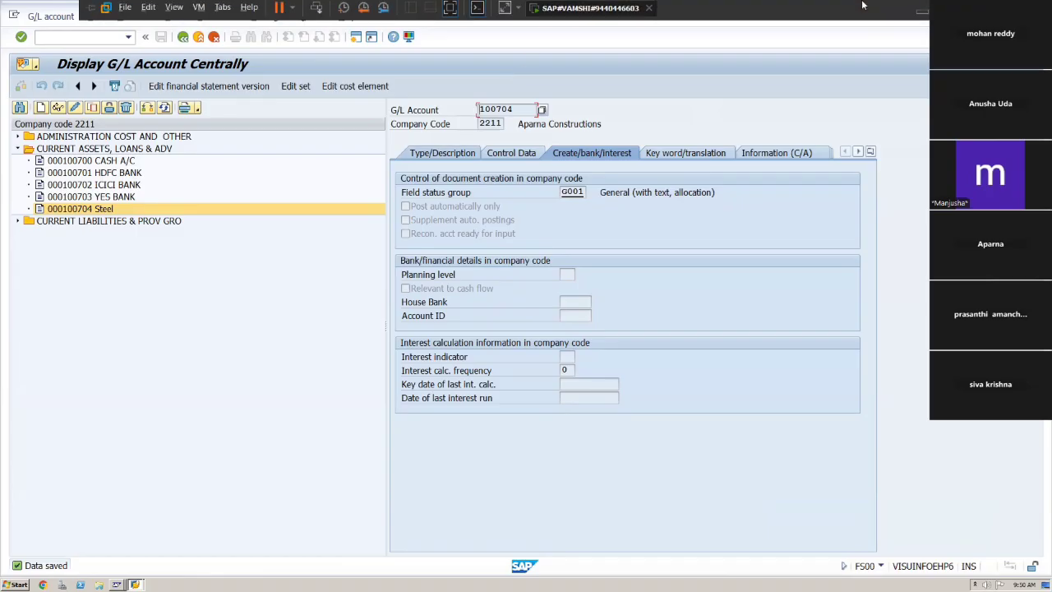
{"action": "left_click", "coordinate": [919, 13]}
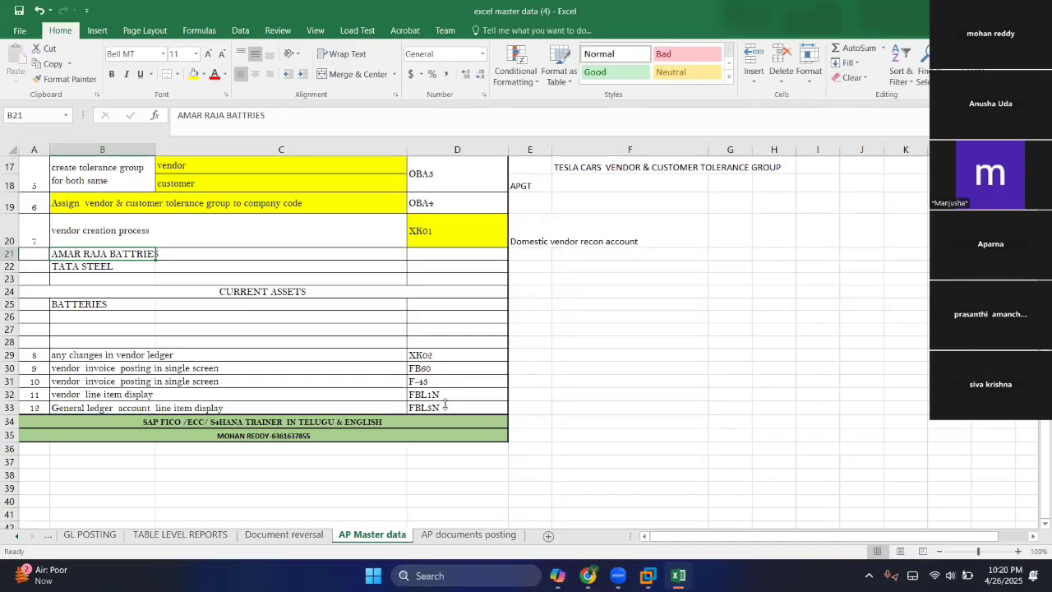
{"action": "key", "text": "alt+Tab"}
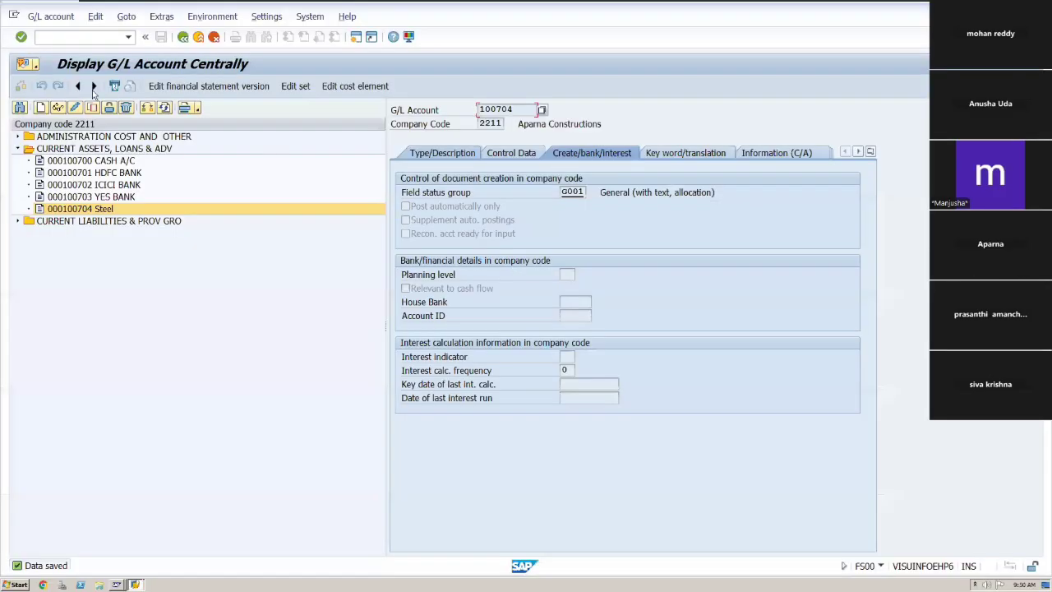
Leave FS00 and open transaction FB60 to enter a vendor invoice.
{"action": "left_click", "coordinate": [79, 38]}
{"action": "type", "text": "/n"}
{"action": "key", "text": "Return"}
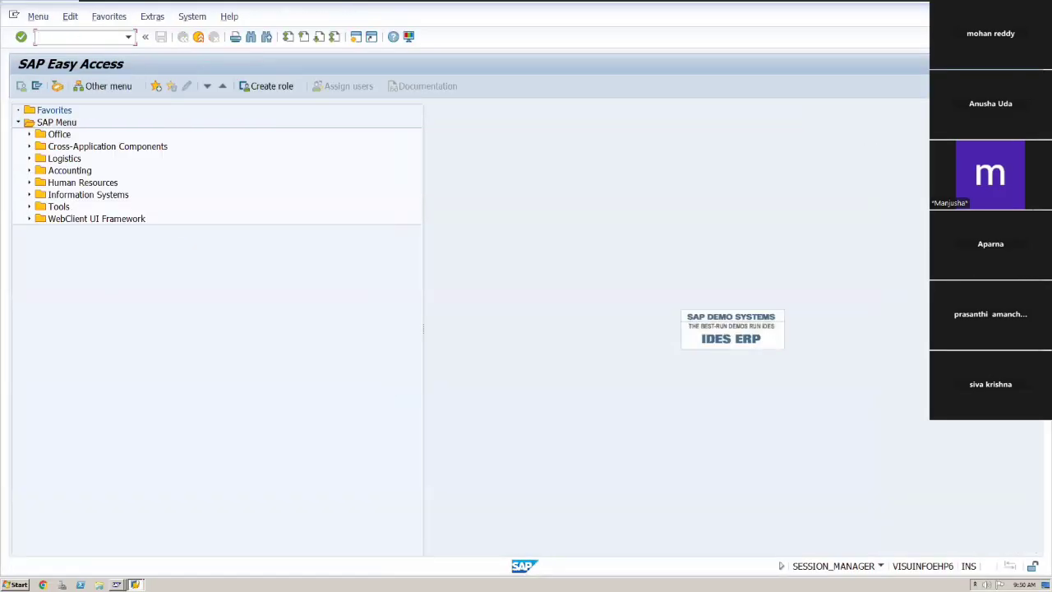
{"action": "type", "text": "fb60"}
{"action": "key", "text": "Return"}
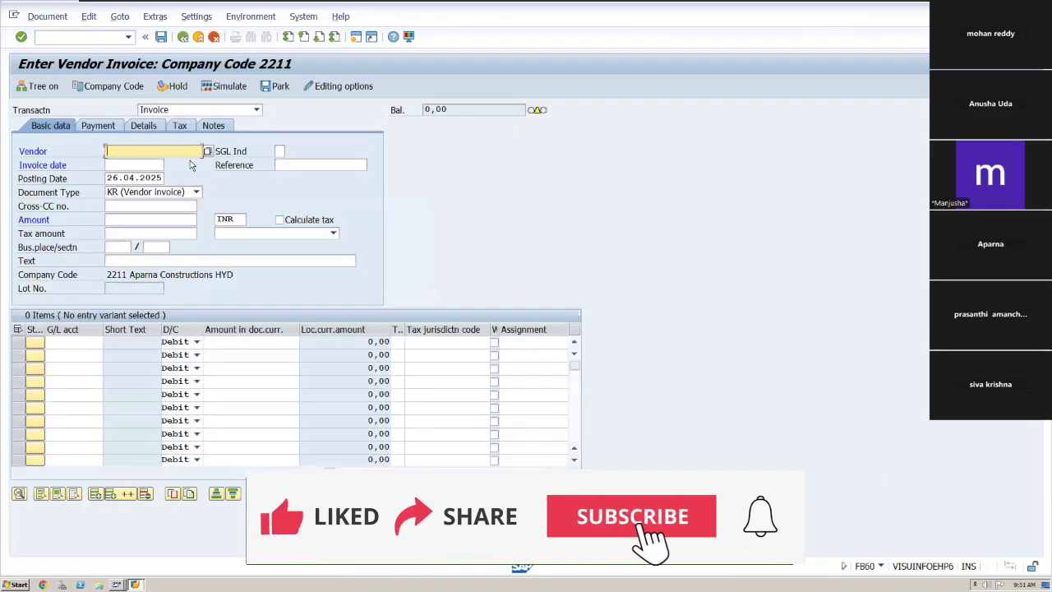
Look up vendors of company code 2211 and select APPLE PVT LTD as the invoice vendor.
{"action": "left_click", "coordinate": [207, 152]}
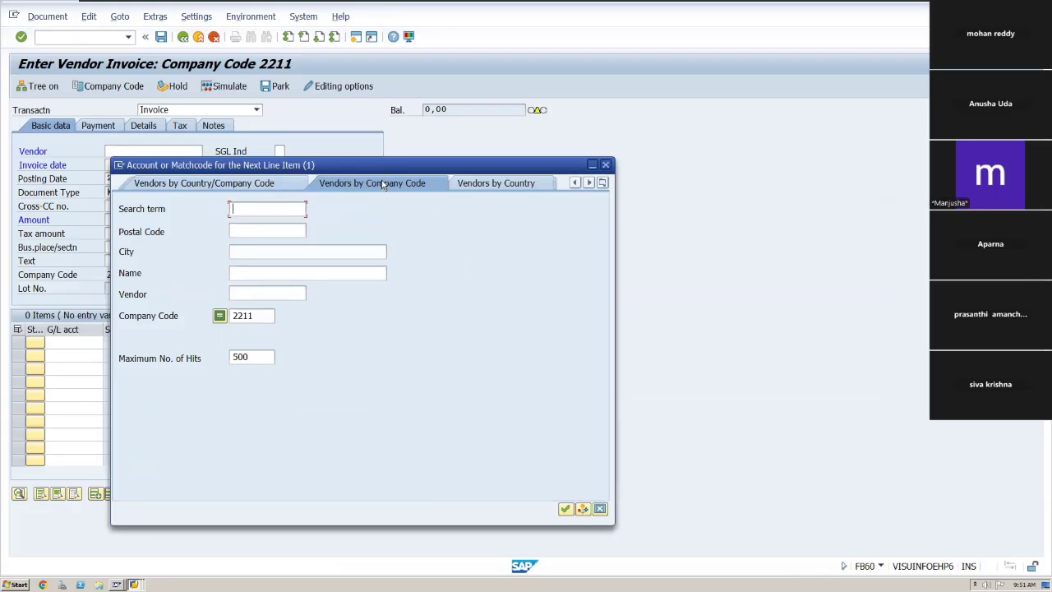
{"action": "left_click", "coordinate": [490, 183]}
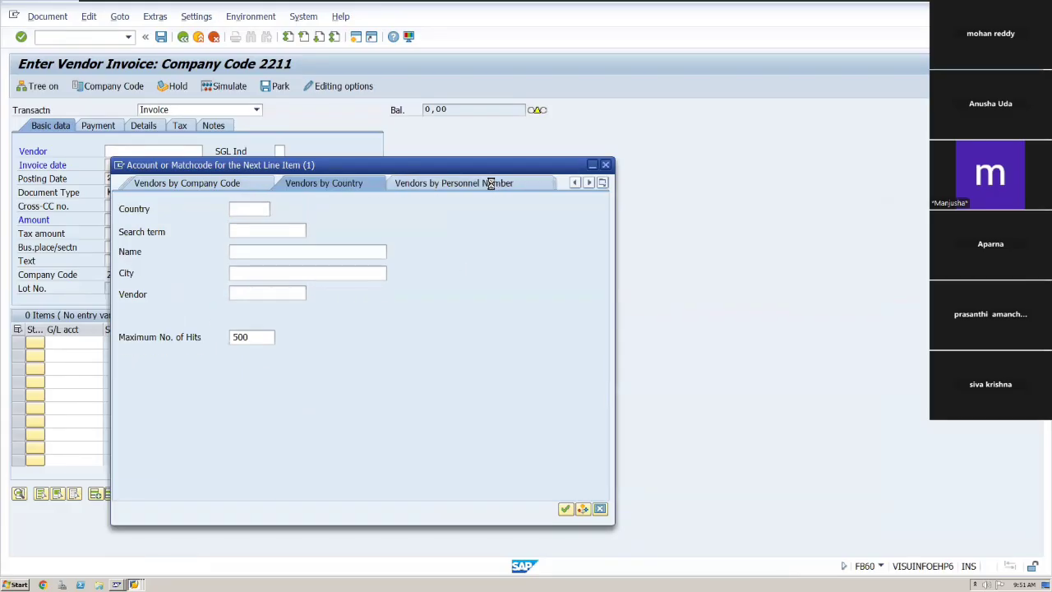
{"action": "left_click", "coordinate": [151, 181]}
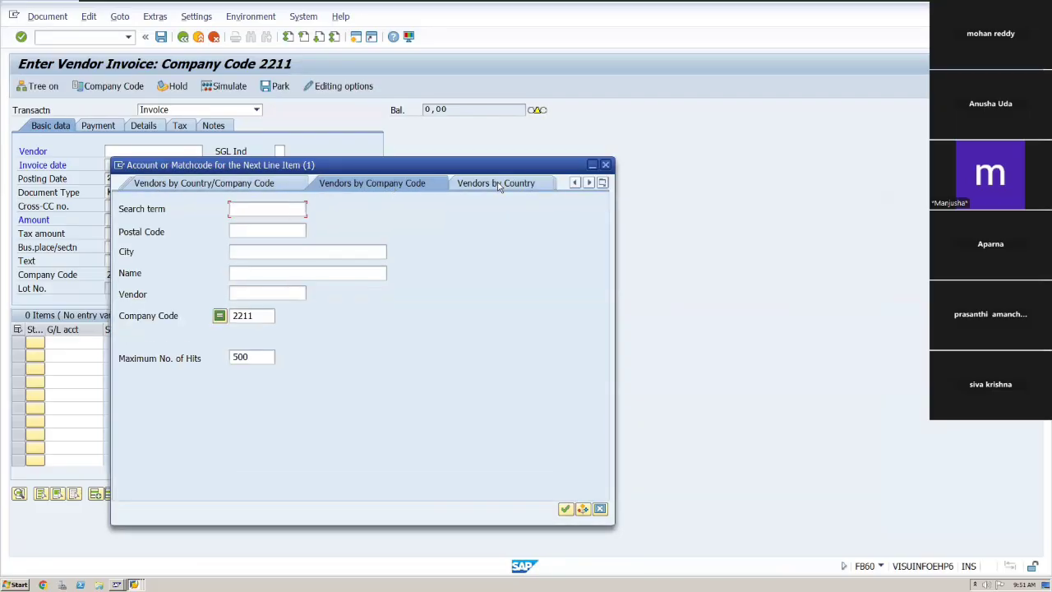
{"action": "left_click", "coordinate": [588, 182]}
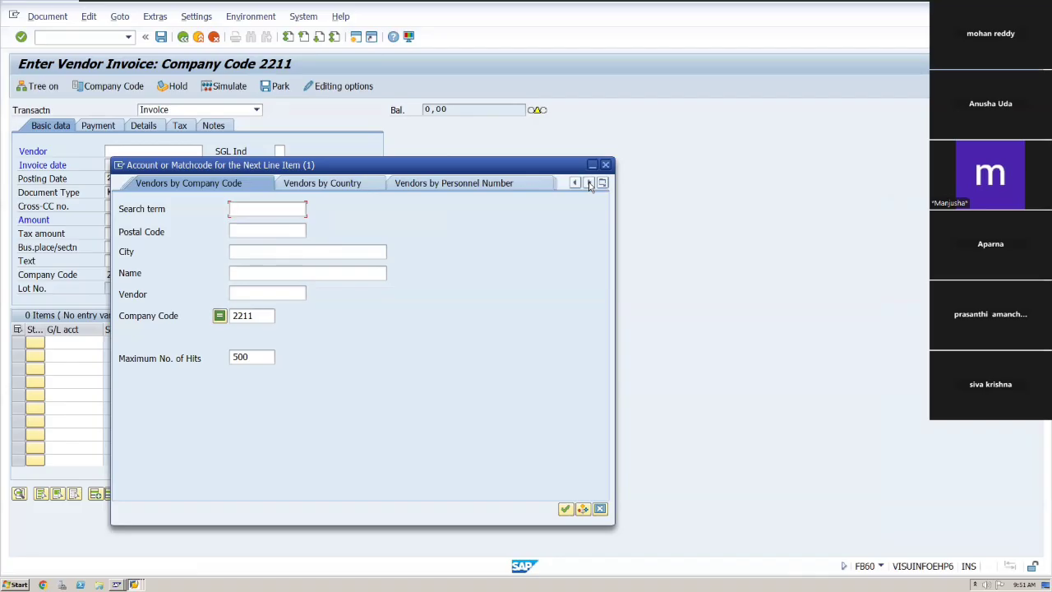
{"action": "left_click", "coordinate": [564, 509]}
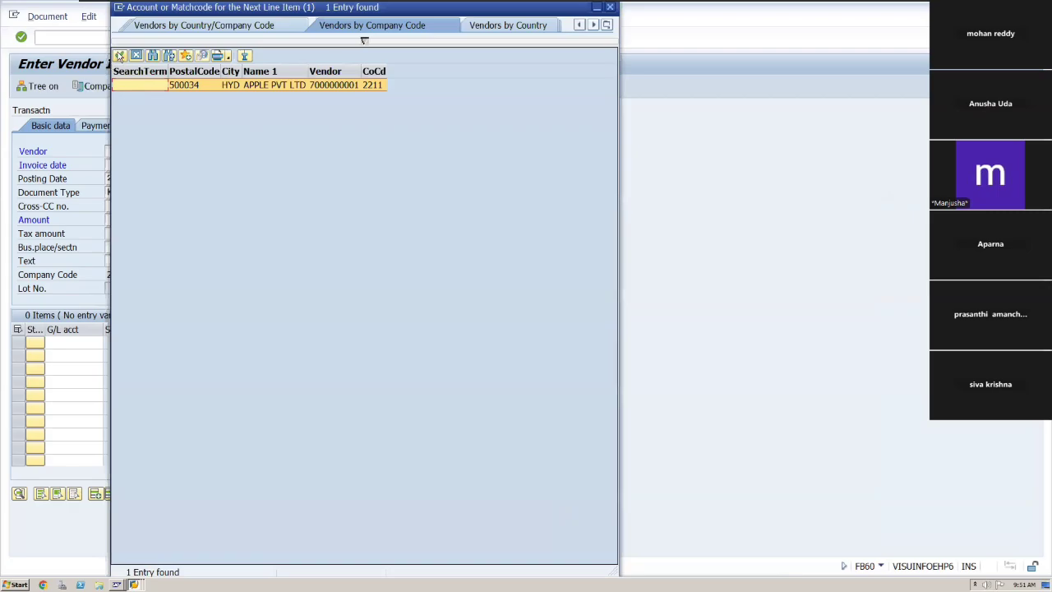
{"action": "left_click", "coordinate": [121, 55]}
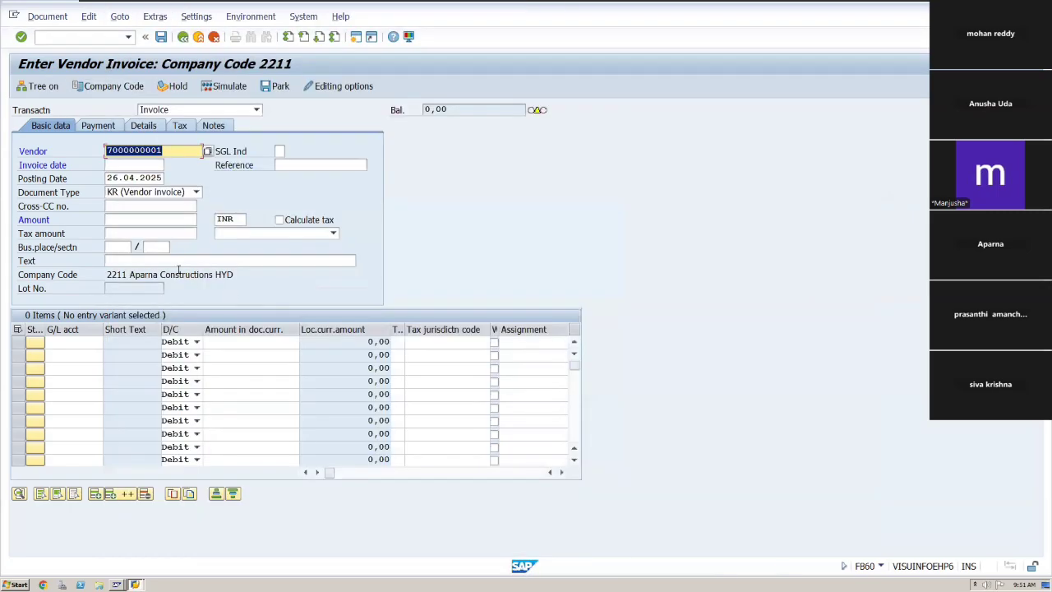
Set the invoice date to 25.04.2025 using the calendar picker.
{"action": "key", "text": "Tab"}
{"action": "left_click", "coordinate": [163, 164]}
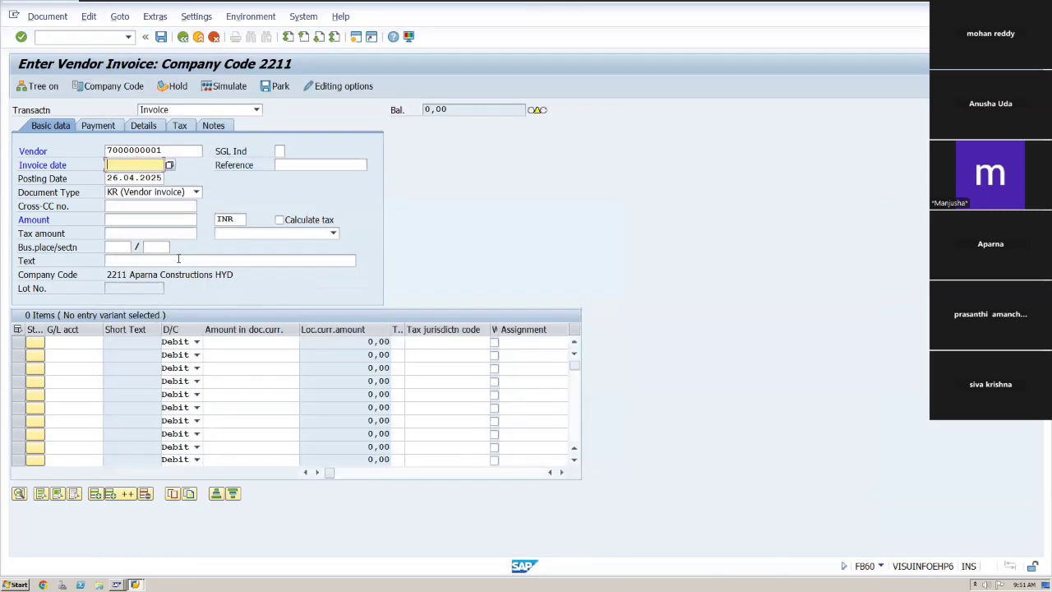
{"action": "left_click", "coordinate": [170, 166]}
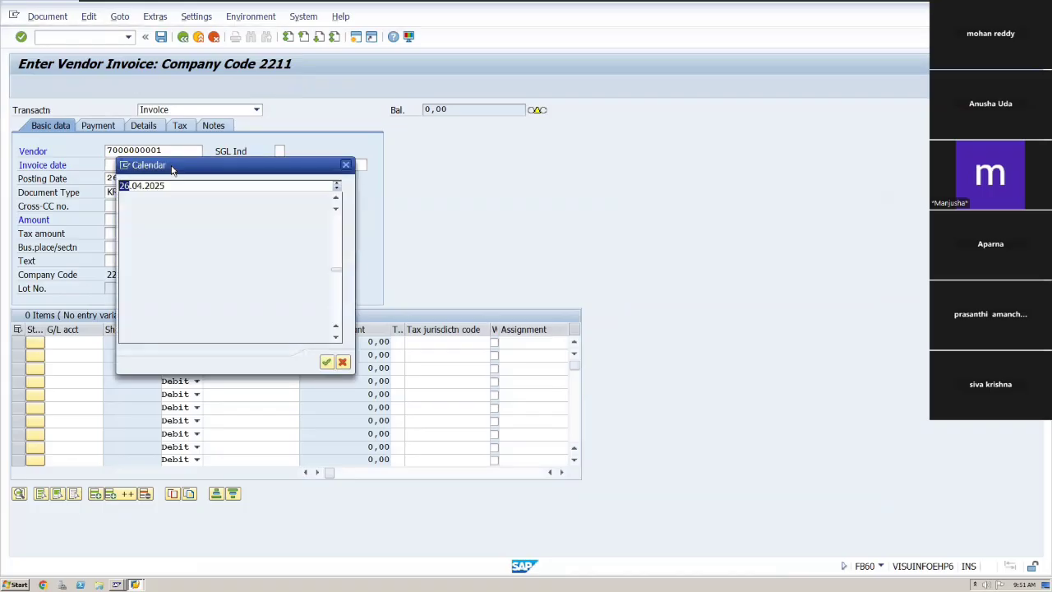
{"action": "double_click", "coordinate": [272, 276]}
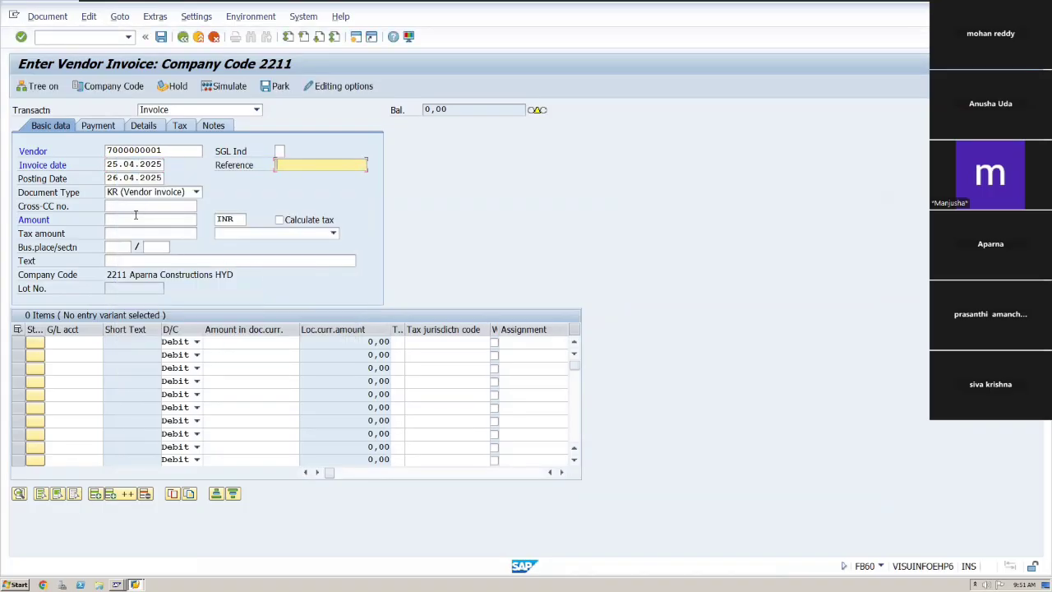
Enter an invoice amount of 2000 INR in the header data.
{"action": "left_click", "coordinate": [135, 219]}
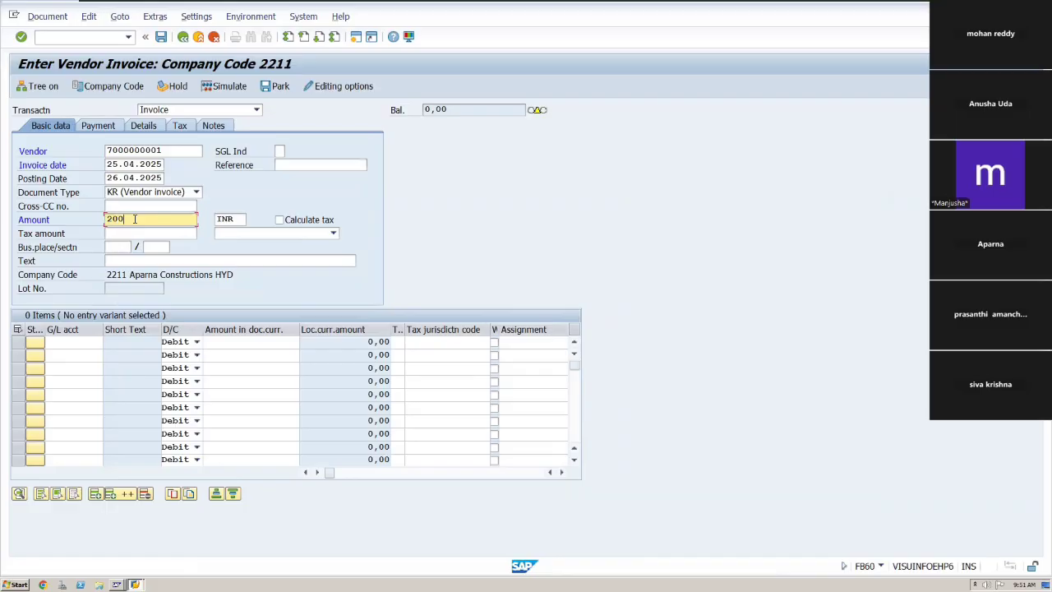
{"action": "key", "text": "Tab"}
{"action": "key", "text": "Tab"}
{"action": "left_click", "coordinate": [148, 232]}
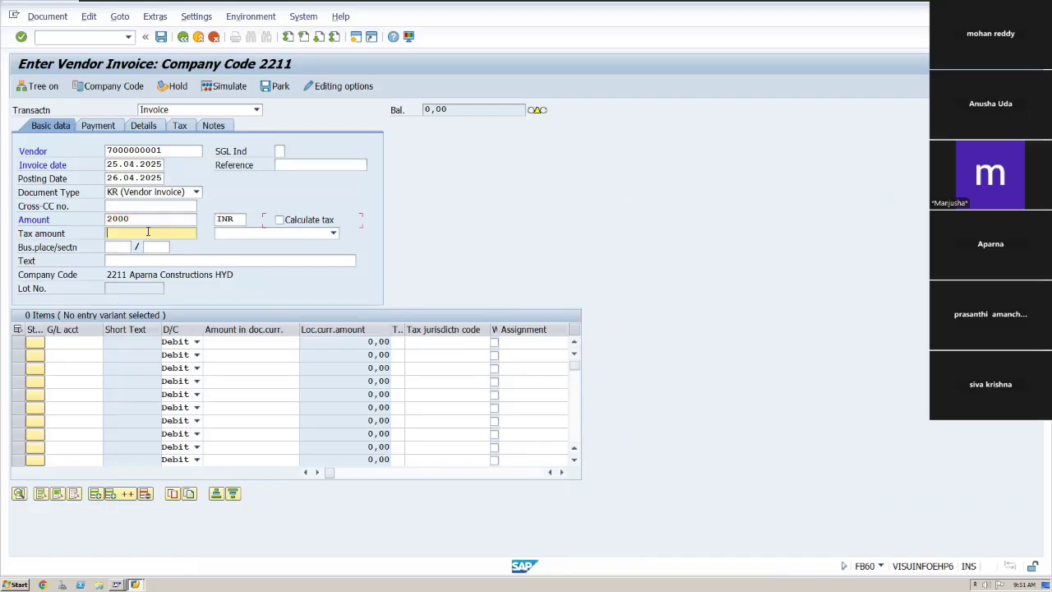
{"action": "key", "text": "Tab"}
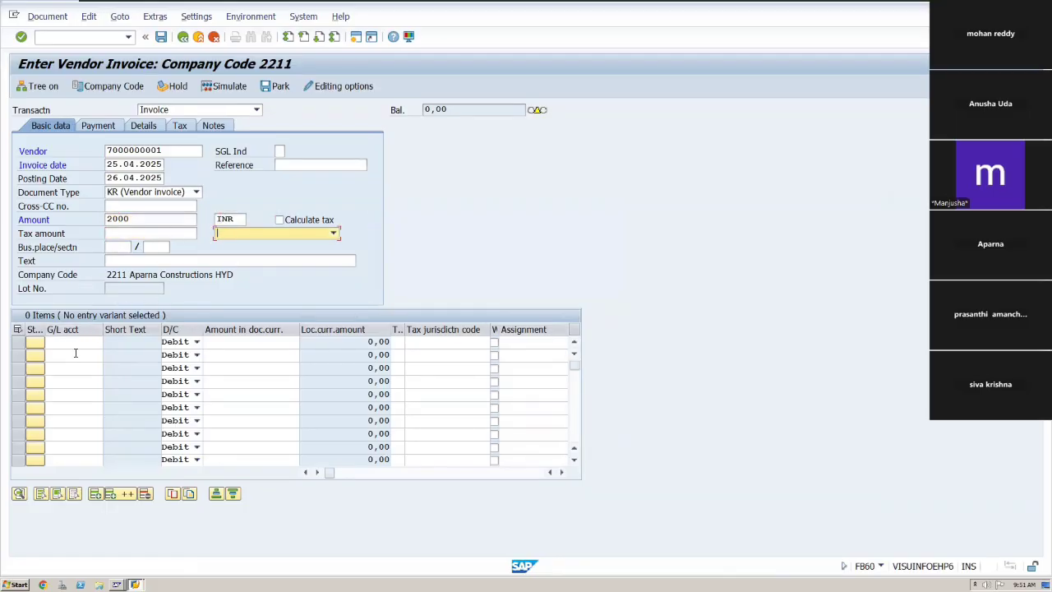
Add a line item for G/L account 100704 Steel for Construction with an amount of 2000.
{"action": "left_click", "coordinate": [74, 343]}
{"action": "left_click", "coordinate": [107, 344]}
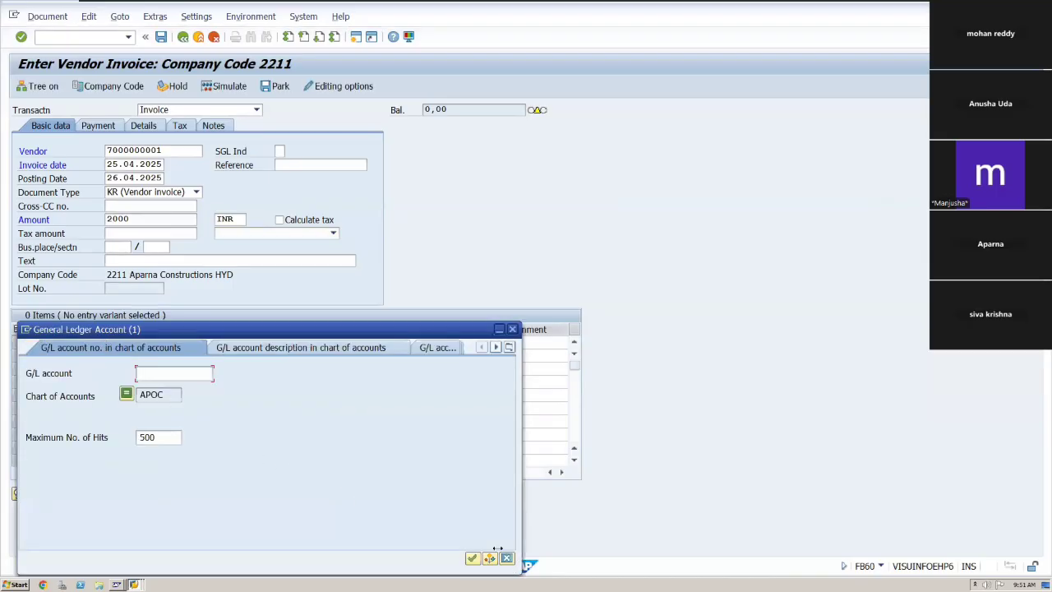
{"action": "left_click", "coordinate": [473, 559]}
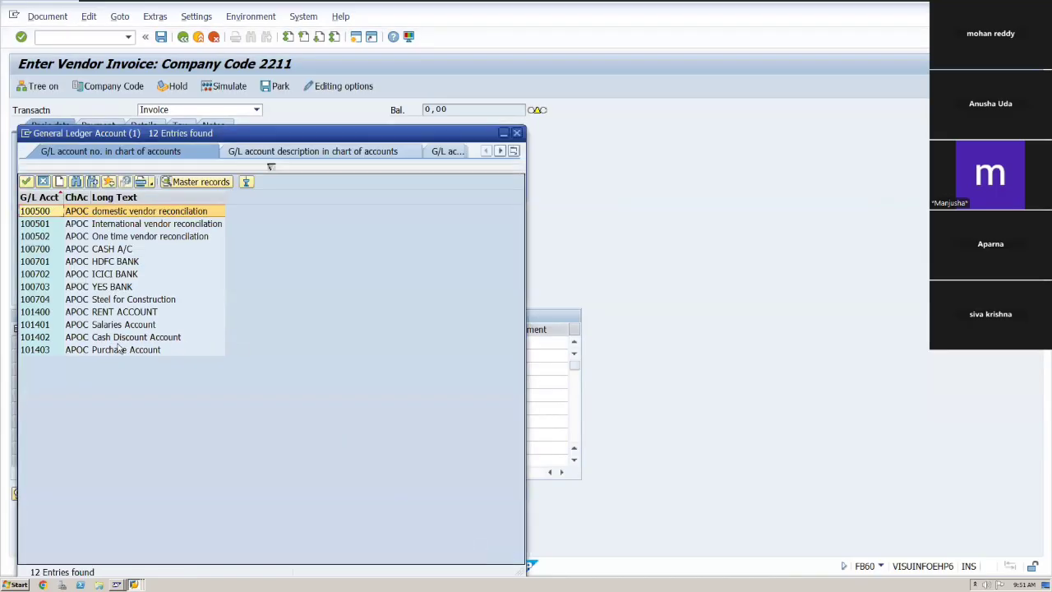
{"action": "left_click", "coordinate": [40, 300]}
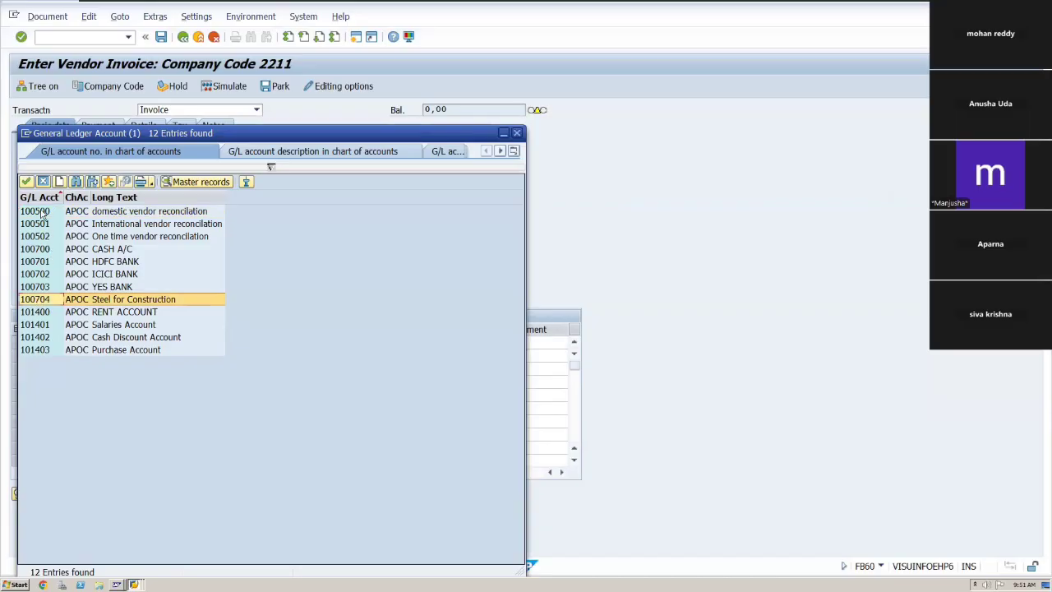
{"action": "left_click", "coordinate": [27, 181]}
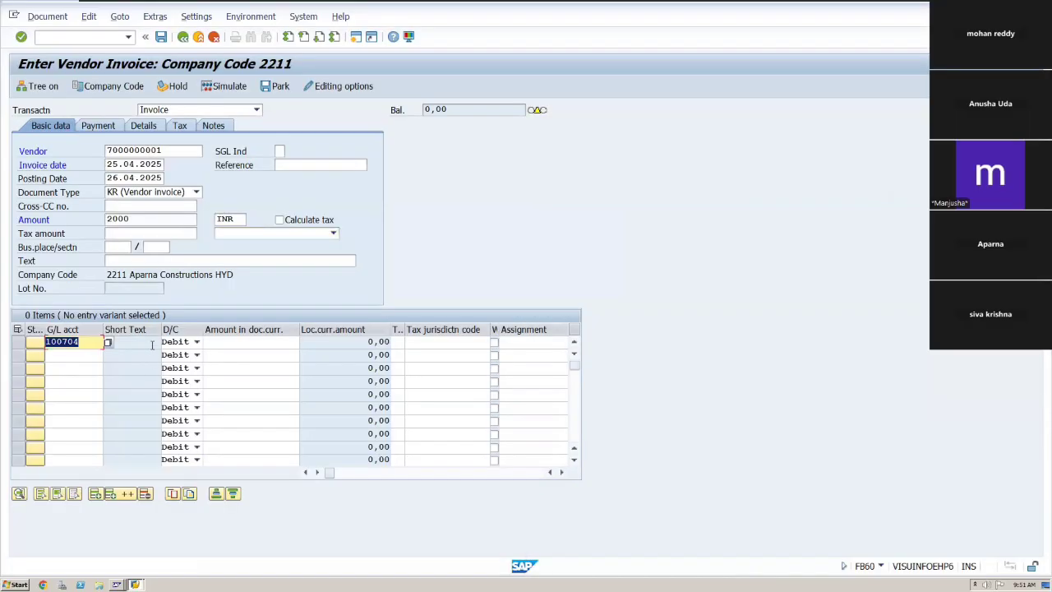
{"action": "left_click", "coordinate": [152, 344]}
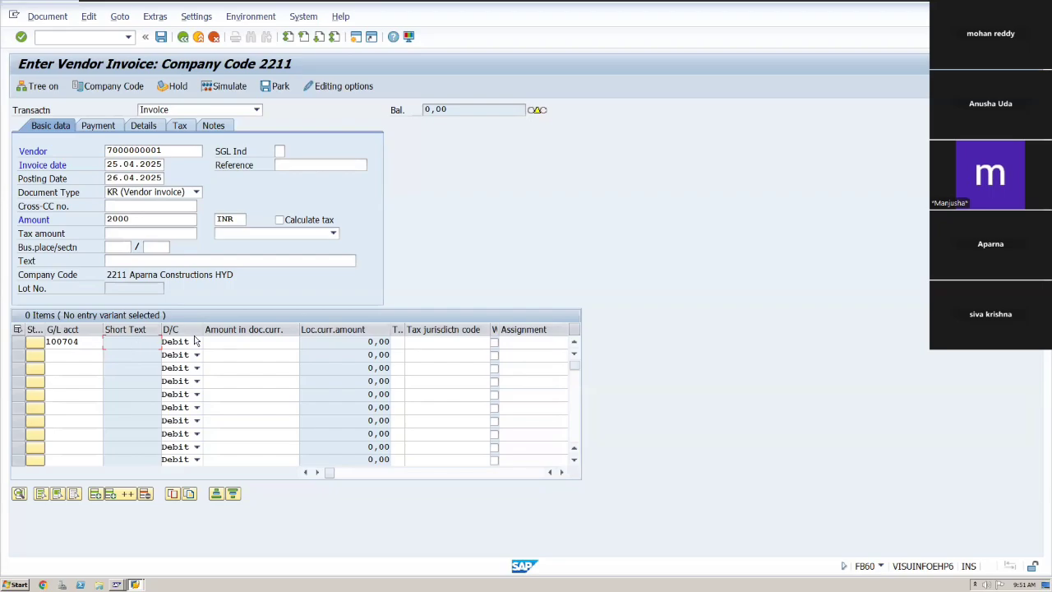
{"action": "left_click", "coordinate": [225, 342]}
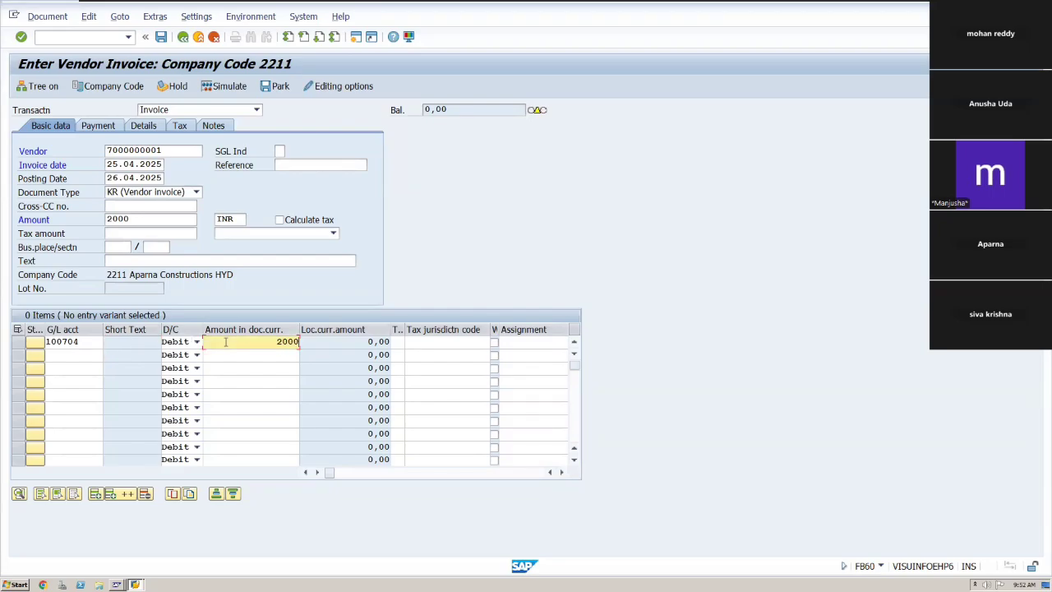
{"action": "key", "text": "Tab"}
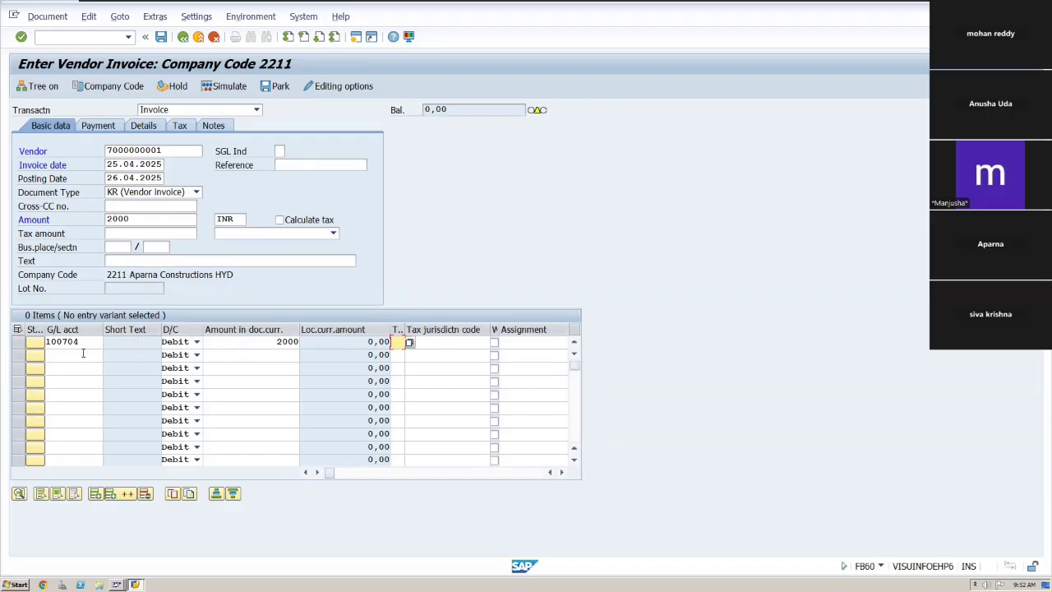
{"action": "left_click", "coordinate": [100, 355]}
{"action": "left_click", "coordinate": [107, 355]}
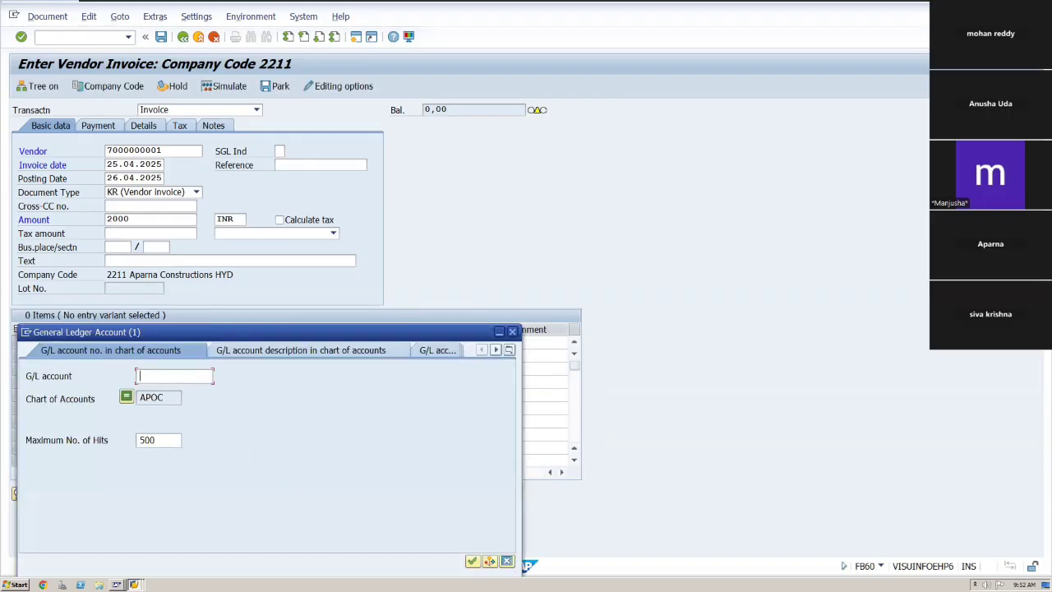
{"action": "left_click", "coordinate": [472, 560]}
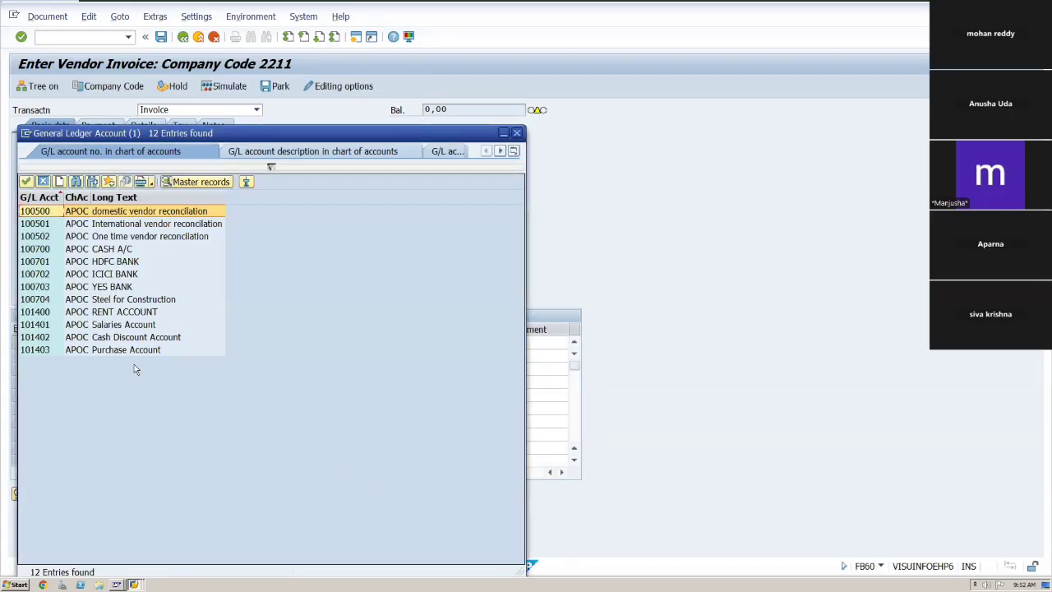
{"action": "left_click", "coordinate": [26, 184]}
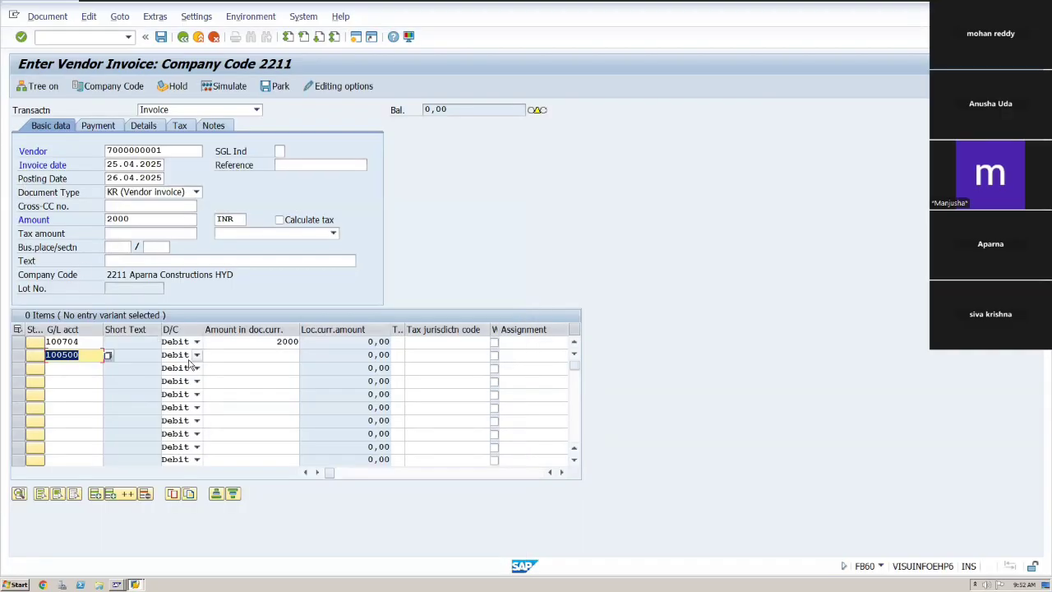
{"action": "left_click", "coordinate": [186, 357]}
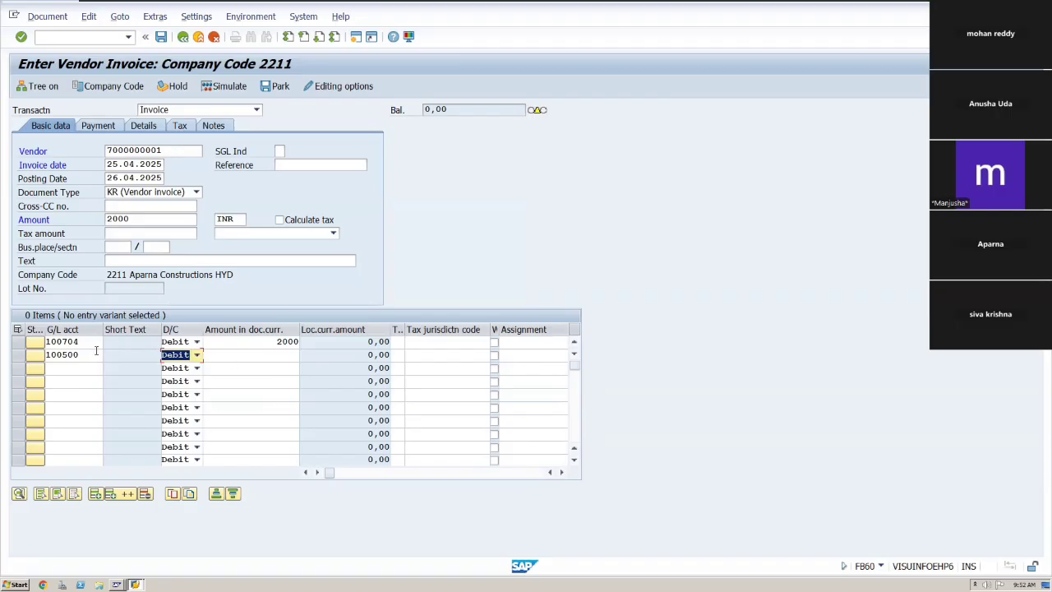
{"action": "left_click", "coordinate": [90, 354]}
{"action": "key", "text": "BackSpace"}
{"action": "key", "text": "BackSpace"}
{"action": "key", "text": "BackSpace"}
{"action": "key", "text": "BackSpace"}
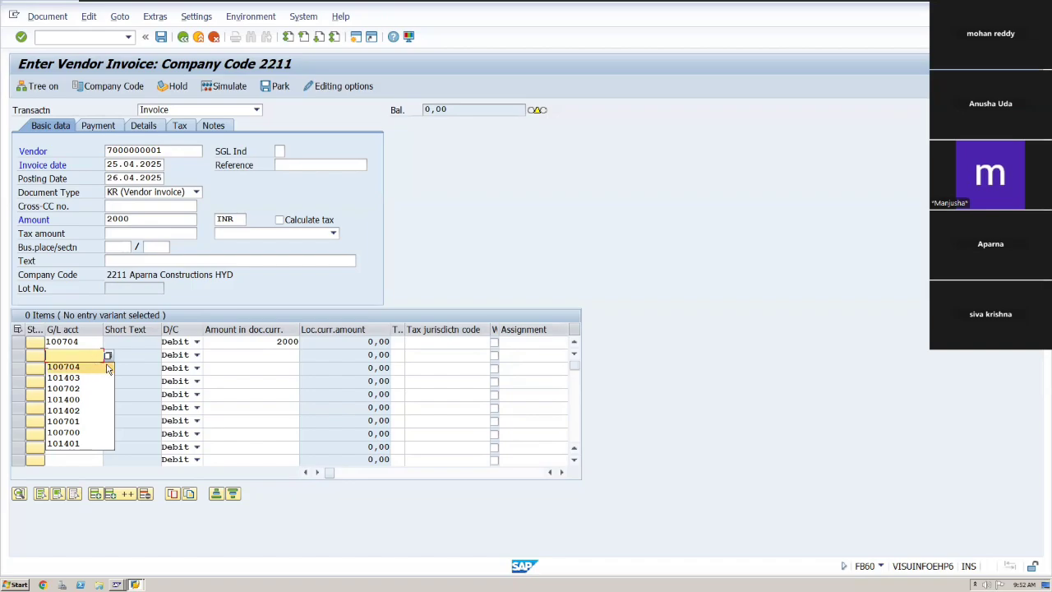
{"action": "left_click", "coordinate": [107, 356]}
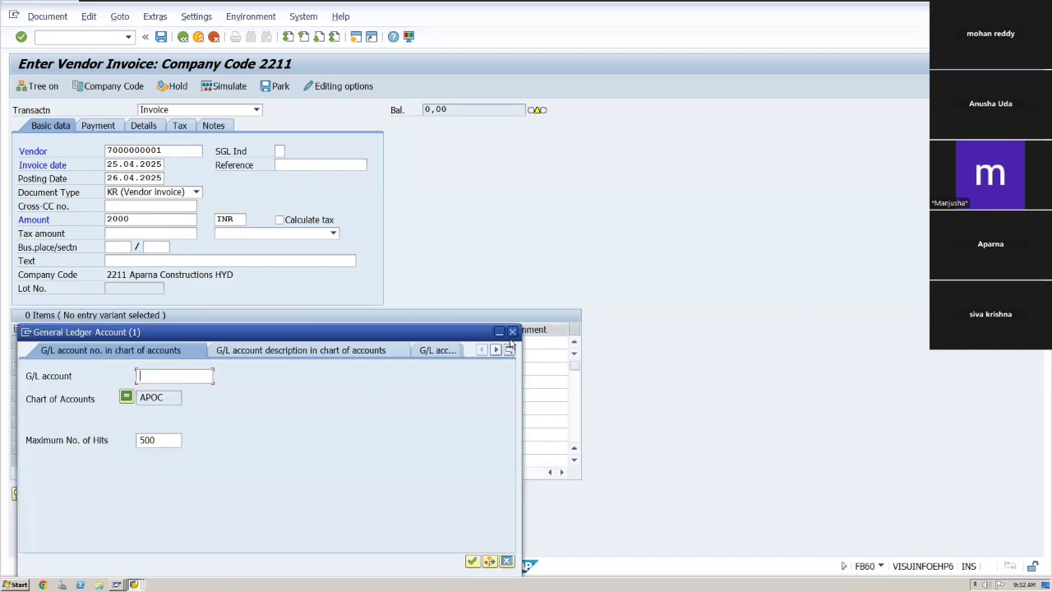
{"action": "left_click", "coordinate": [472, 561]}
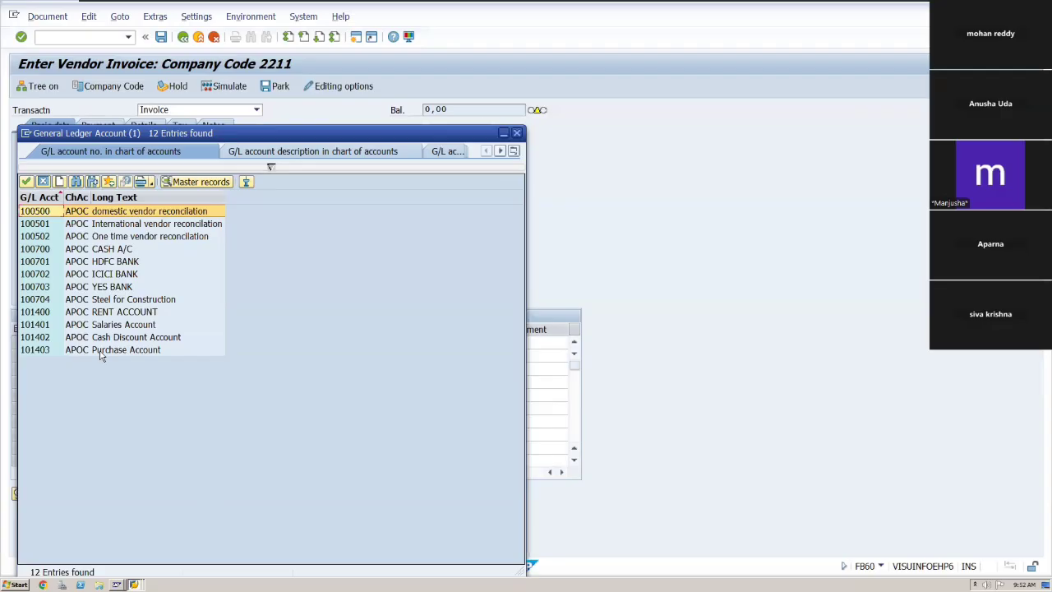
{"action": "left_click", "coordinate": [516, 132]}
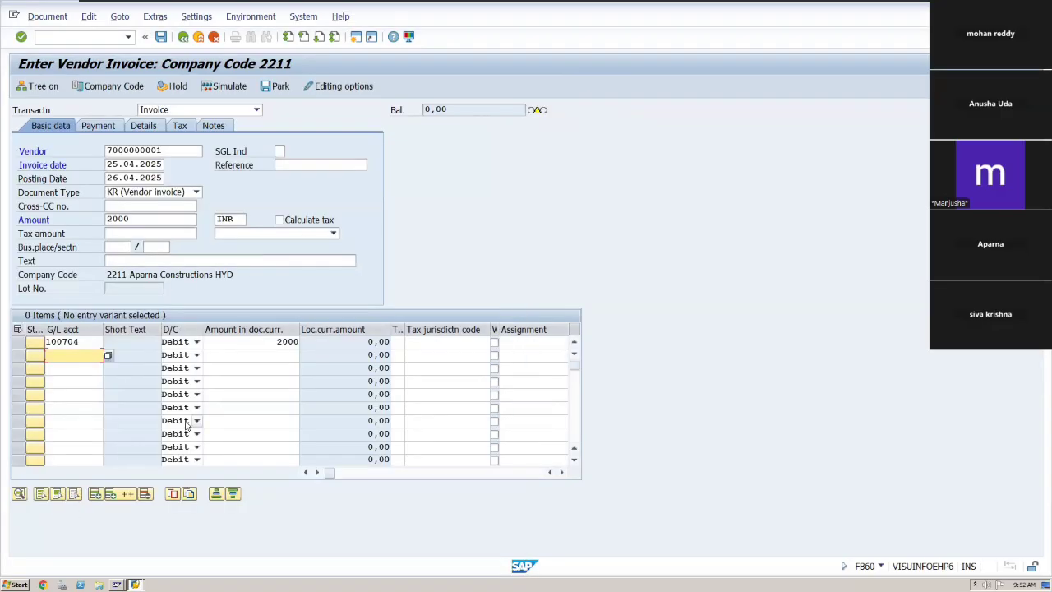
Try to post the vendor invoice document.
{"action": "key", "text": "Tab"}
{"action": "key", "text": "Tab"}
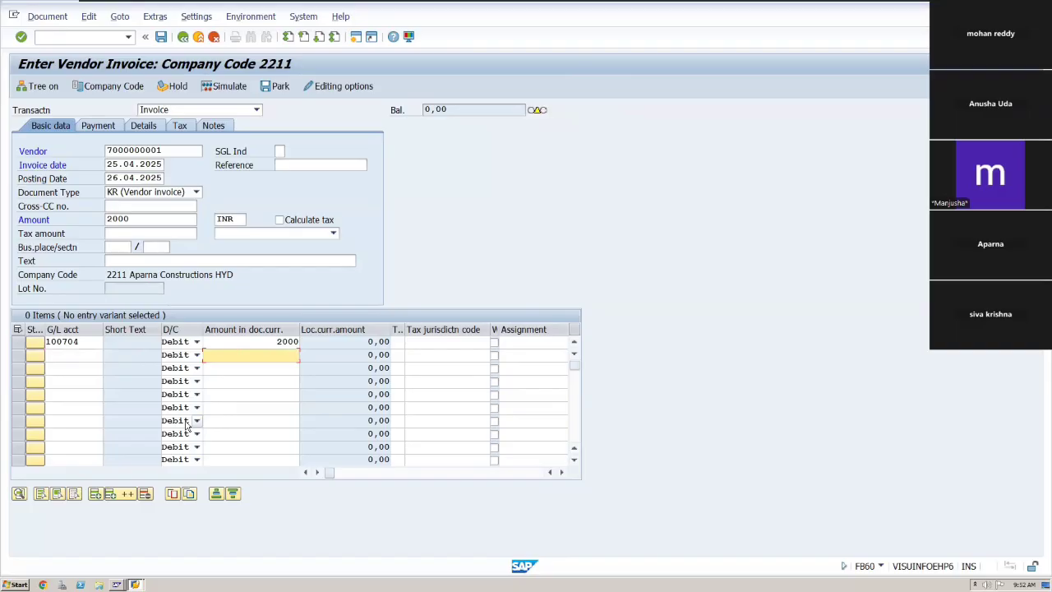
{"action": "key", "text": "Tab"}
{"action": "key", "text": "Tab"}
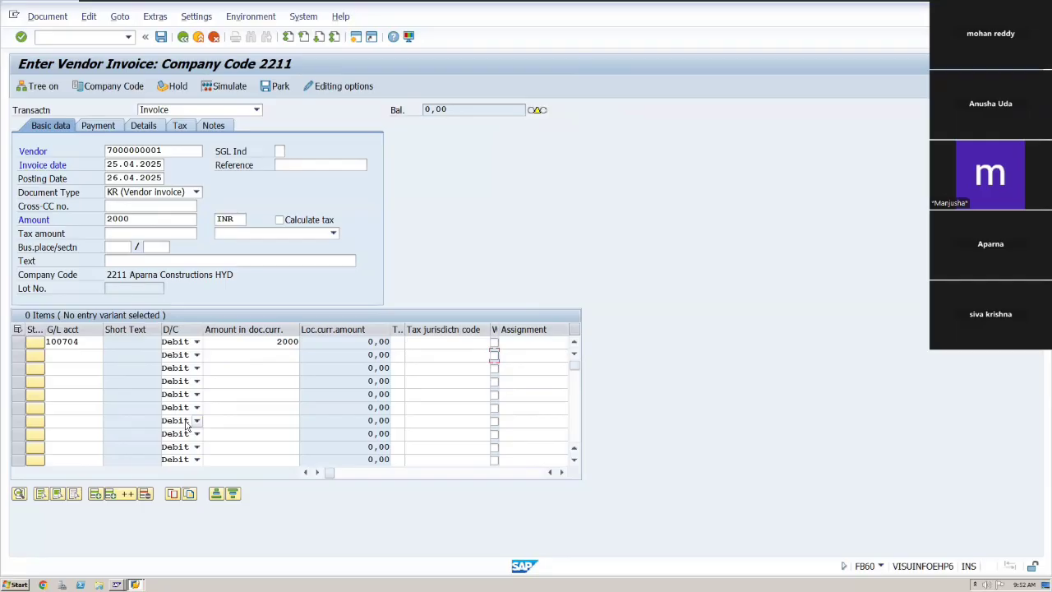
{"action": "left_click", "coordinate": [163, 38]}
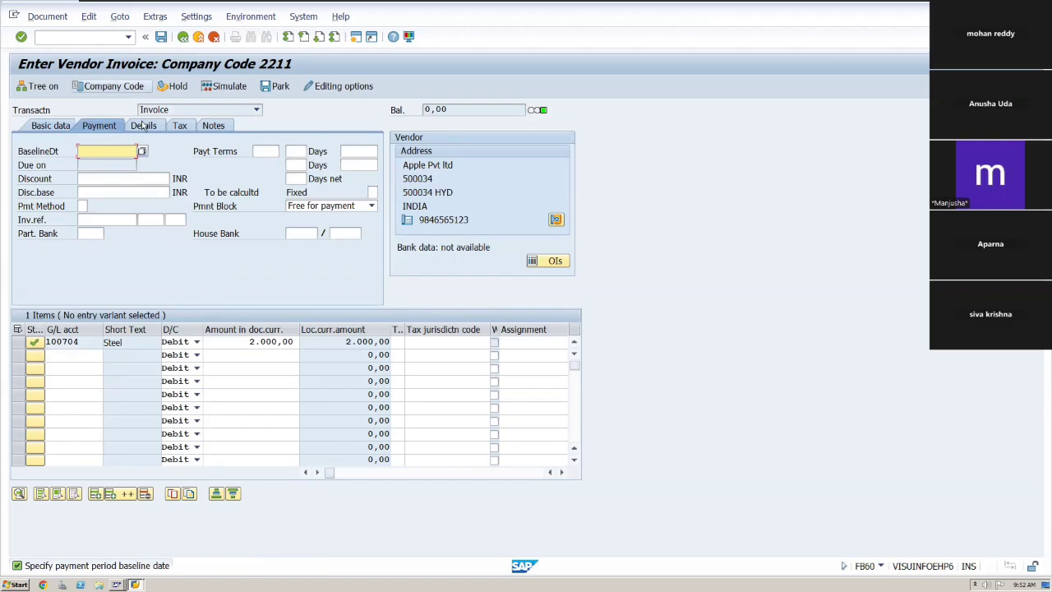
Set the payment baseline date to 26.04.2025 using the calendar picker.
{"action": "left_click", "coordinate": [141, 152]}
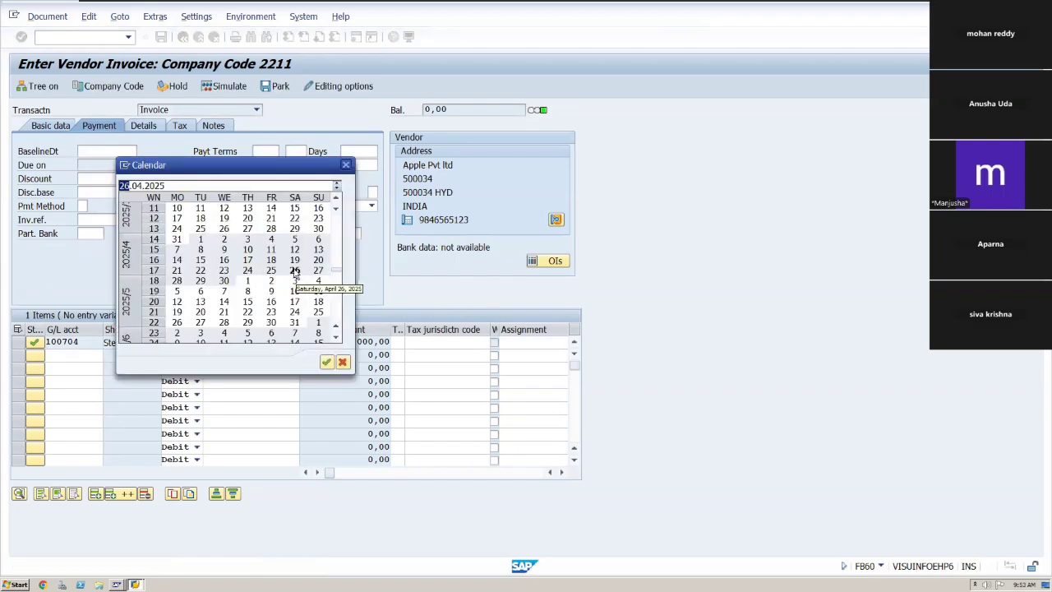
{"action": "double_click", "coordinate": [295, 271]}
{"action": "key", "text": "Tab"}
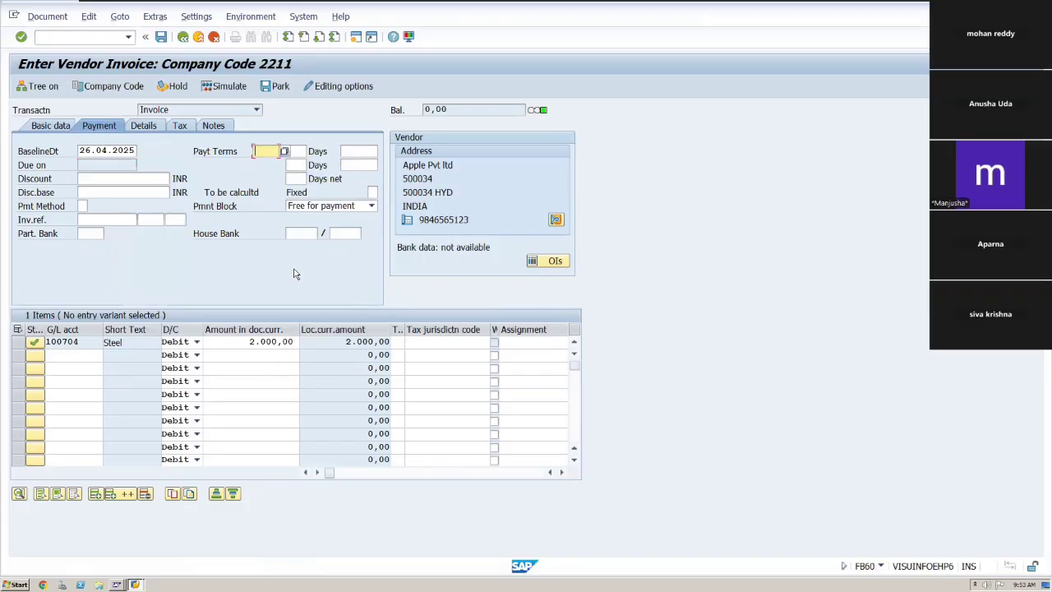
Enter 30 as the payment terms for the invoice.
{"action": "type", "text": "30"}
{"action": "key", "text": "Tab"}
{"action": "key", "text": "Tab"}
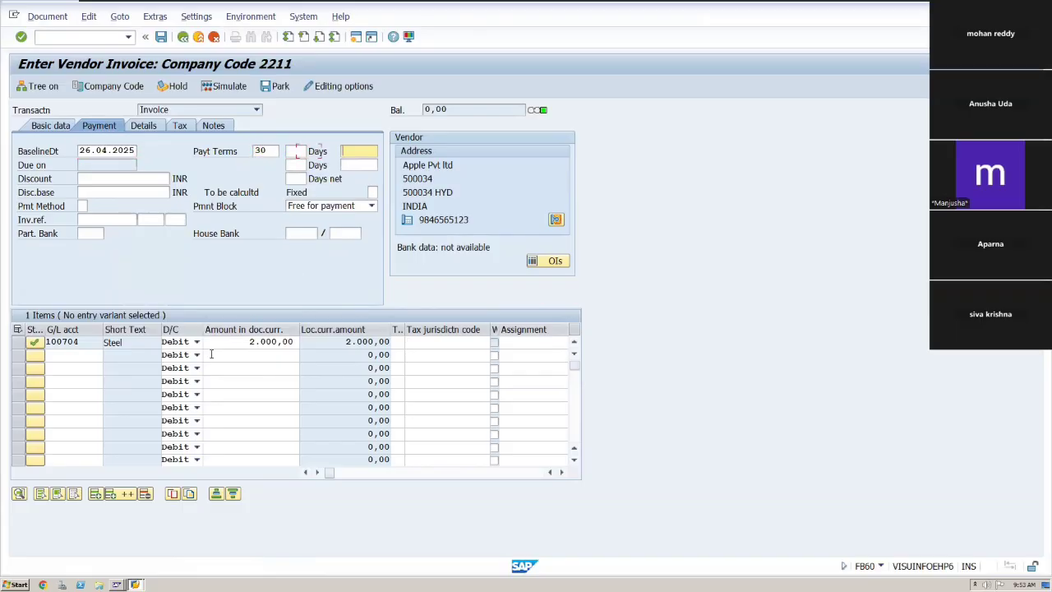
{"action": "key", "text": "Tab"}
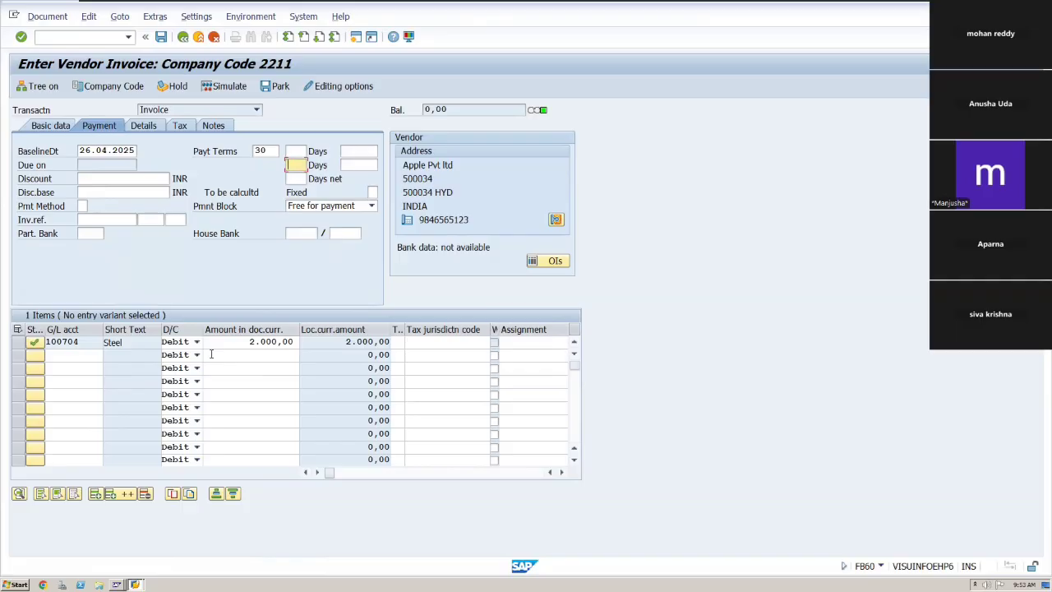